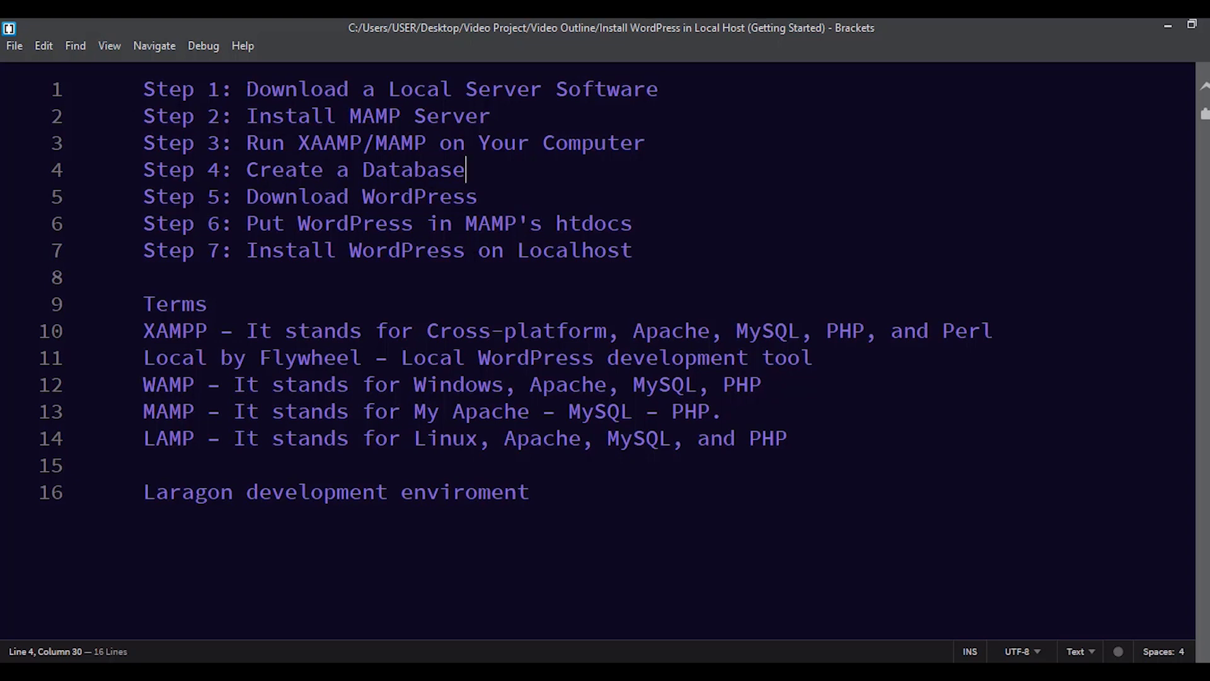
- Highlight outline steps 1–7, from downloading local server software to installing WordPress on localhost
drag(246, 90, 672, 91)
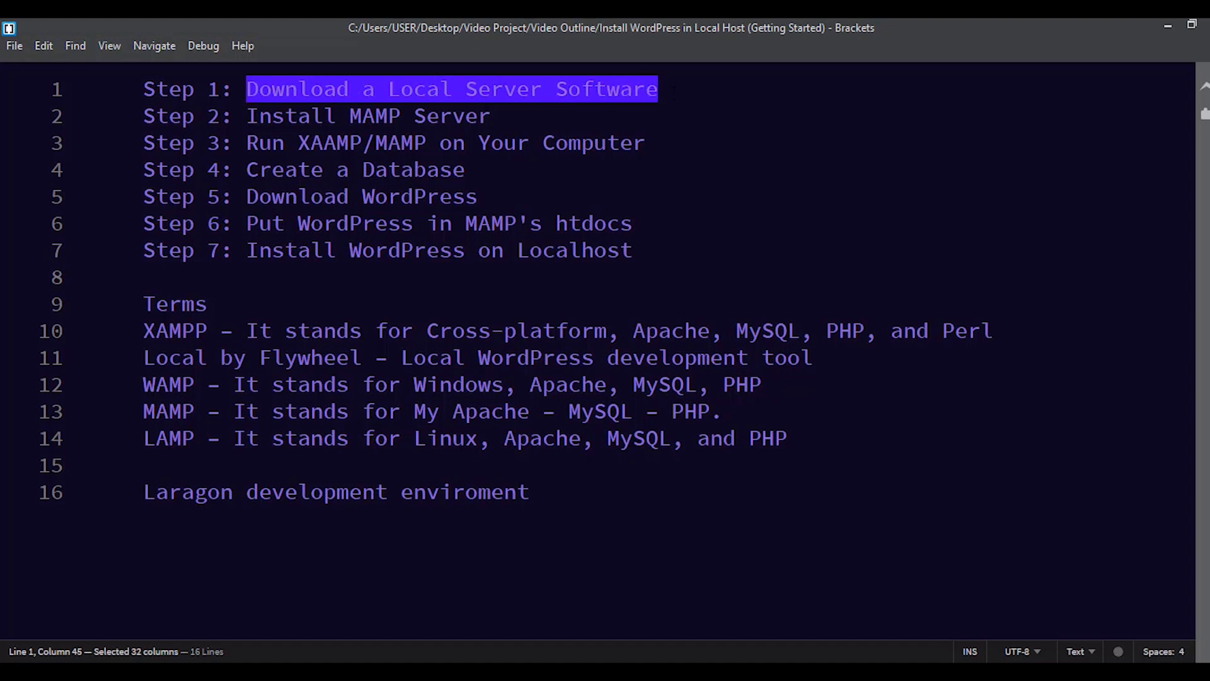
click(414, 142)
drag(491, 116, 465, 142)
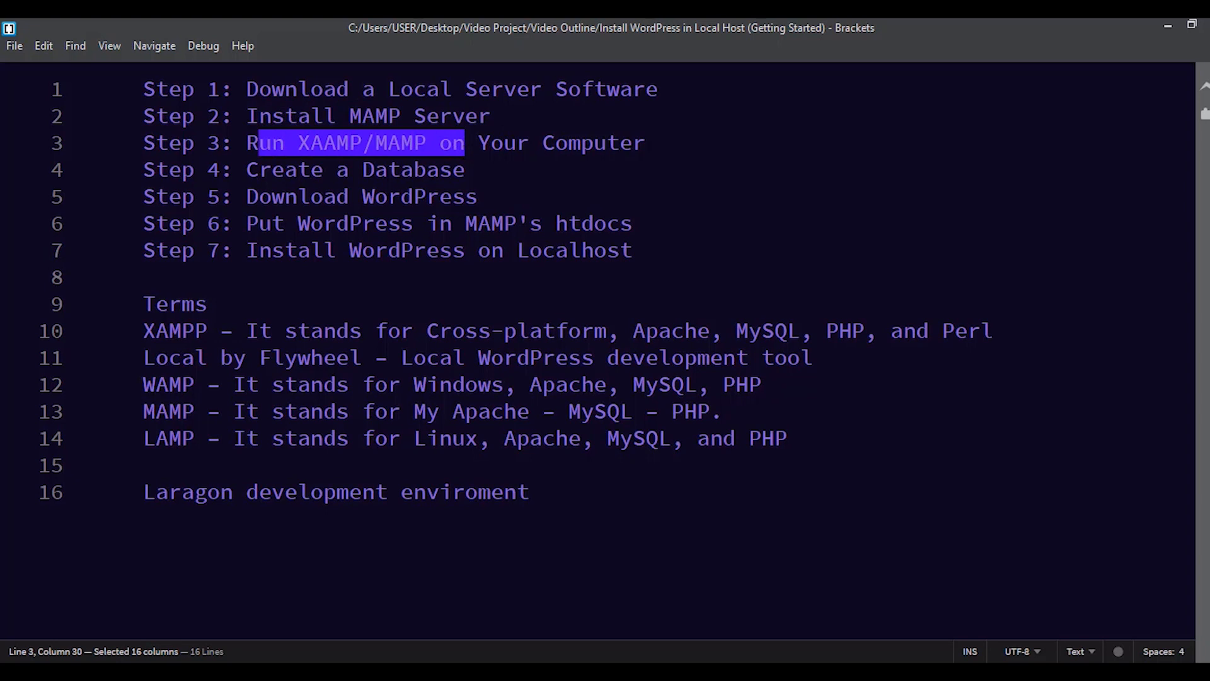
drag(645, 143, 251, 141)
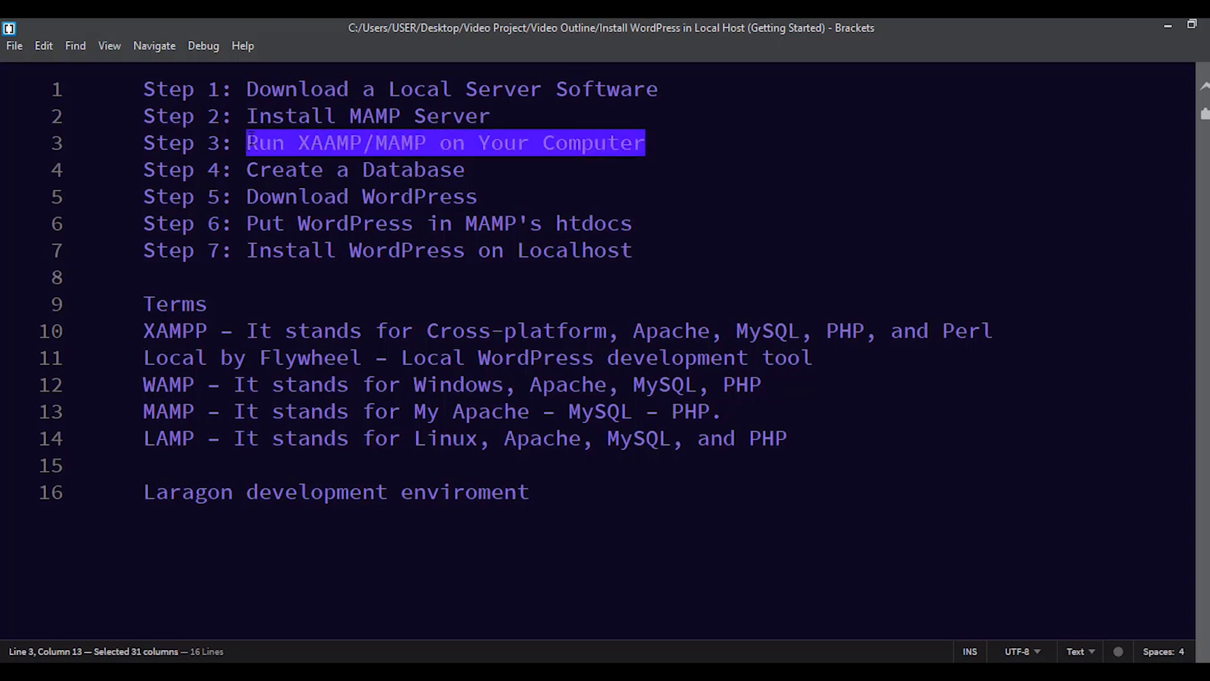
drag(465, 170, 250, 173)
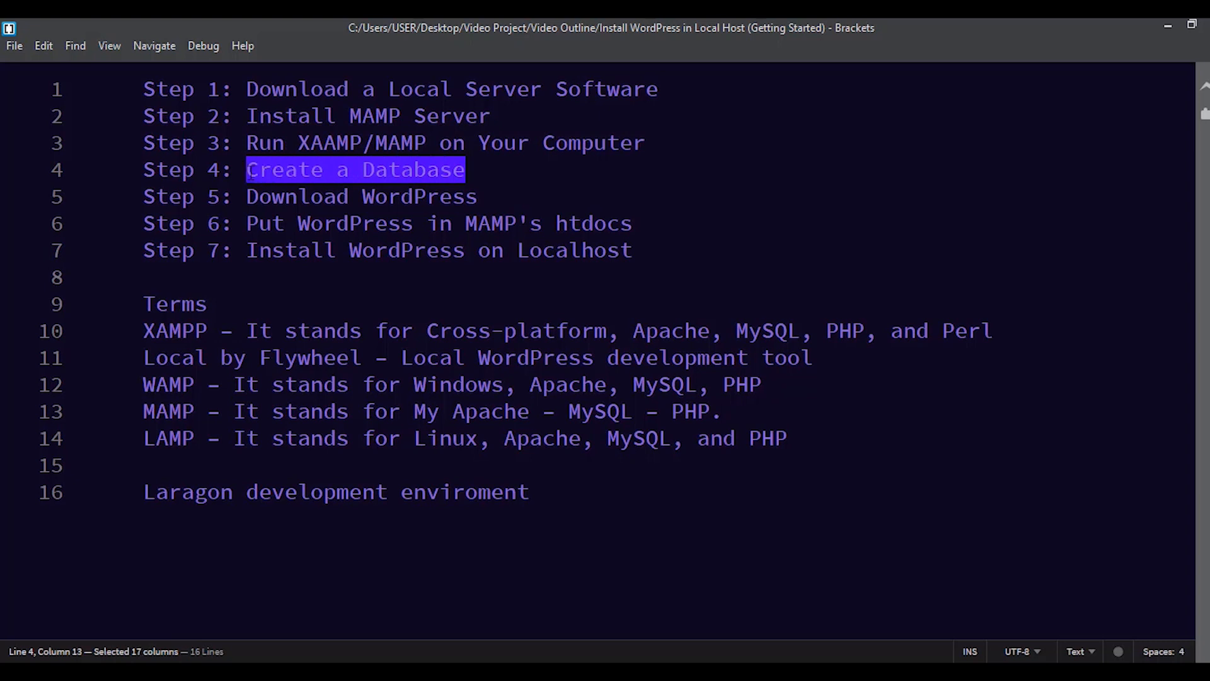
click(478, 196)
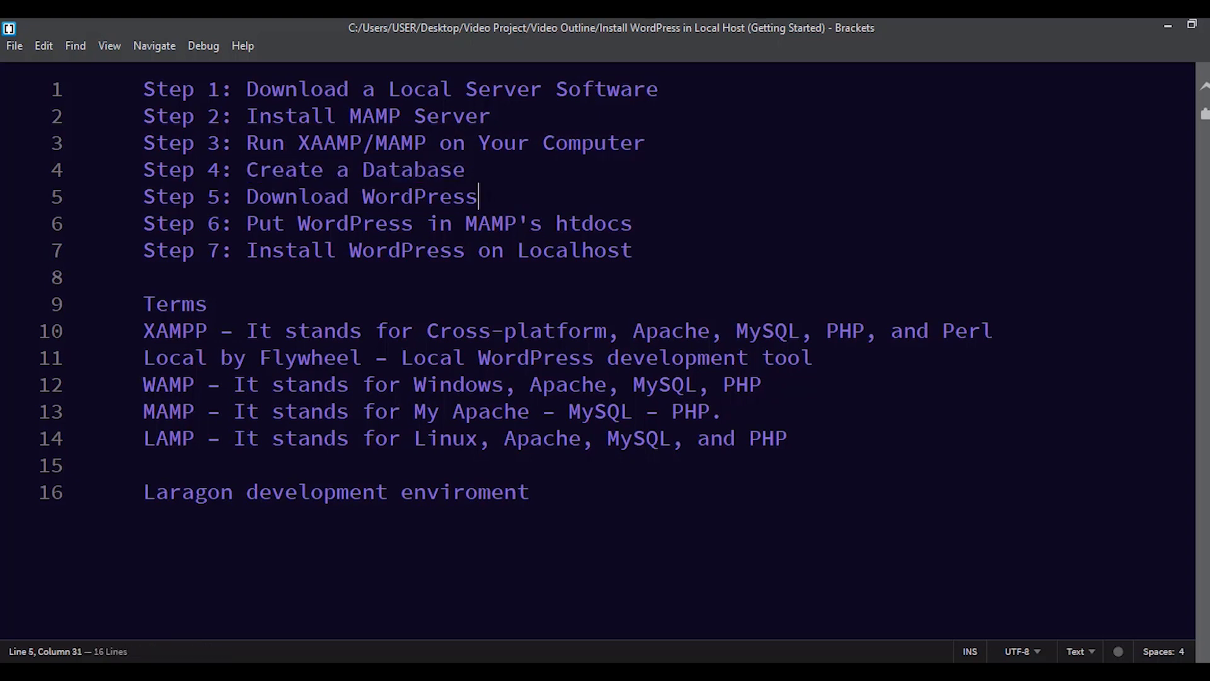
drag(478, 196, 247, 198)
drag(632, 224, 247, 224)
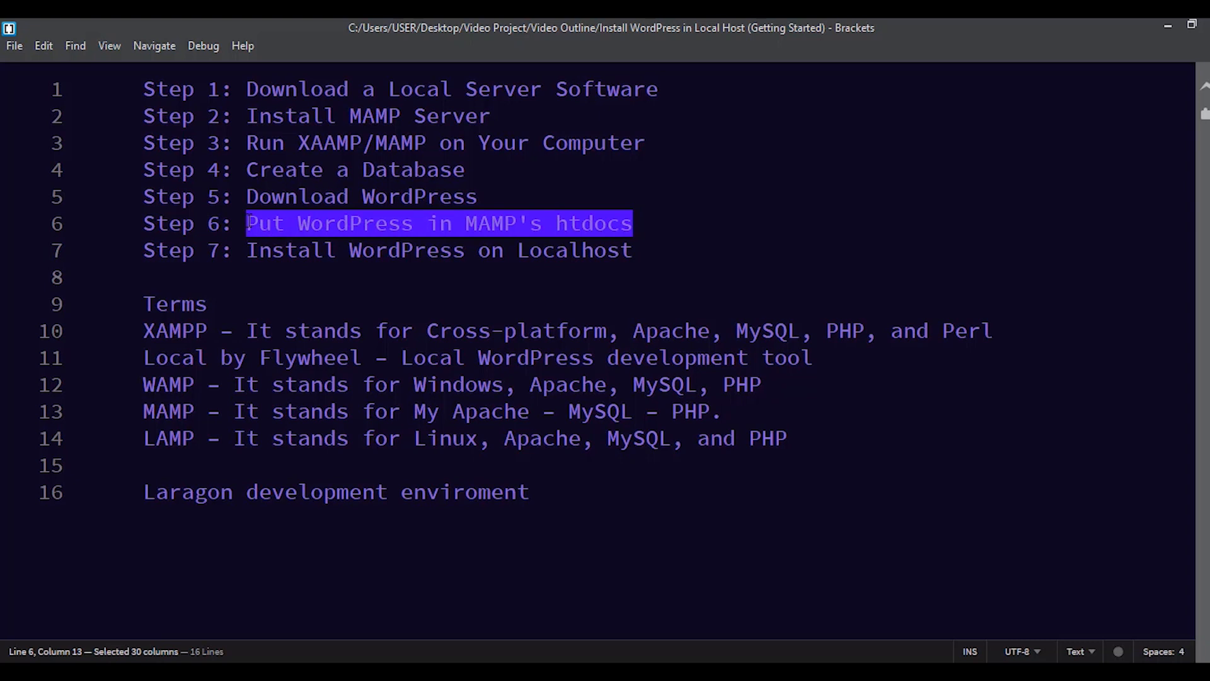
drag(633, 250, 250, 250)
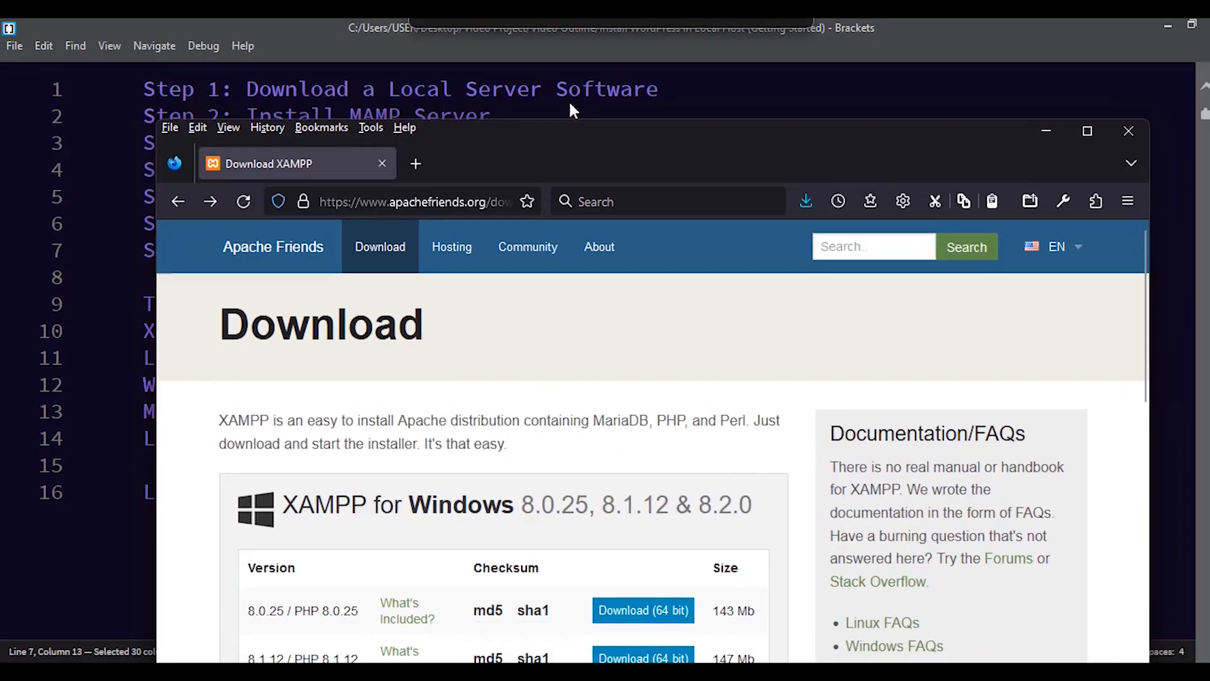
- Maximize Firefox on the XAMPP download page and open Laragon and WampServer sites in new tabs
drag(570, 108, 503, 15)
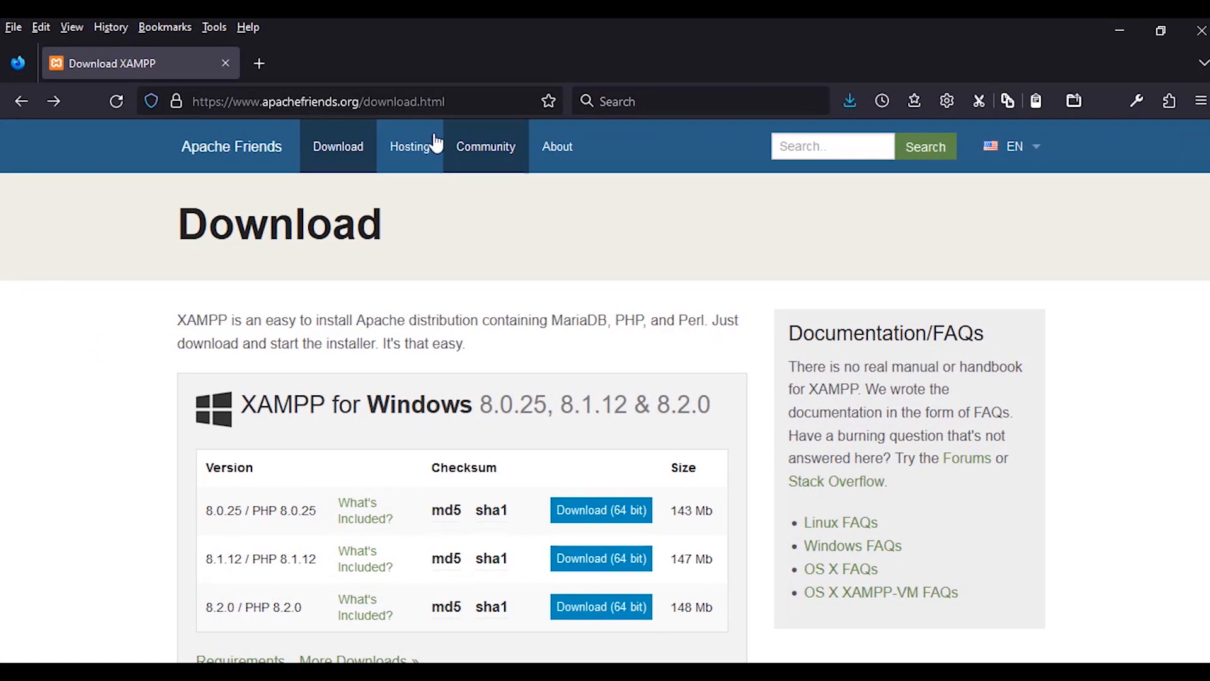
click(196, 104)
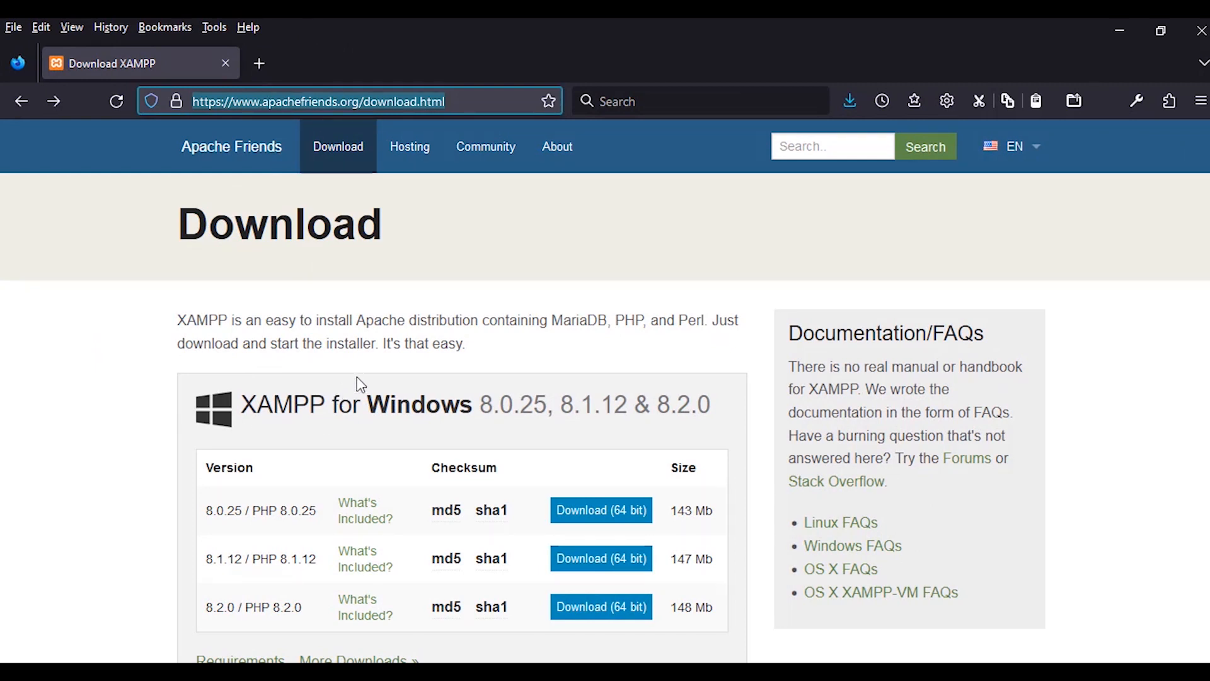
scroll(361, 384, down, 3)
scroll(361, 384, up, 3)
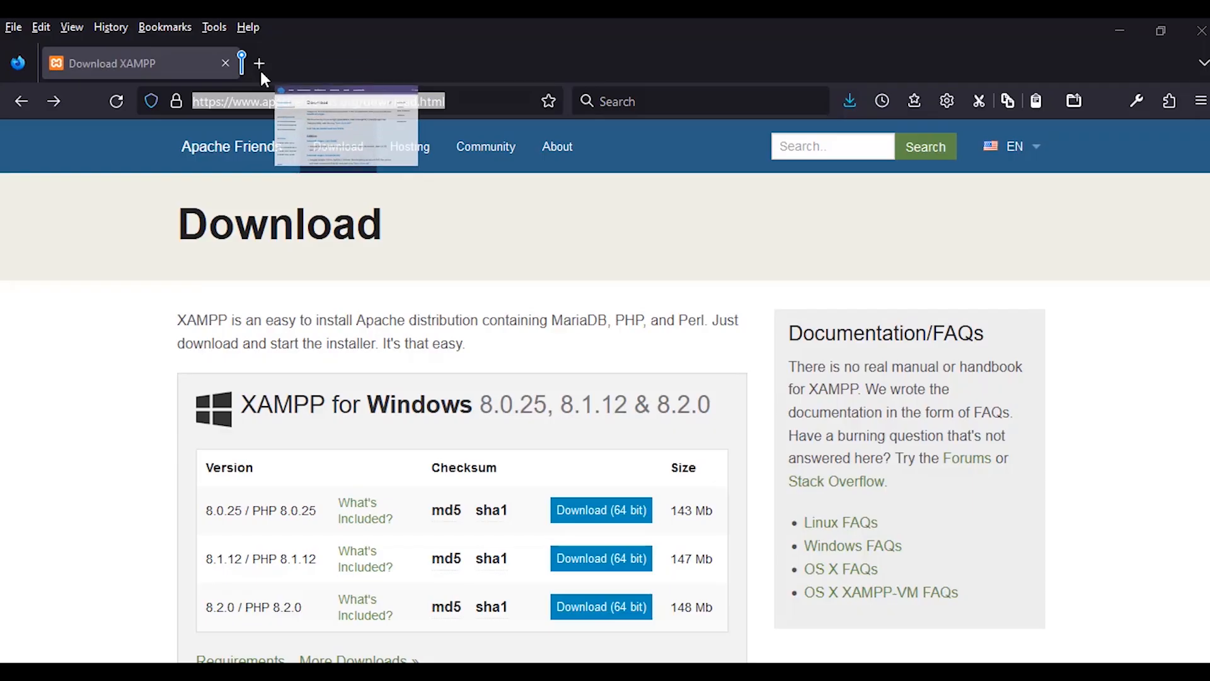
drag(260, 68, 236, 67)
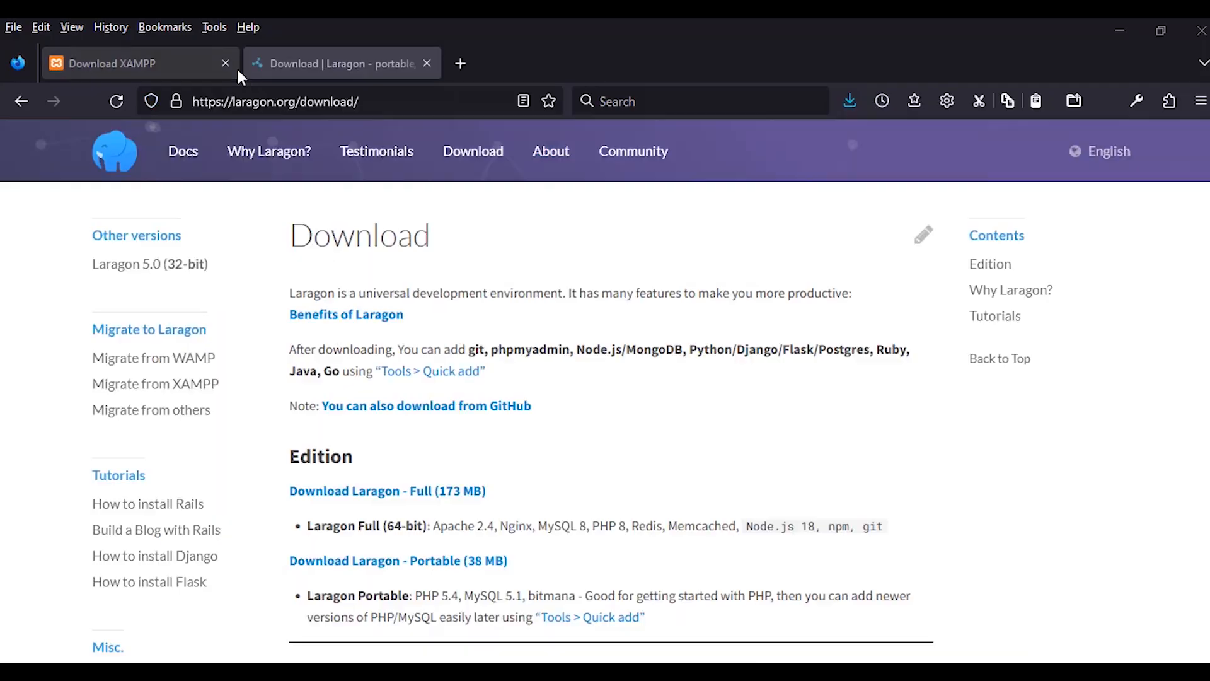
click(115, 161)
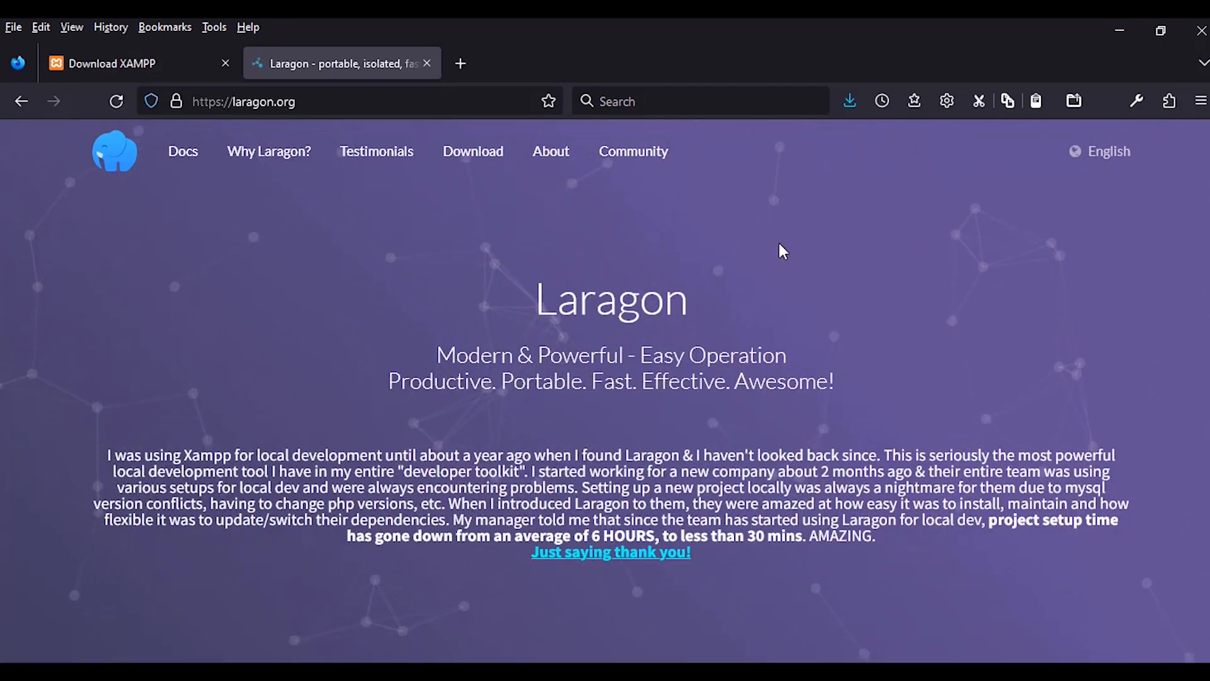
drag(780, 246, 445, 67)
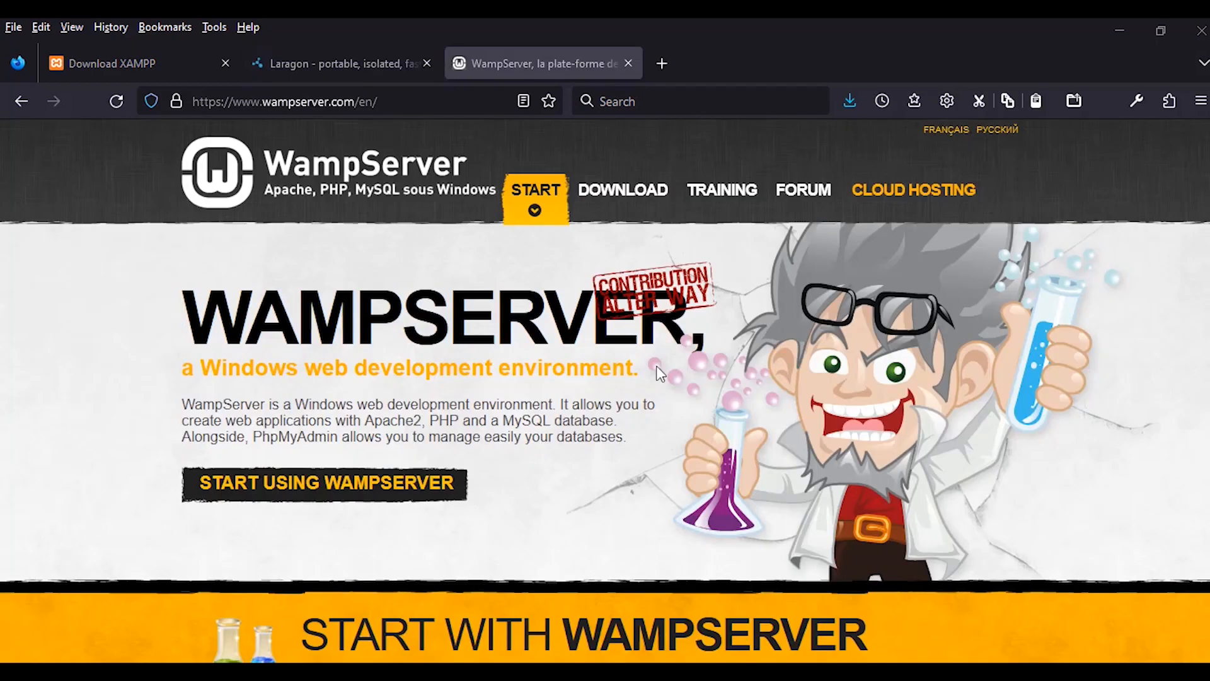
- Cycle through the Download XAMPP, Laragon and WampServer tabs, ending on Download XAMPP
click(158, 68)
click(281, 68)
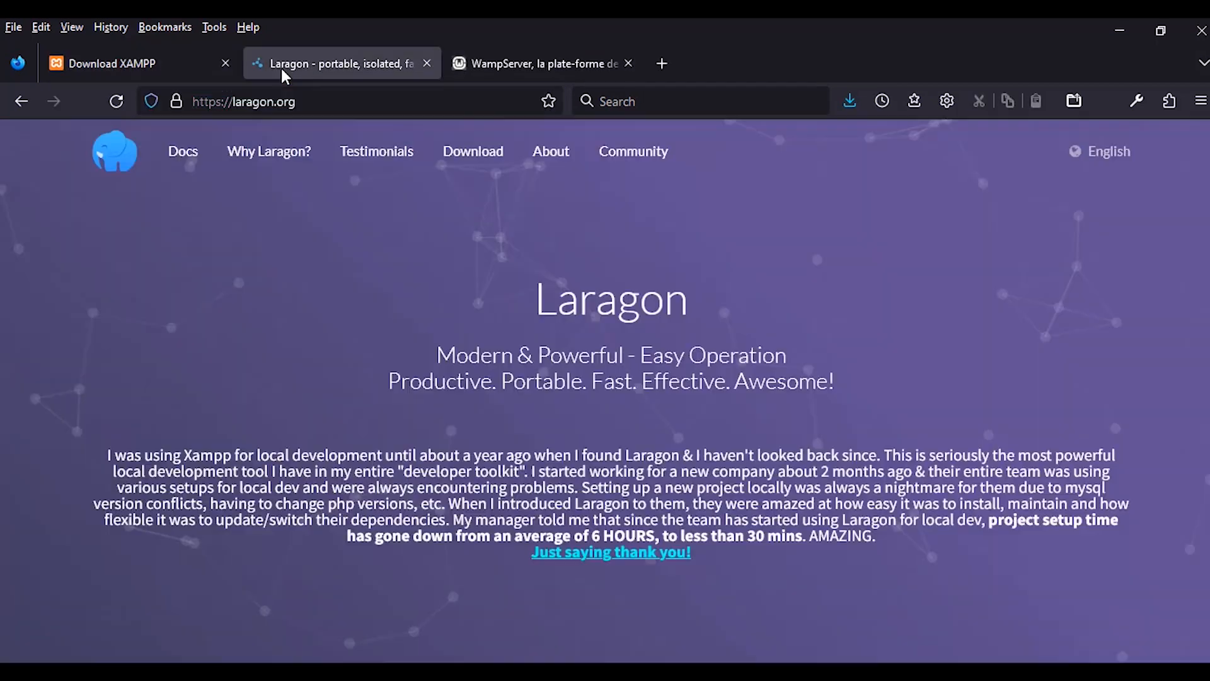
click(486, 68)
click(137, 66)
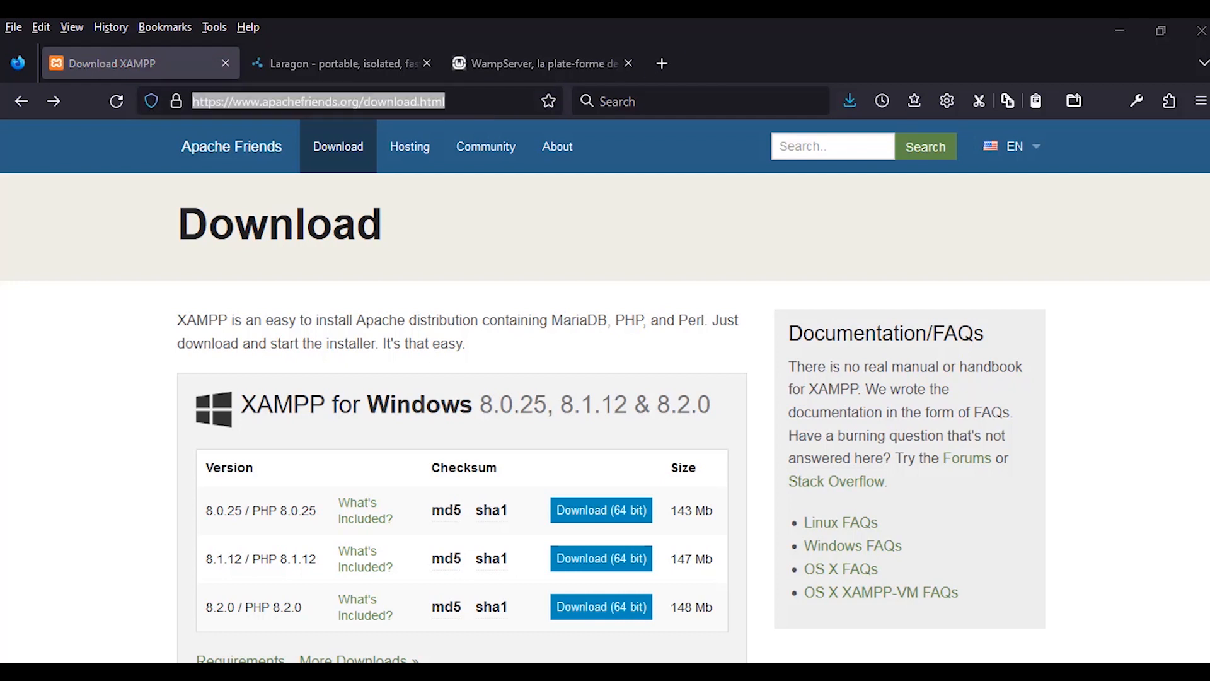
- Add the Local WordPress site as a tab and return to the Download XAMPP page
mouse_move(634, 348)
mouse_down()
mouse_move(506, 184)
mouse_move(462, 74)
mouse_move(443, 67)
mouse_up()
click(103, 61)
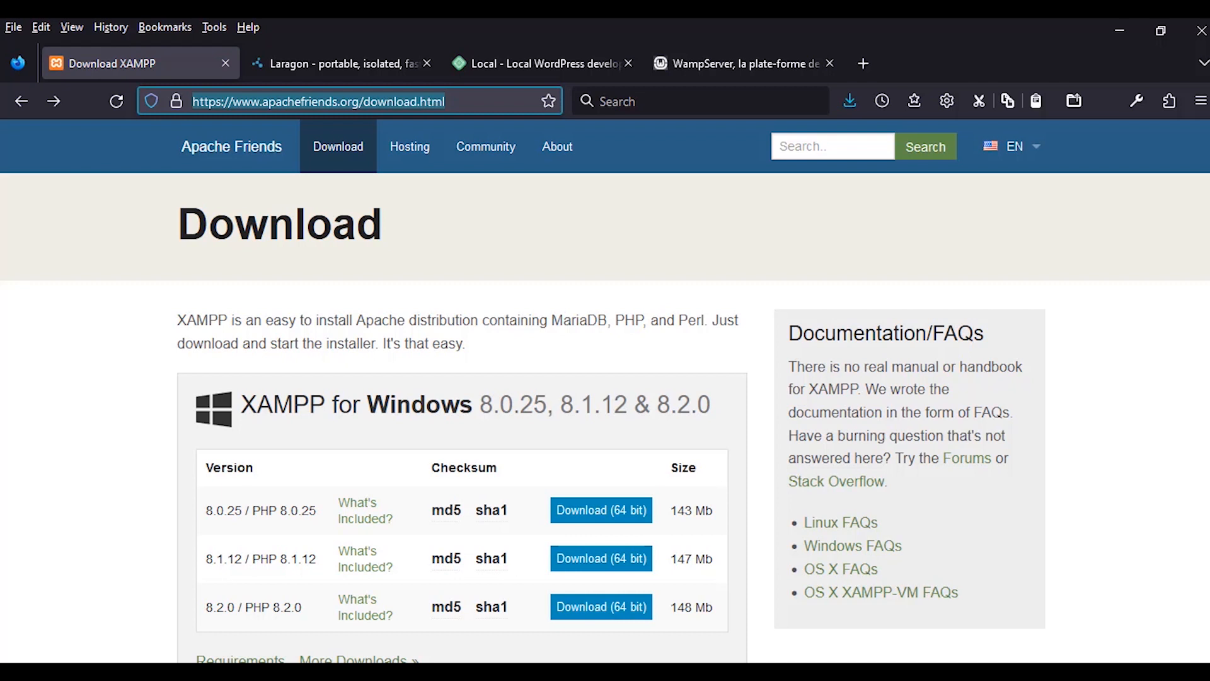
scroll(533, 327, down, 2)
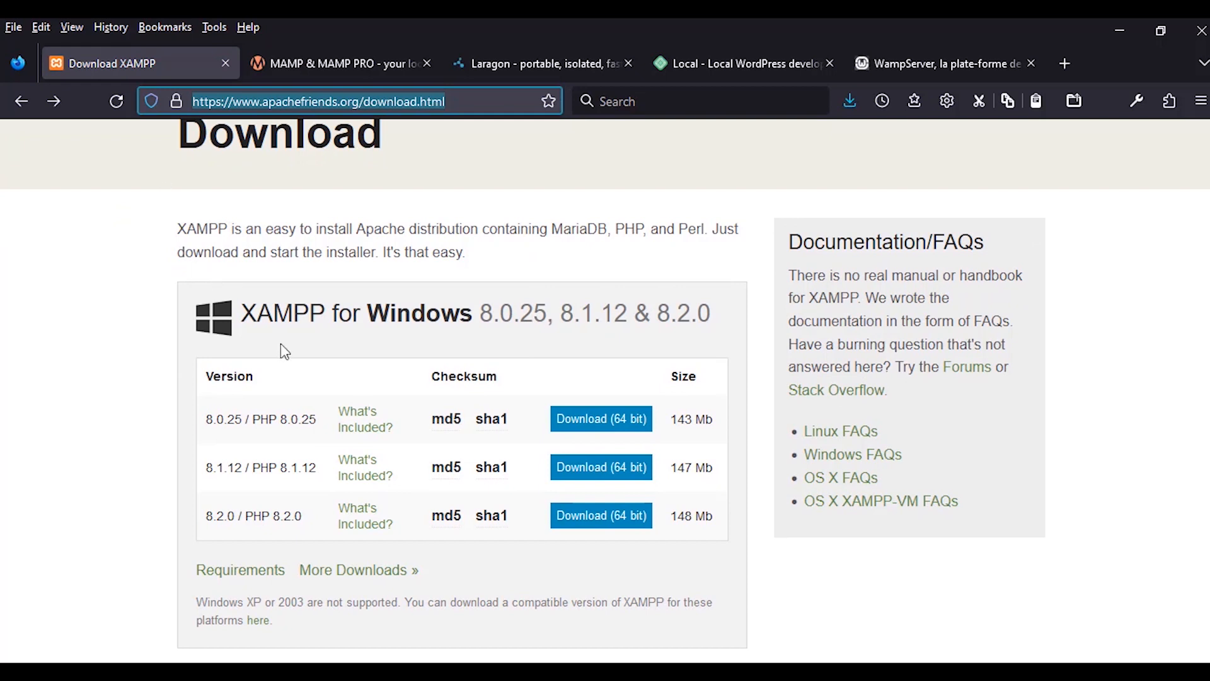
scroll(283, 344, up, 2)
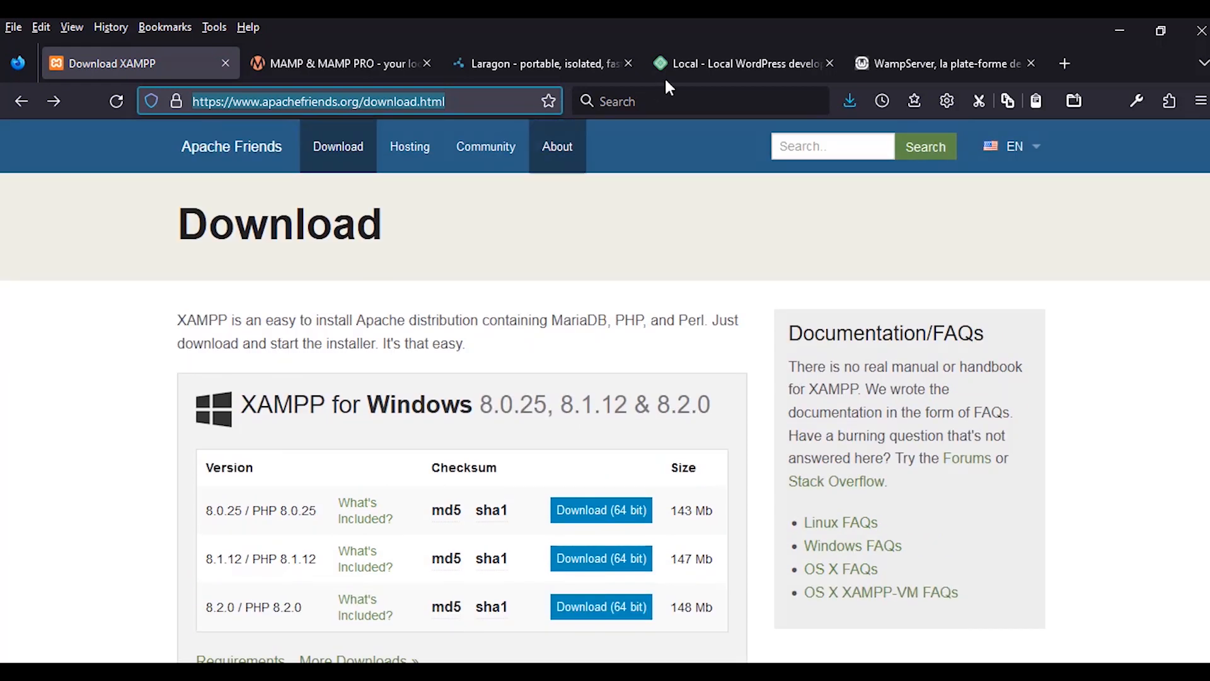
- Review the Laragon, Local, WampServer and MAMP tabs, then move Firefox aside to reveal the outline
click(535, 63)
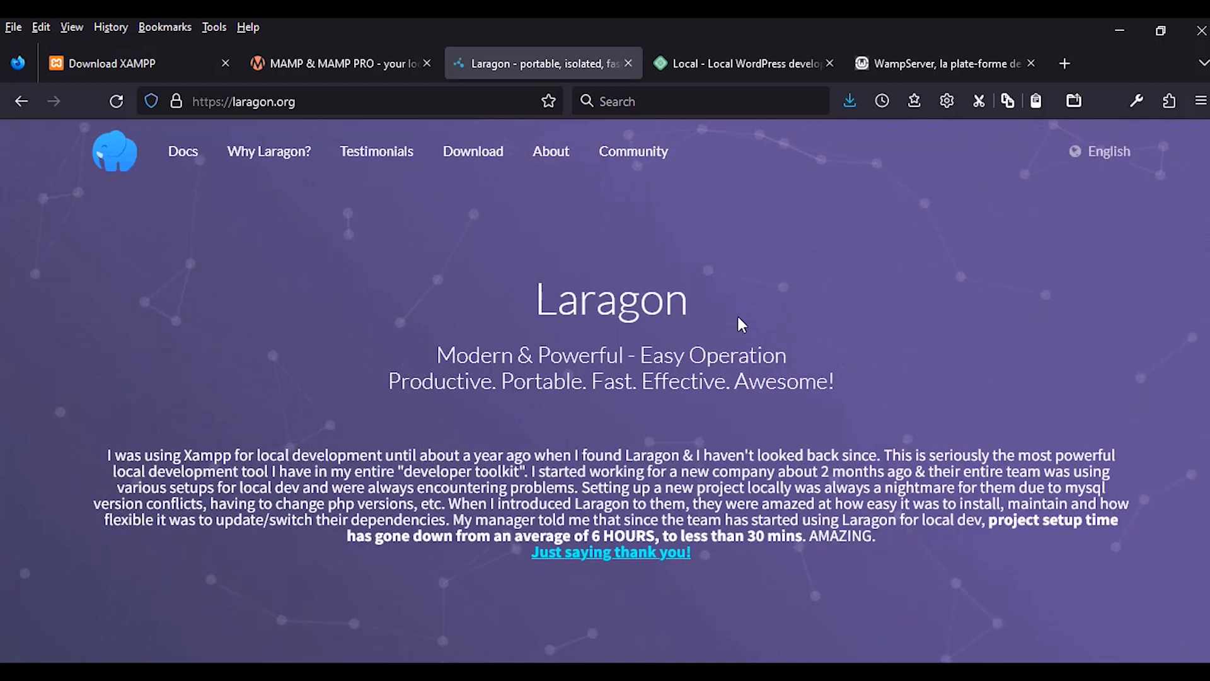
click(740, 64)
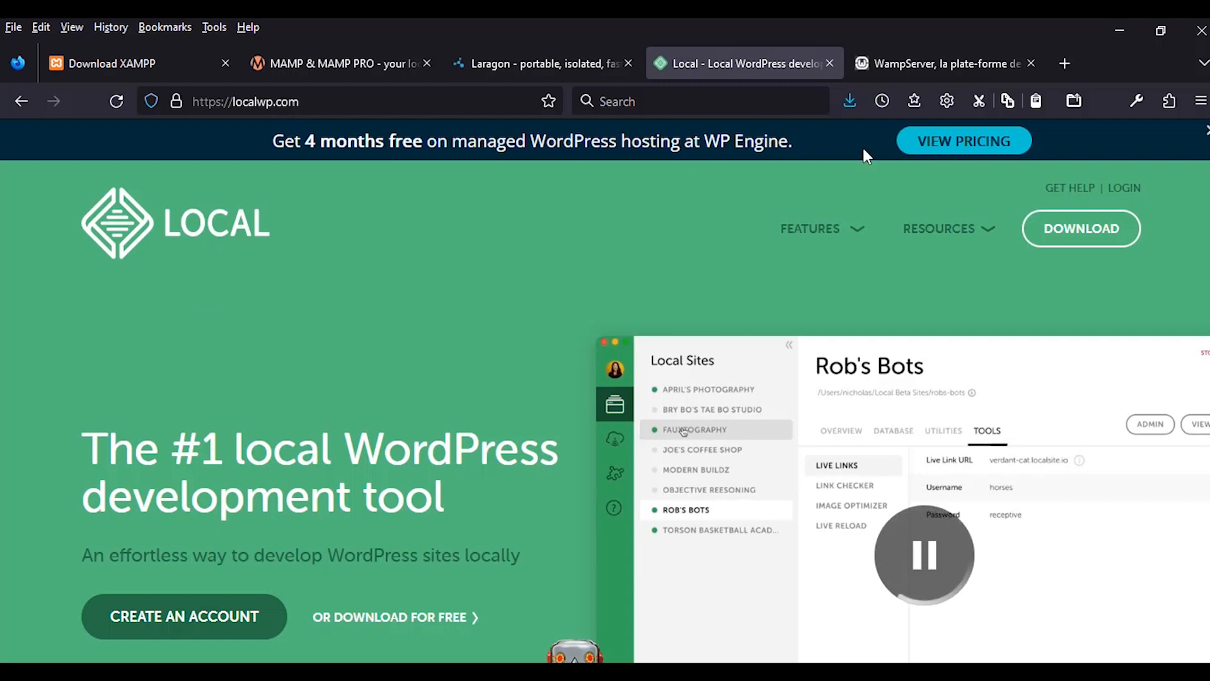
click(944, 63)
click(341, 63)
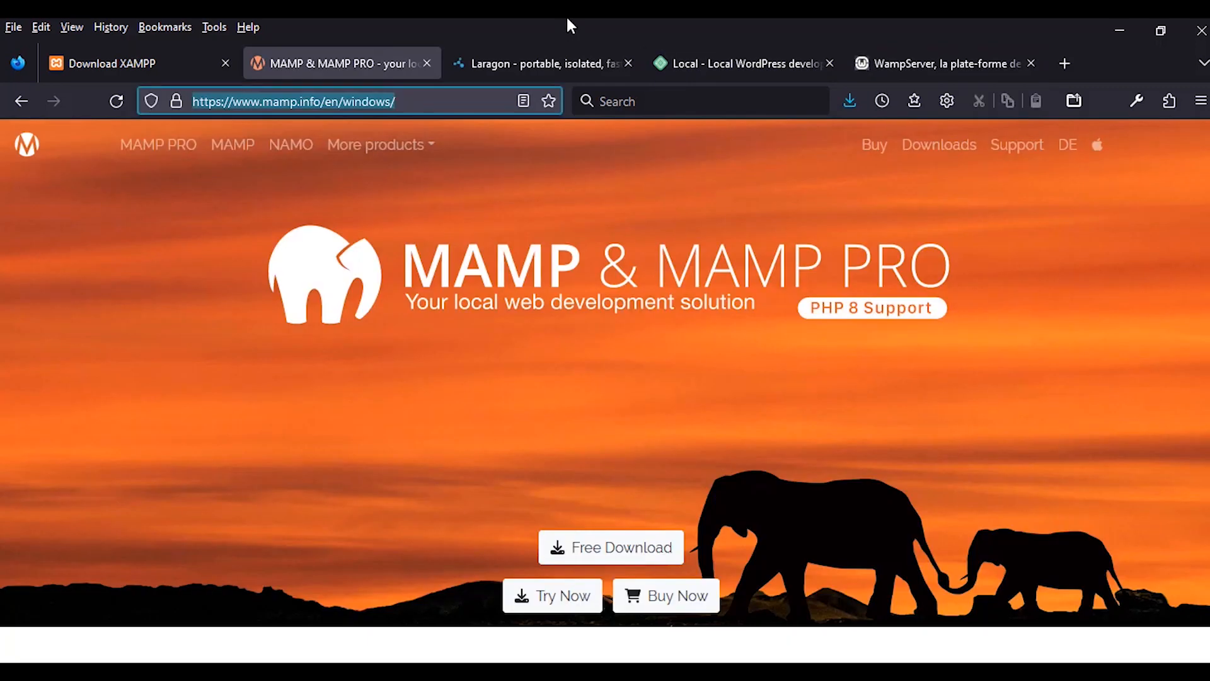
drag(566, 25, 901, 202)
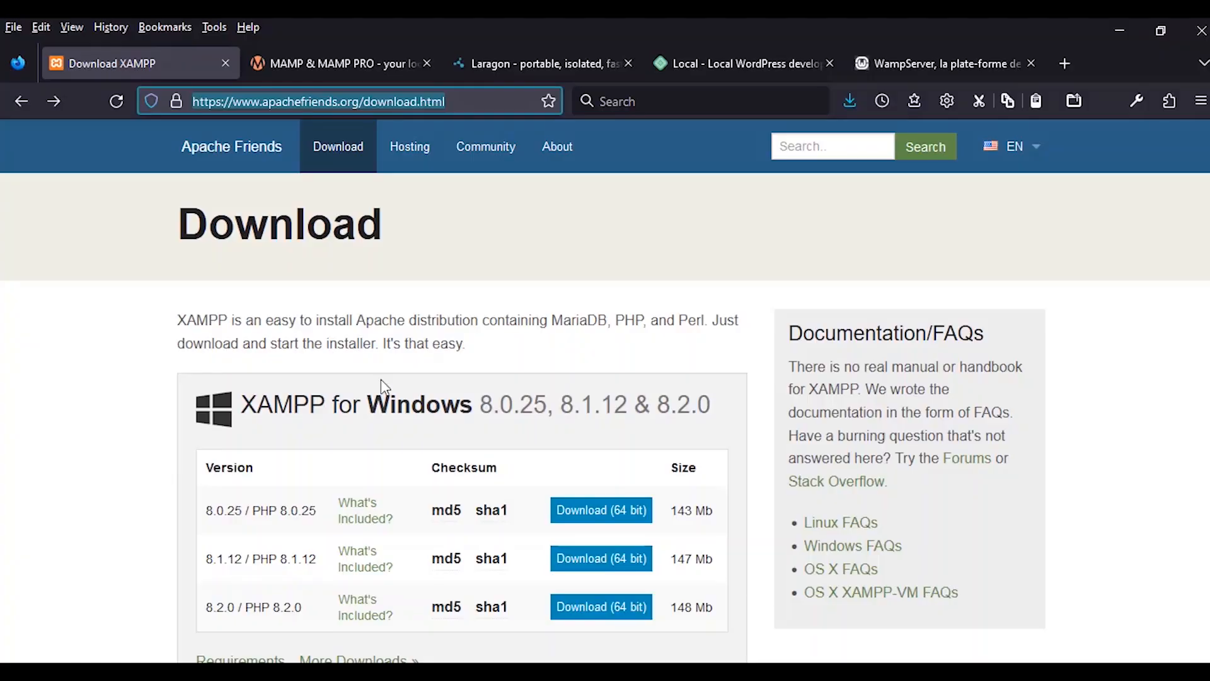
- Download the XAMPP for Windows installer from the XAMPP download page
scroll(381, 379, down, 3)
click(593, 328)
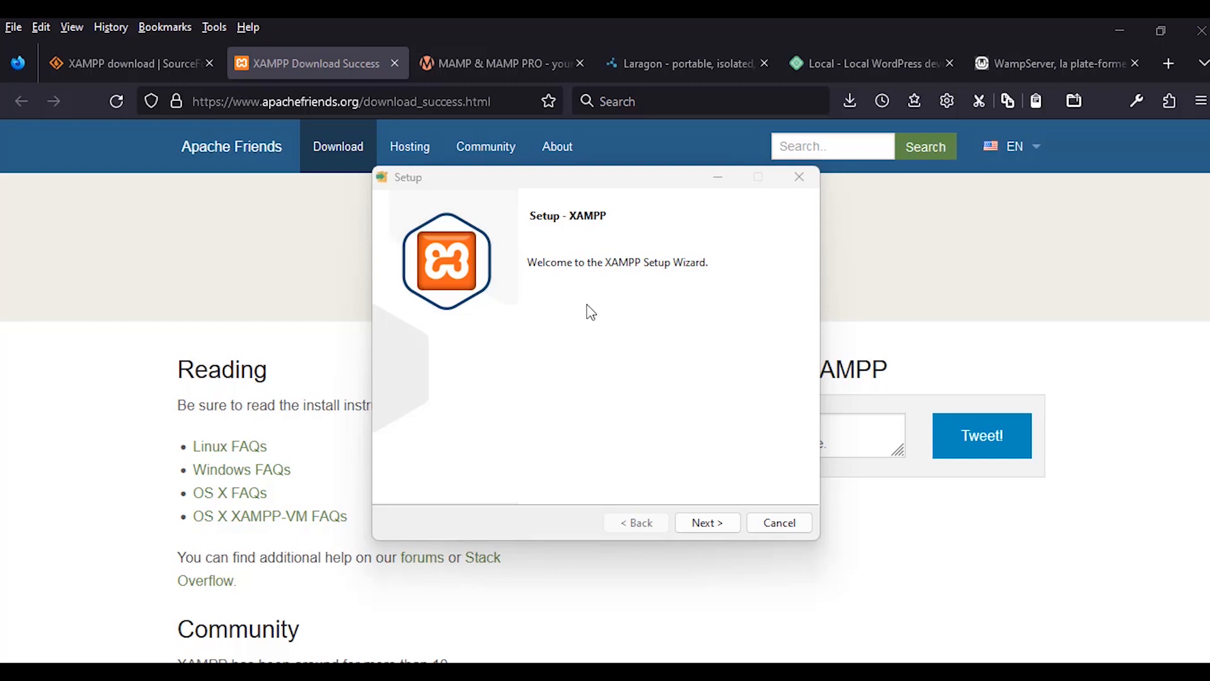
- Advance to Select Components and accept all the default XAMPP components
click(720, 525)
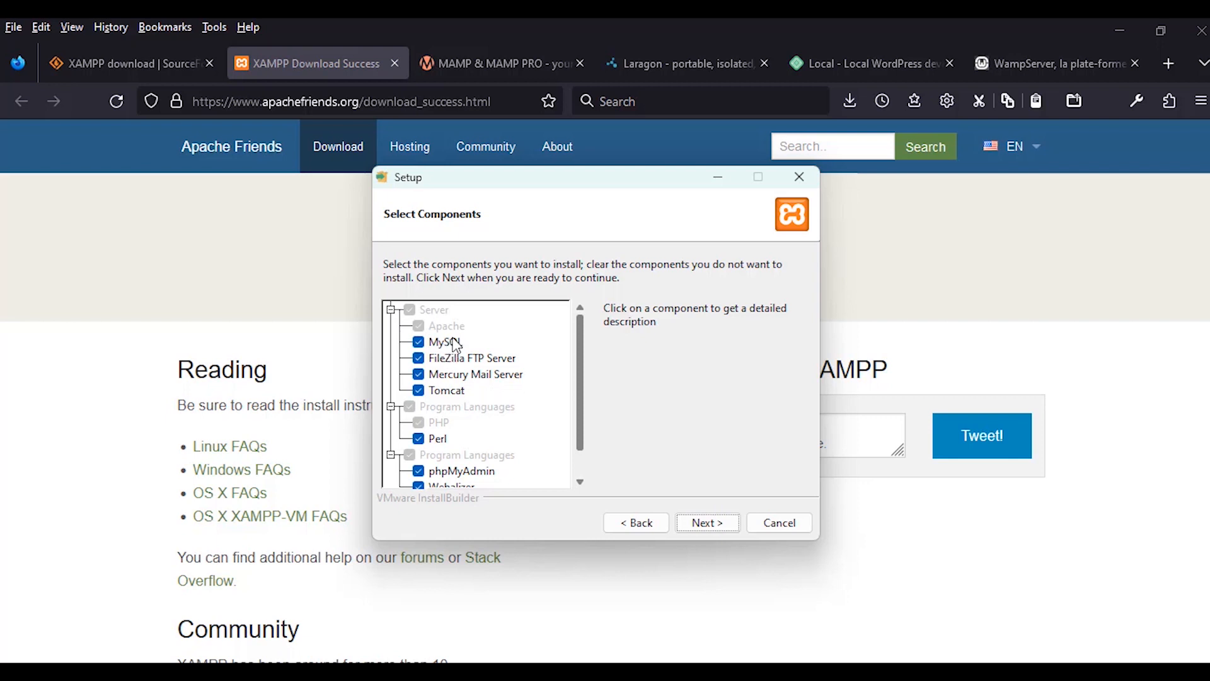
drag(583, 411, 585, 444)
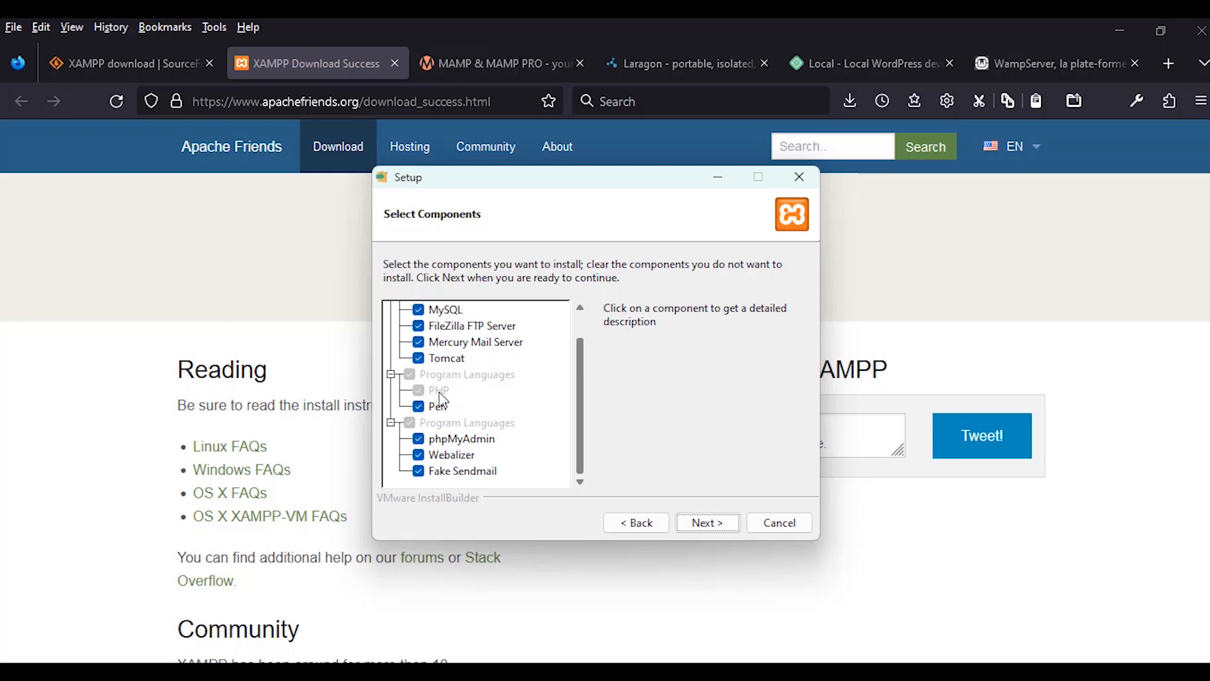
click(714, 529)
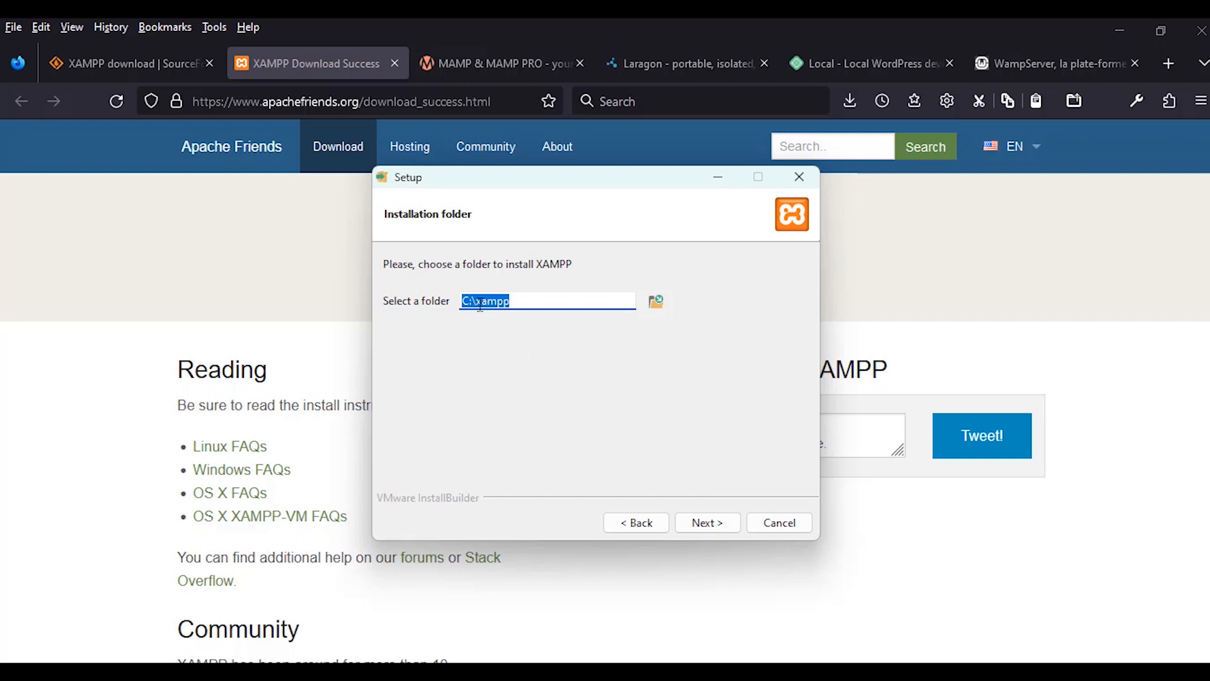
- Keep C:\xampp as the install folder, choose English, and begin the installation
click(709, 522)
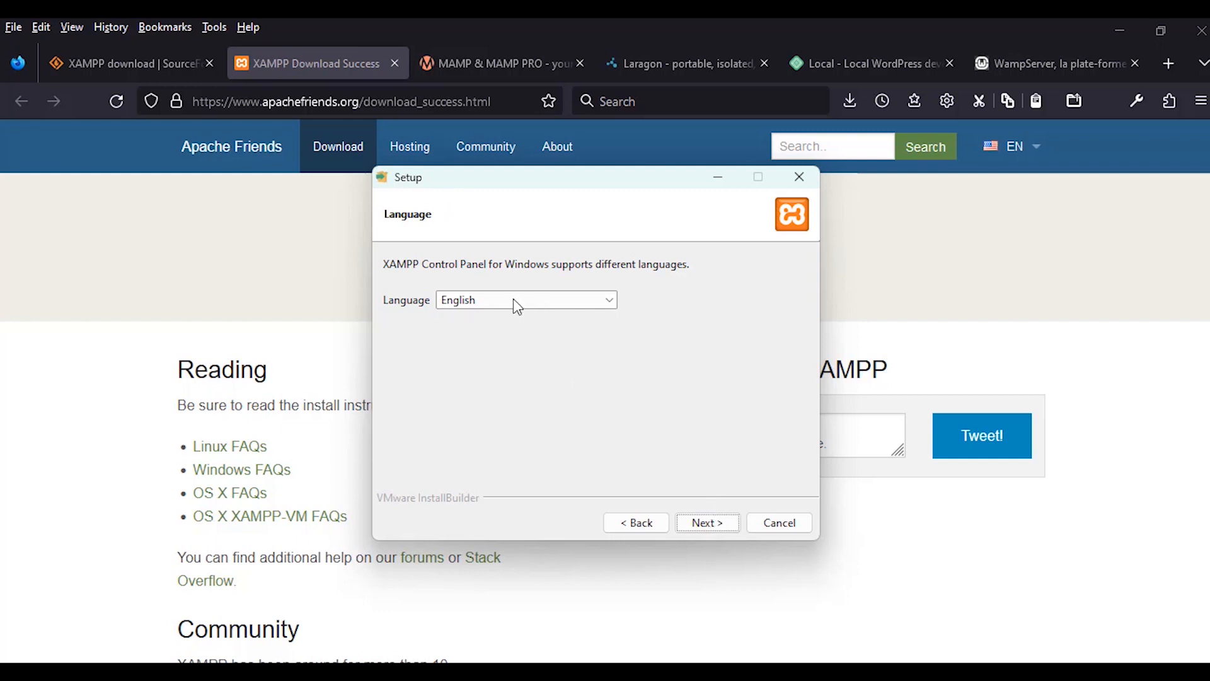
click(610, 307)
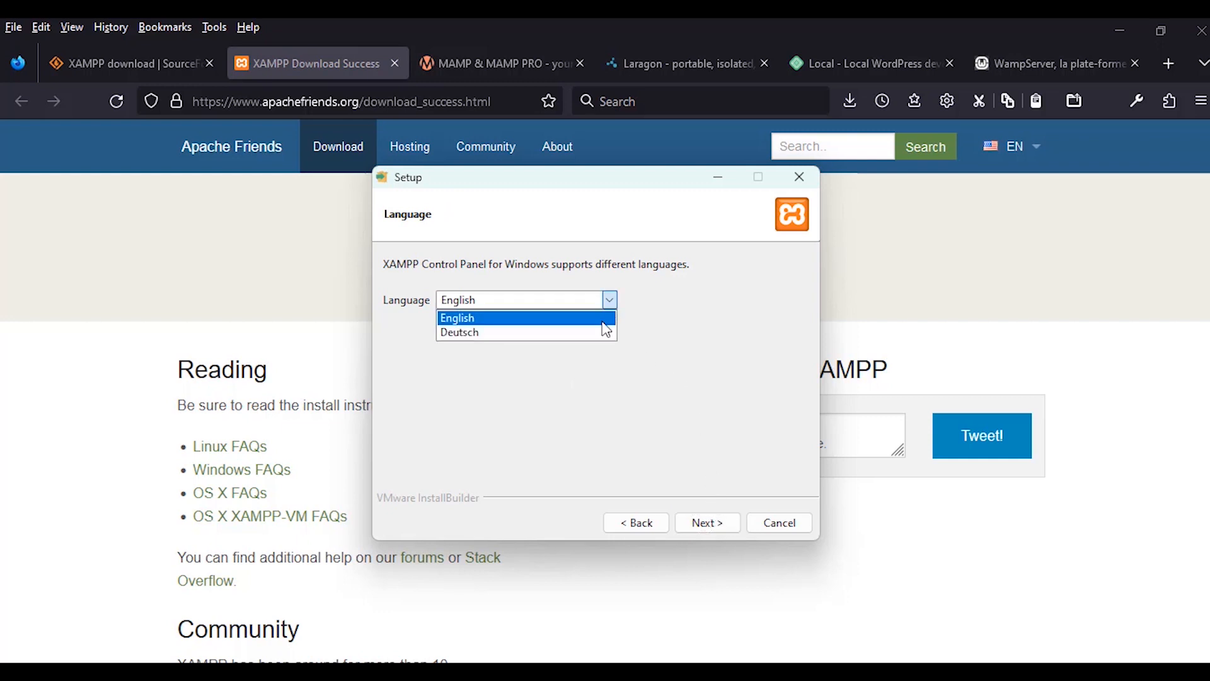
click(575, 318)
click(704, 526)
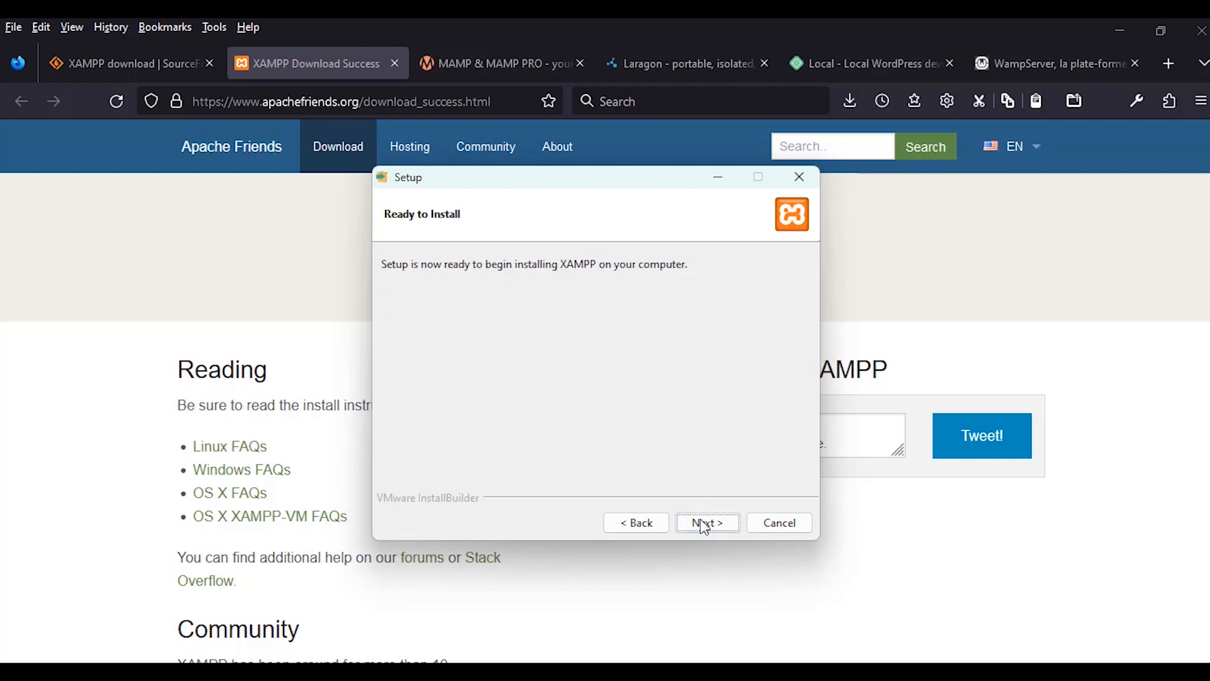
click(705, 526)
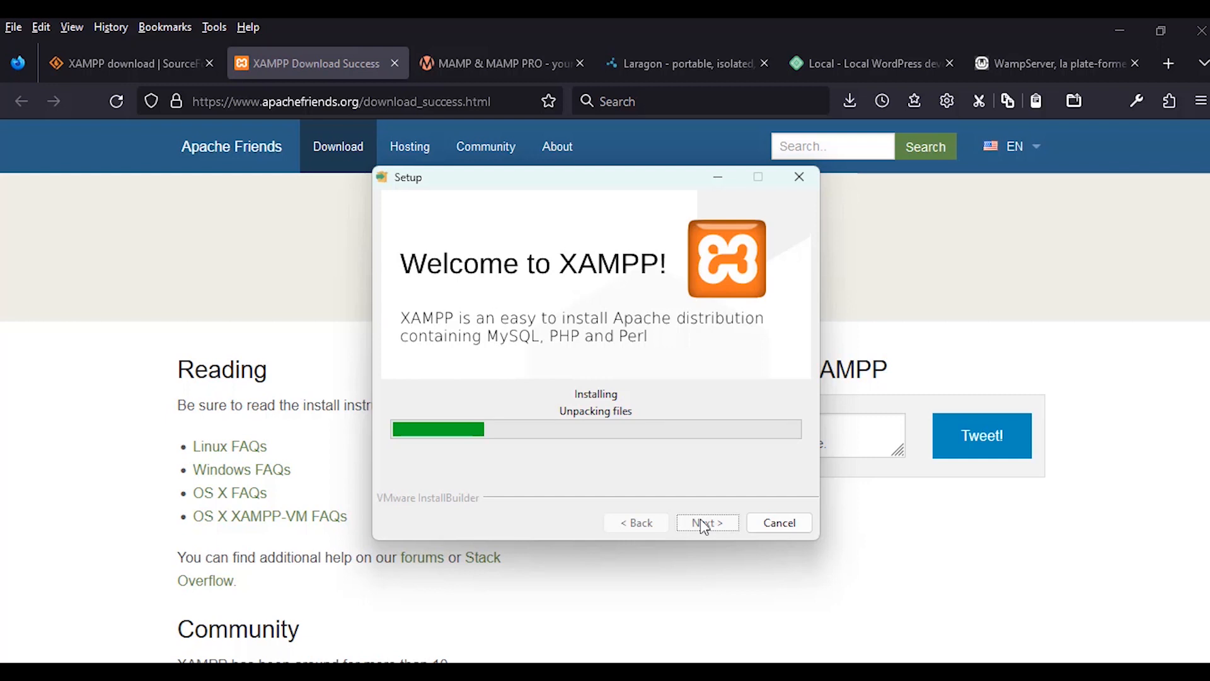
- Close the Local WordPress and WampServer tabs, then settle on the XAMPP Download Success tab
click(845, 57)
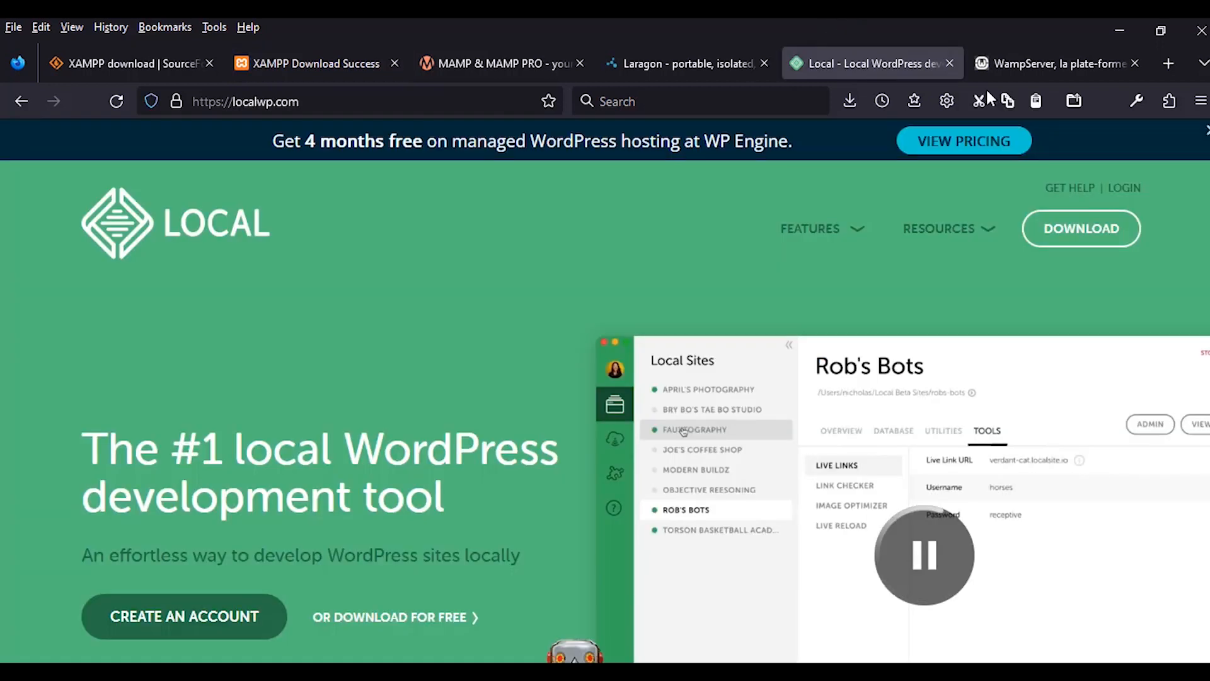
click(946, 64)
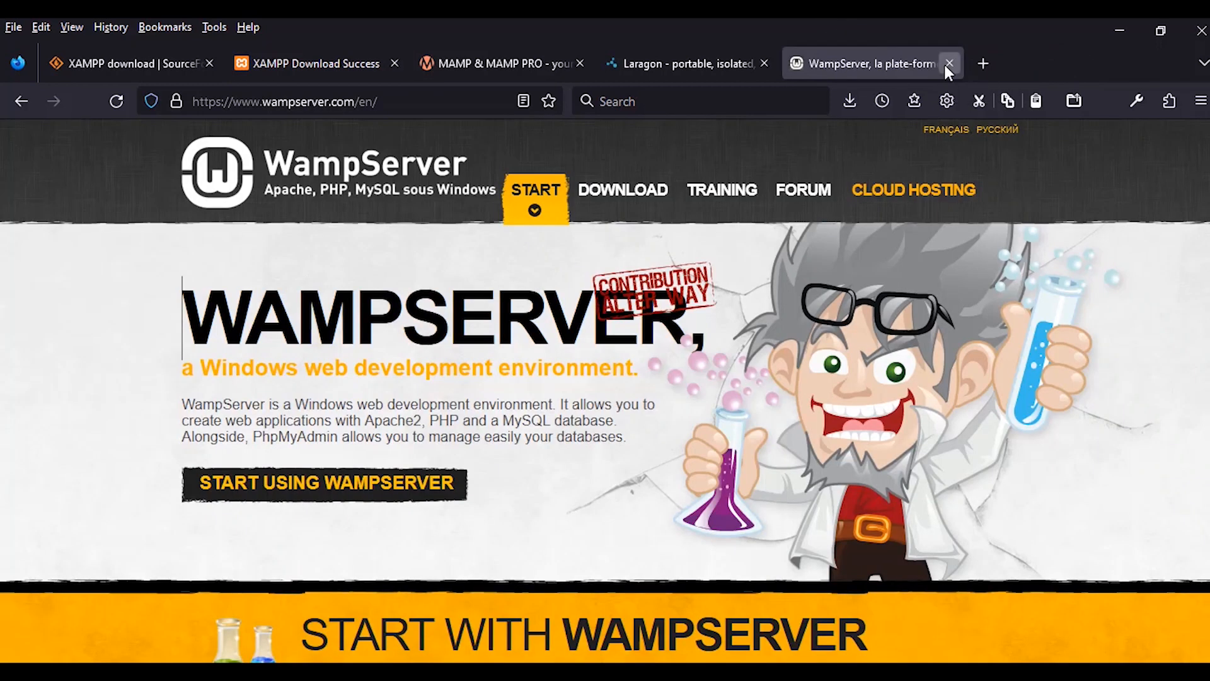
click(944, 63)
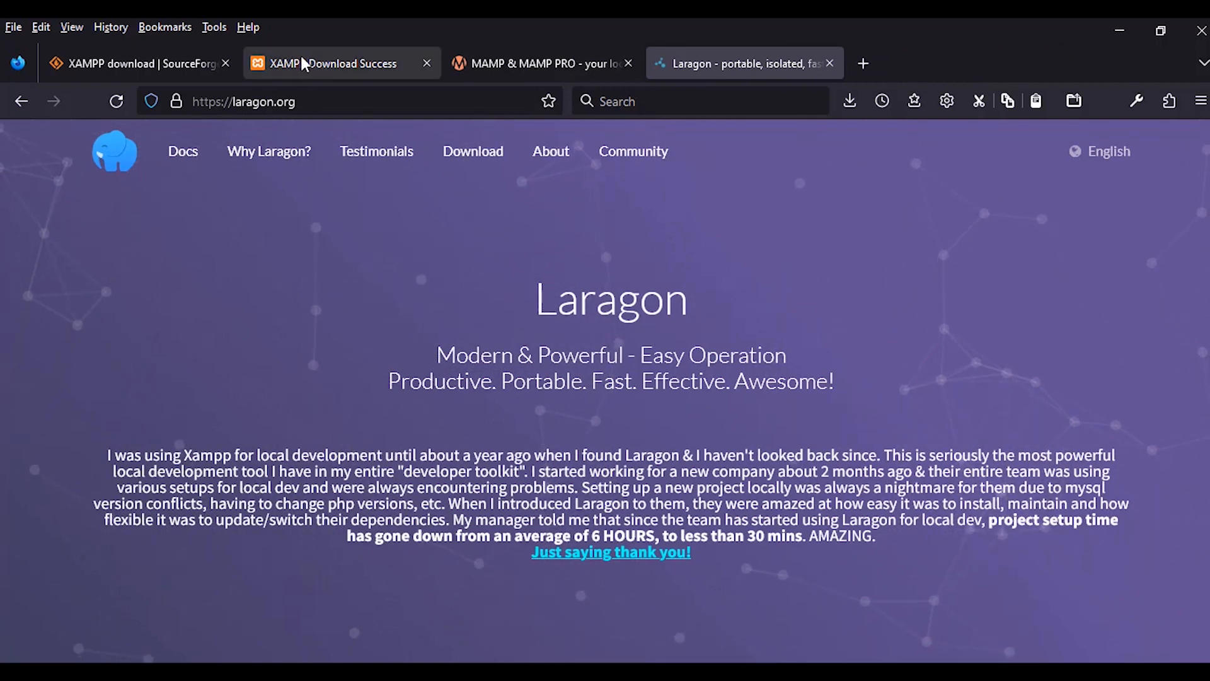
click(179, 67)
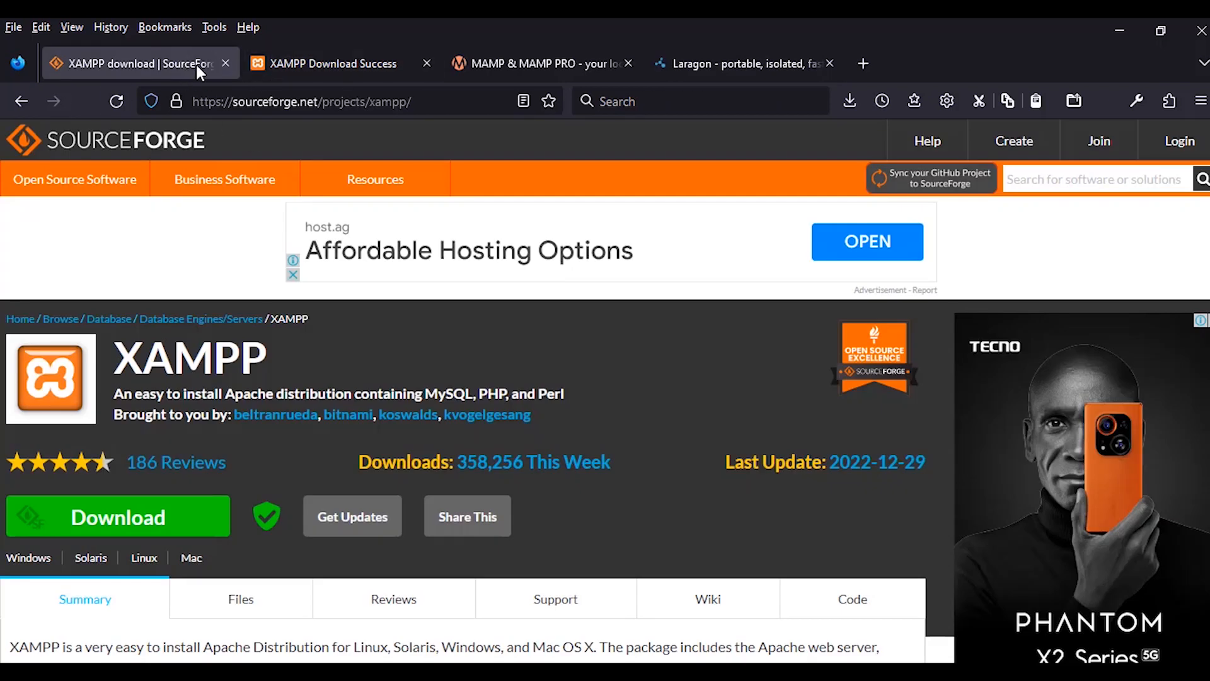
click(24, 95)
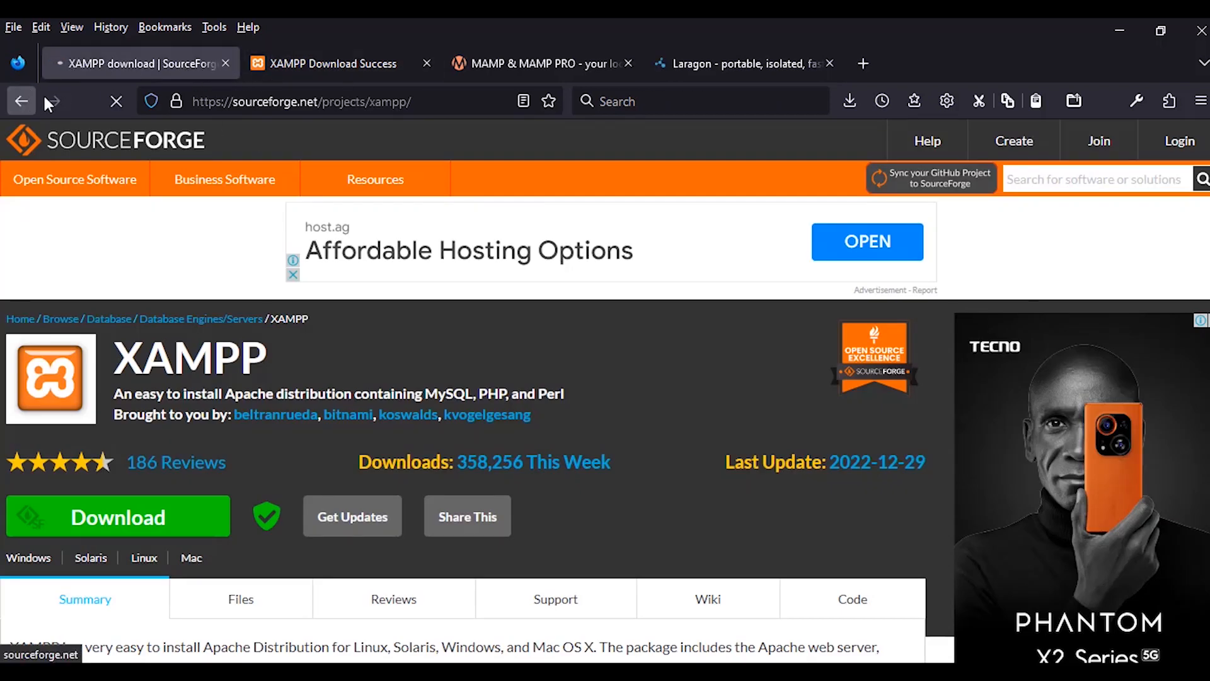
click(495, 64)
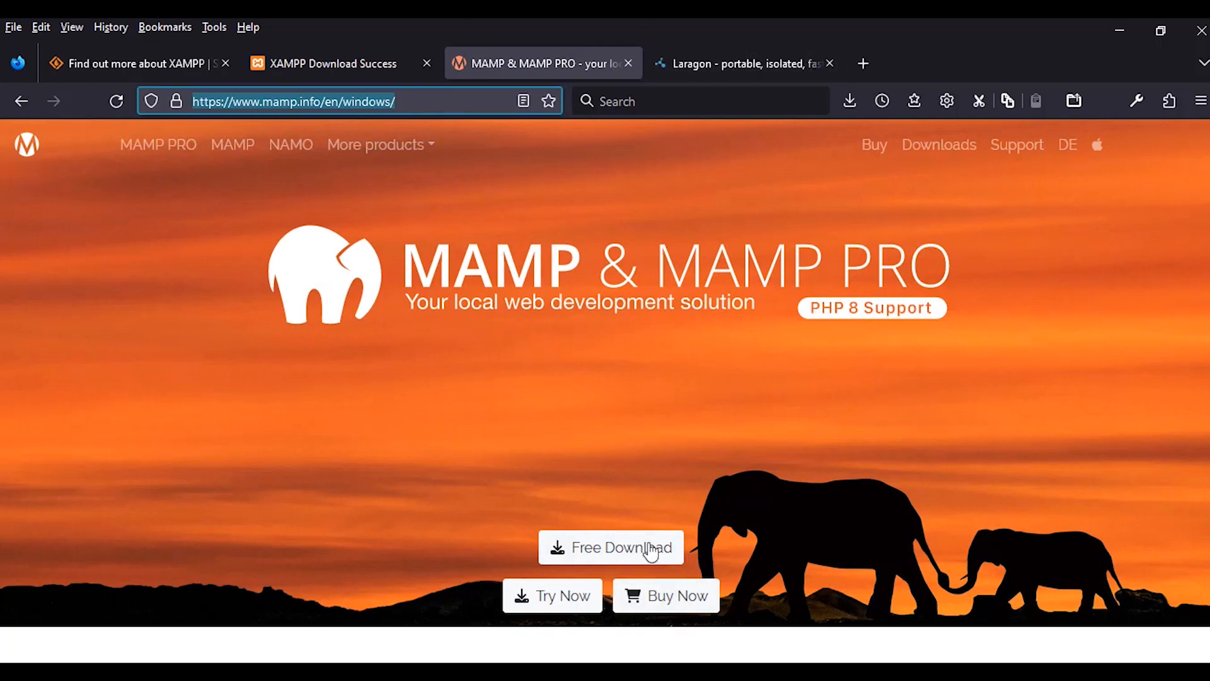
click(345, 55)
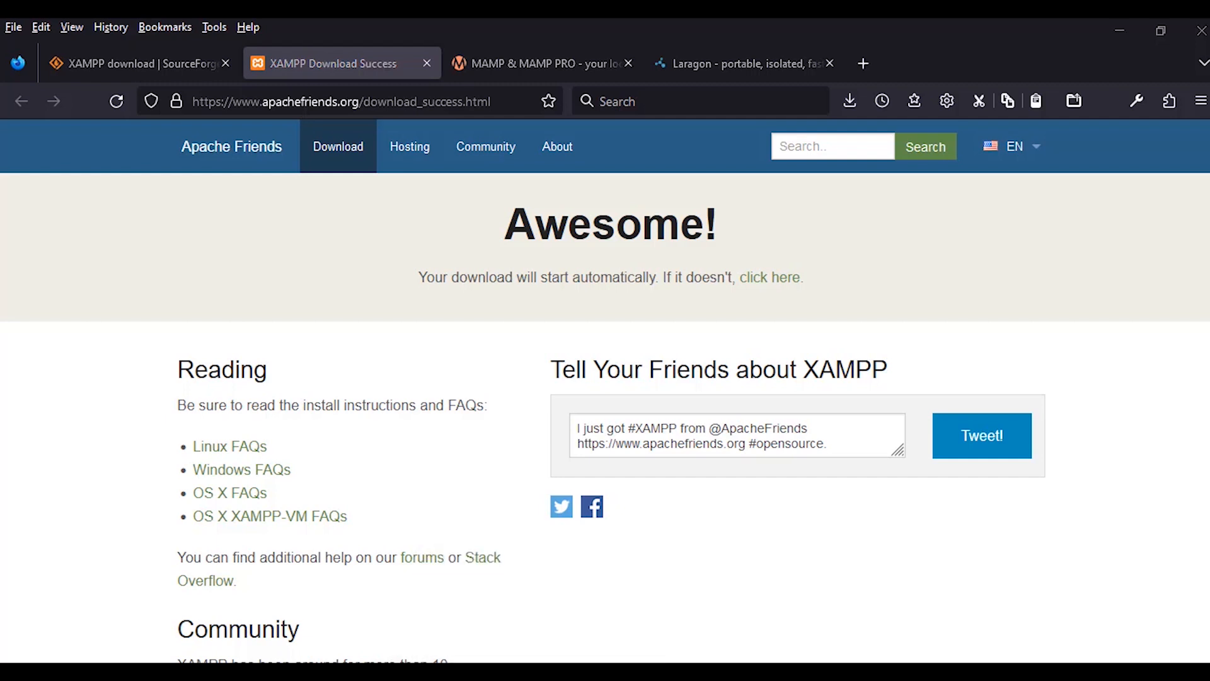
- Maximize the C:\xampp\htdocs File Explorer window
drag(1209, 344, 736, 13)
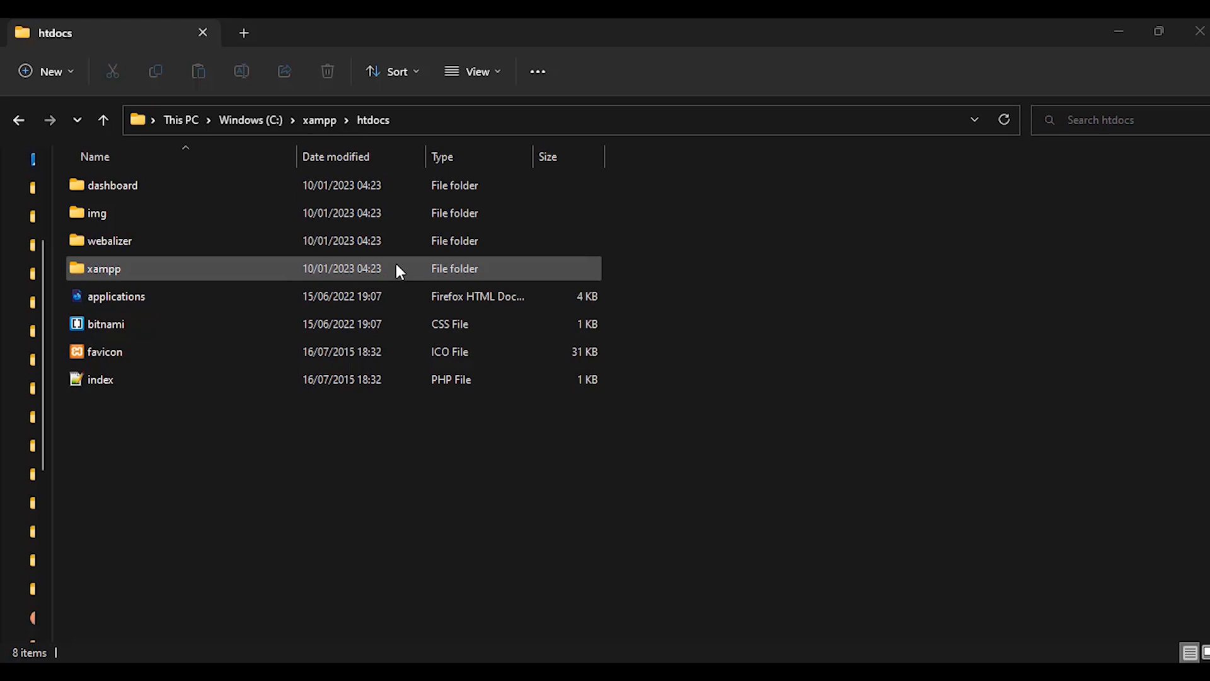
- Search 'xa' in Windows search and launch the XAMPP Control Panel
key(super+s)
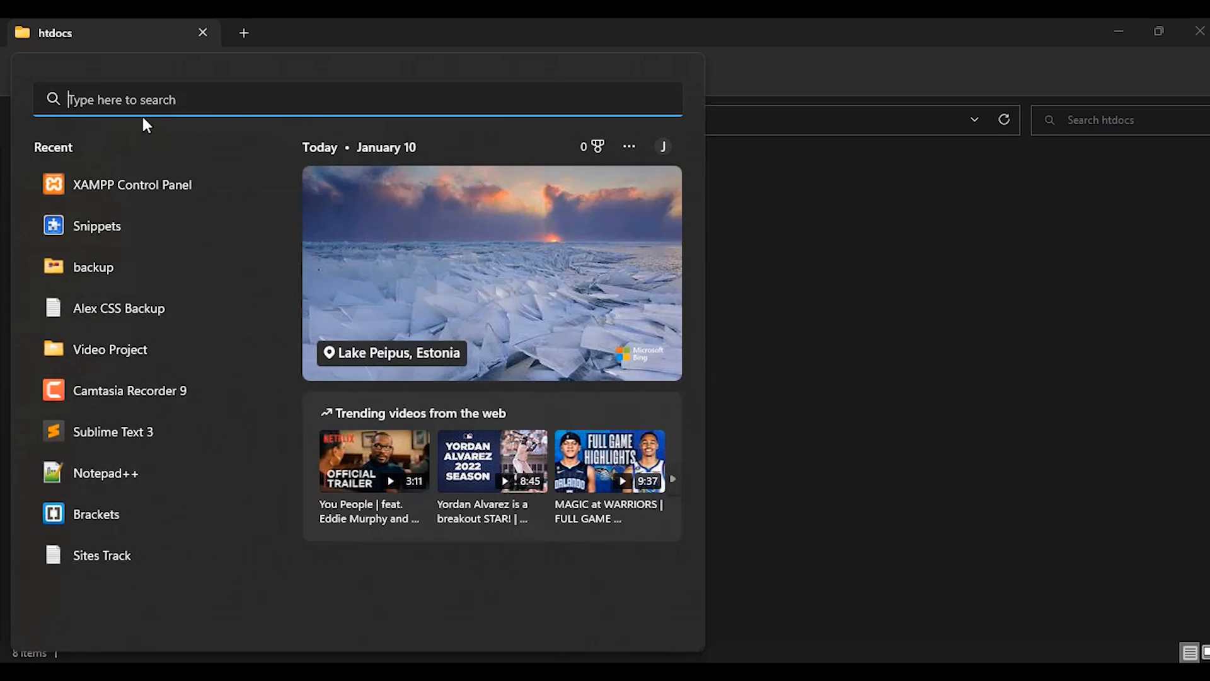
text(sxa)
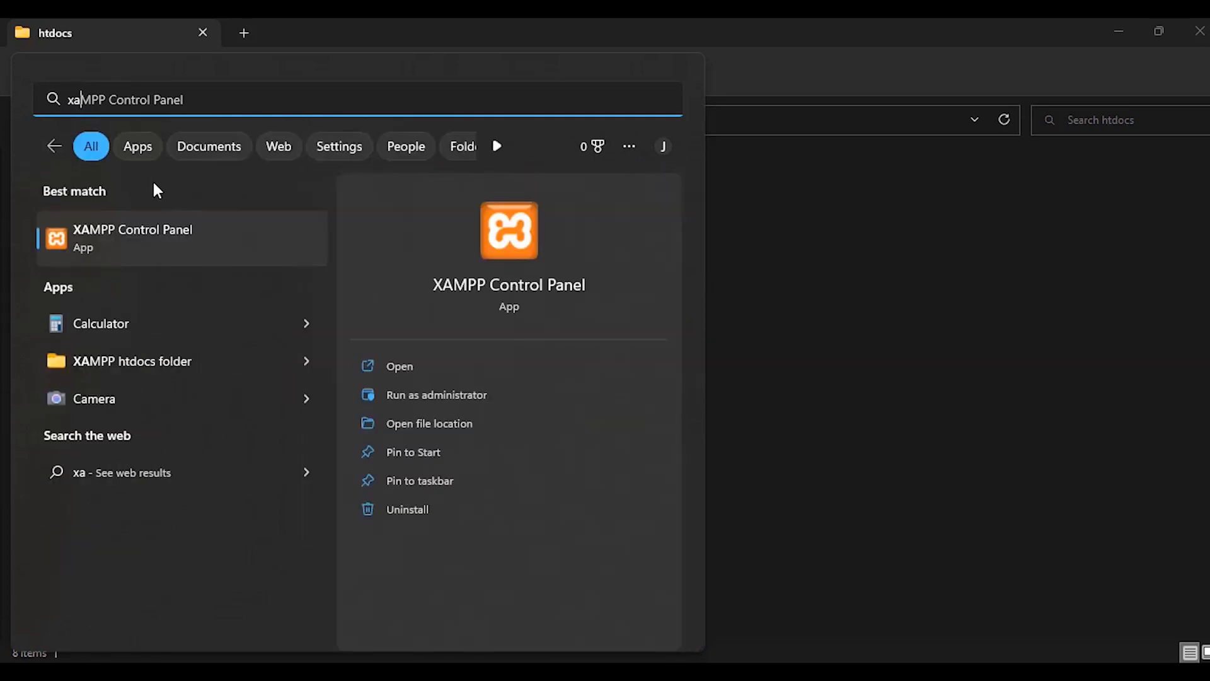
click(133, 238)
- Reposition and enlarge the Control Panel, then start the Apache and MySQL modules
drag(335, 31, 620, 168)
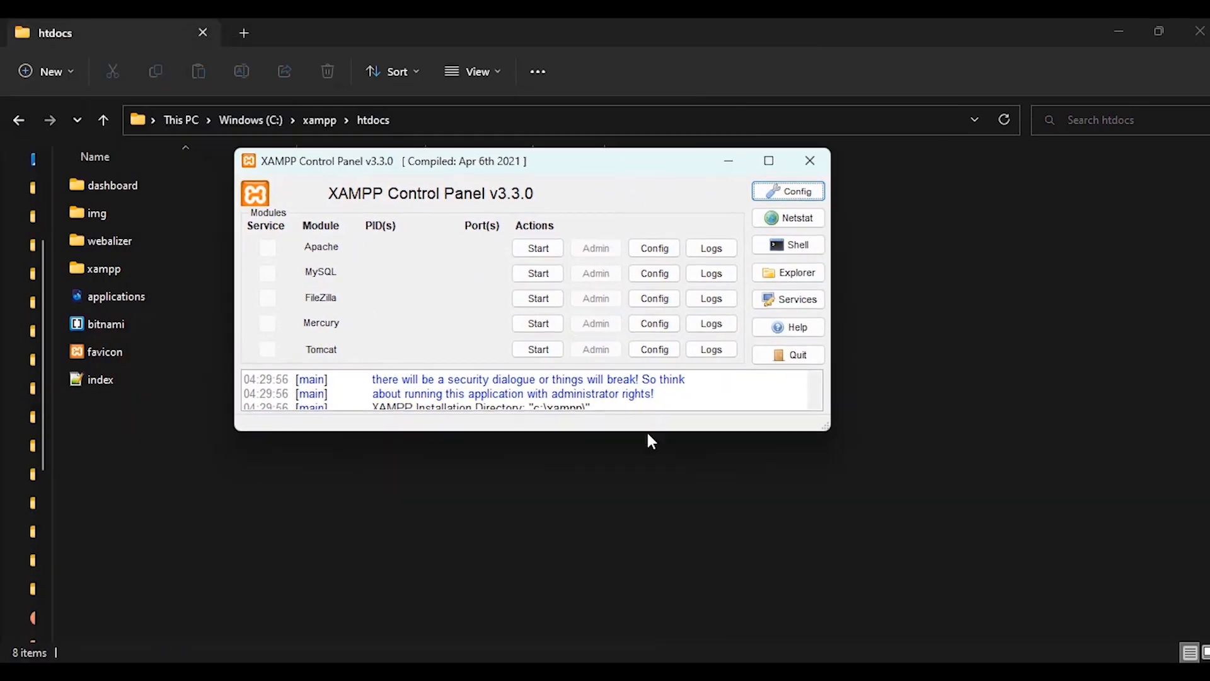
drag(645, 432, 668, 587)
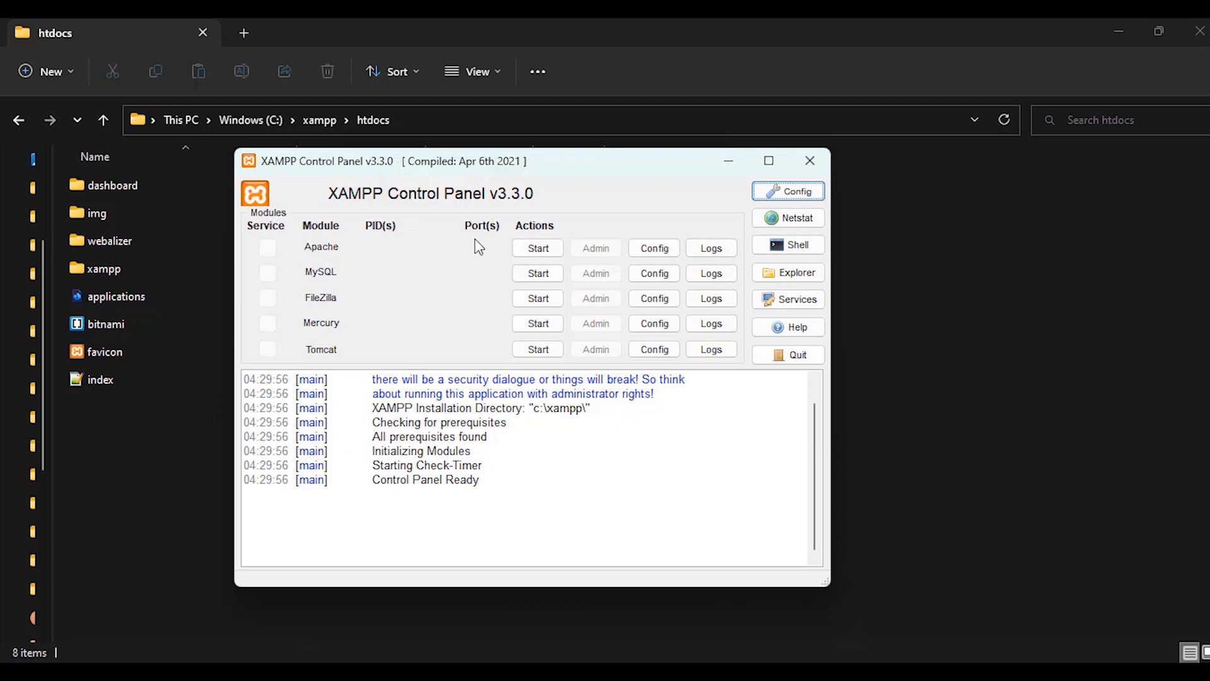
click(523, 252)
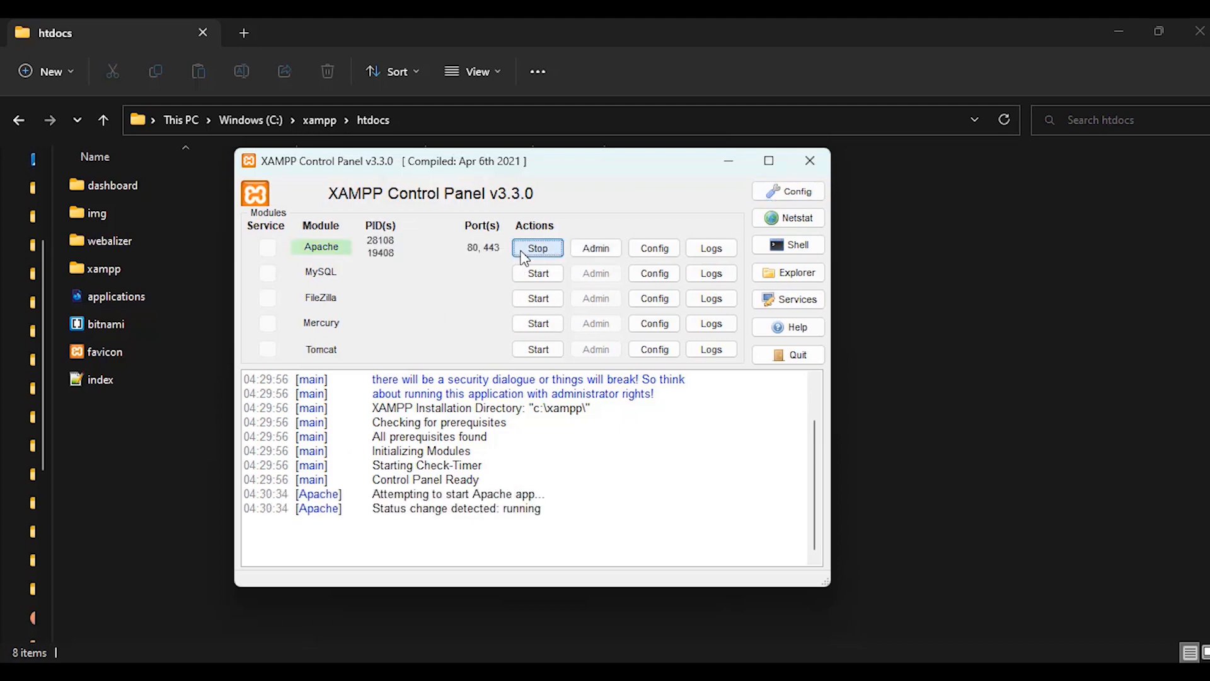
click(539, 255)
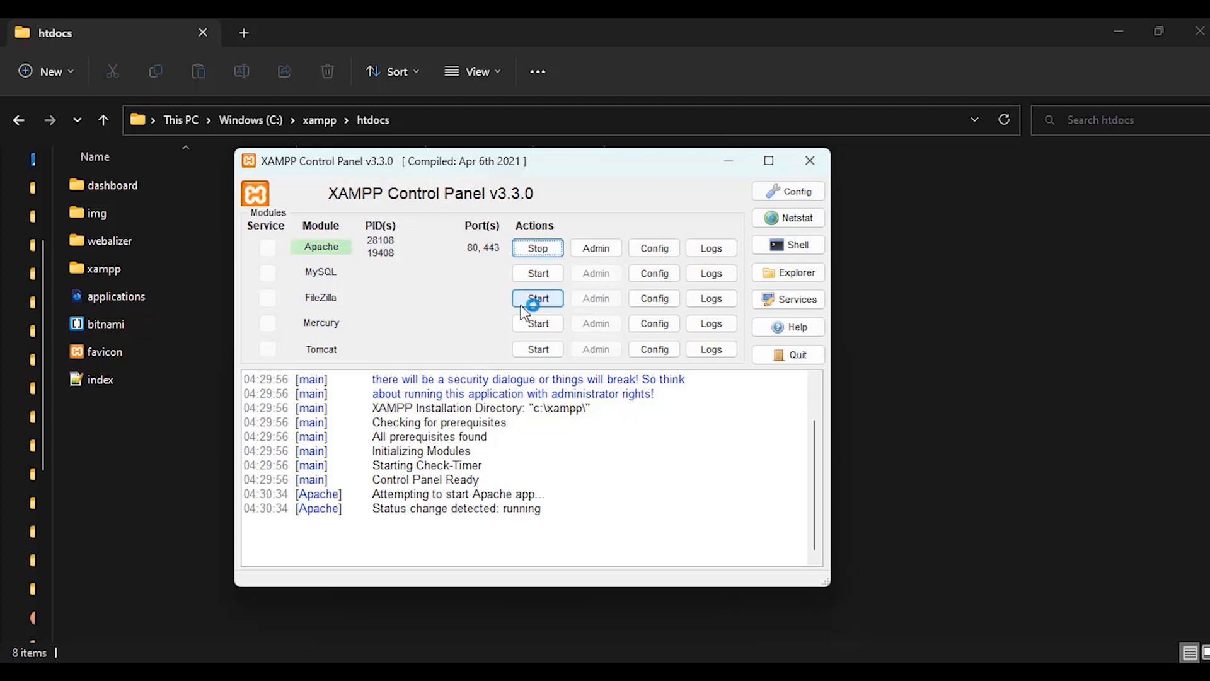
click(536, 277)
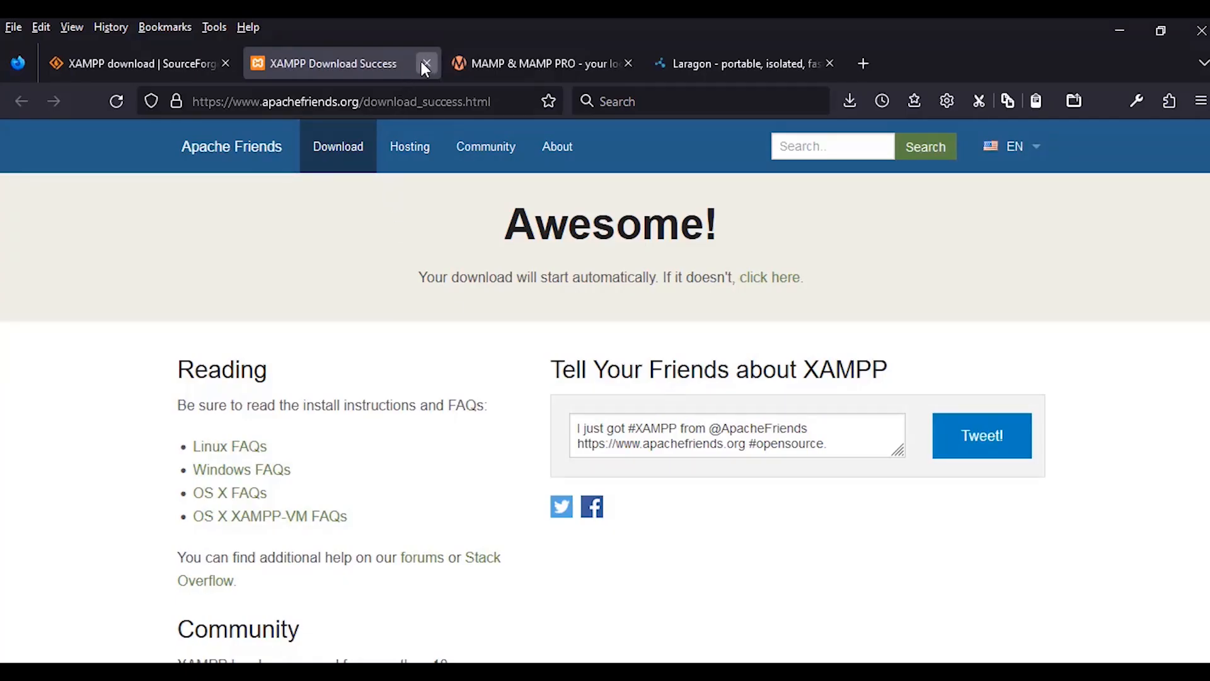
- Close the XAMPP Download Success, MAMP and XAMPP SourceForge tabs
click(422, 63)
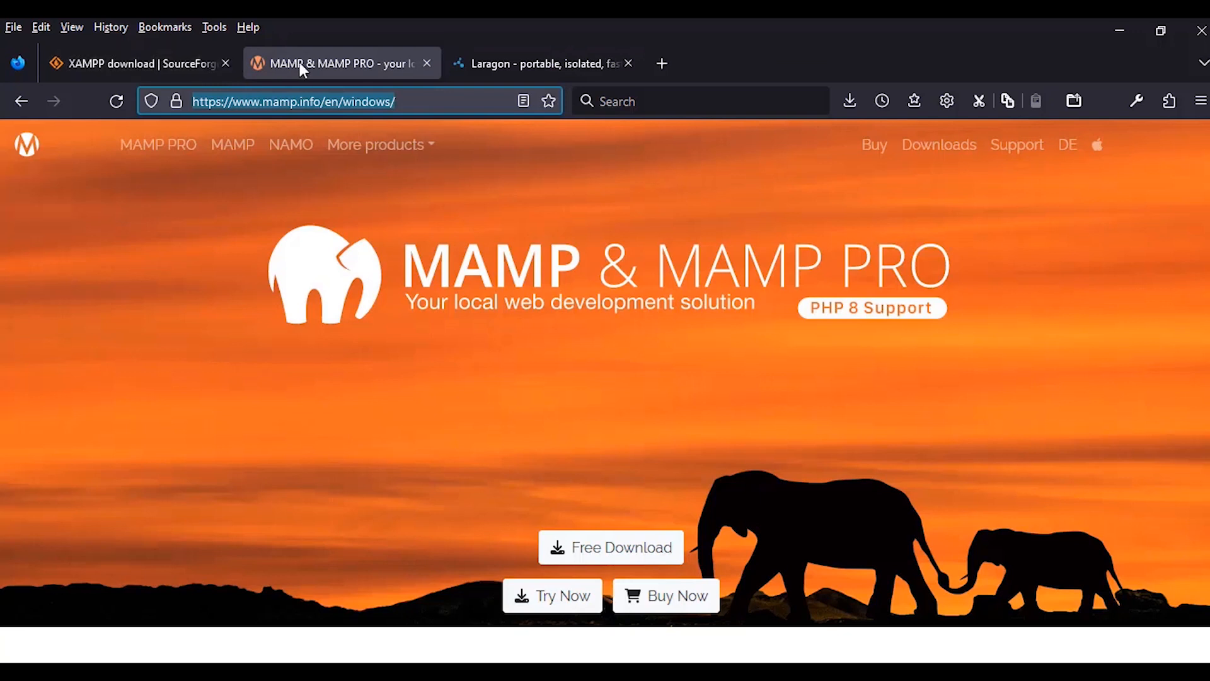
click(426, 63)
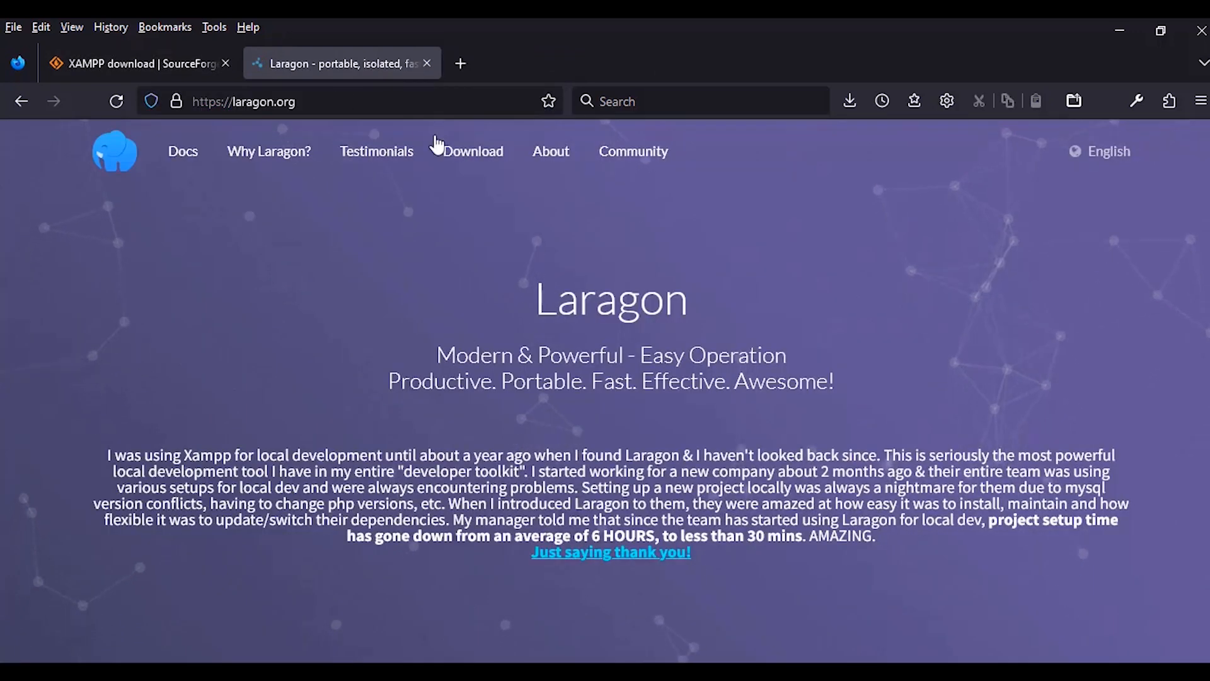
click(143, 61)
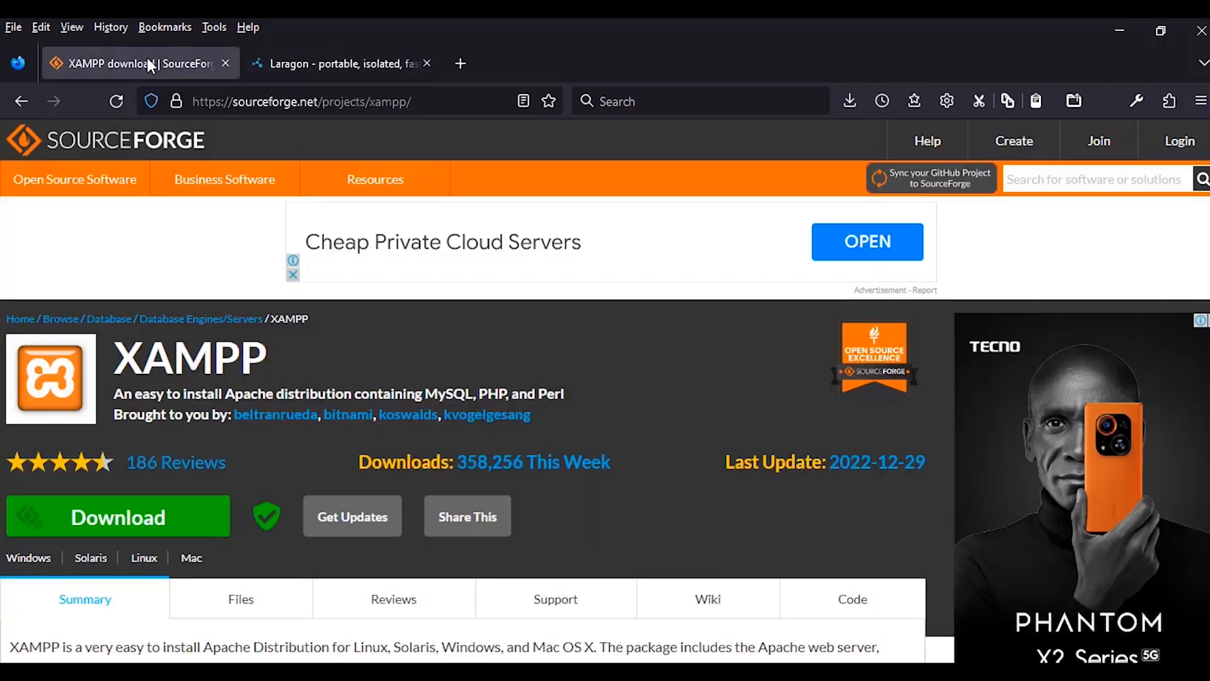
click(225, 63)
- Open the XAMPP dashboard at localhost and at 127.0.0.1 in new tabs
click(257, 63)
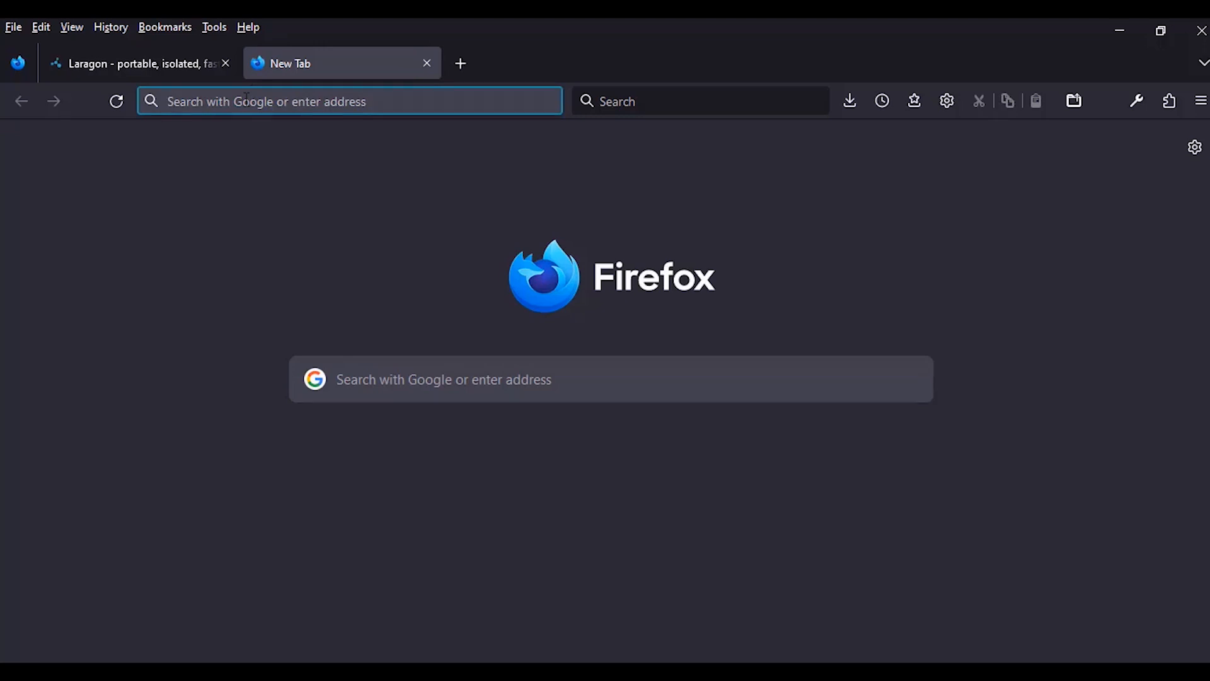
text(loc)
click(522, 371)
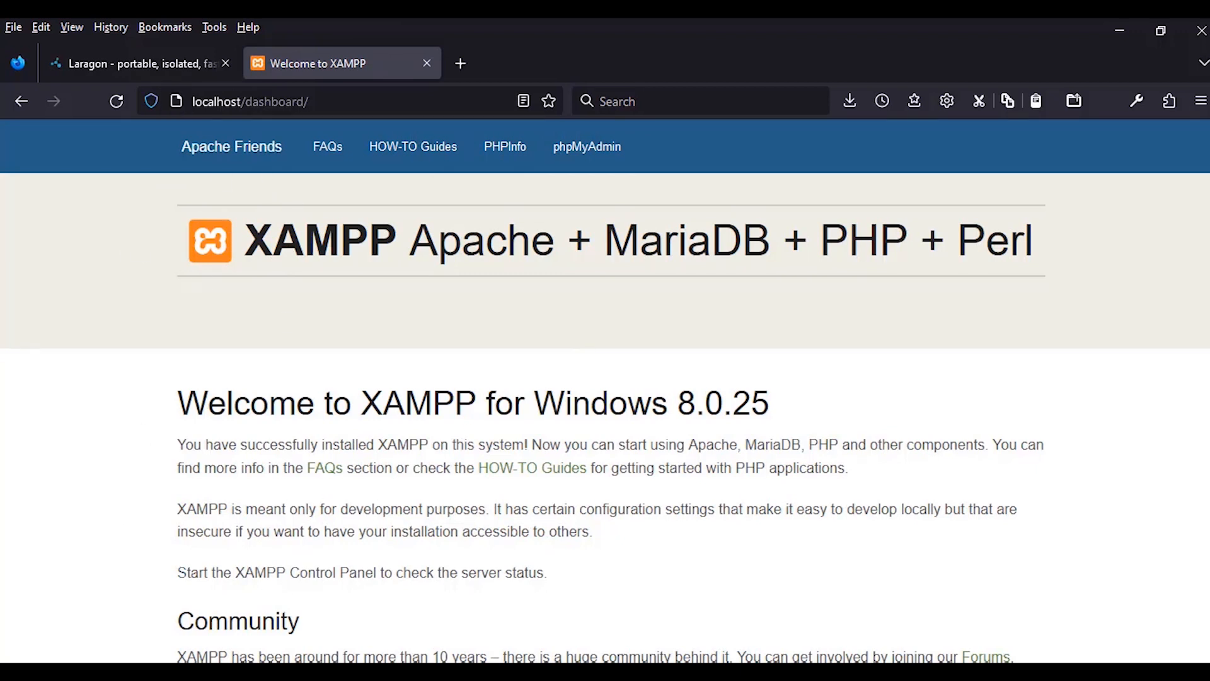
click(347, 607)
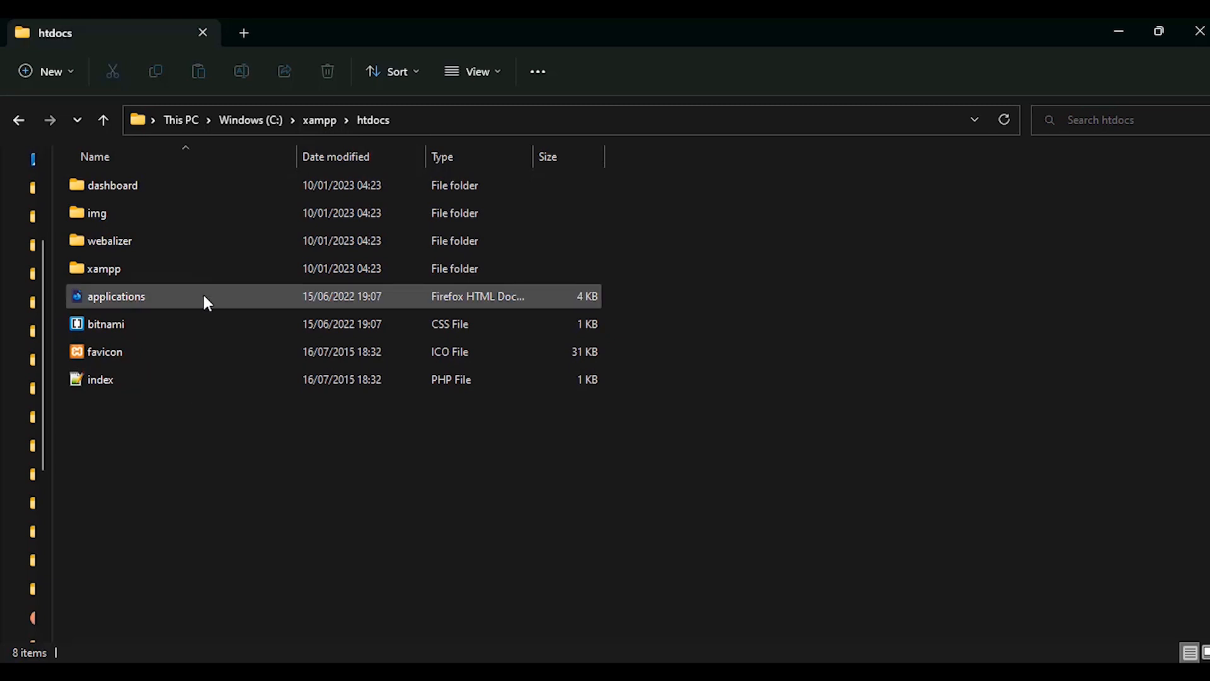
click(1119, 32)
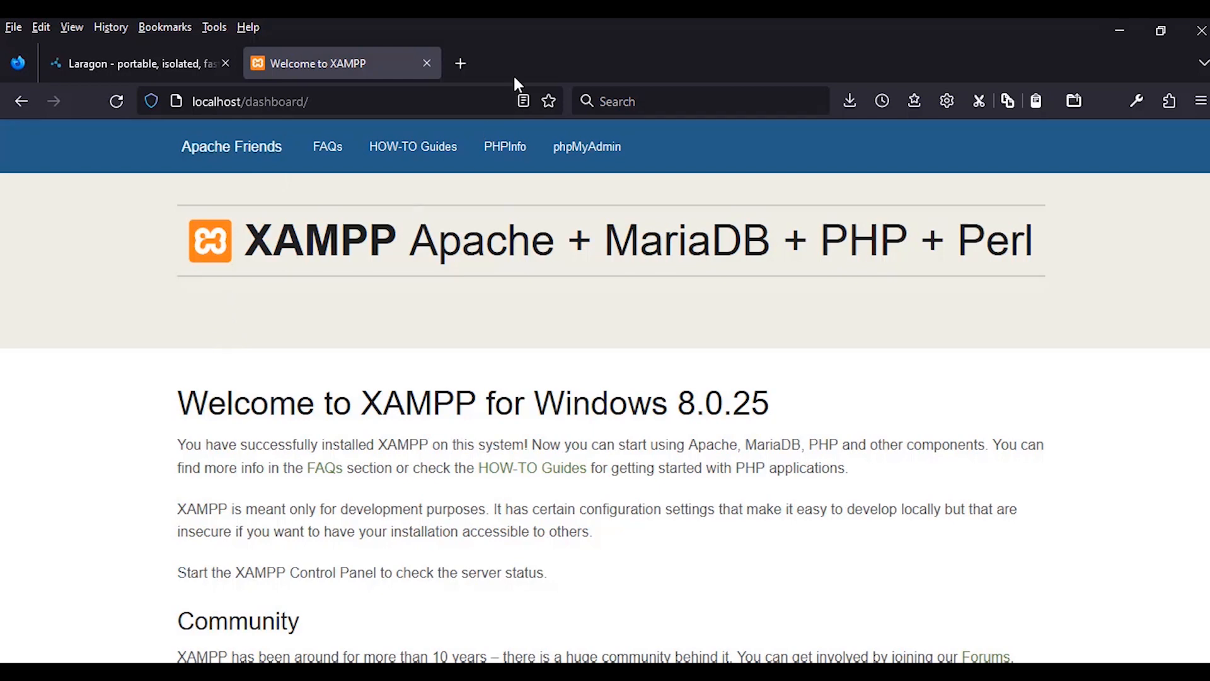
click(461, 64)
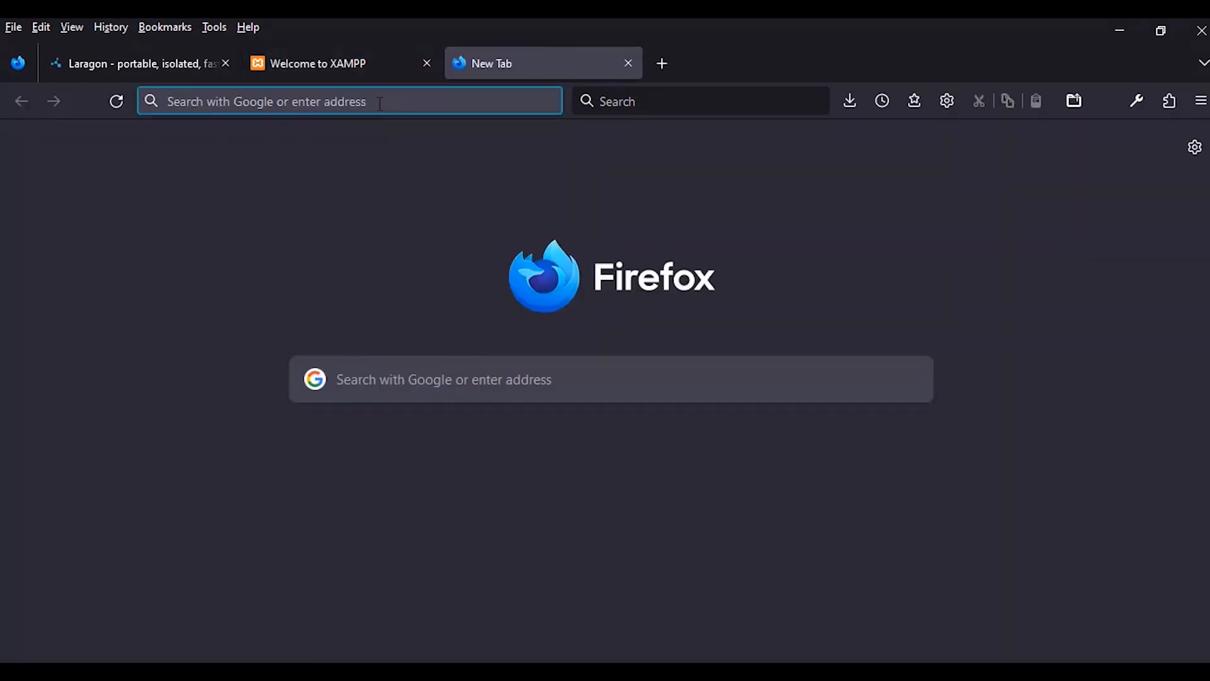
text(127.)
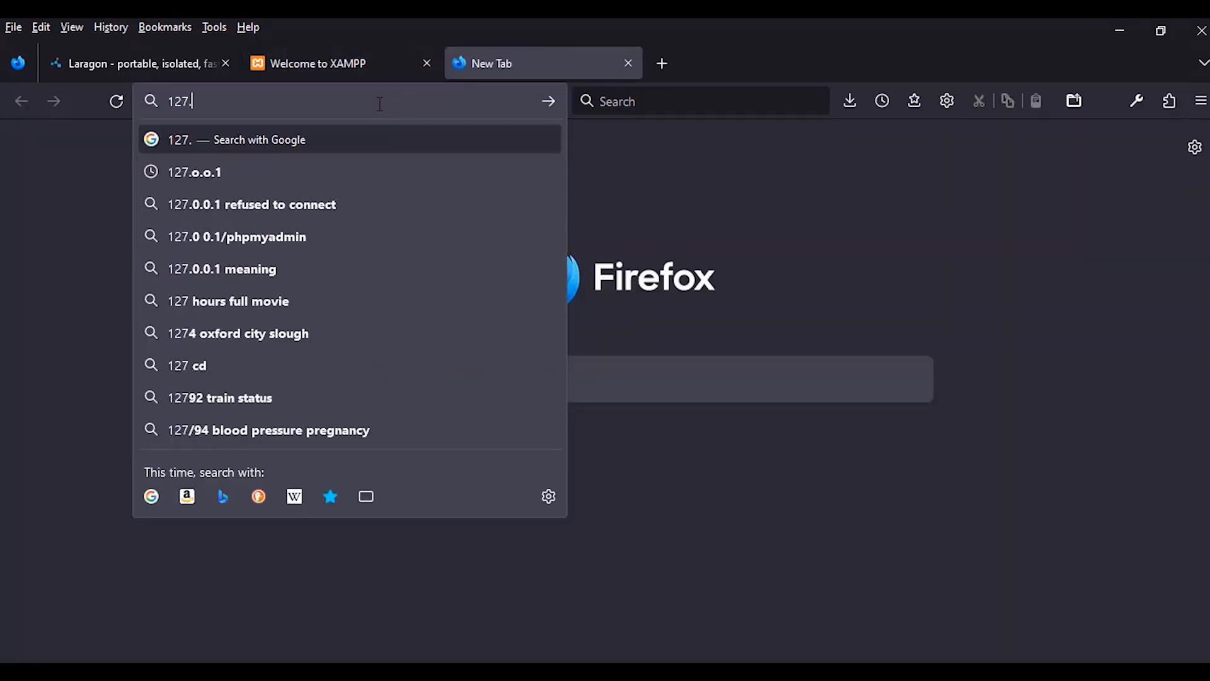
text(0.01)
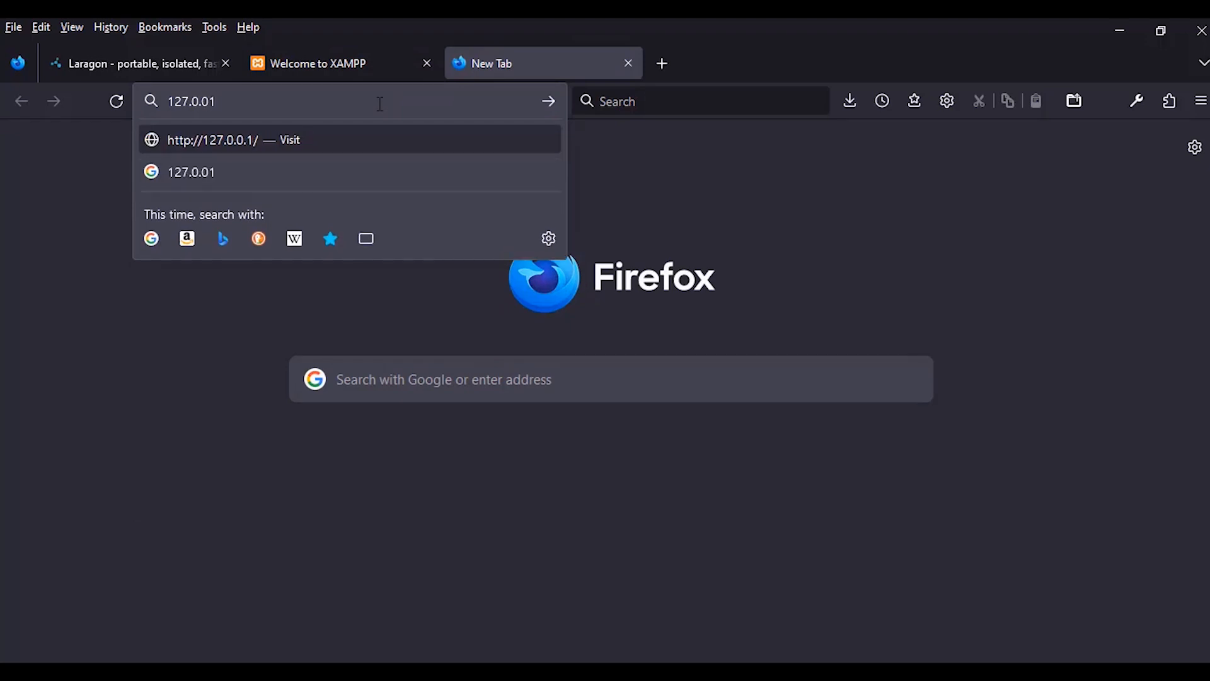
key(Return)
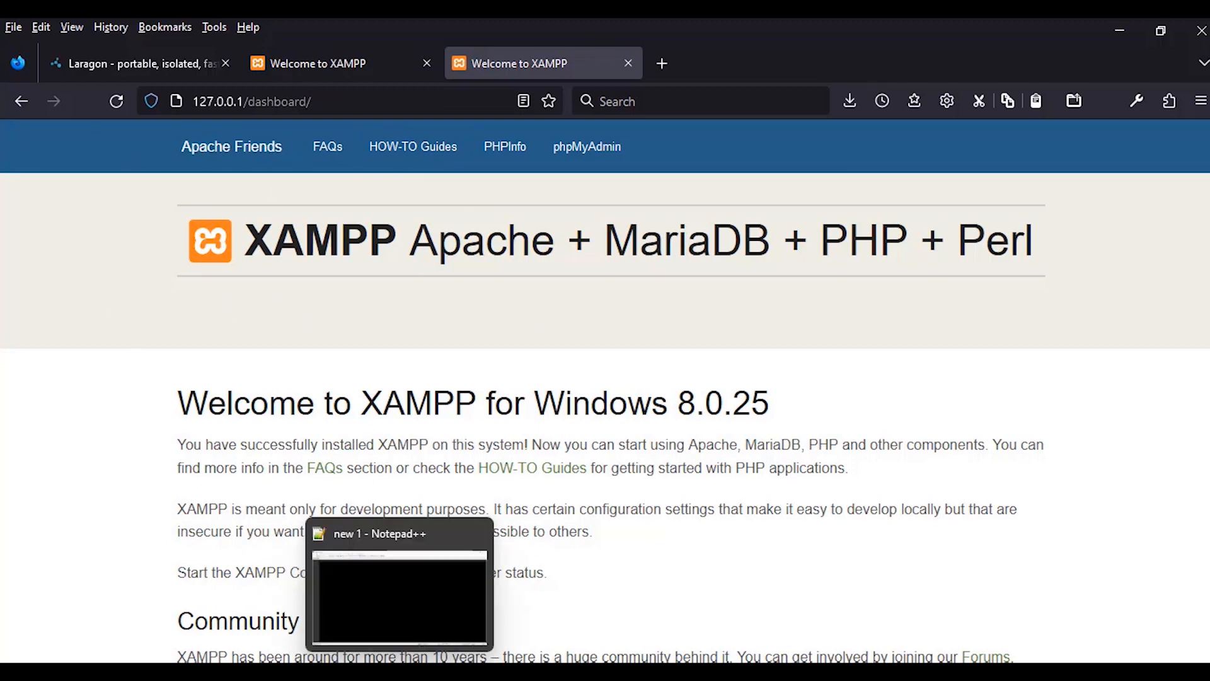
- Select everything in htdocs, delete it to the Recycle Bin, and minimize Explorer
mouse_move(360, 671)
click(347, 588)
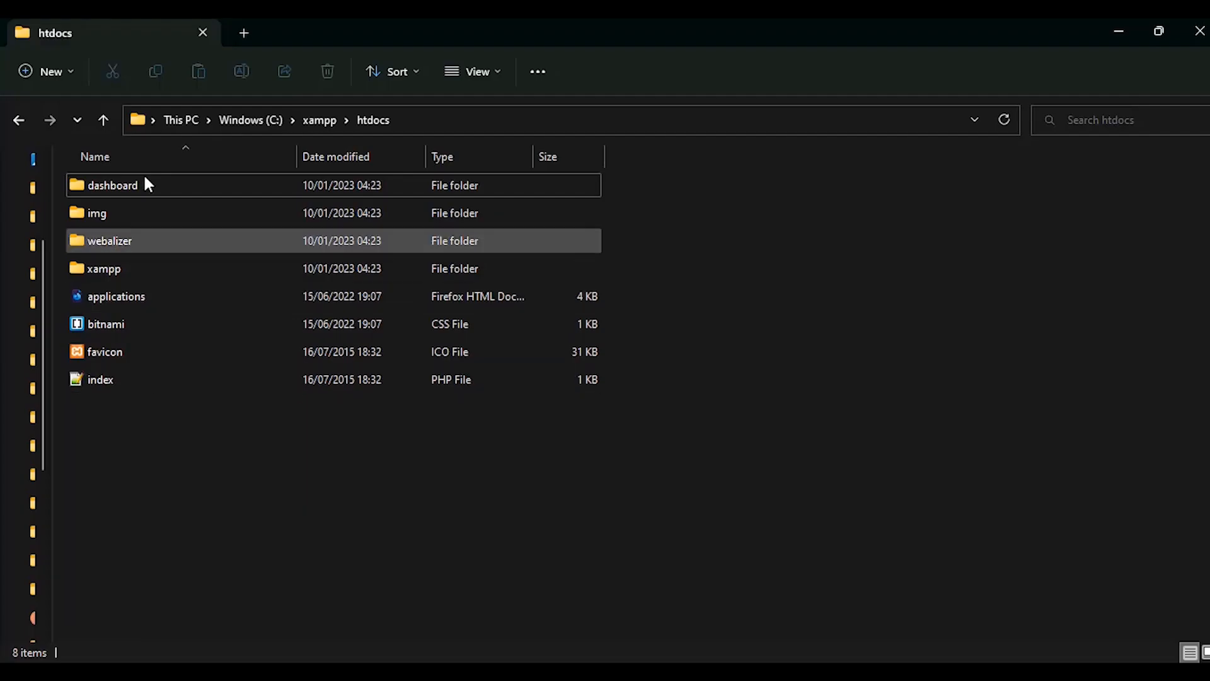
click(143, 188)
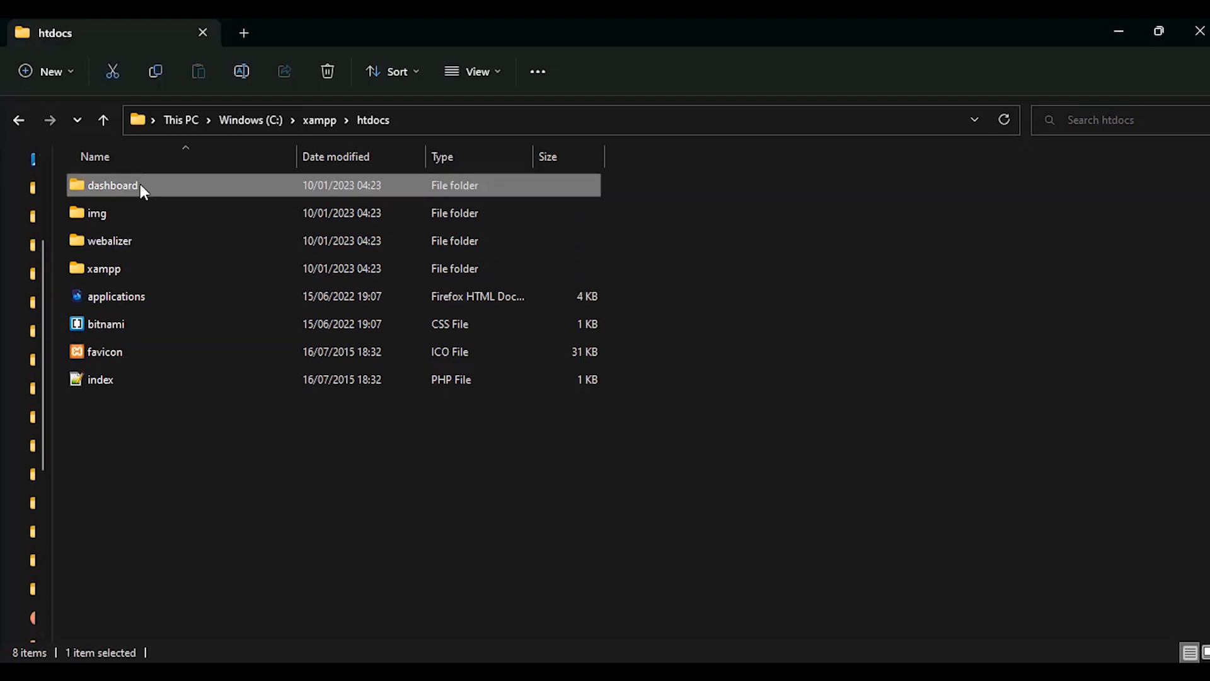
key(ctrl+a)
right_click(140, 184)
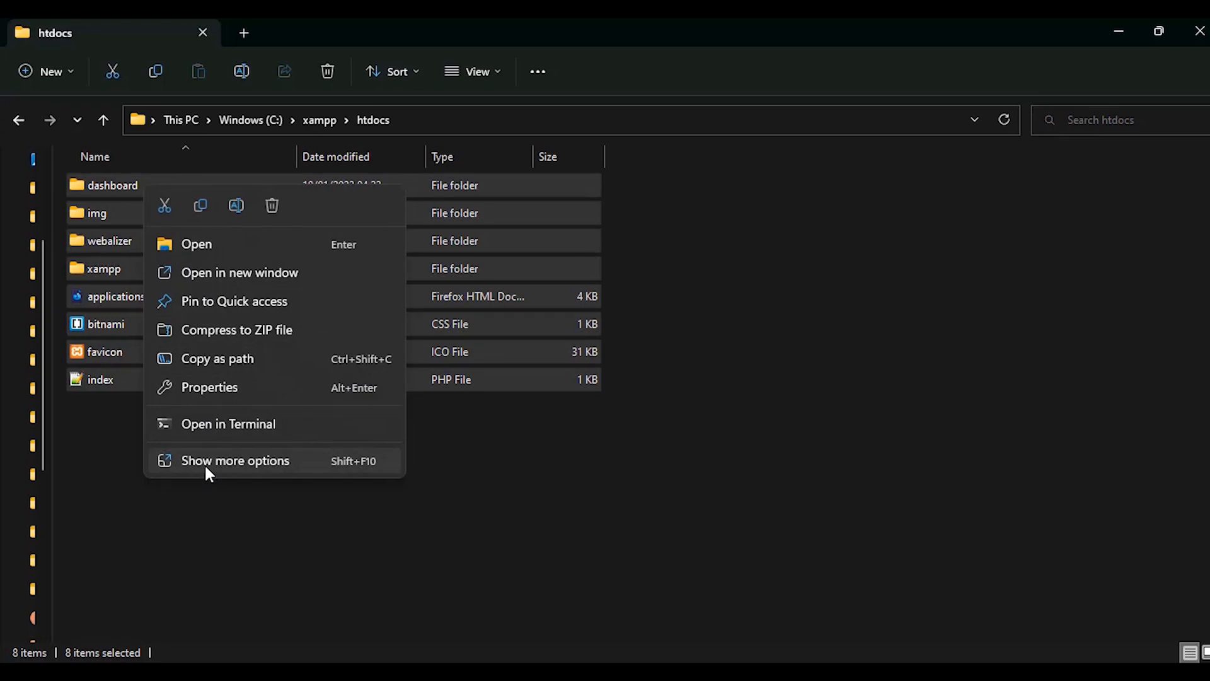
key(Delete)
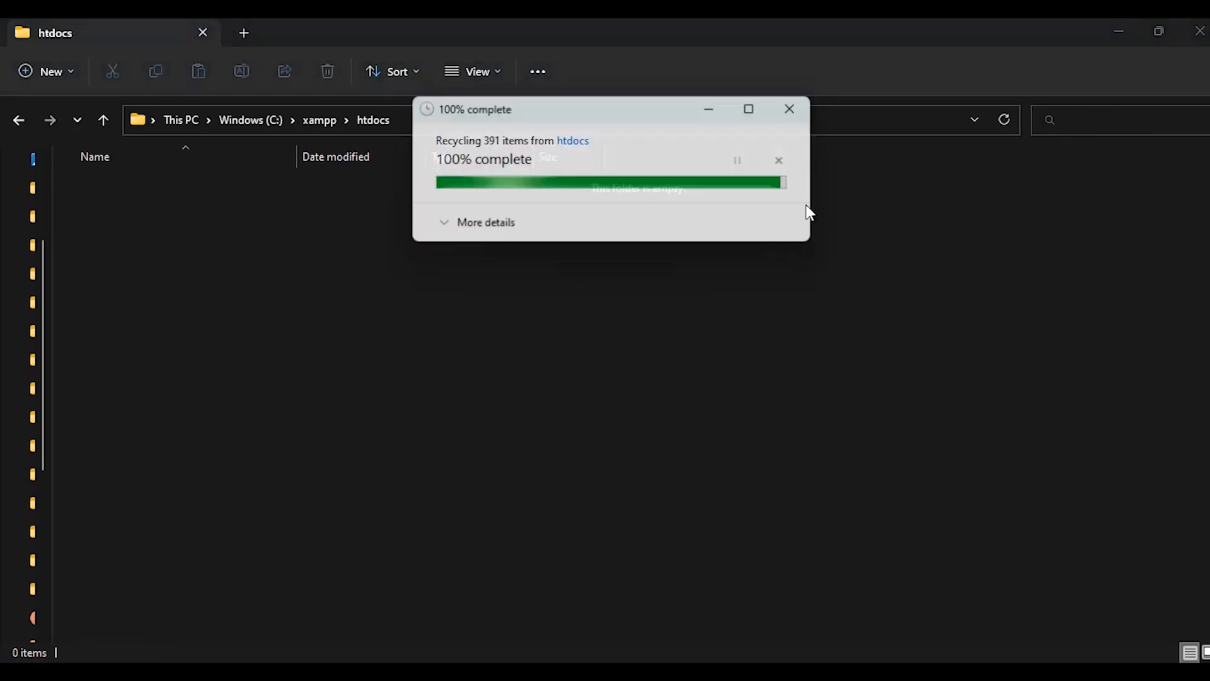
click(1119, 31)
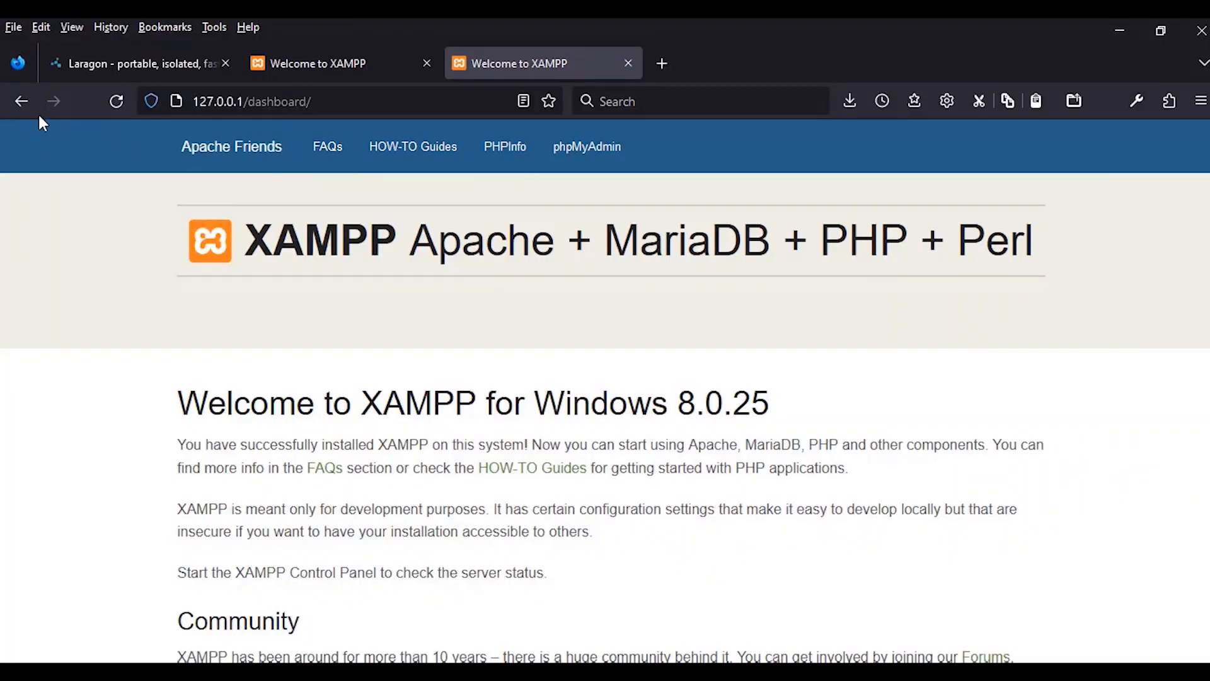
- Load the bare 127.0.0.1 server root in the current tab
click(116, 101)
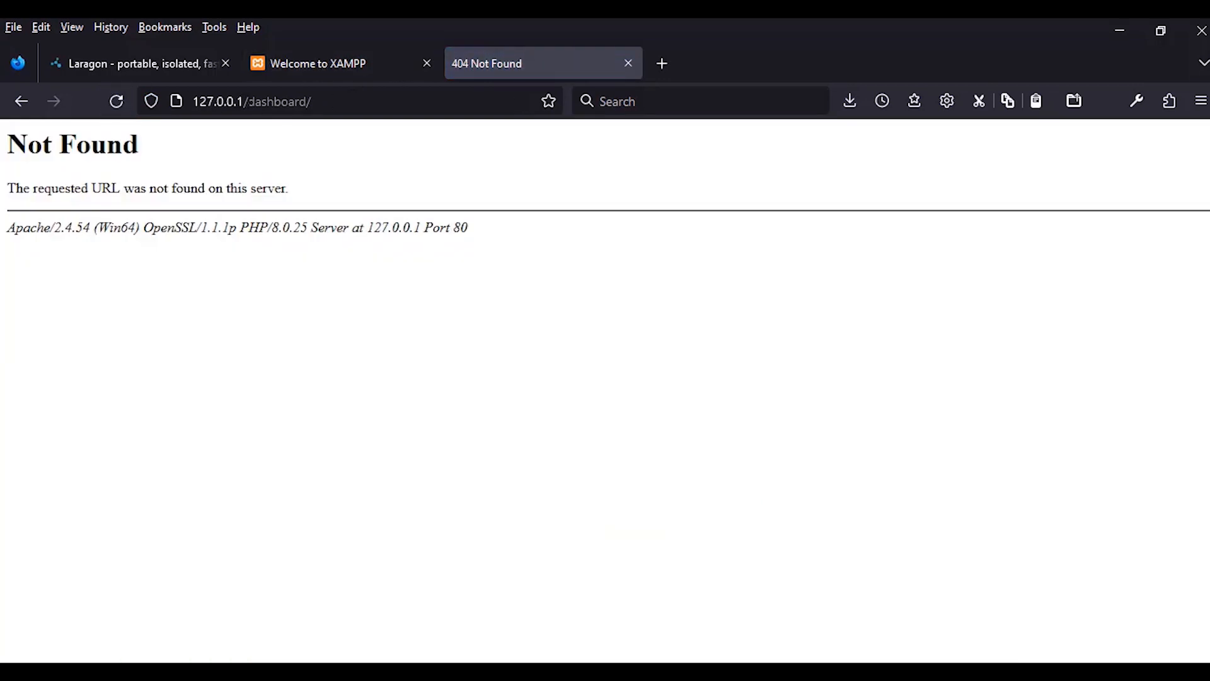
drag(245, 101, 344, 104)
key(BackSpace)
key(Return)
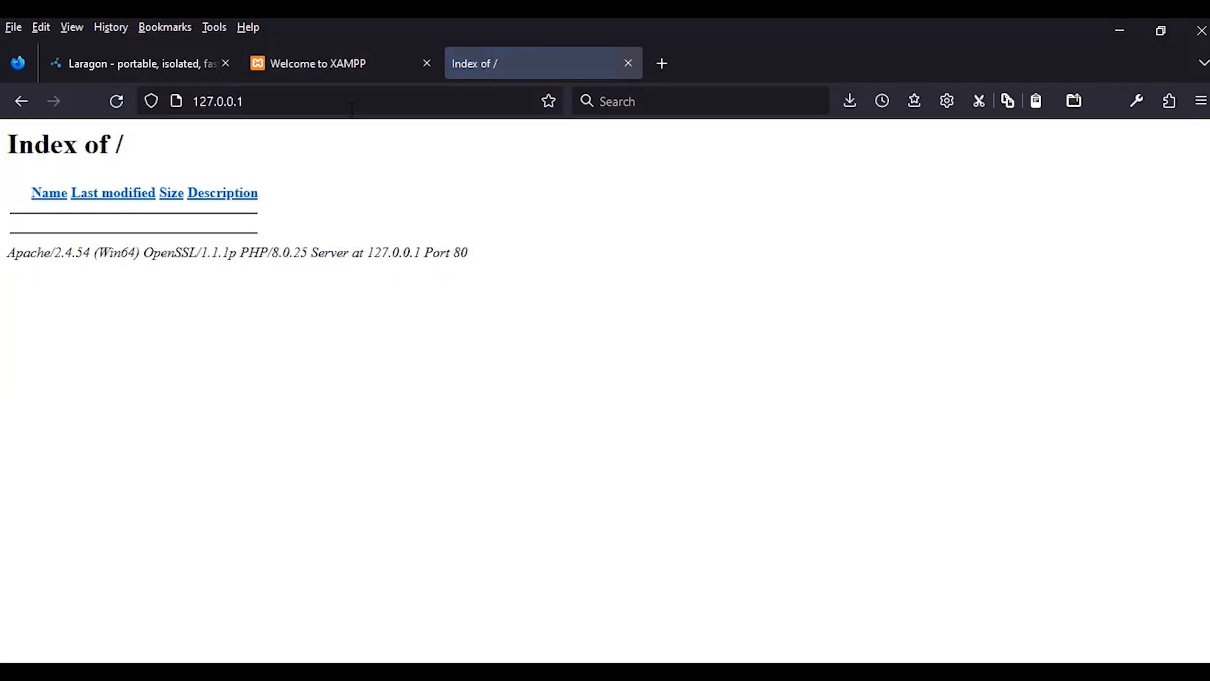
- Point the XAMPP tab at localhost and close the duplicate Index of / tab
click(318, 63)
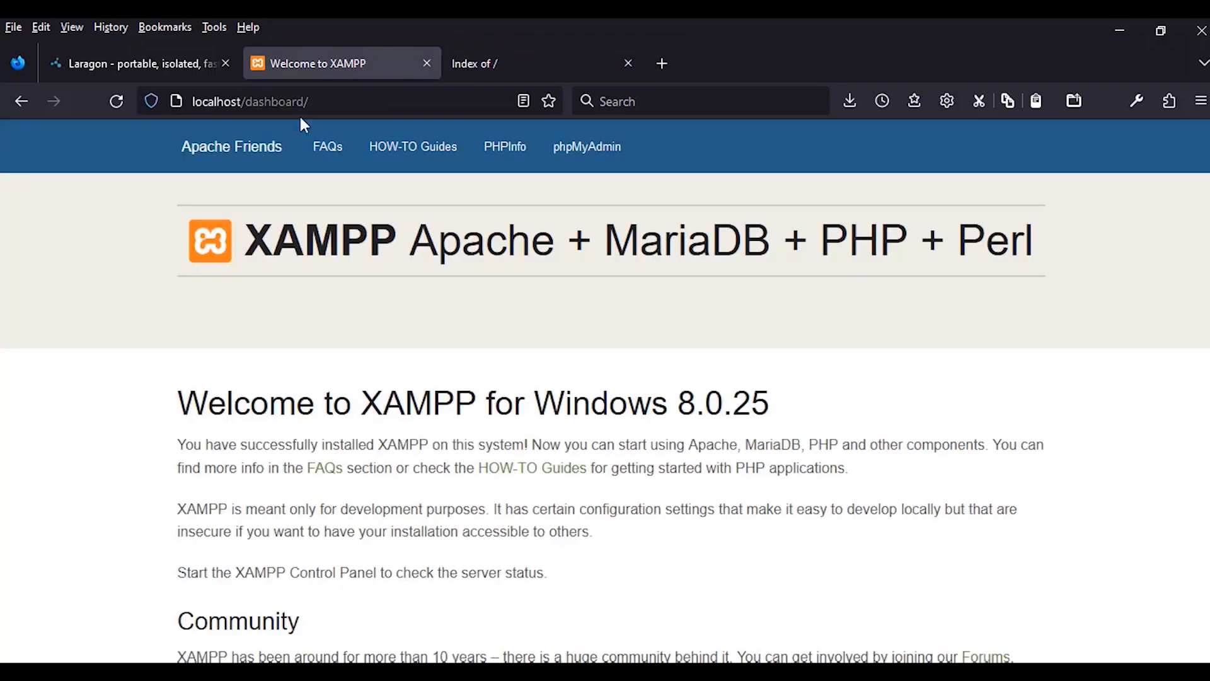
drag(245, 101, 314, 102)
key(BackSpace)
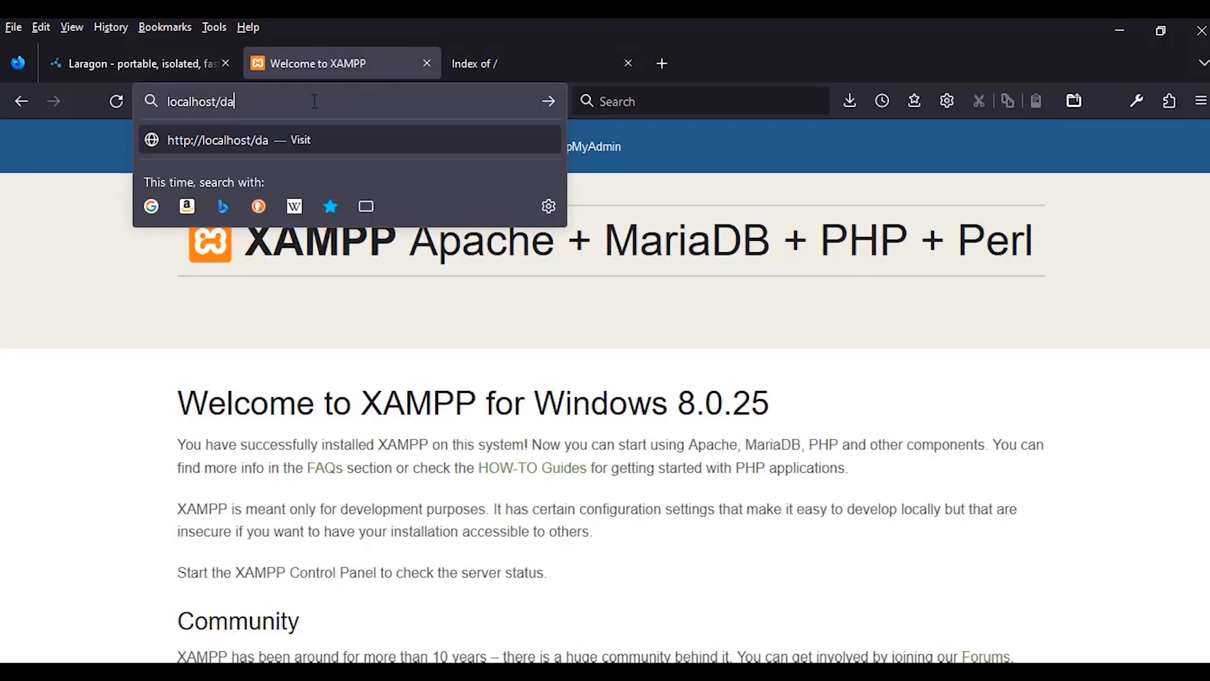
key(Return)
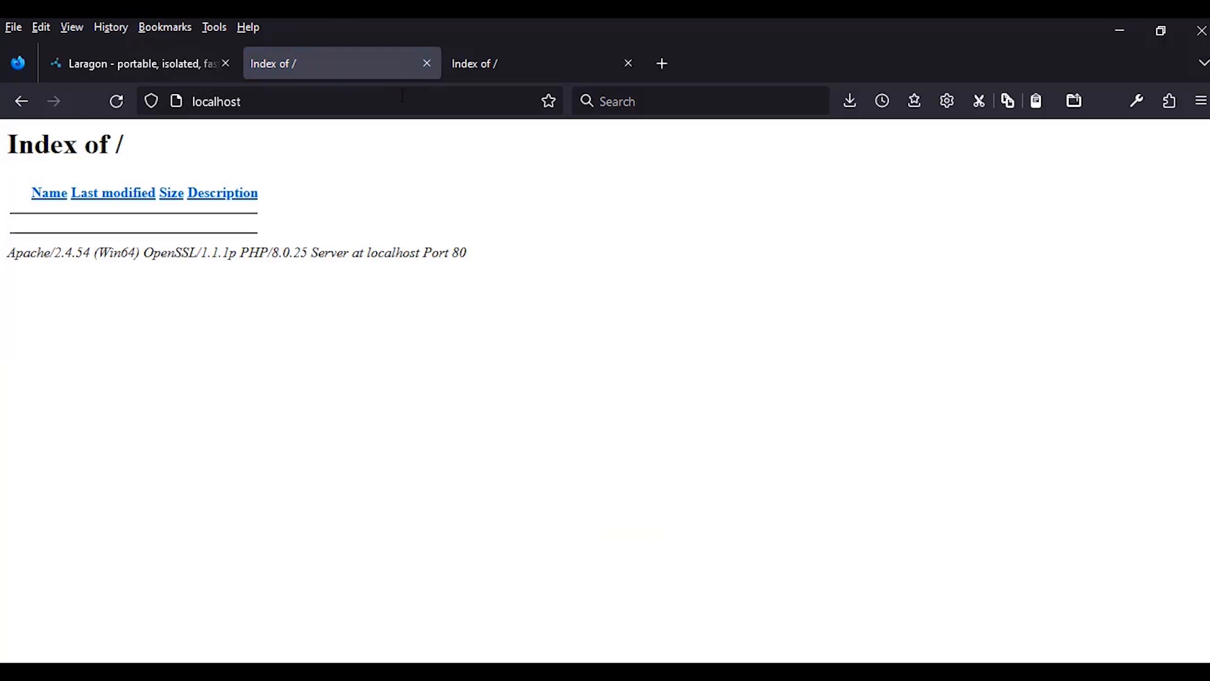
click(627, 63)
mouse_move(399, 671)
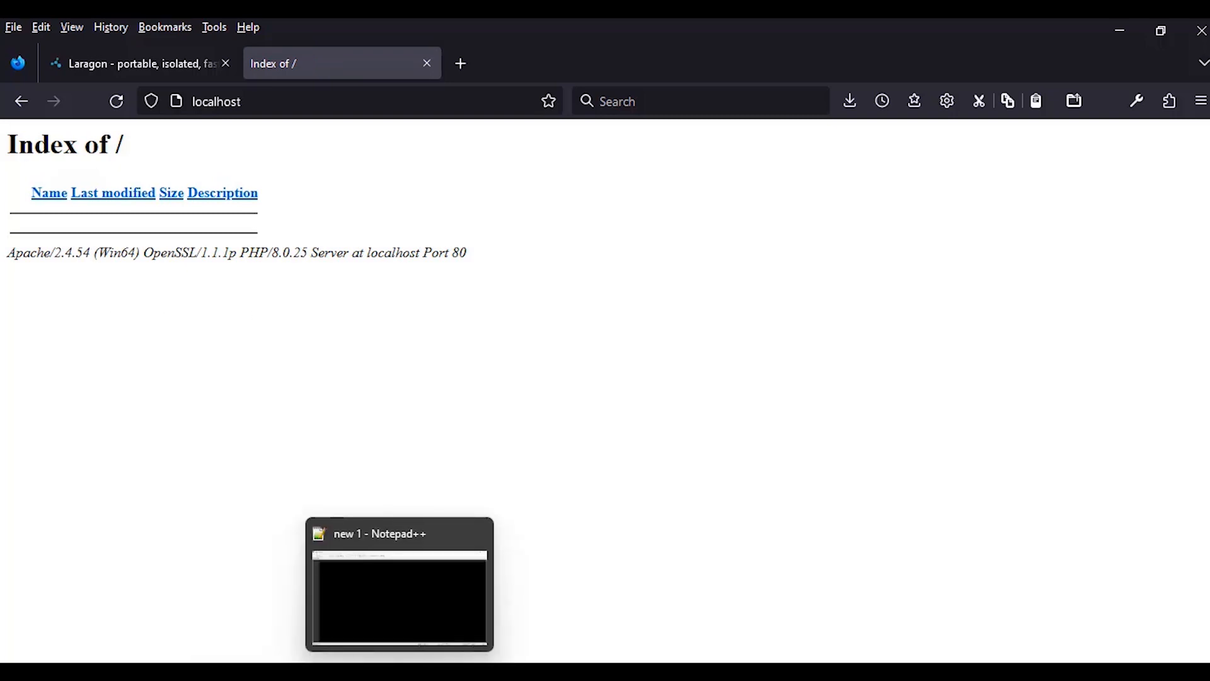
- Maximize Notepad++ and write an <html> page containing a '<p> Testing our localhost</p>' paragraph
click(399, 671)
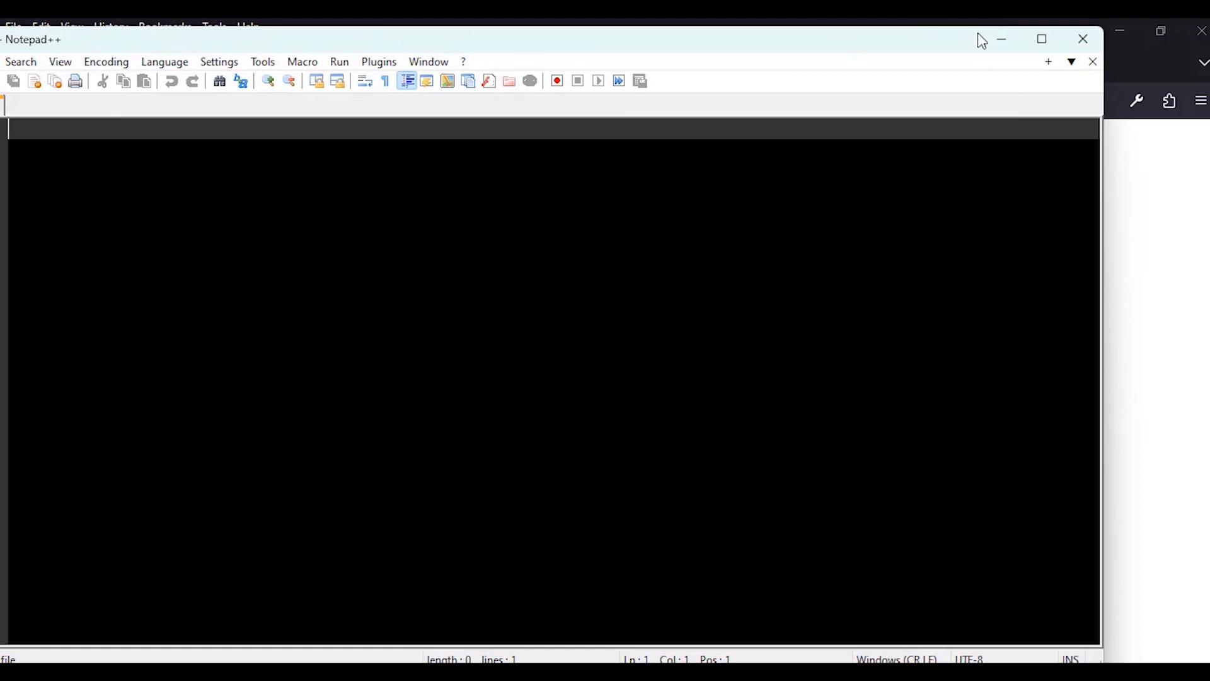
click(1039, 40)
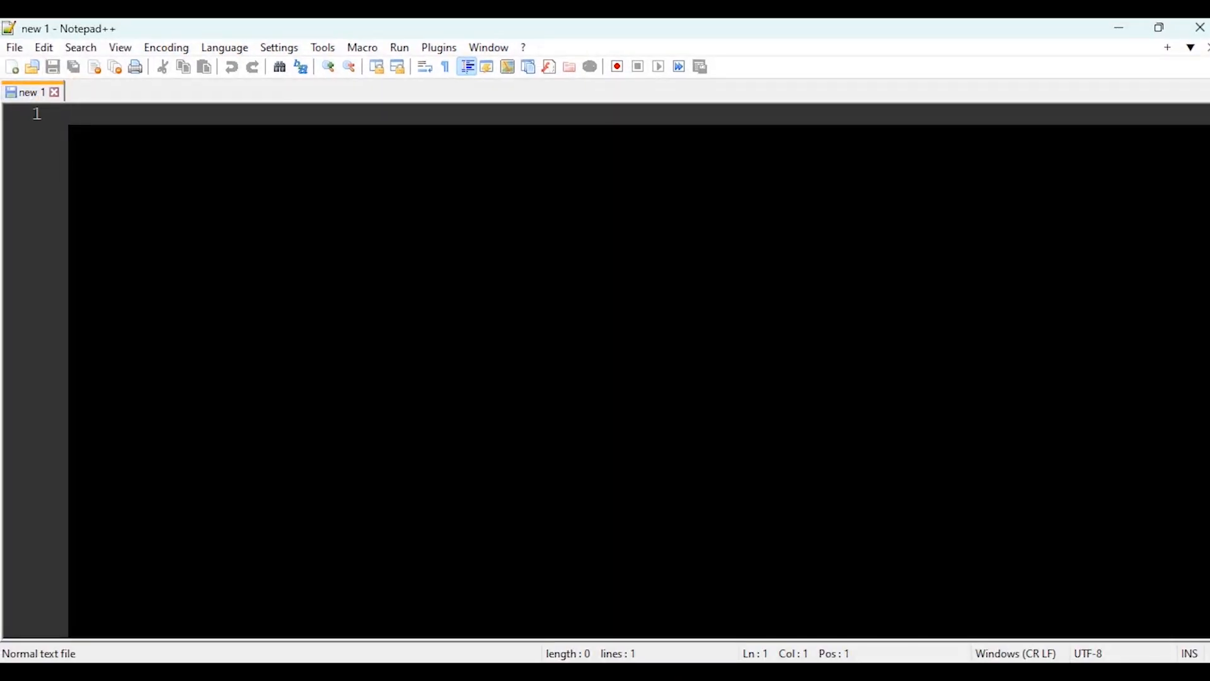
text(<html)
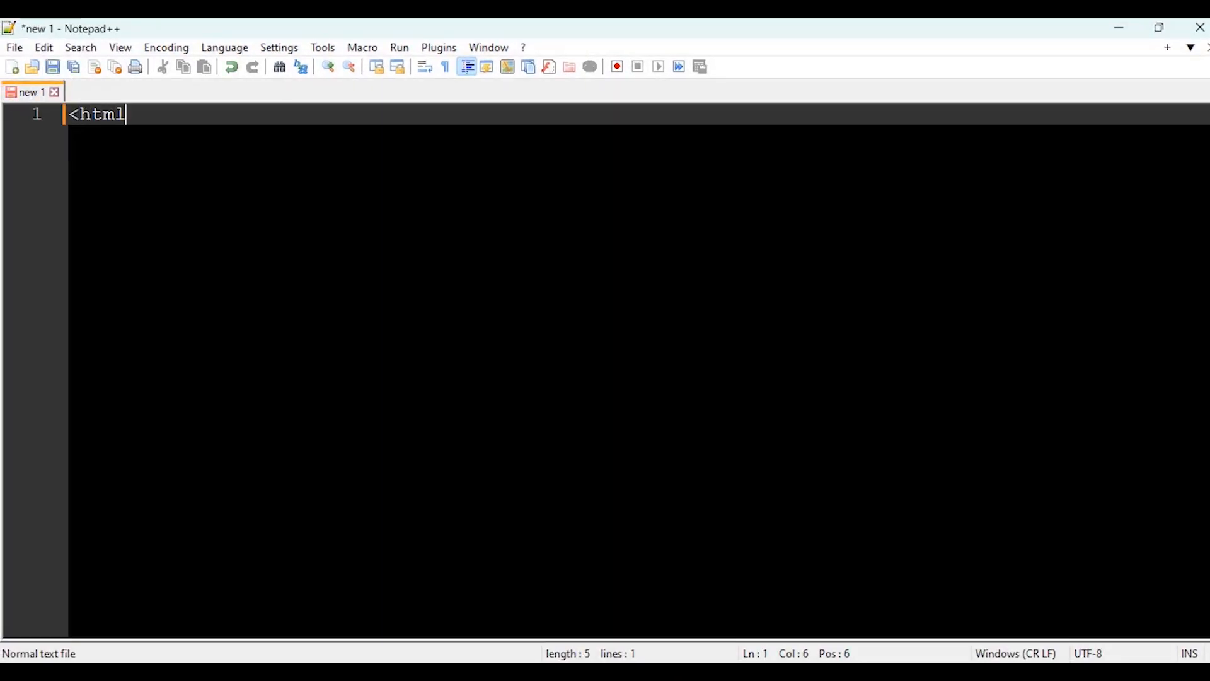
text(>)
key(Return)
key(Return)
key(Return)
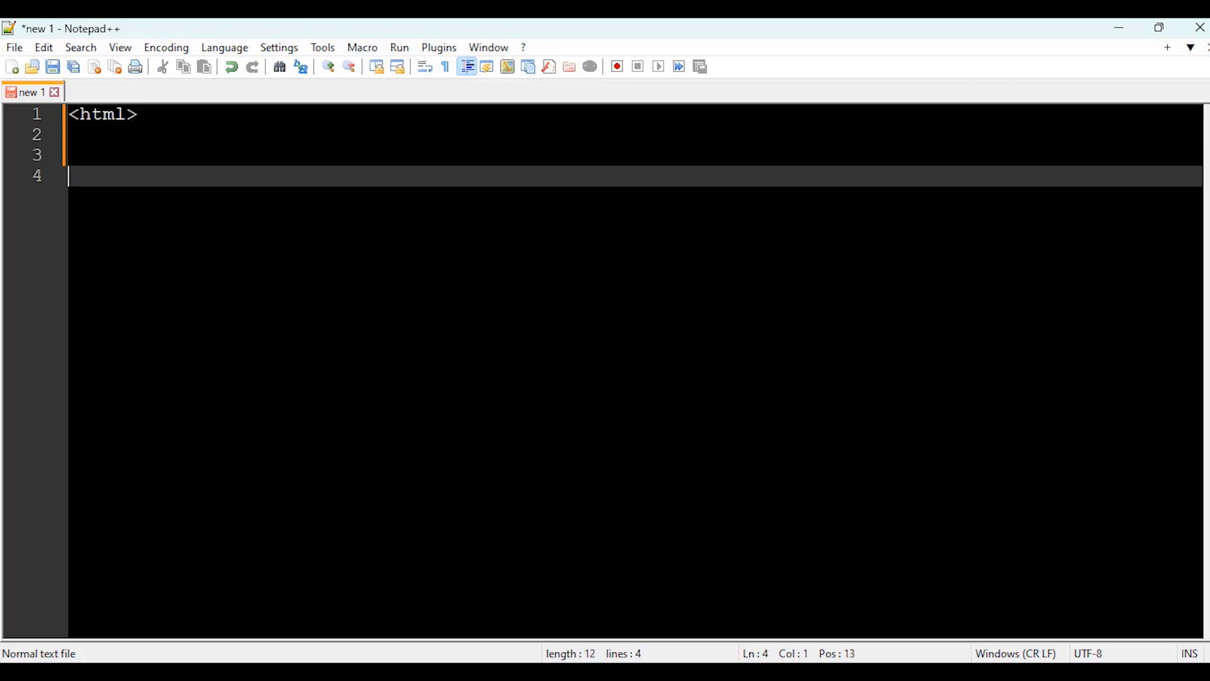
text(<)
text(htm)
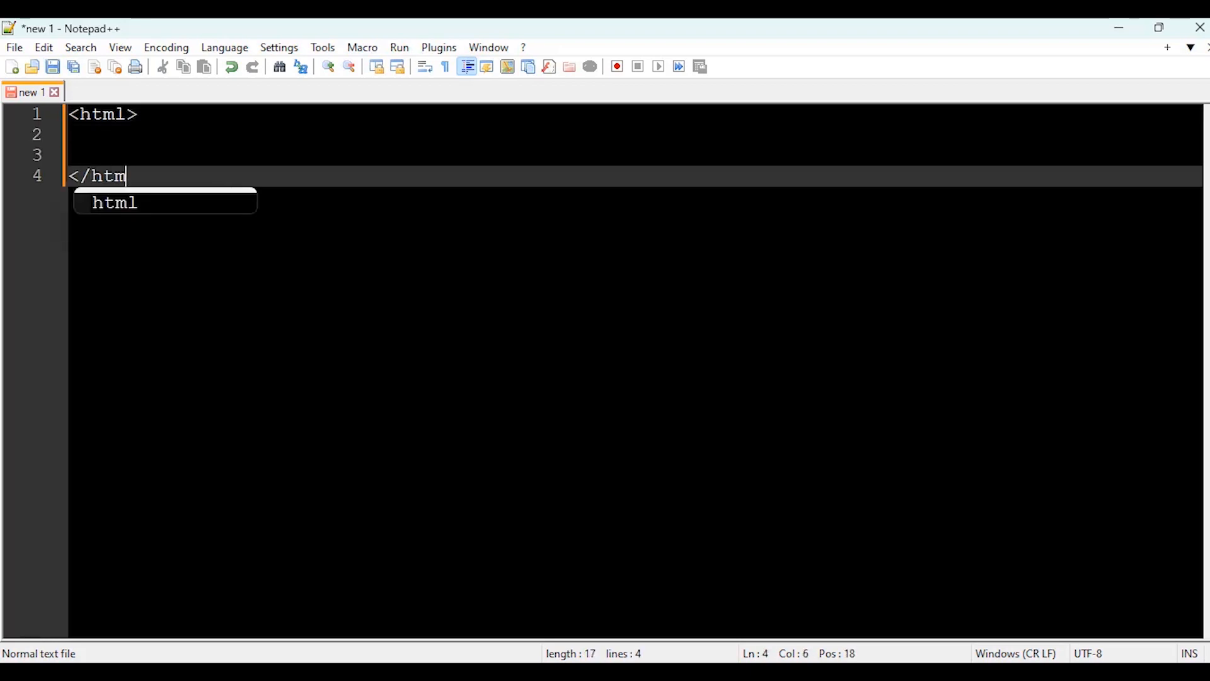
text(l>)
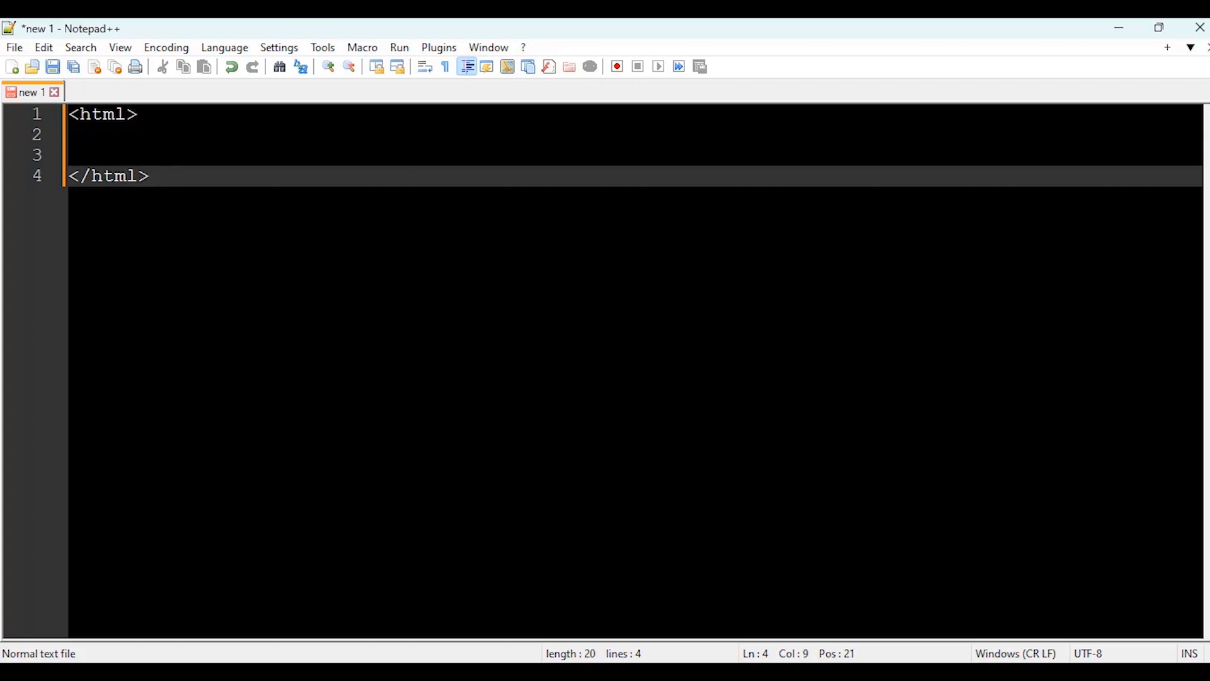
click(302, 107)
key(Return)
key(Return)
text(<)
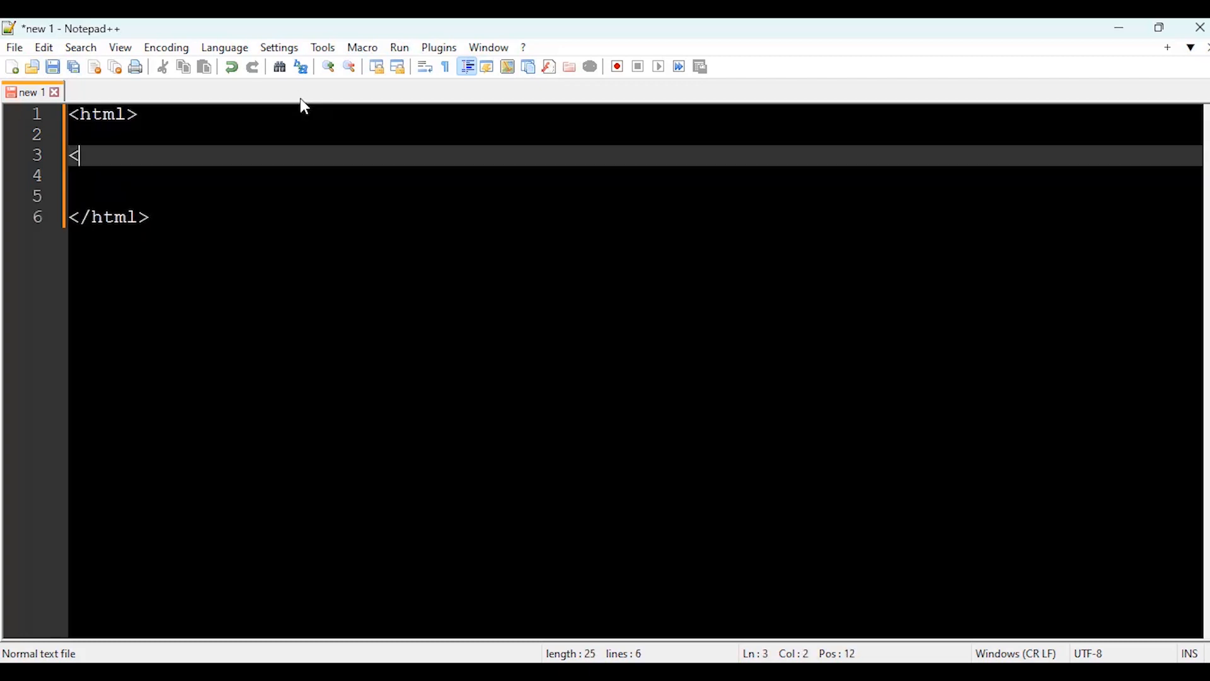
text(p> Testing our localhost</p>)
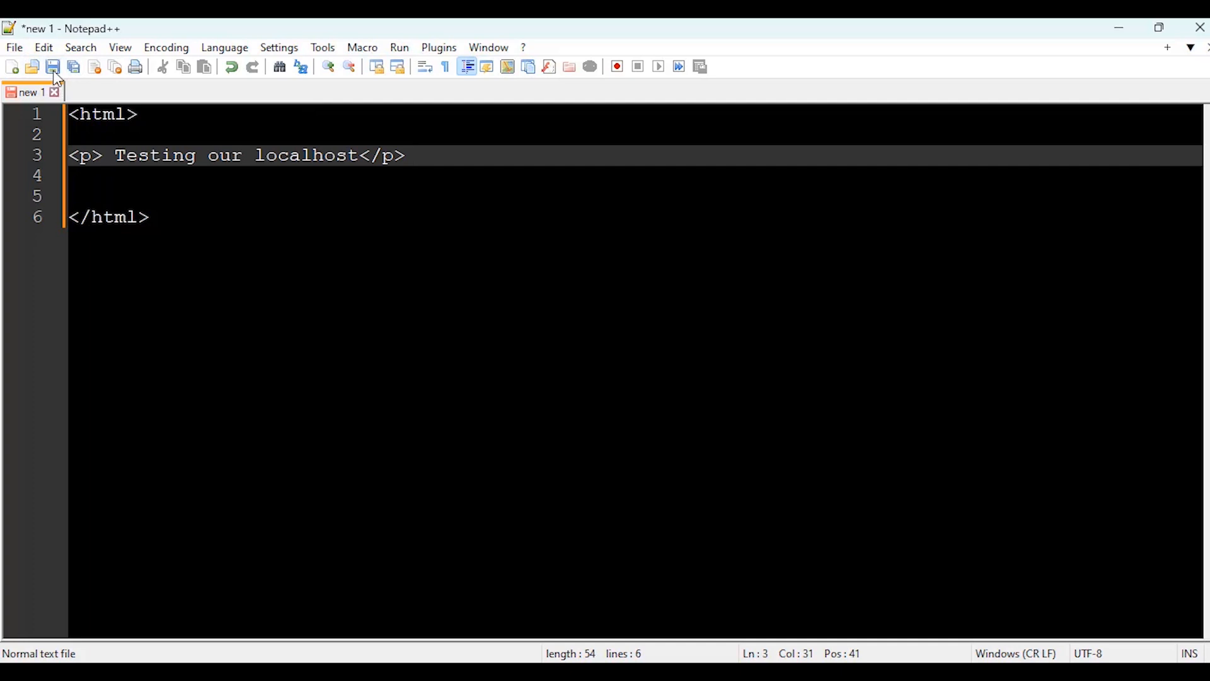
- Save the page as index.html in C:\xampp\htdocs
click(54, 68)
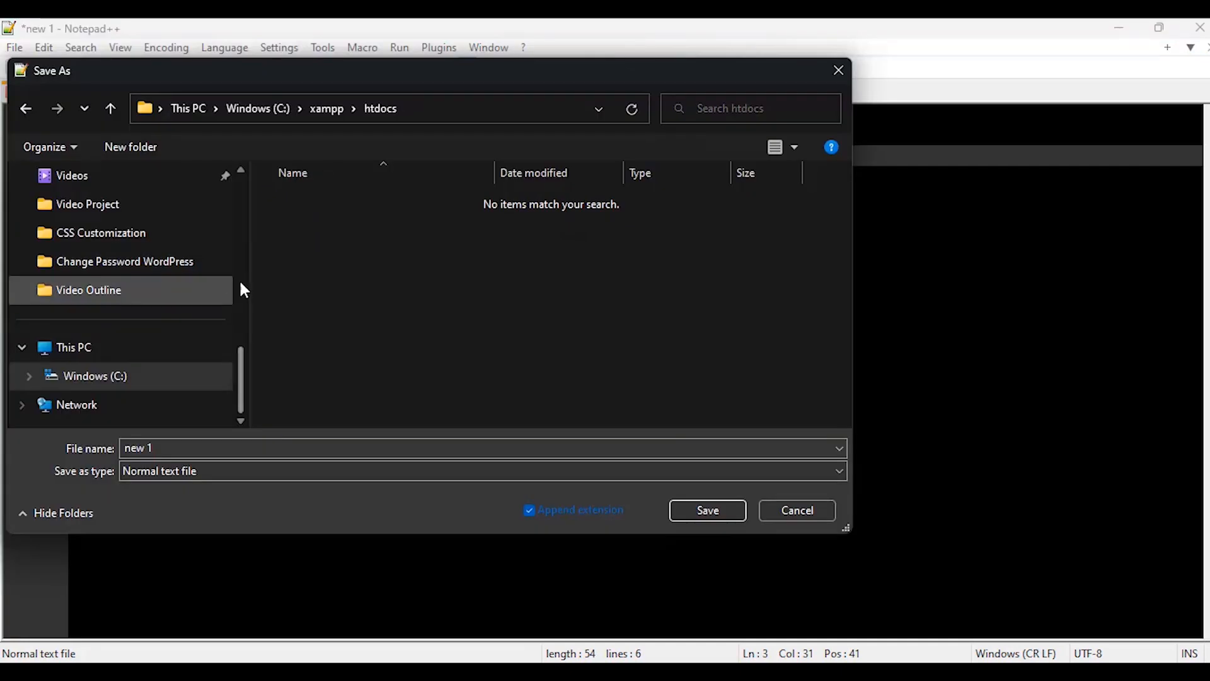
drag(249, 276, 179, 276)
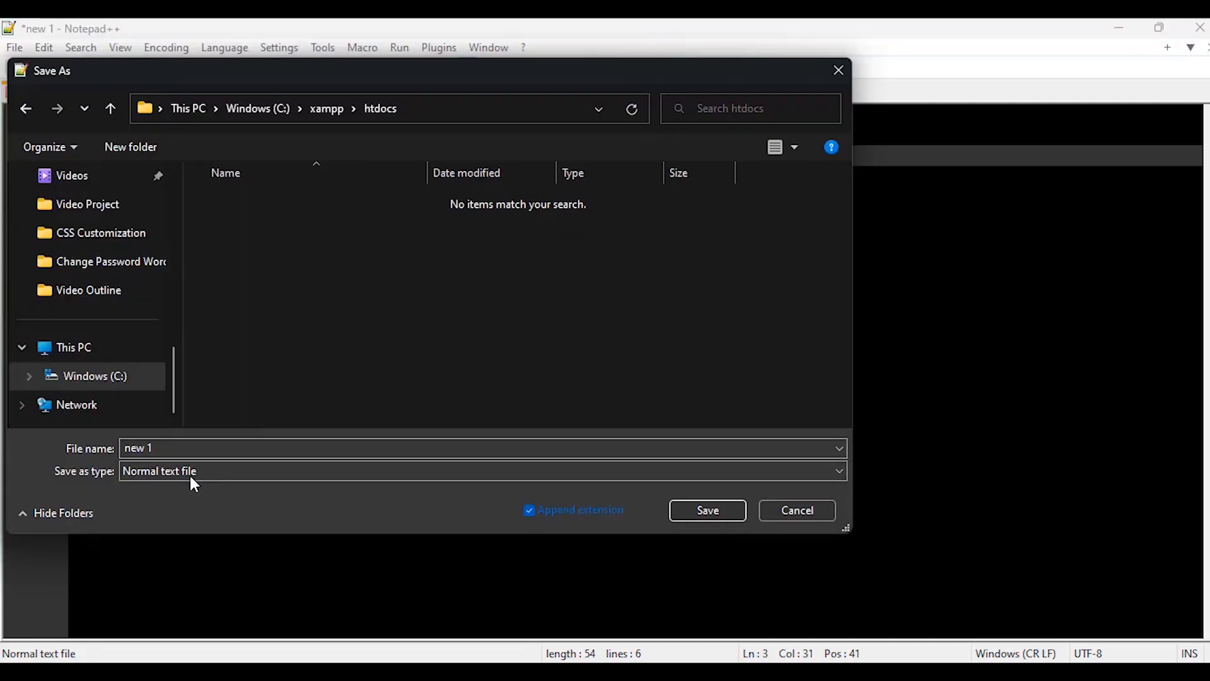
click(184, 451)
text(inde)
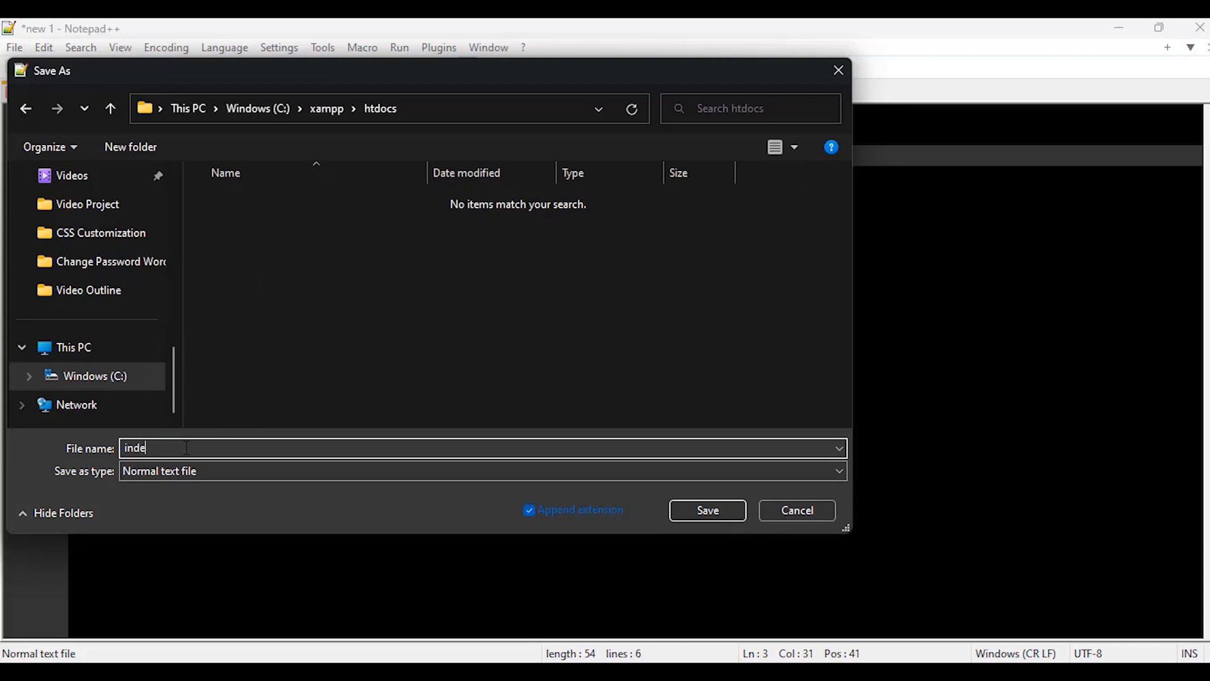
text(x.html)
key(Return)
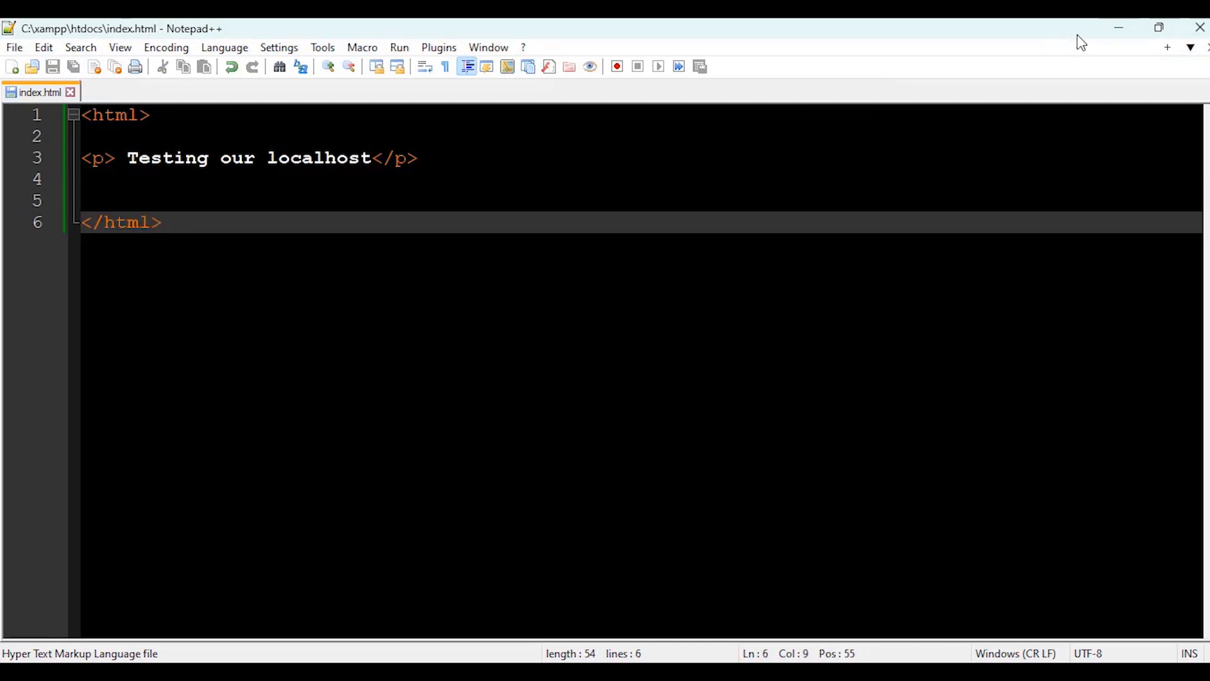
- Reload localhost to see 'Testing our localhost', then bring up the htdocs Explorer window
click(1121, 29)
click(118, 103)
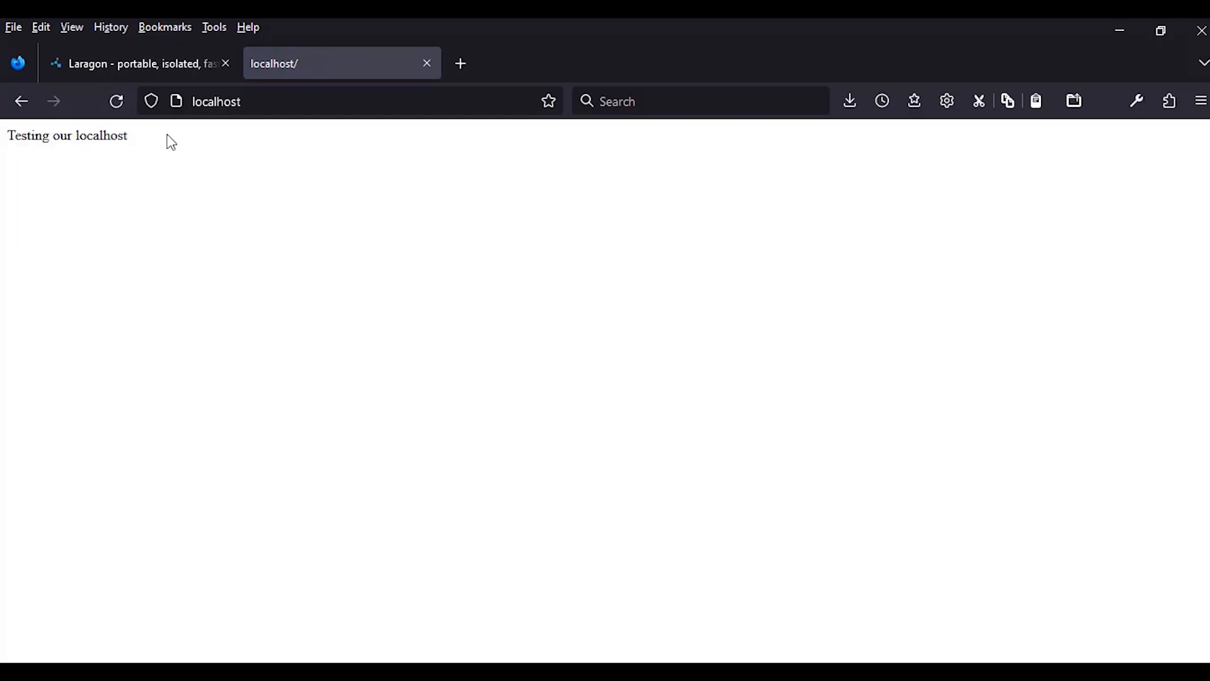
drag(129, 136, 3, 149)
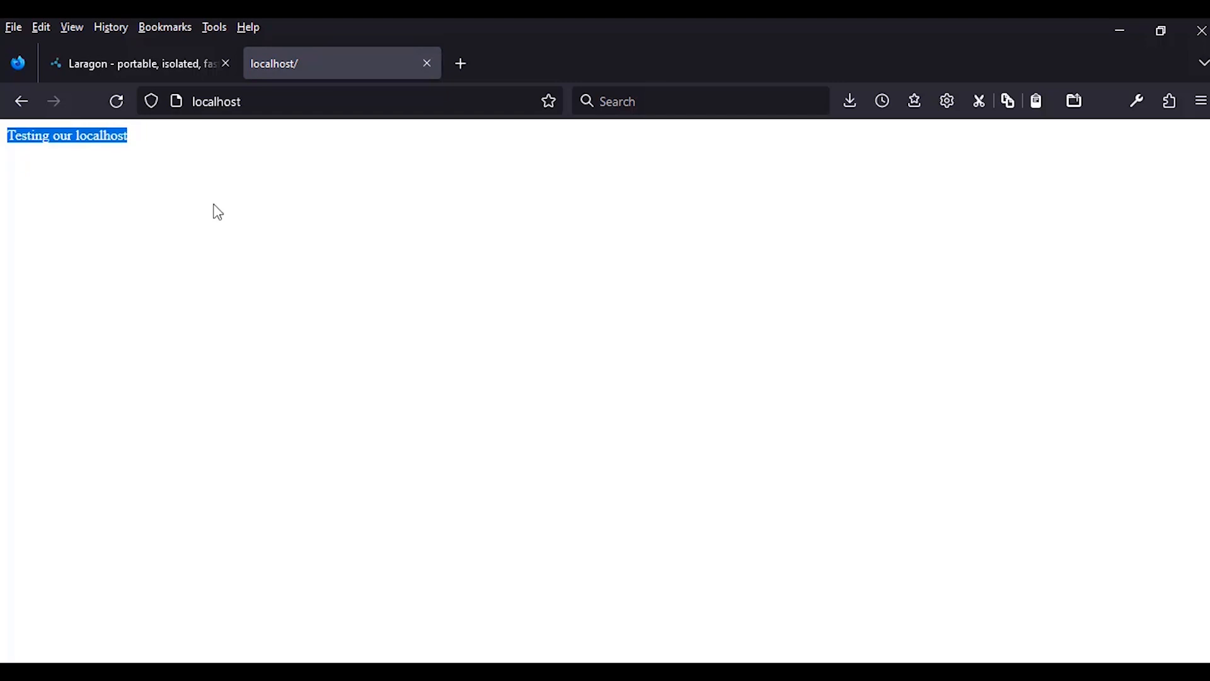
click(359, 671)
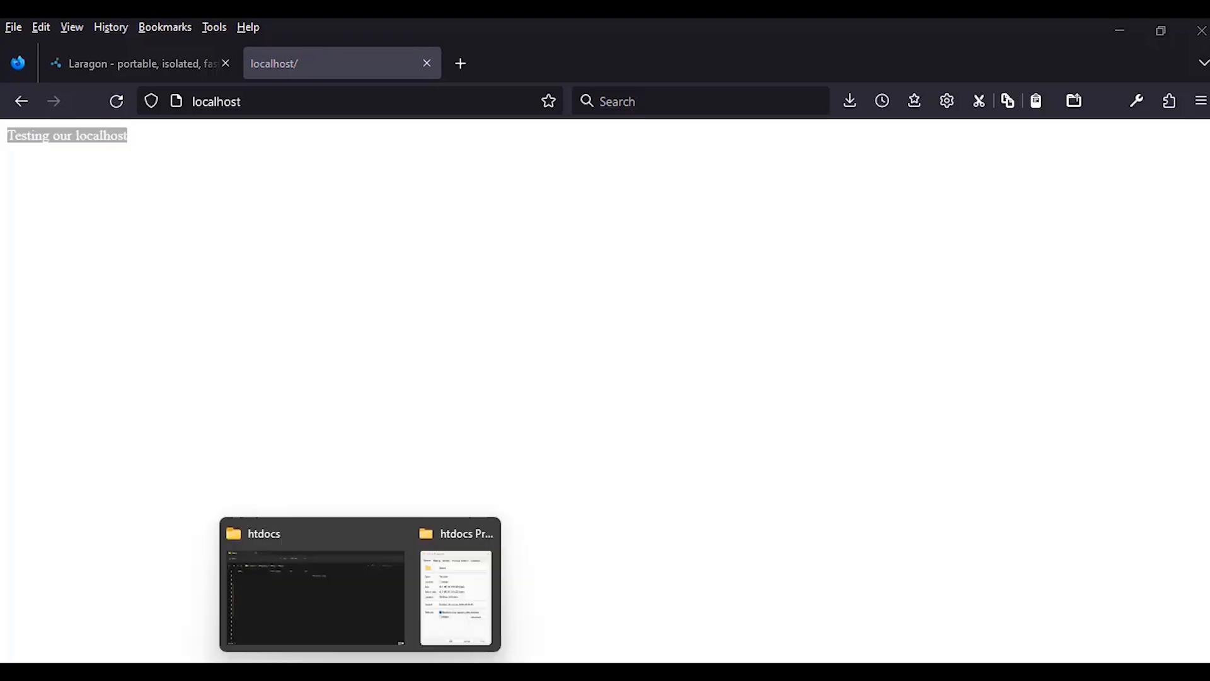
click(335, 599)
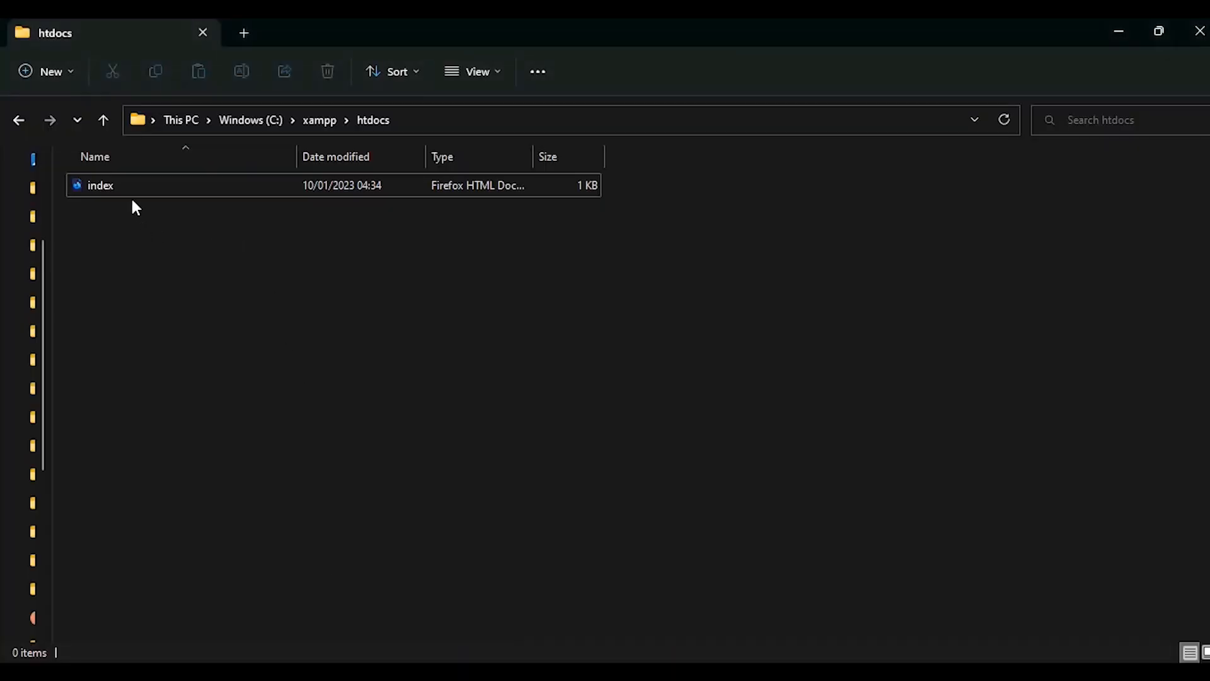
- Create two new folders in htdocs named test-env-1 and dev-env-1
right_click(124, 231)
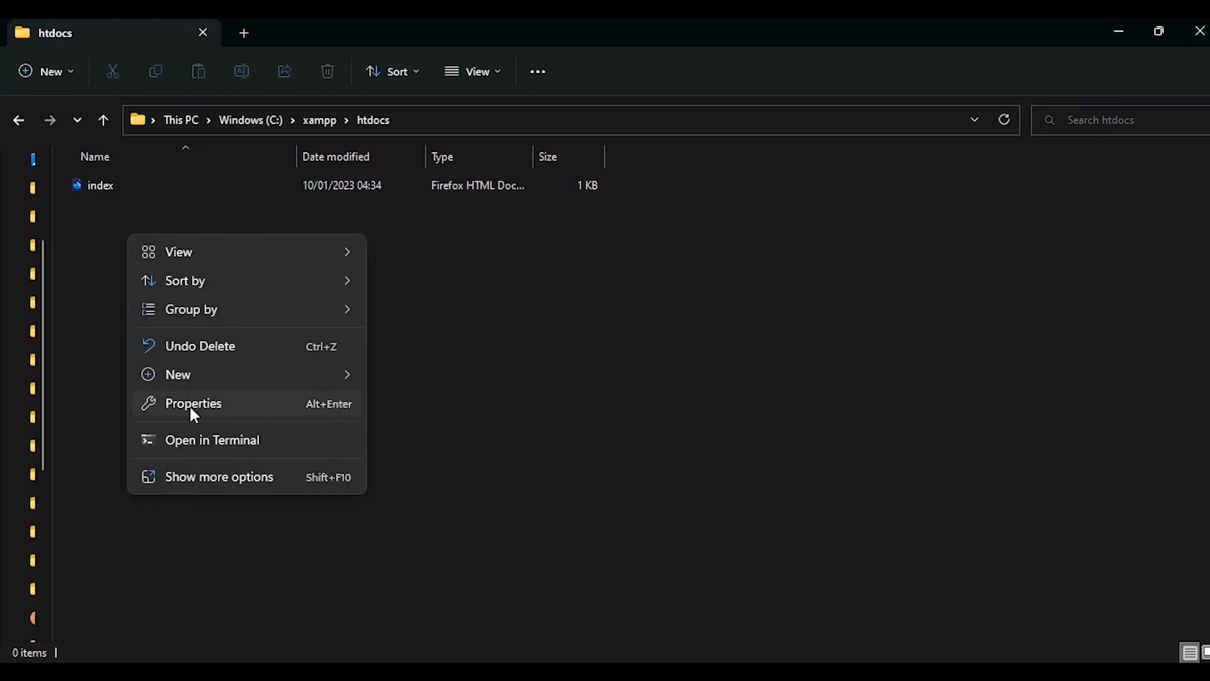
click(178, 480)
mouse_move(213, 439)
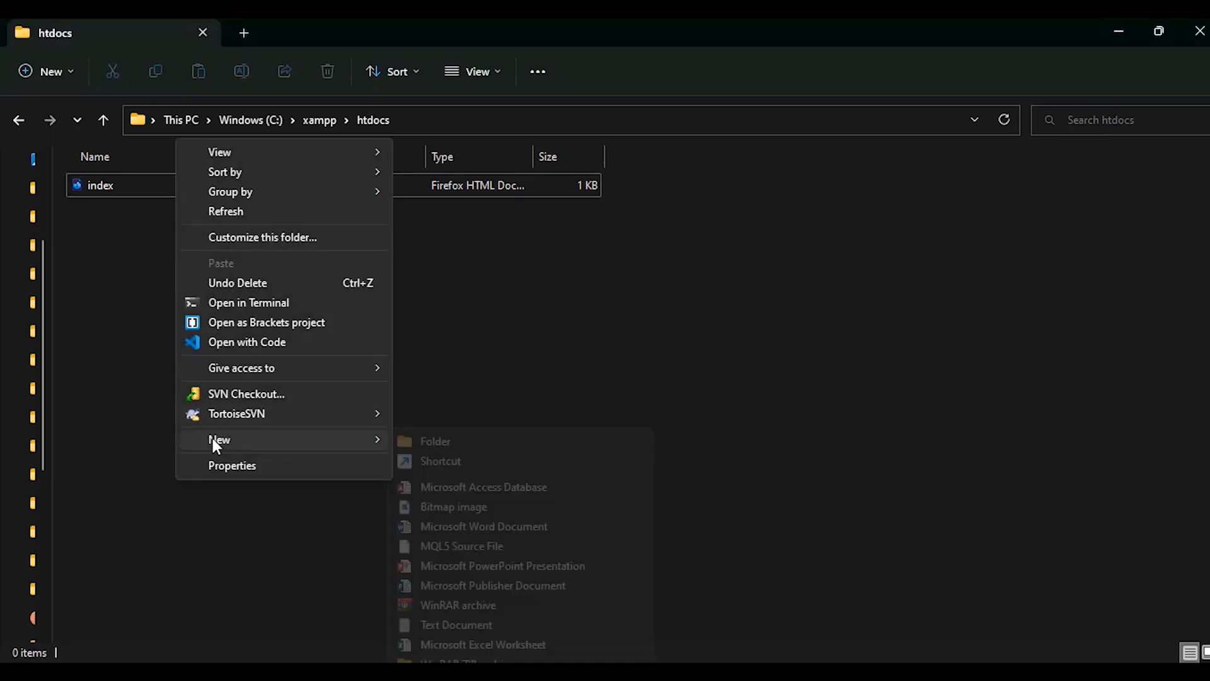
click(479, 441)
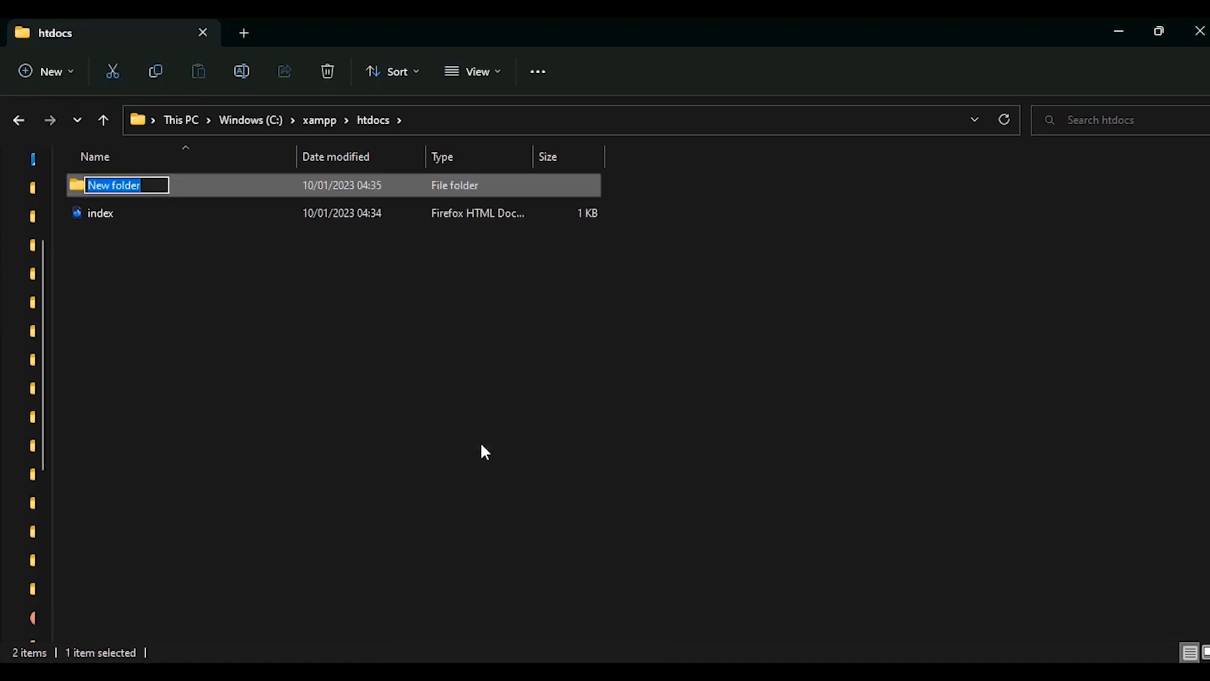
text(wel)
key(BackSpace)
key(BackSpace)
key(BackSpace)
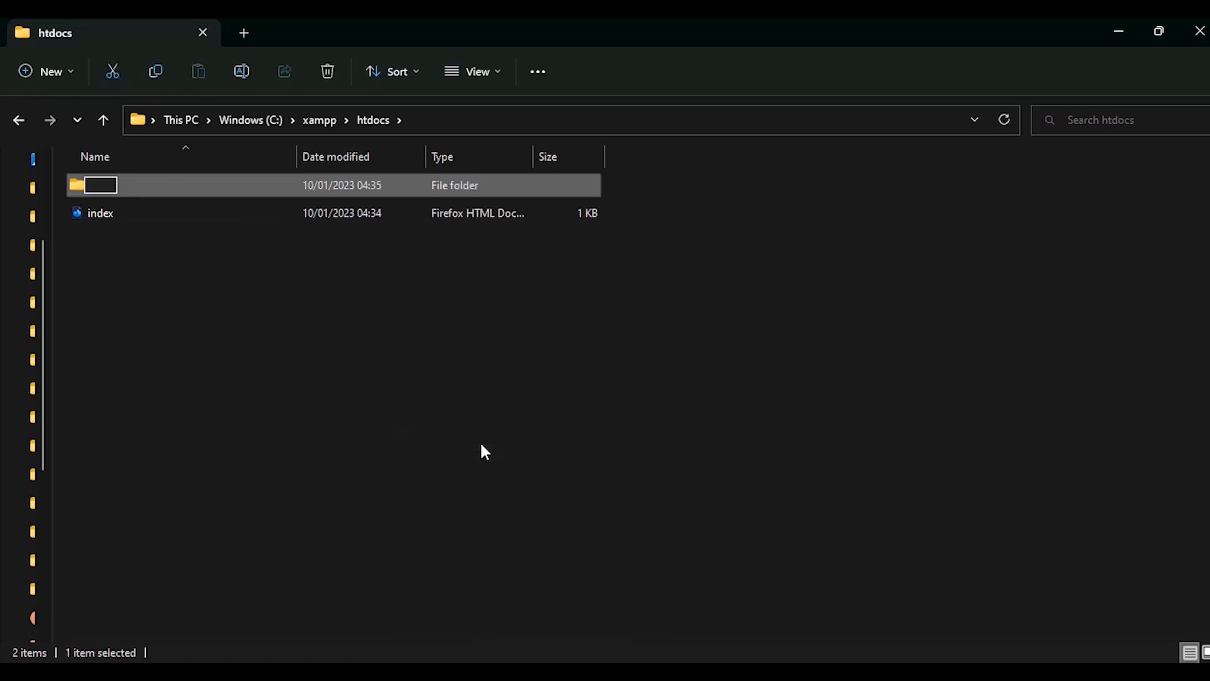
text(test-env)
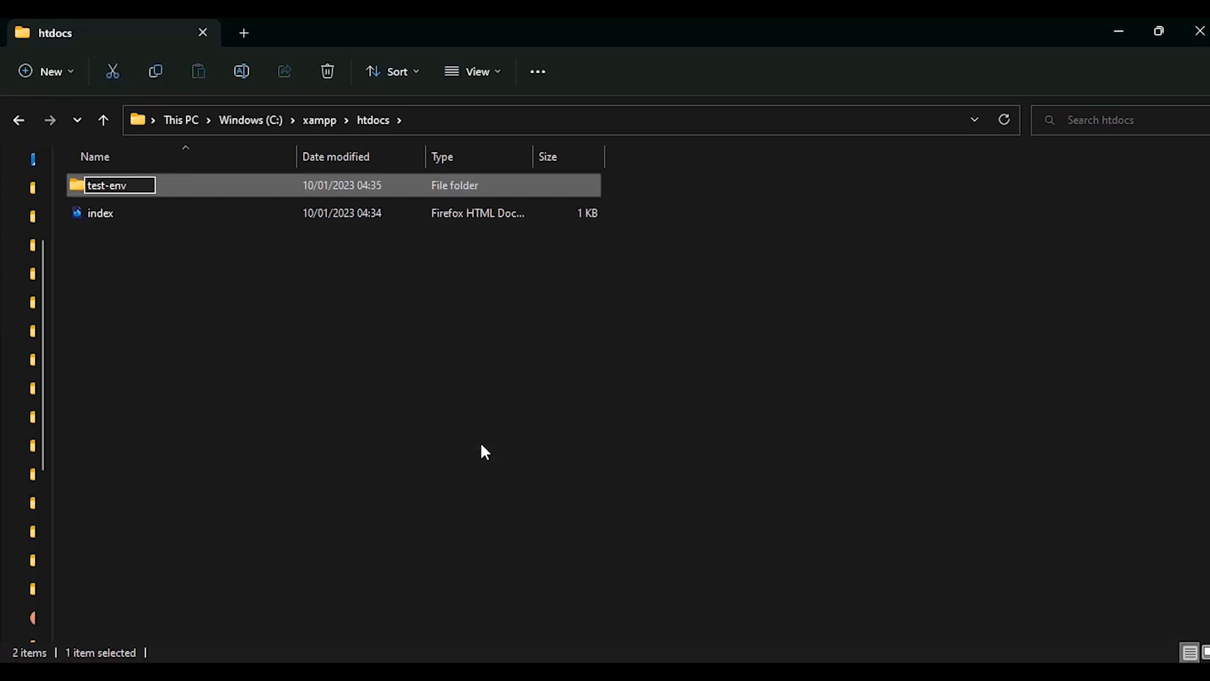
text(-1)
right_click(175, 310)
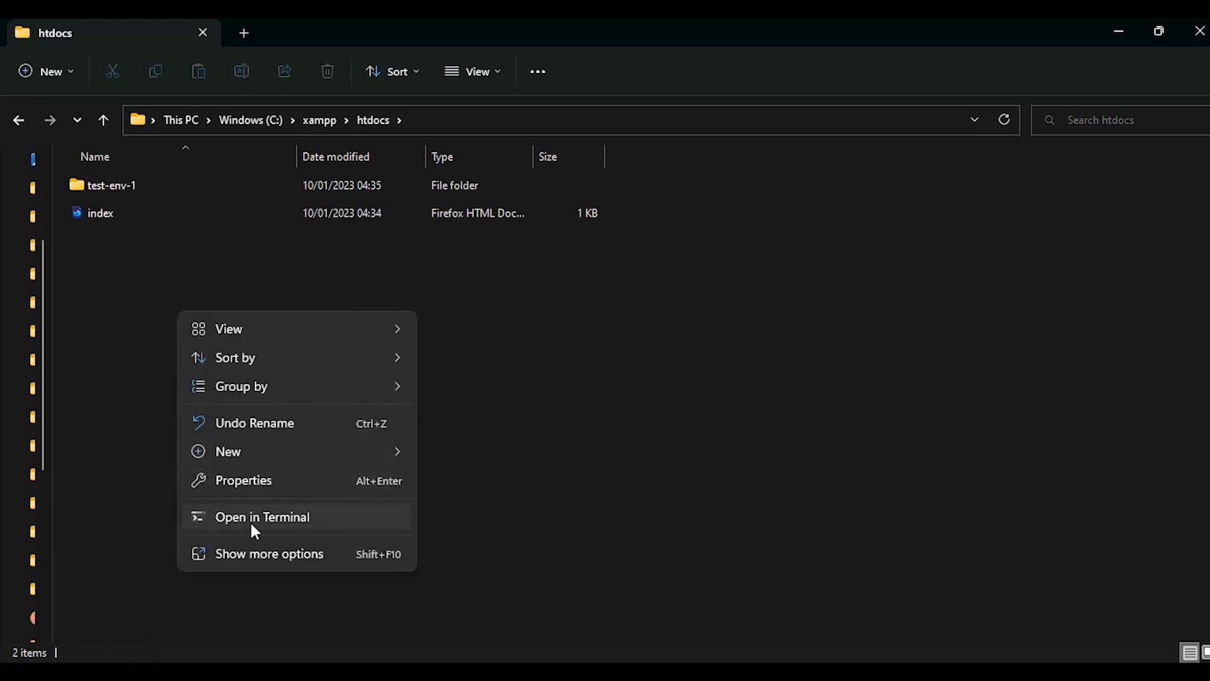
mouse_move(285, 448)
click(649, 285)
text(dev-)
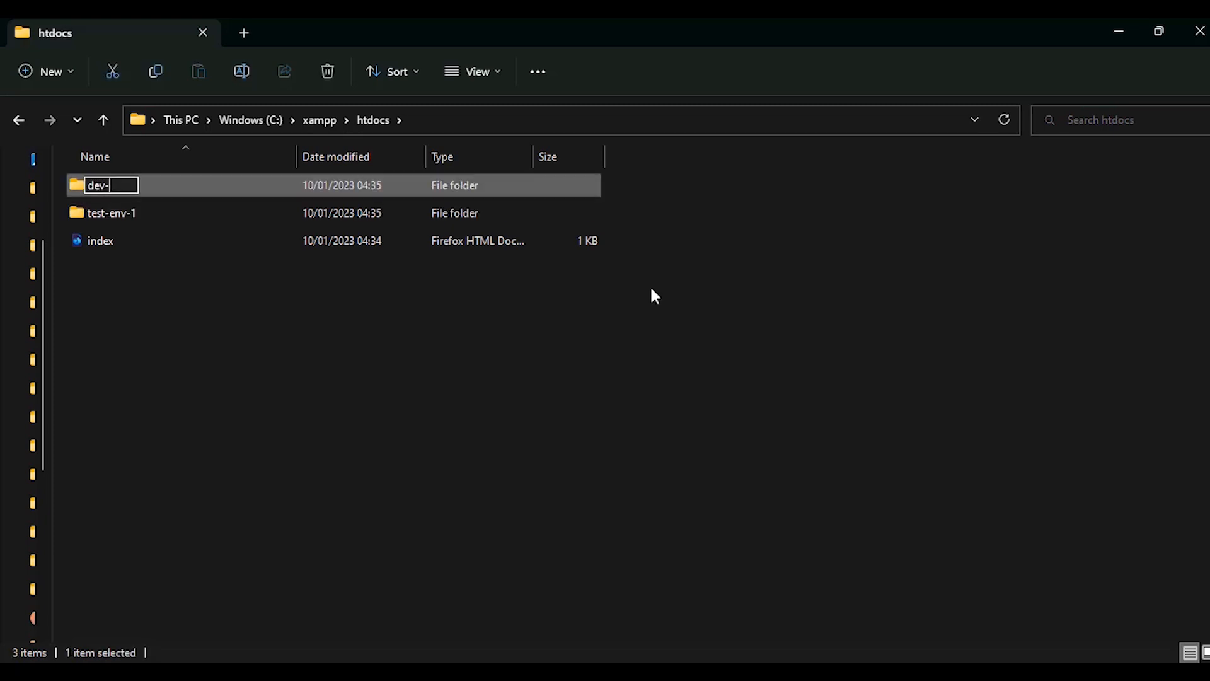
text(env-1)
click(652, 290)
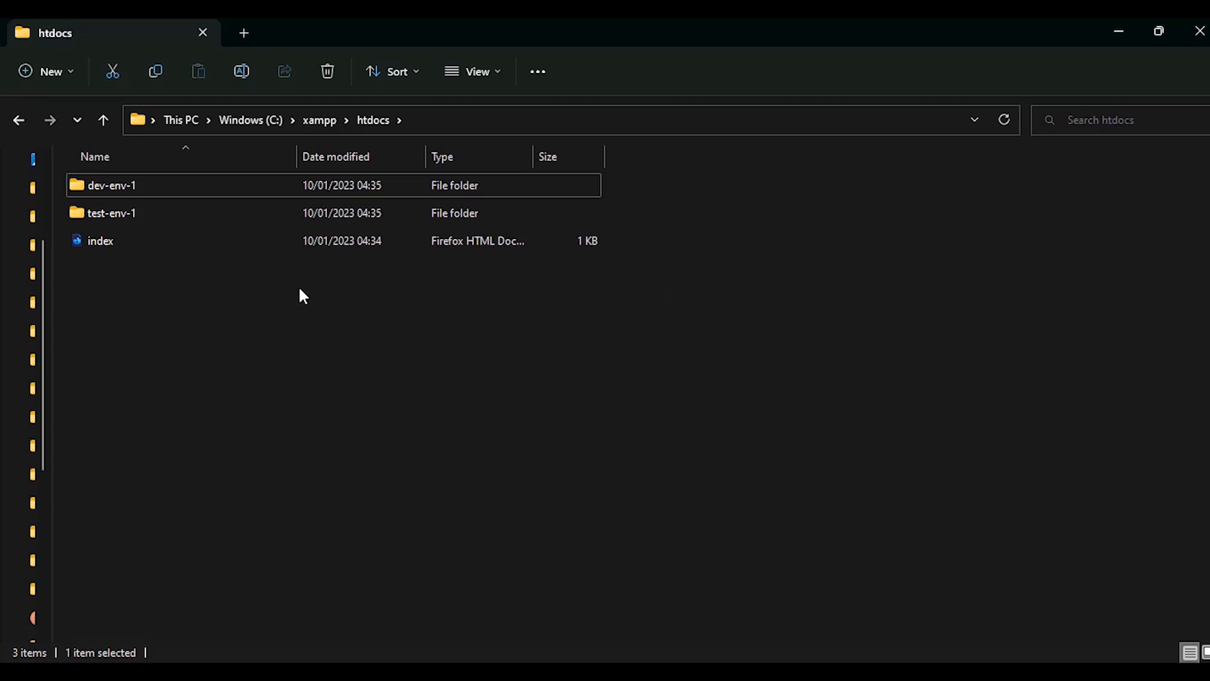
- Delete the index file from htdocs
click(116, 246)
right_click(98, 244)
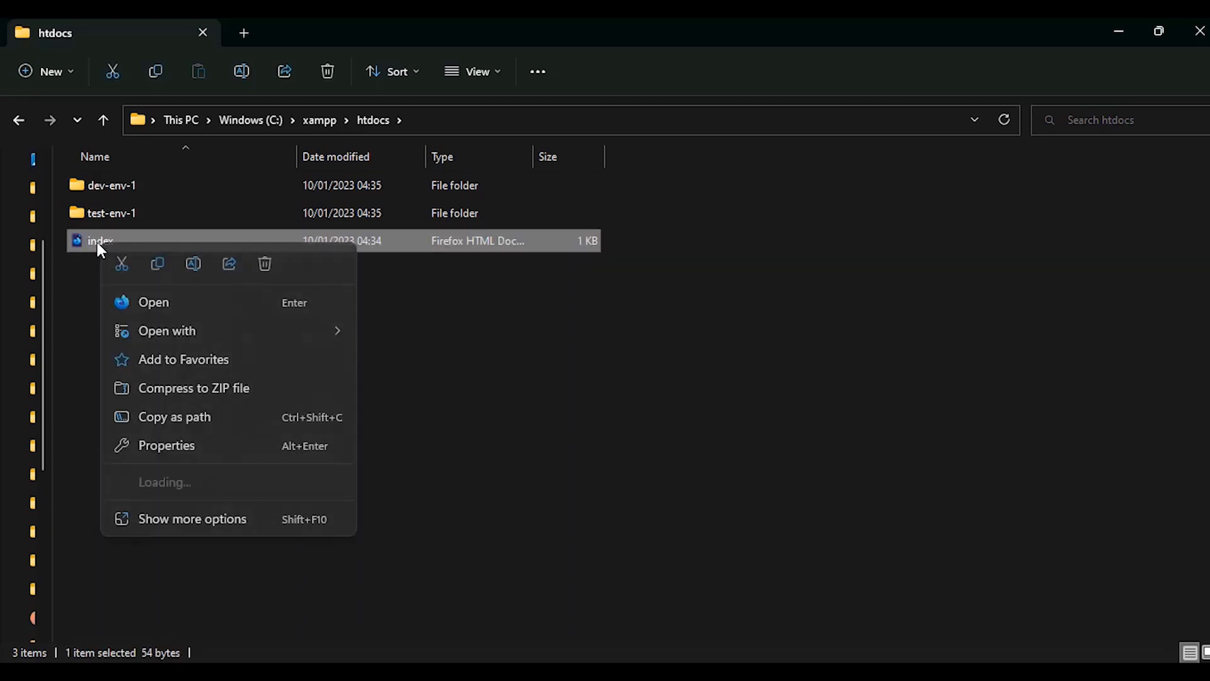
click(263, 269)
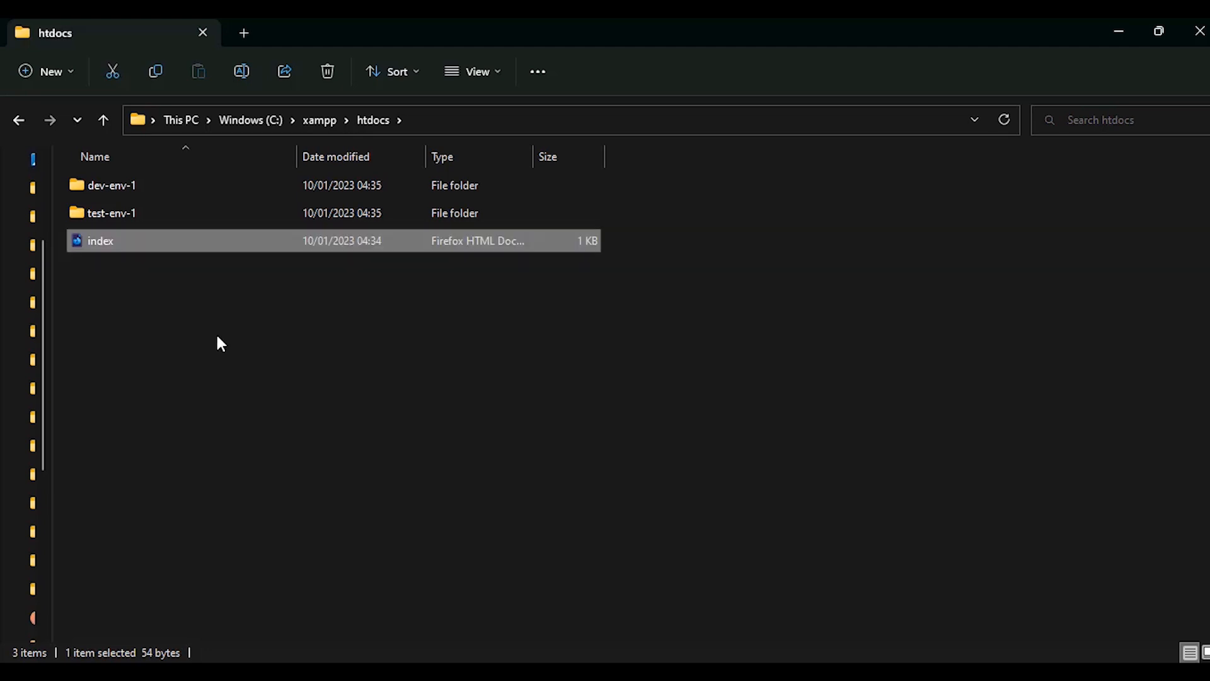
- Select dev-env-1 and test-env-1 together and delete both folders
click(124, 193)
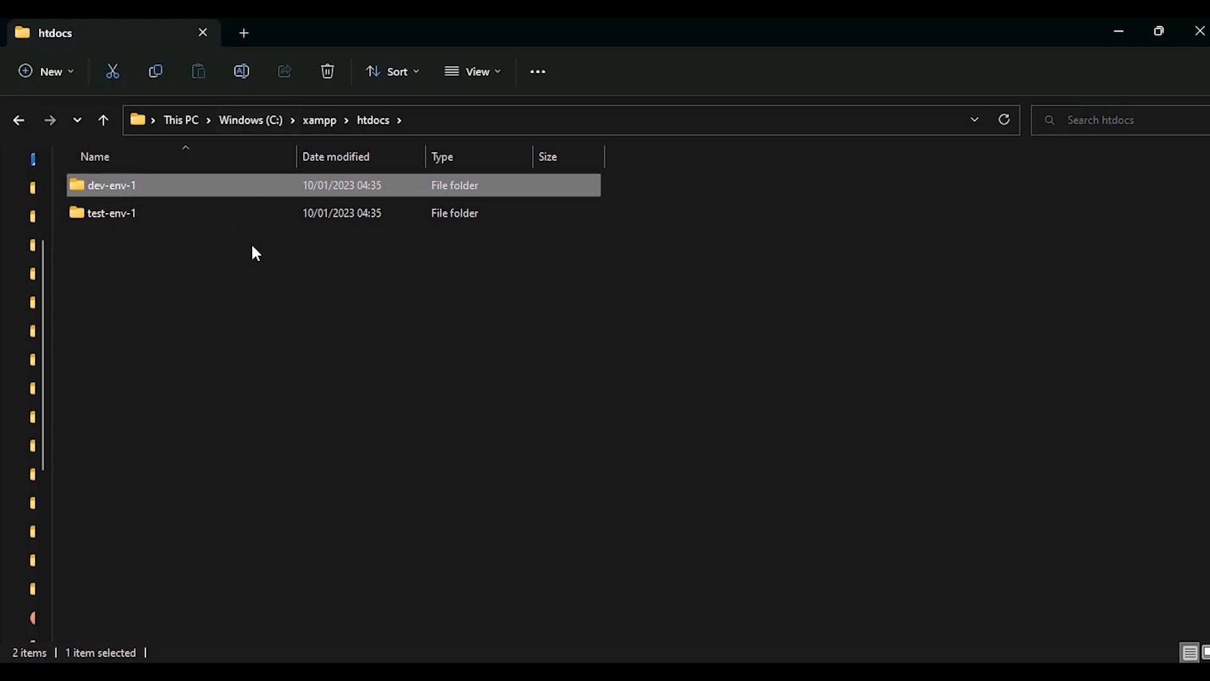
click(116, 188)
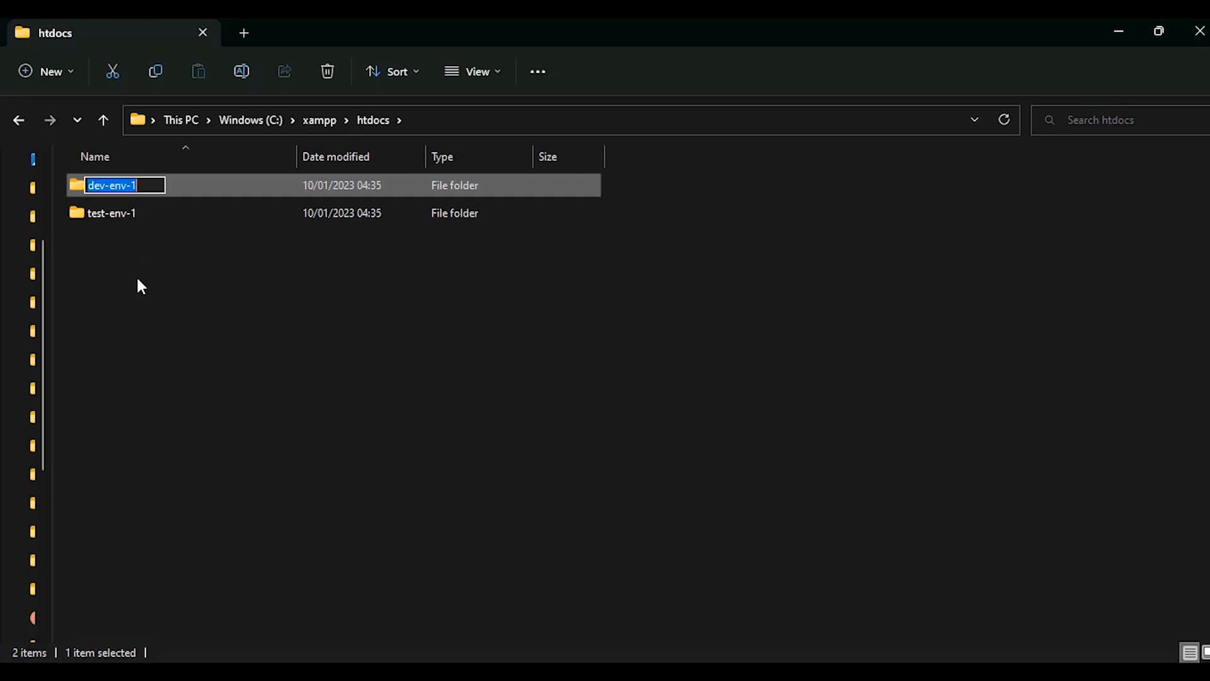
click(134, 269)
click(112, 193)
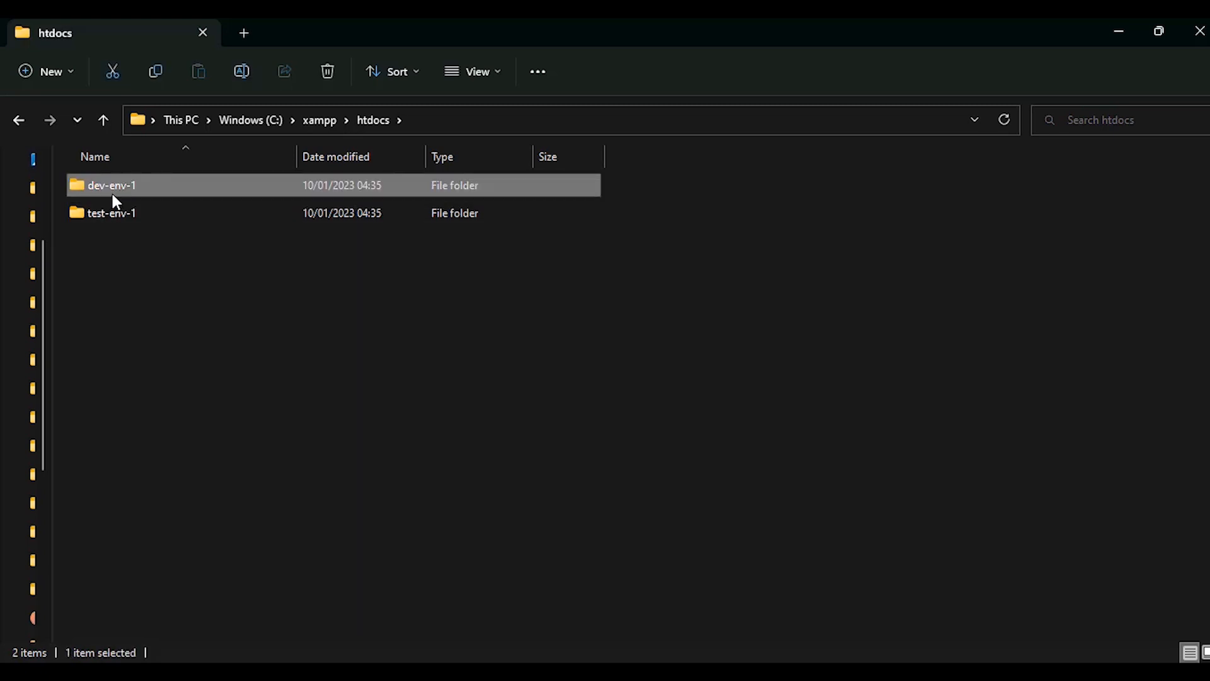
ctrl+click(117, 208)
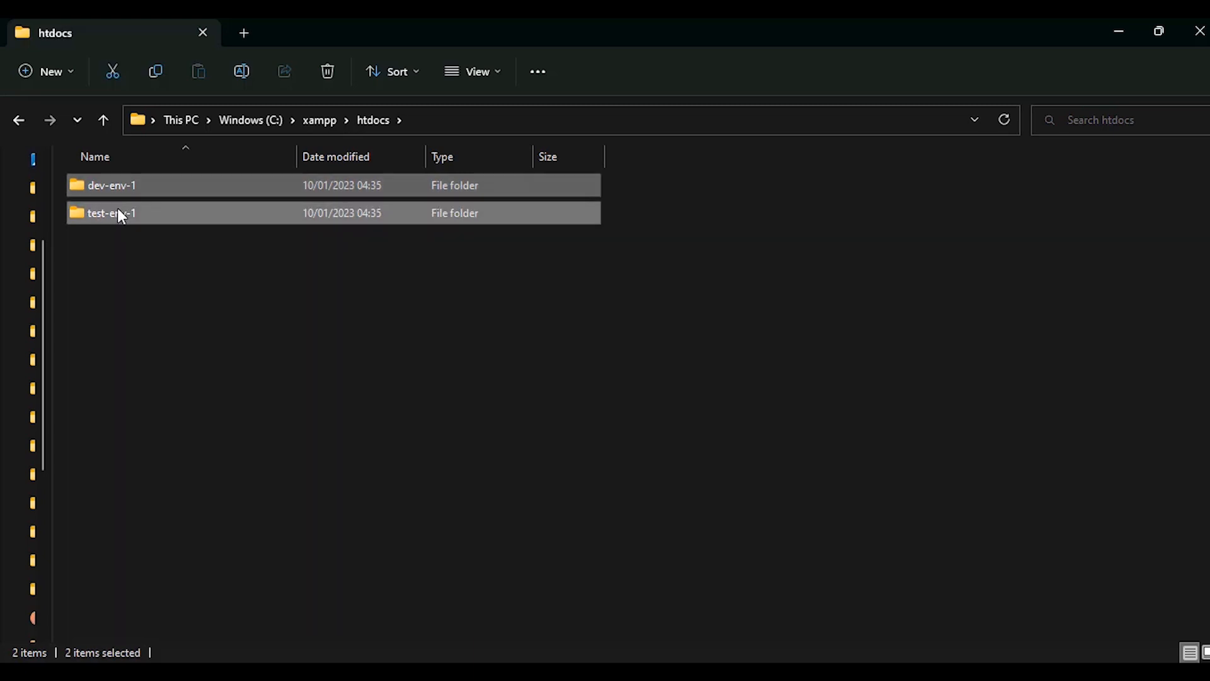
key(Delete)
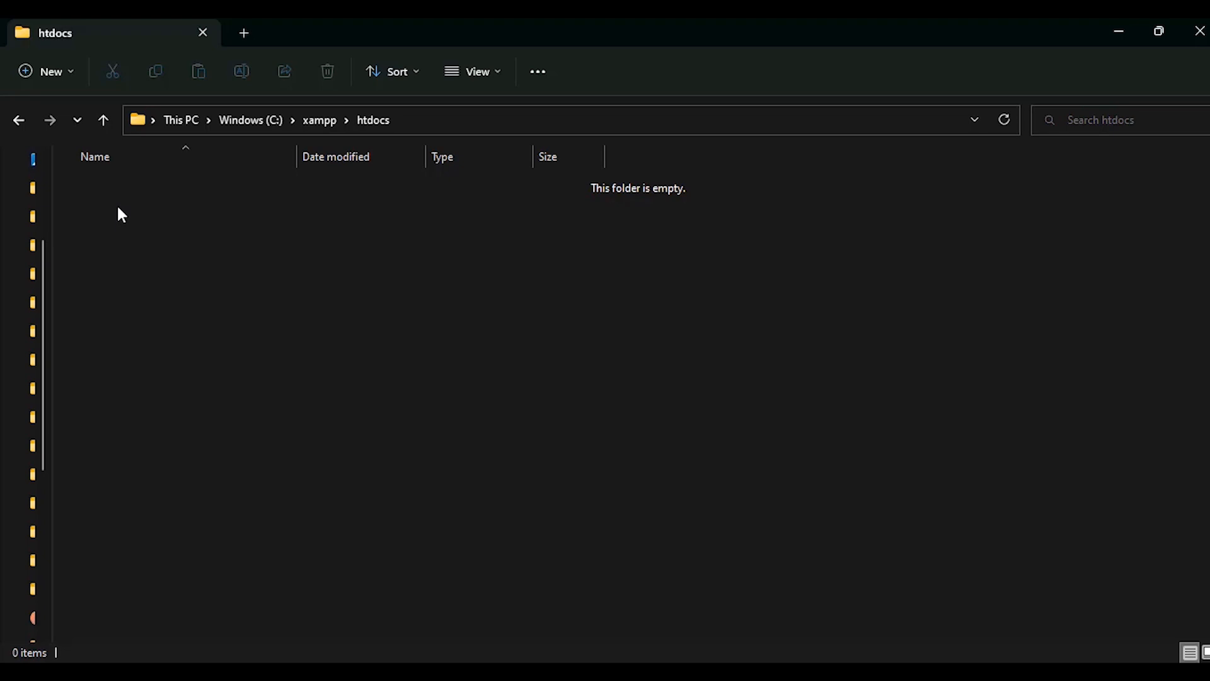
- Reload localhost to confirm the empty listing, then search the web for 'wordpress download'
click(1115, 33)
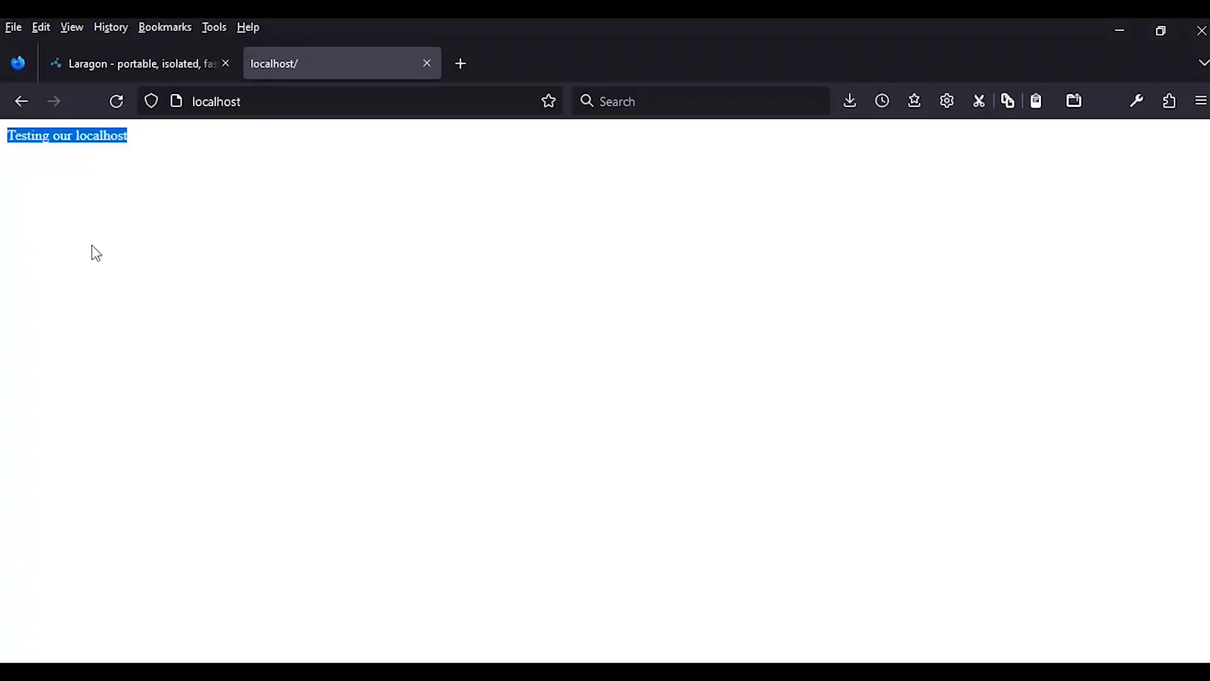
click(117, 104)
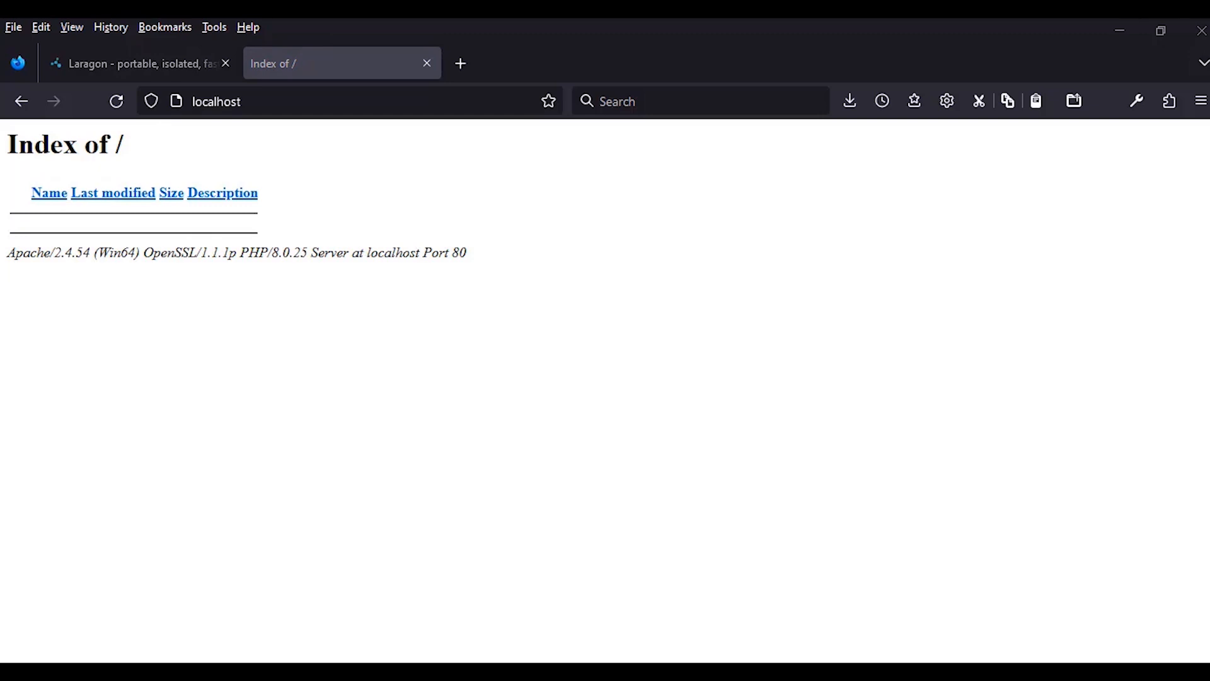
key(ctrl+t)
click(670, 100)
text(wordpress downl)
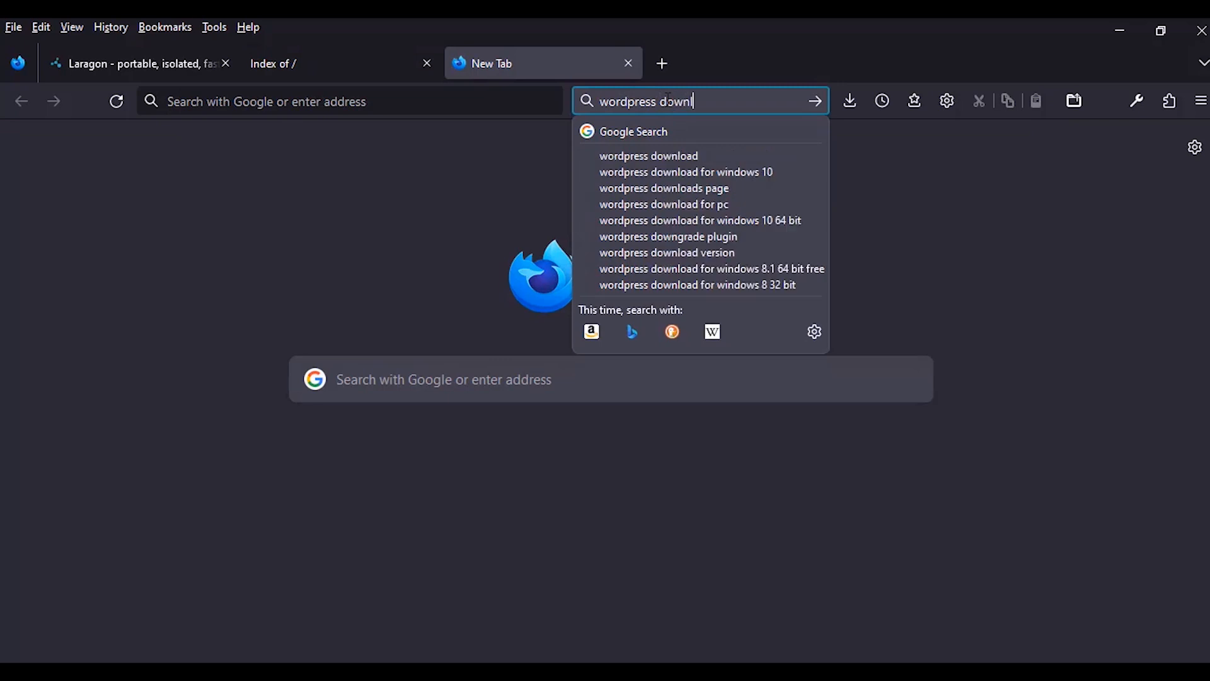
text(oad)
key(Return)
- Download the WordPress 6.1.1 package from wordpress.org/download
click(317, 324)
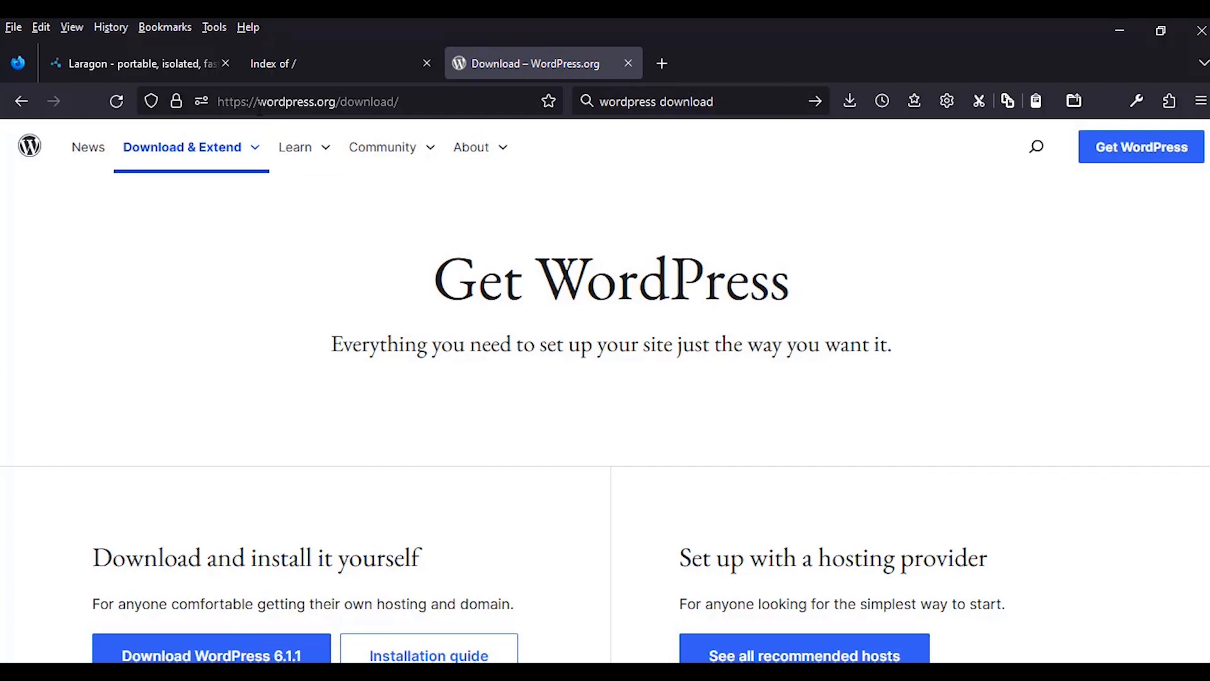
scroll(626, 433, down, 3)
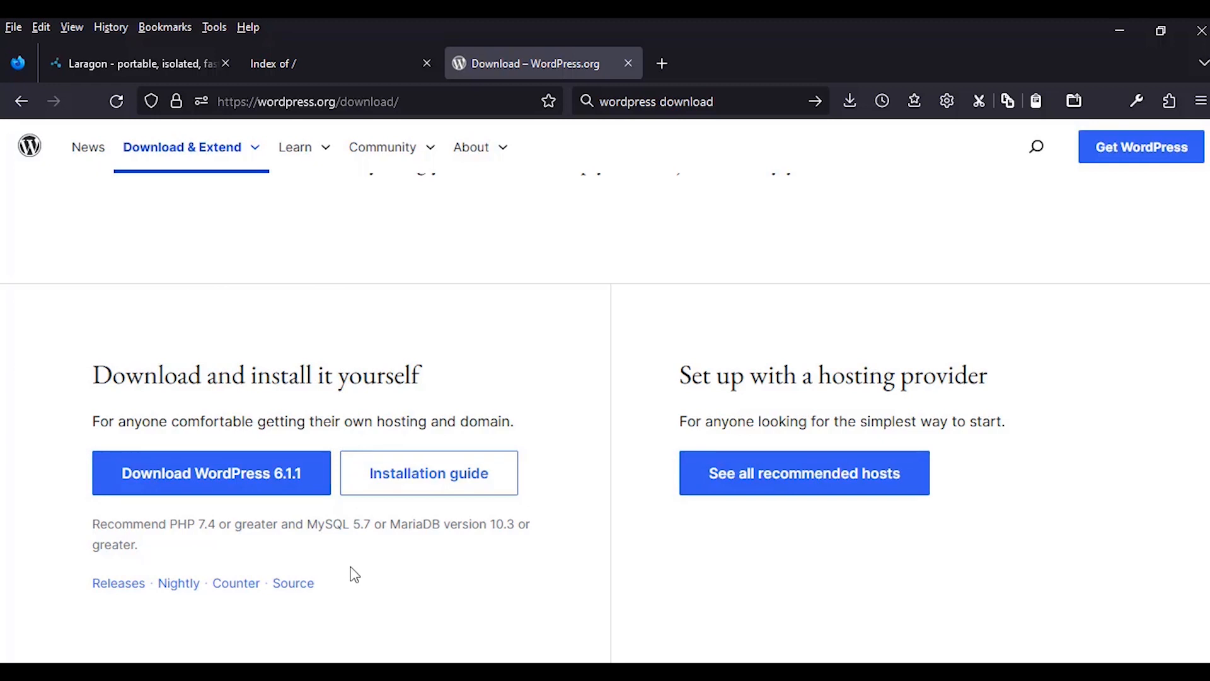
click(244, 475)
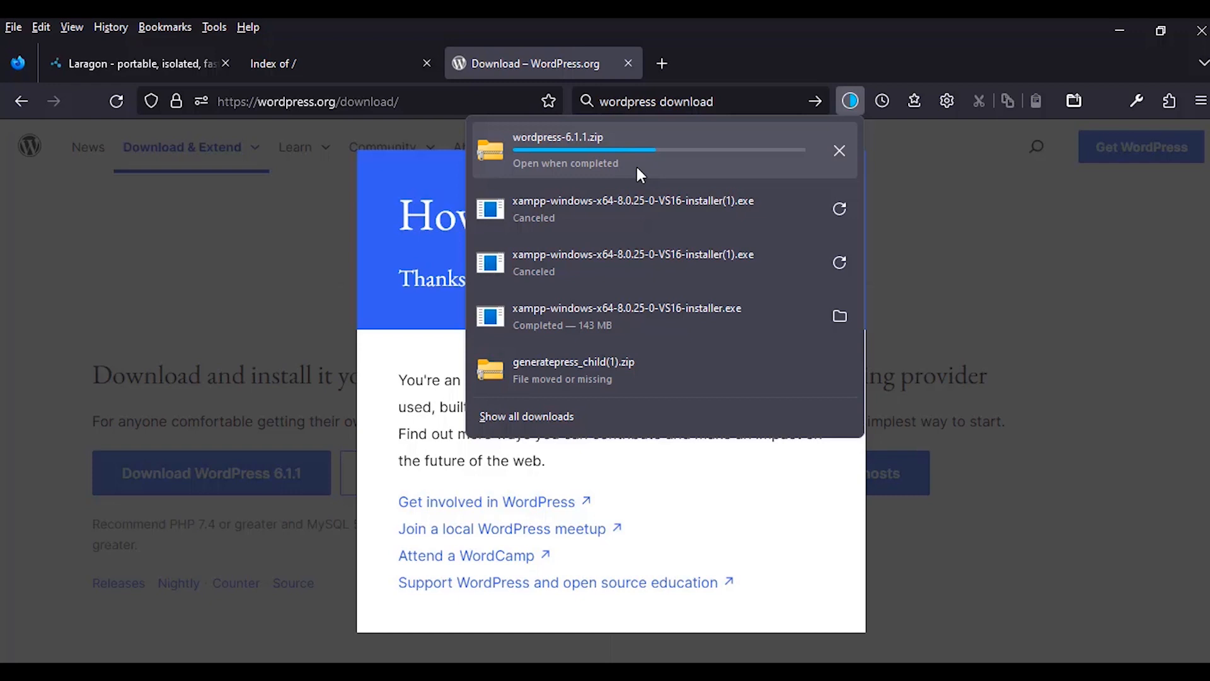
click(338, 70)
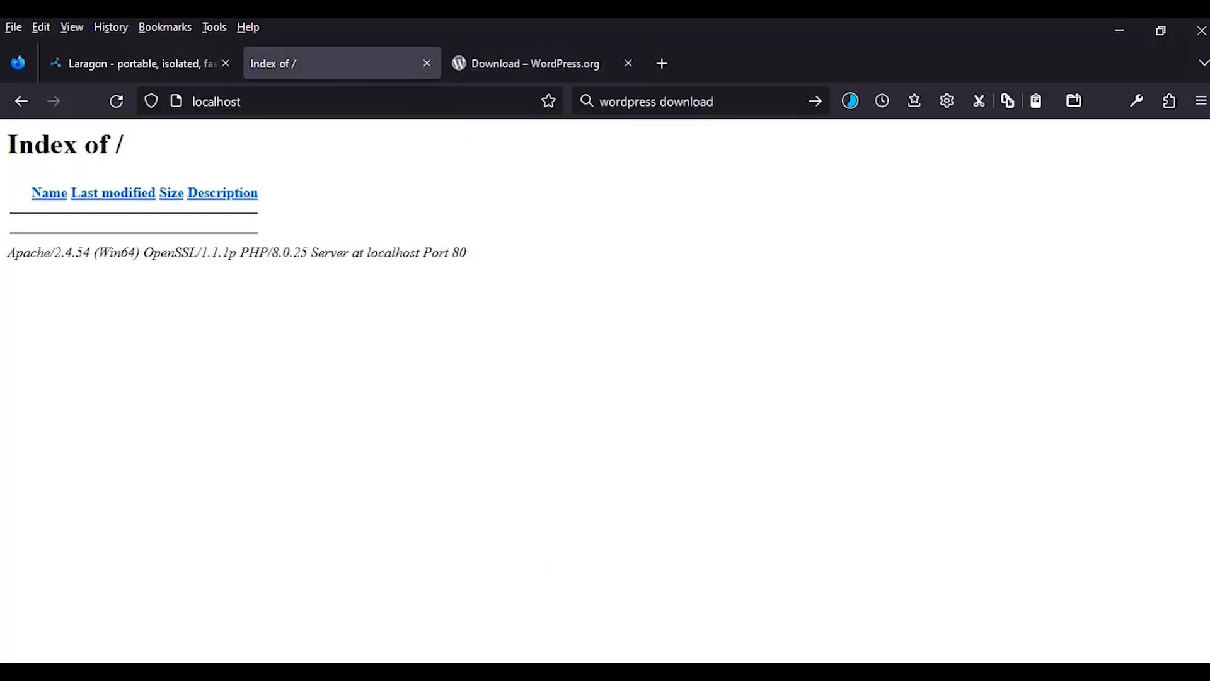
- Bring the htdocs Explorer window forward and move the Downloads window lower right
click(359, 671)
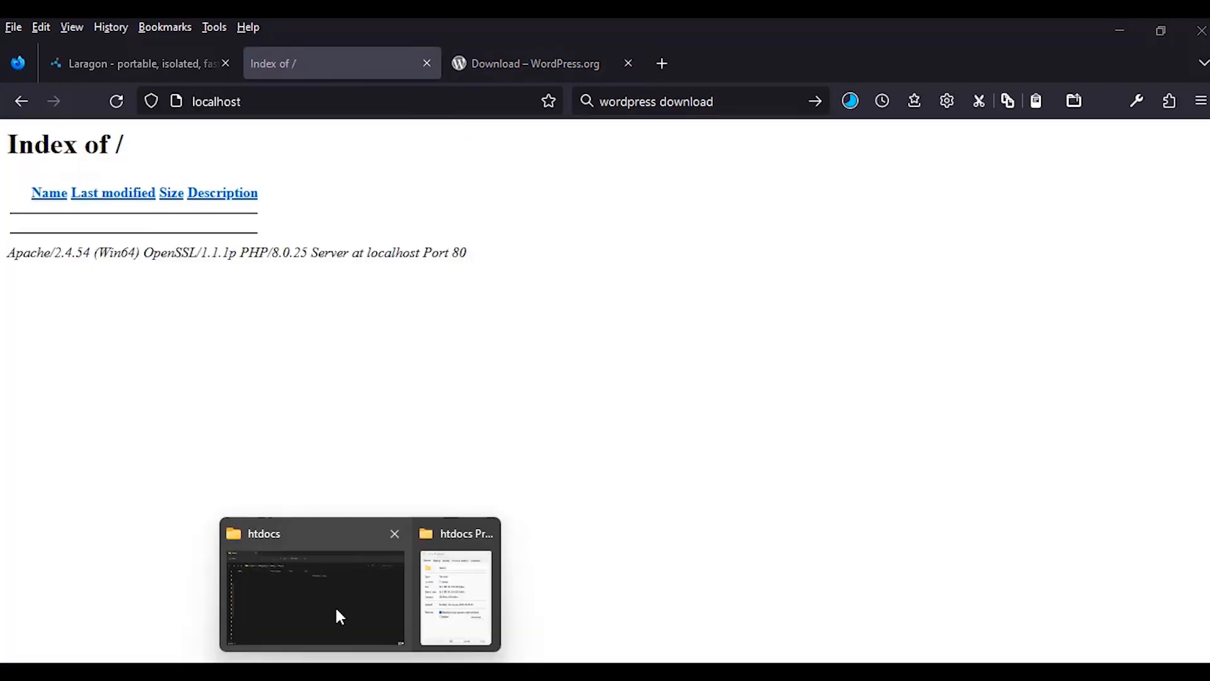
click(332, 604)
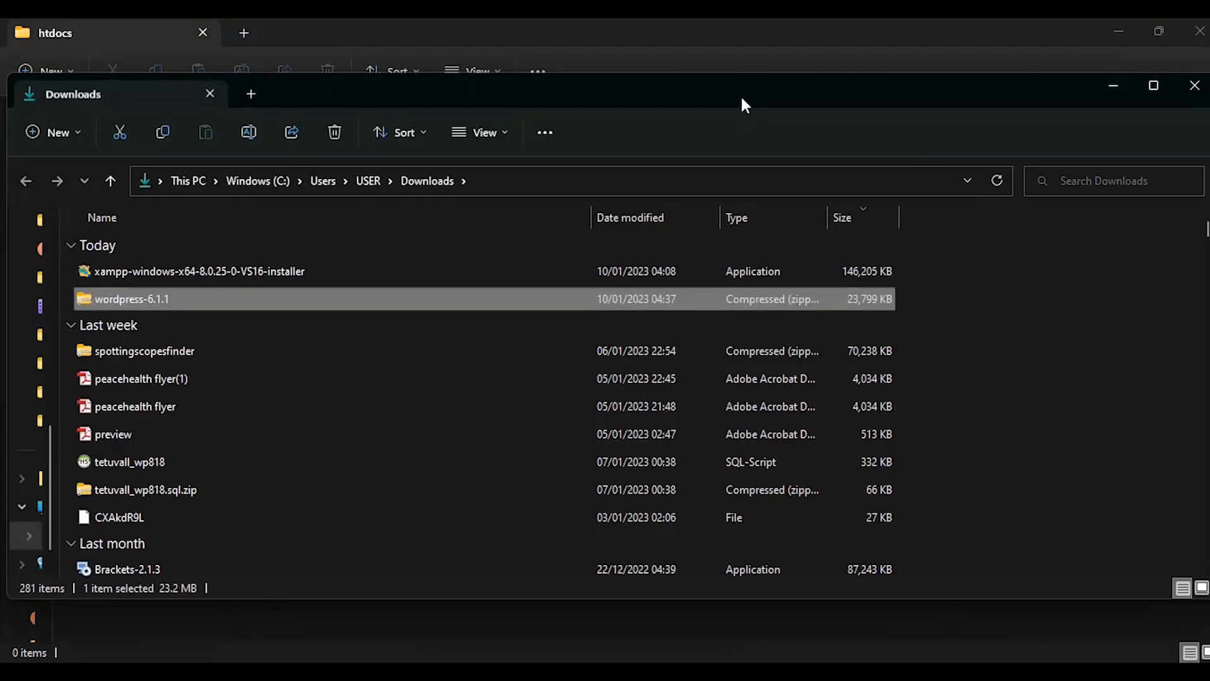
drag(740, 101, 1209, 176)
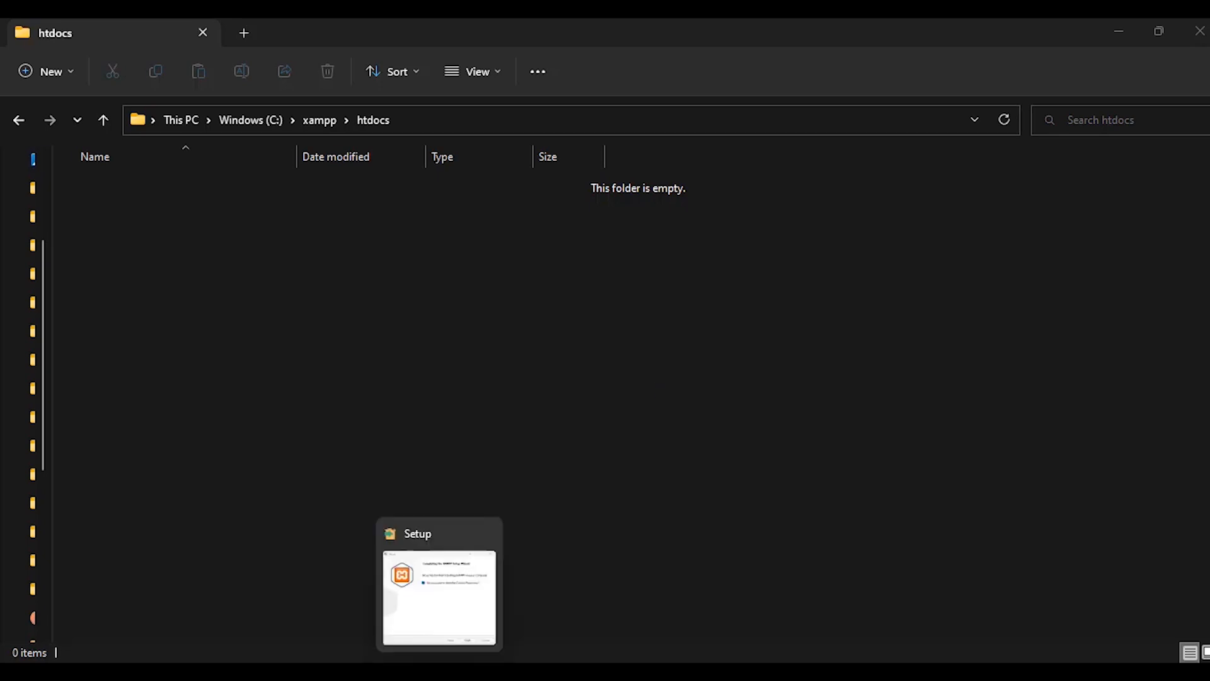
- Highlight the Download WordPress and Create a Database outline steps, then minimise Brackets
mouse_move(284, 673)
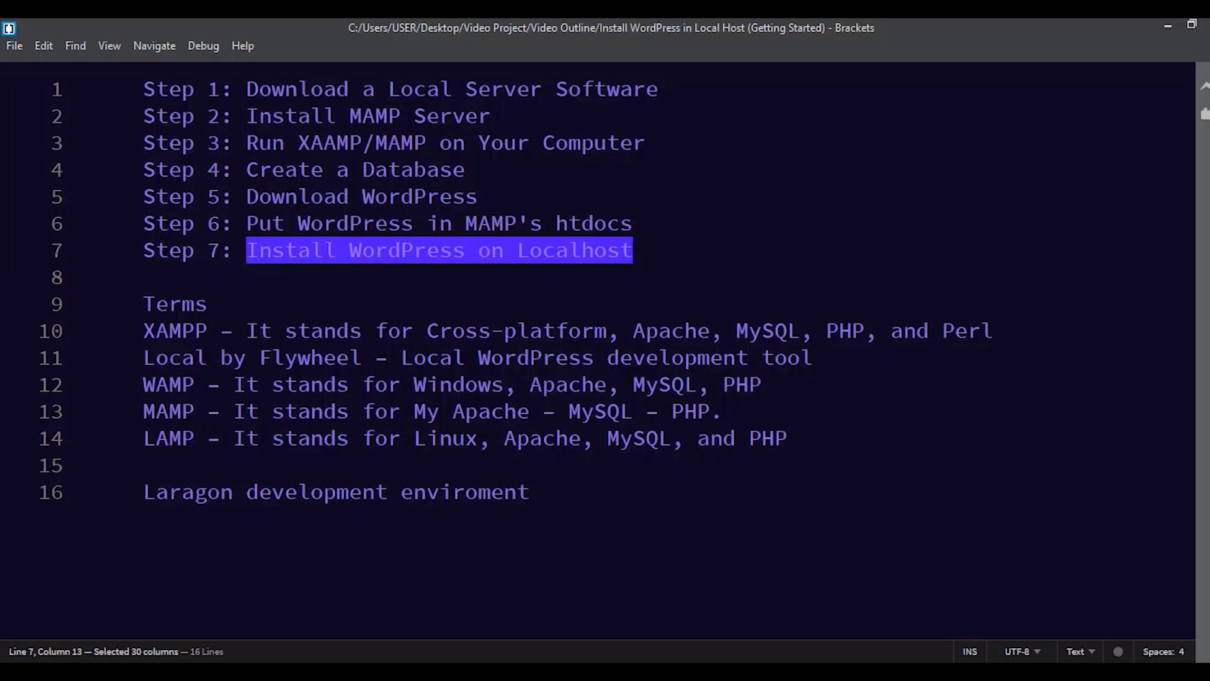
drag(633, 223, 361, 223)
drag(477, 196, 245, 196)
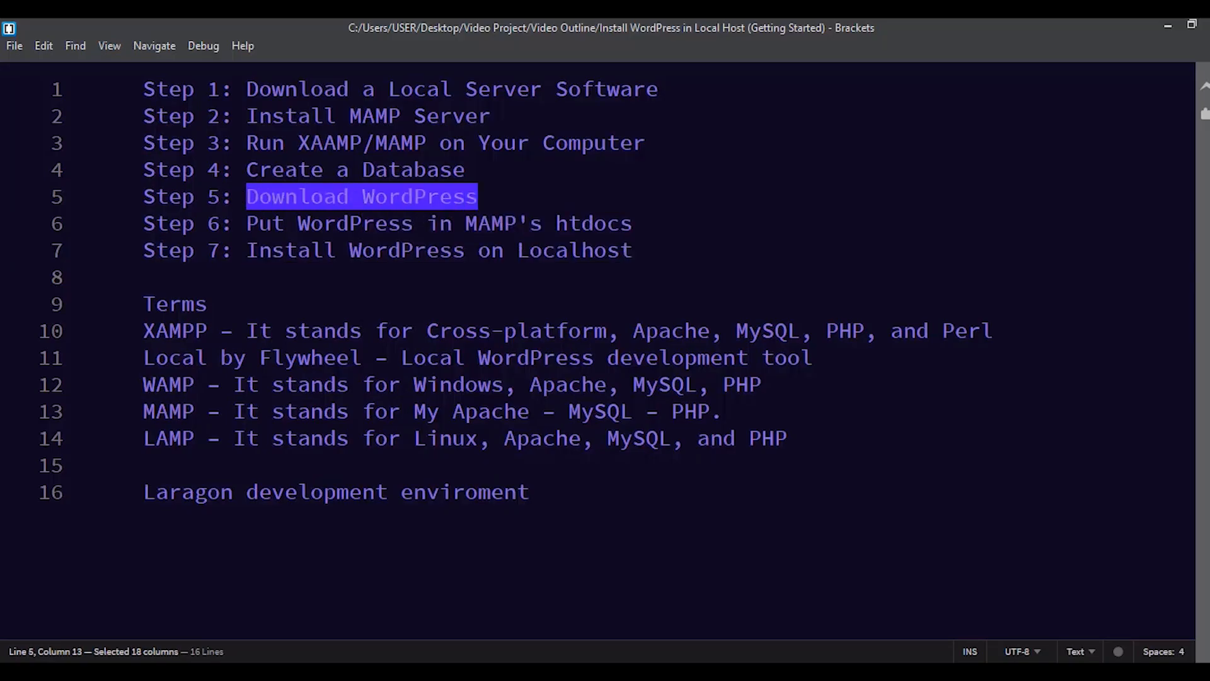
click(478, 196)
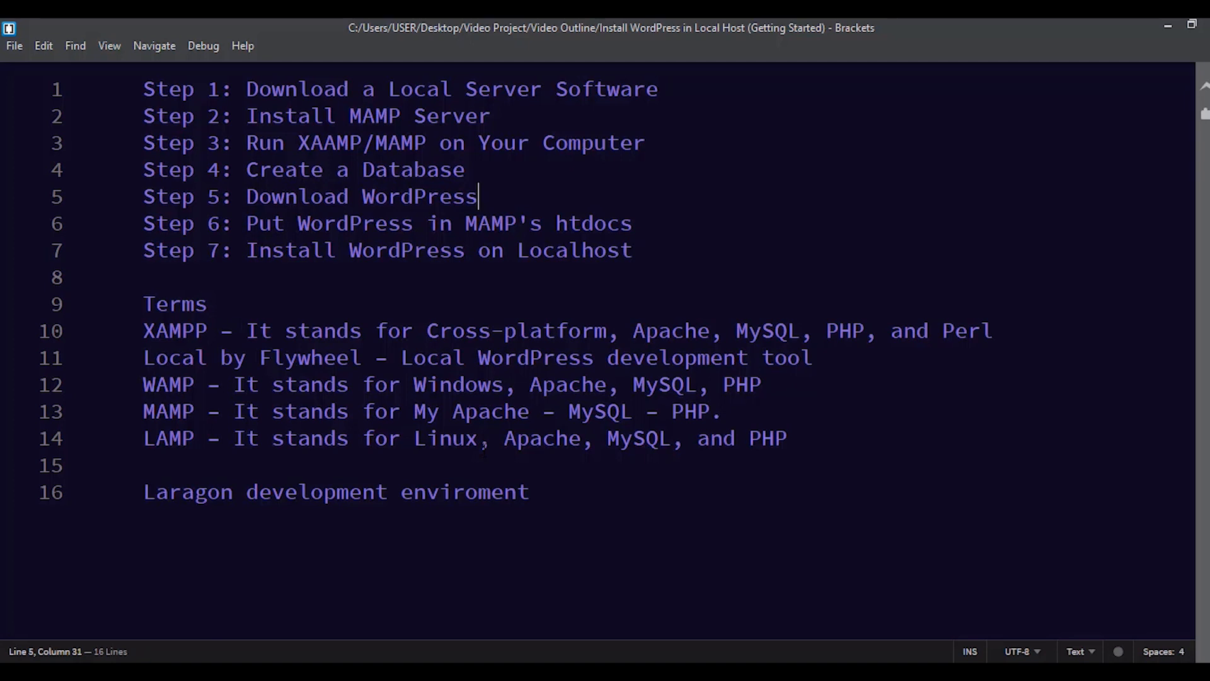
drag(467, 169, 246, 169)
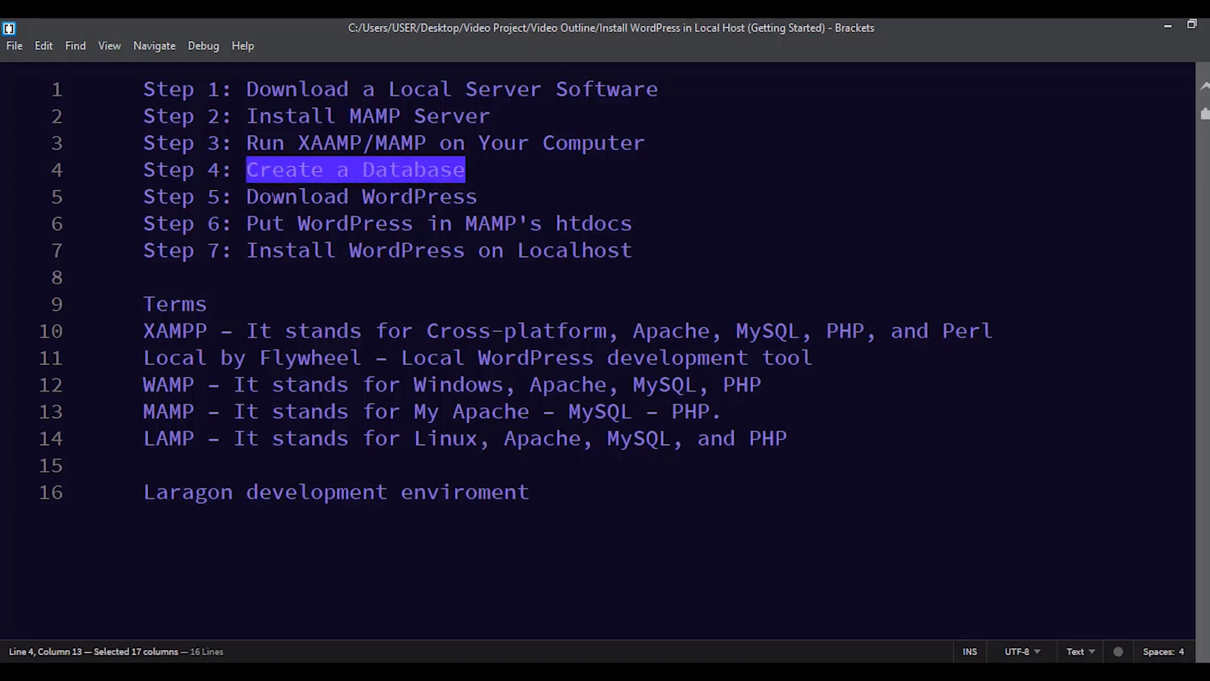
click(272, 196)
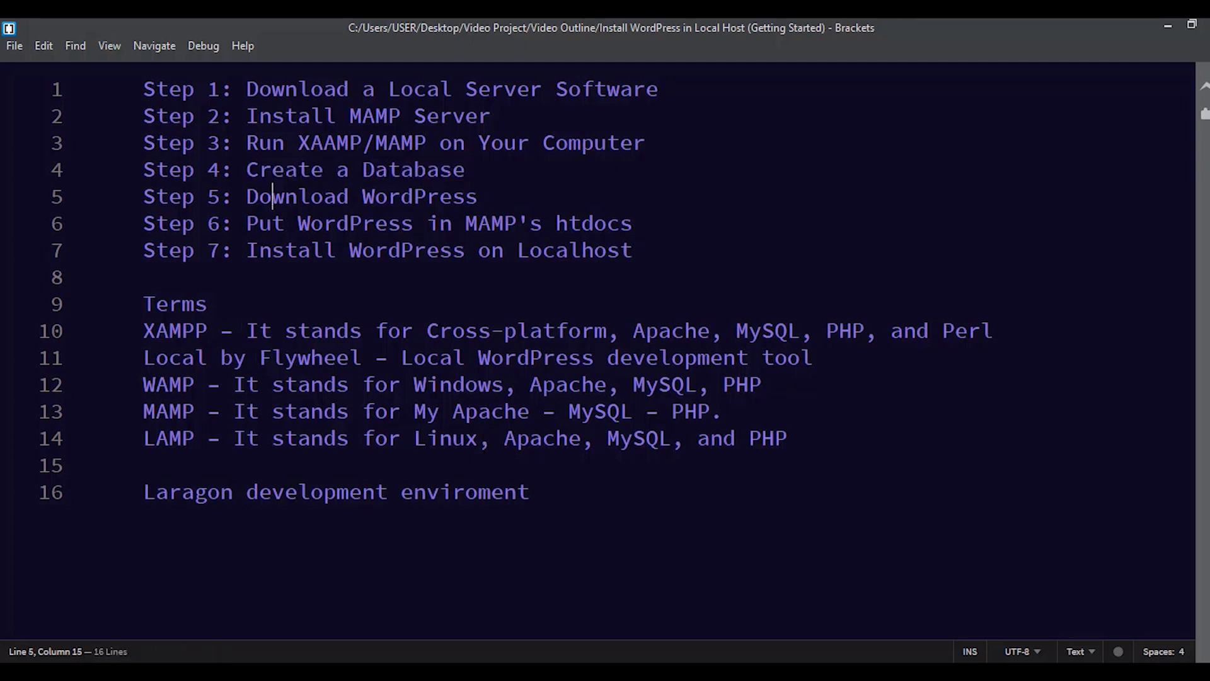
click(1163, 26)
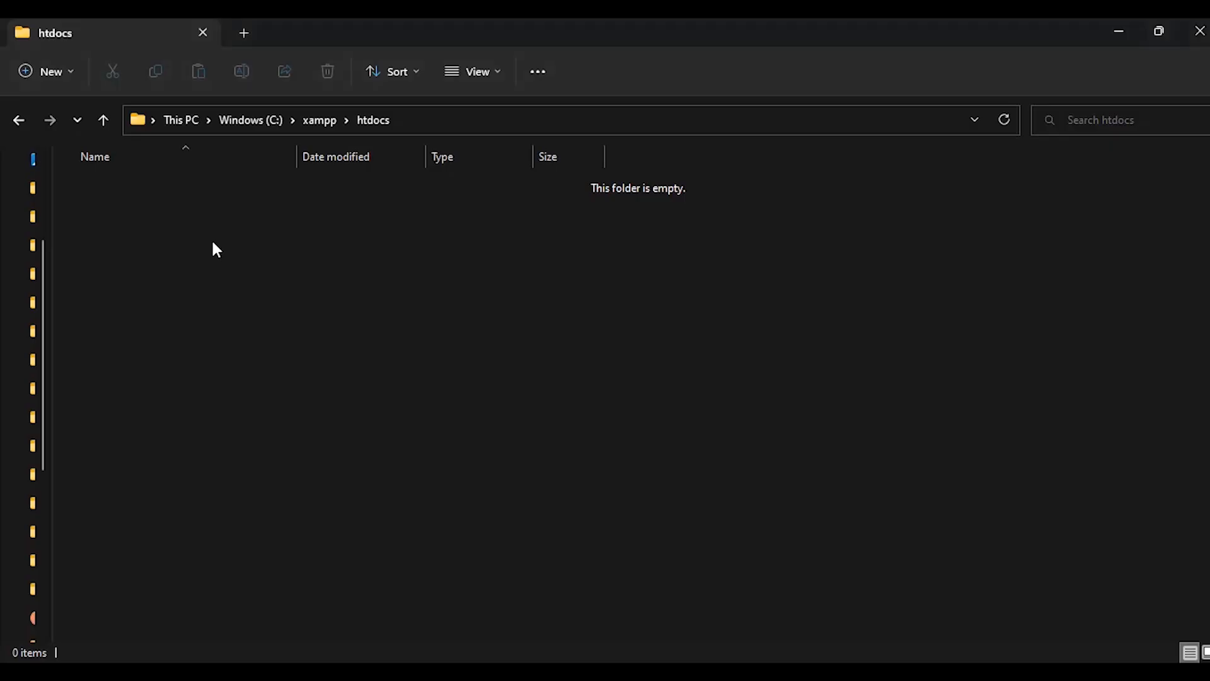
- Paste the wordpress-6.1.1 zip into htdocs, extract it there and remove the zip
right_click(217, 242)
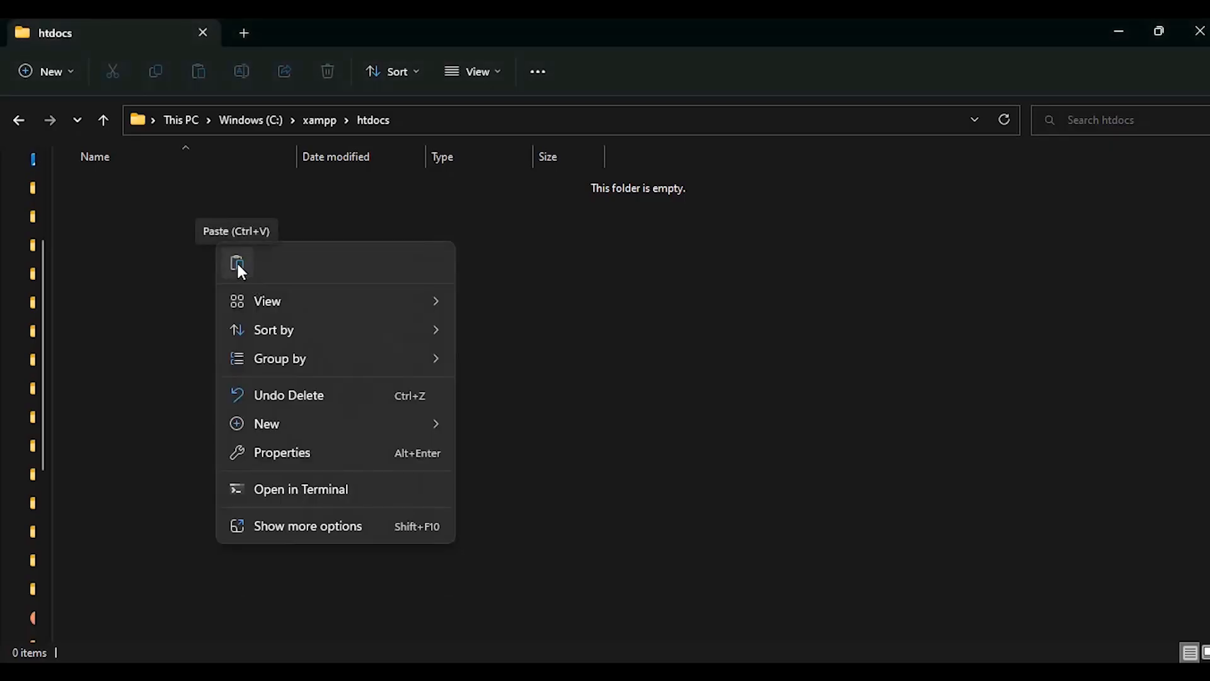
click(238, 265)
right_click(136, 186)
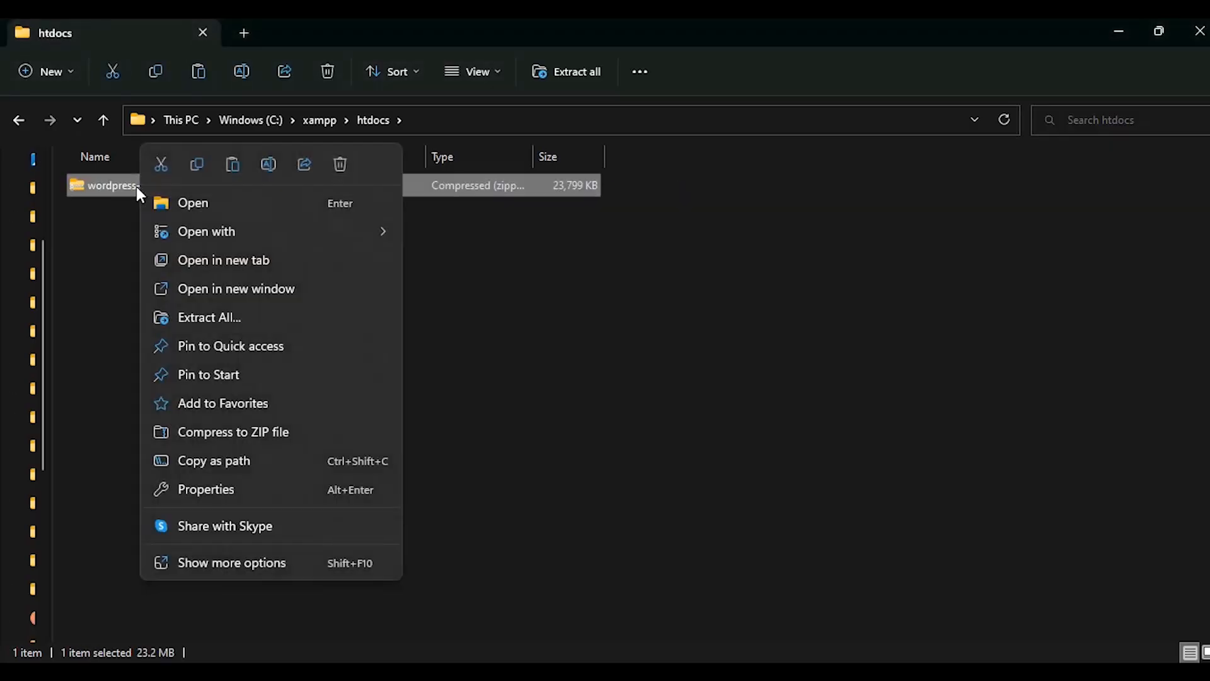
click(198, 561)
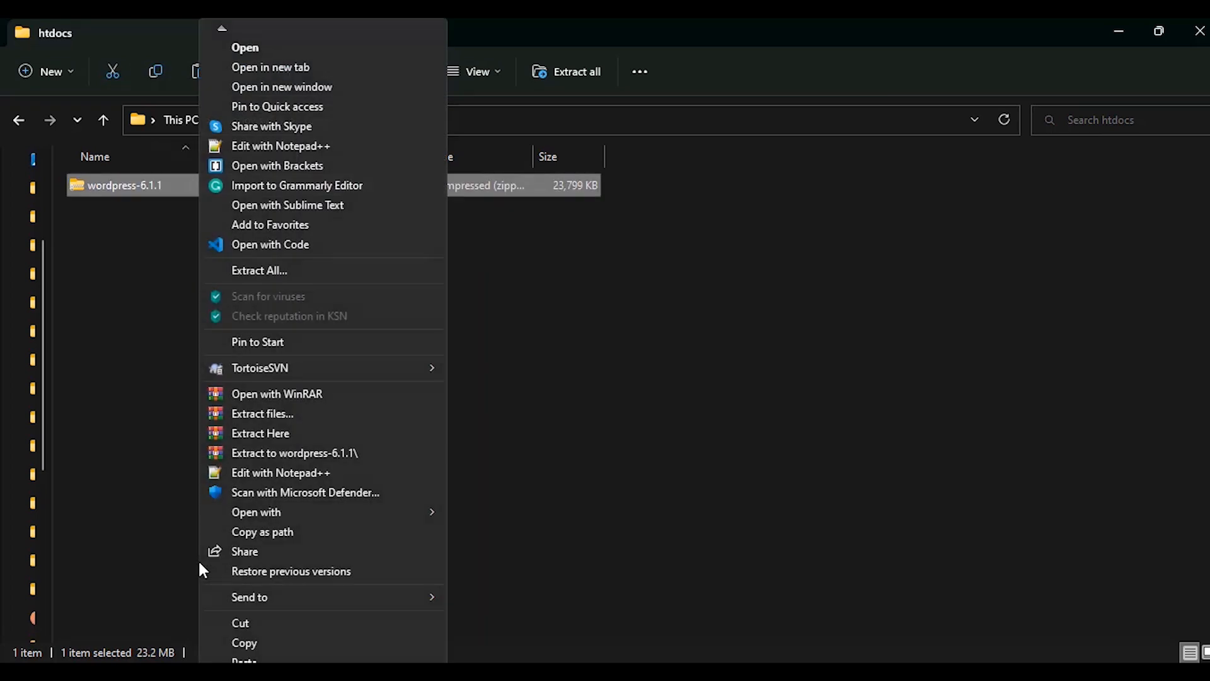
click(258, 436)
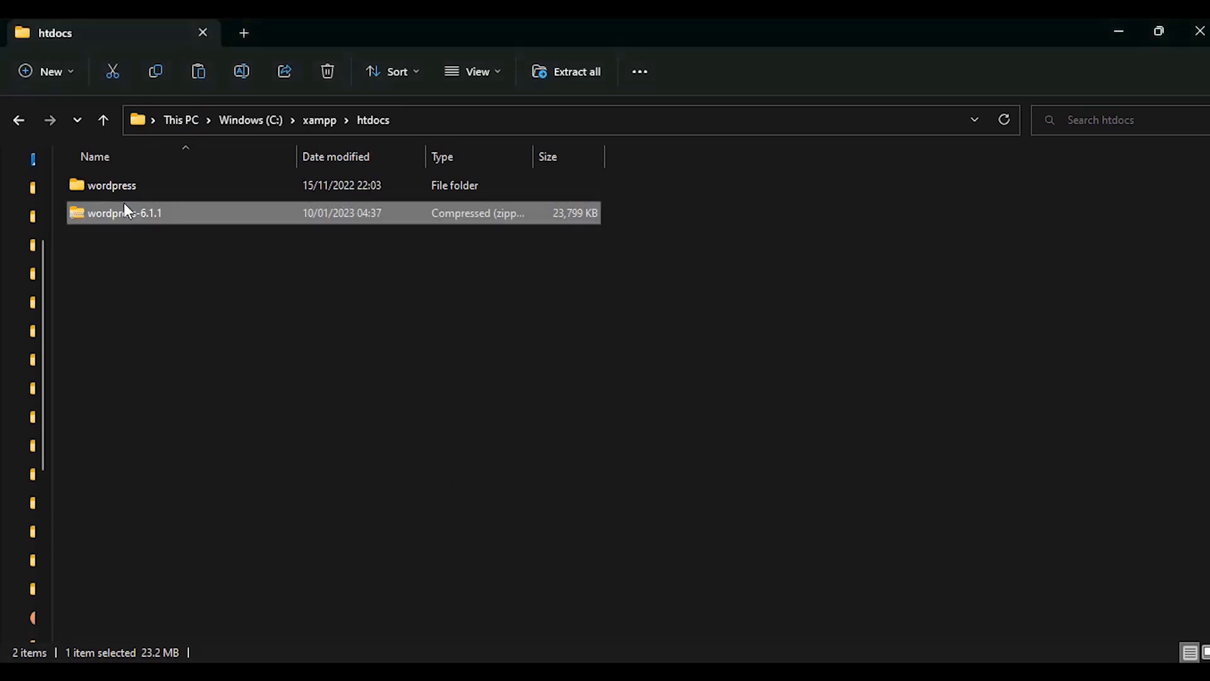
right_click(119, 209)
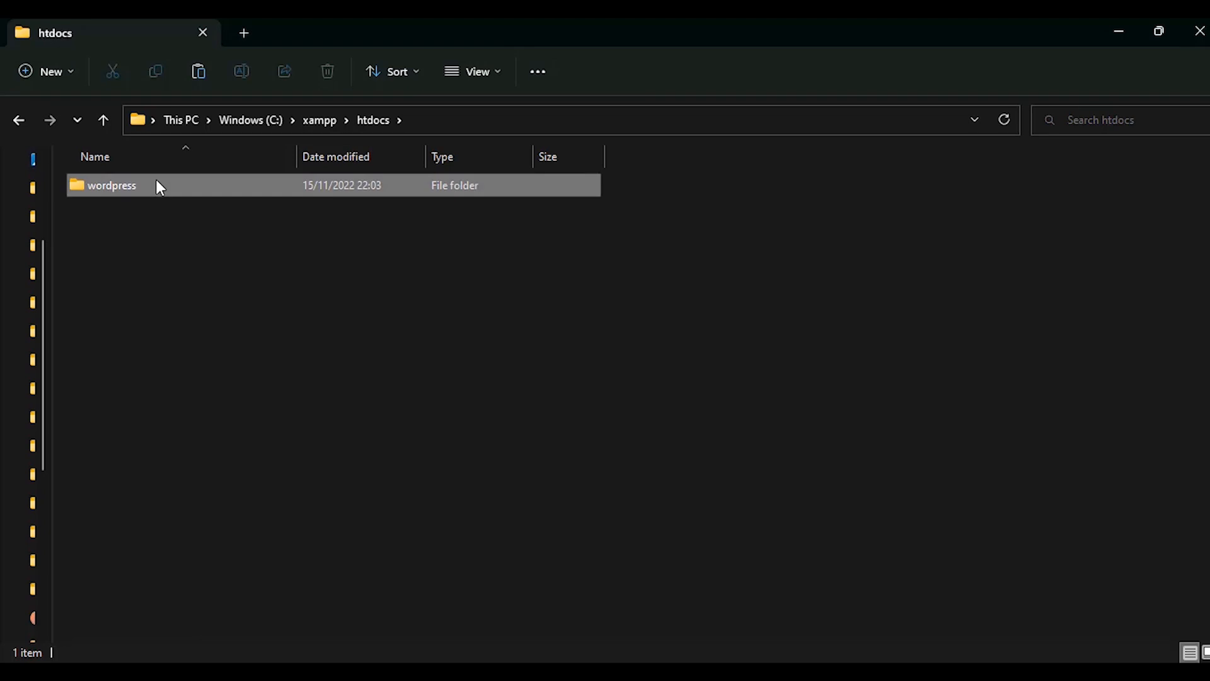
- Move all 19 WordPress files out of the wordpress folder into htdocs
click(157, 184)
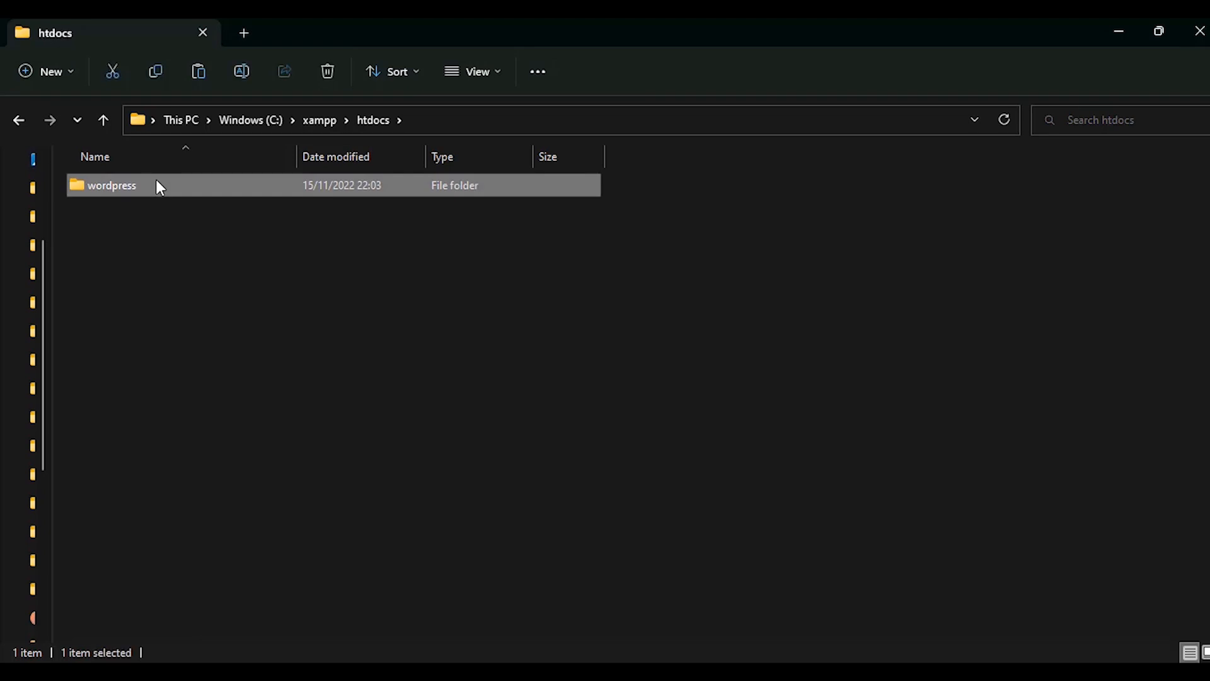
double_click(164, 191)
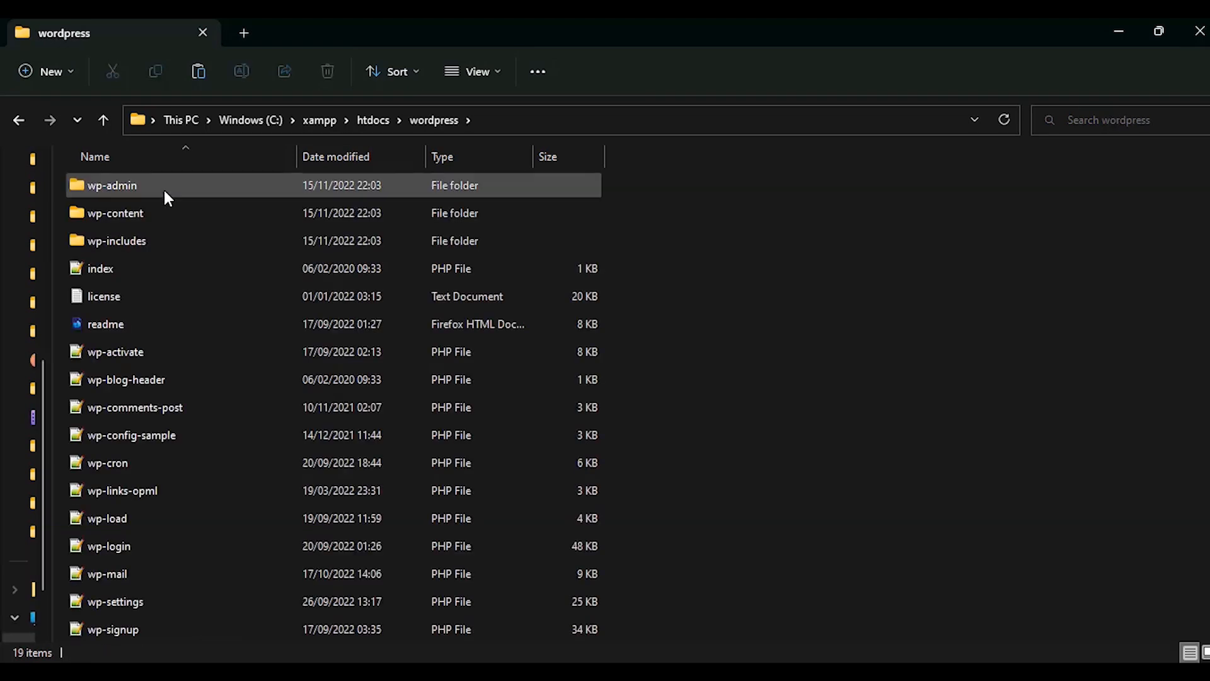
key(ctrl+a)
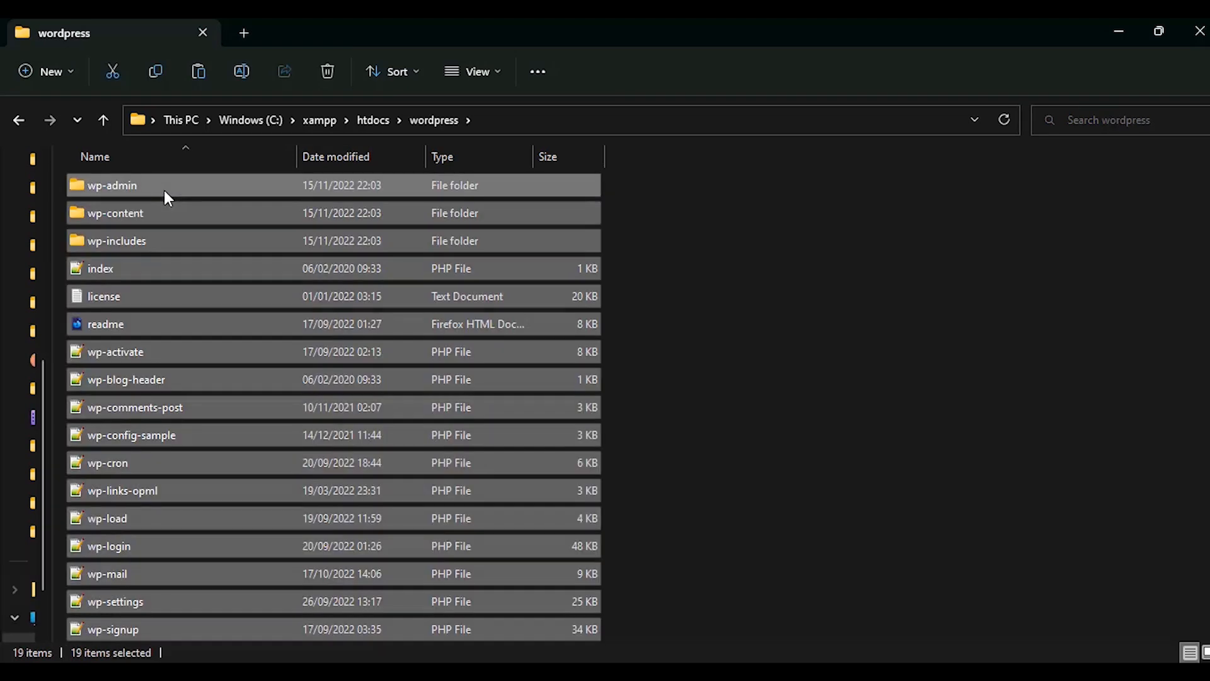
key(ctrl+x)
click(372, 119)
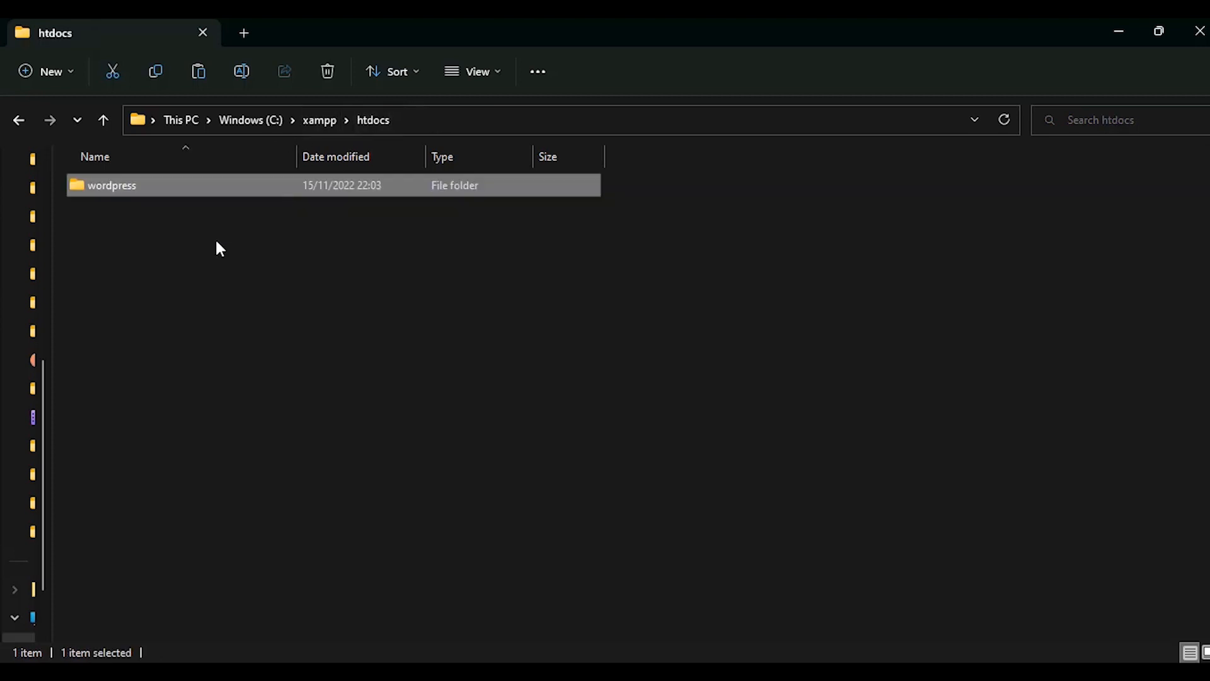
right_click(201, 254)
click(219, 276)
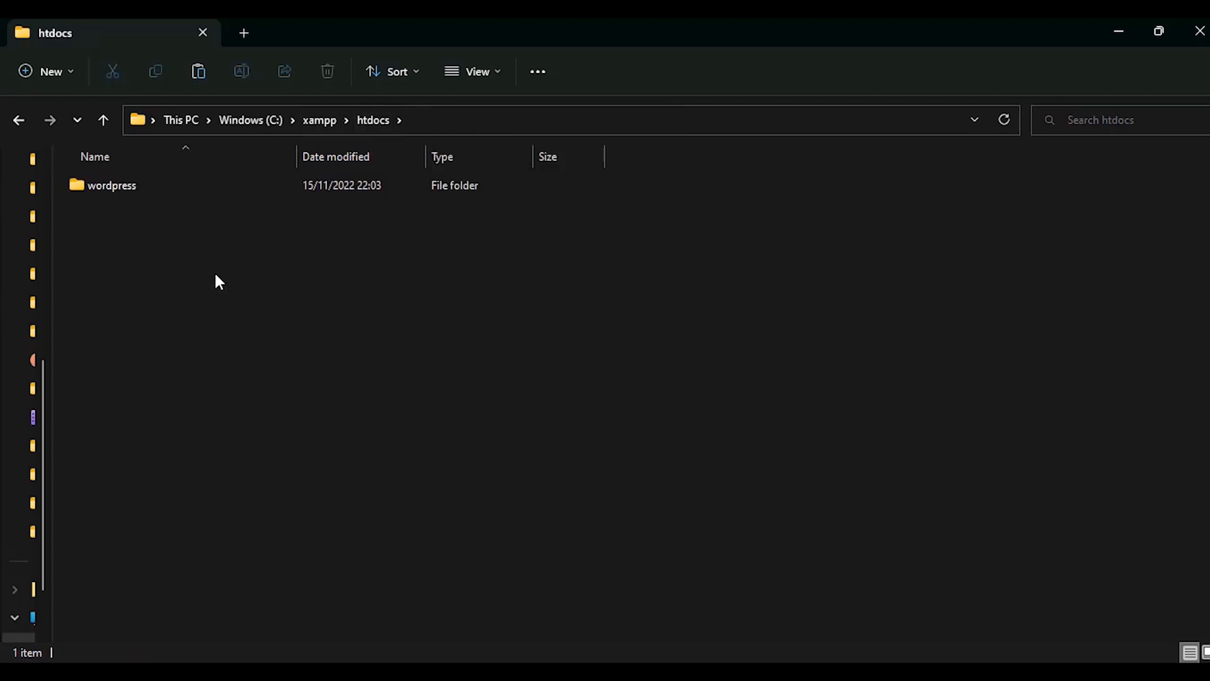
- Confirm the wordpress folder is empty and delete it from htdocs
click(112, 191)
double_click(113, 192)
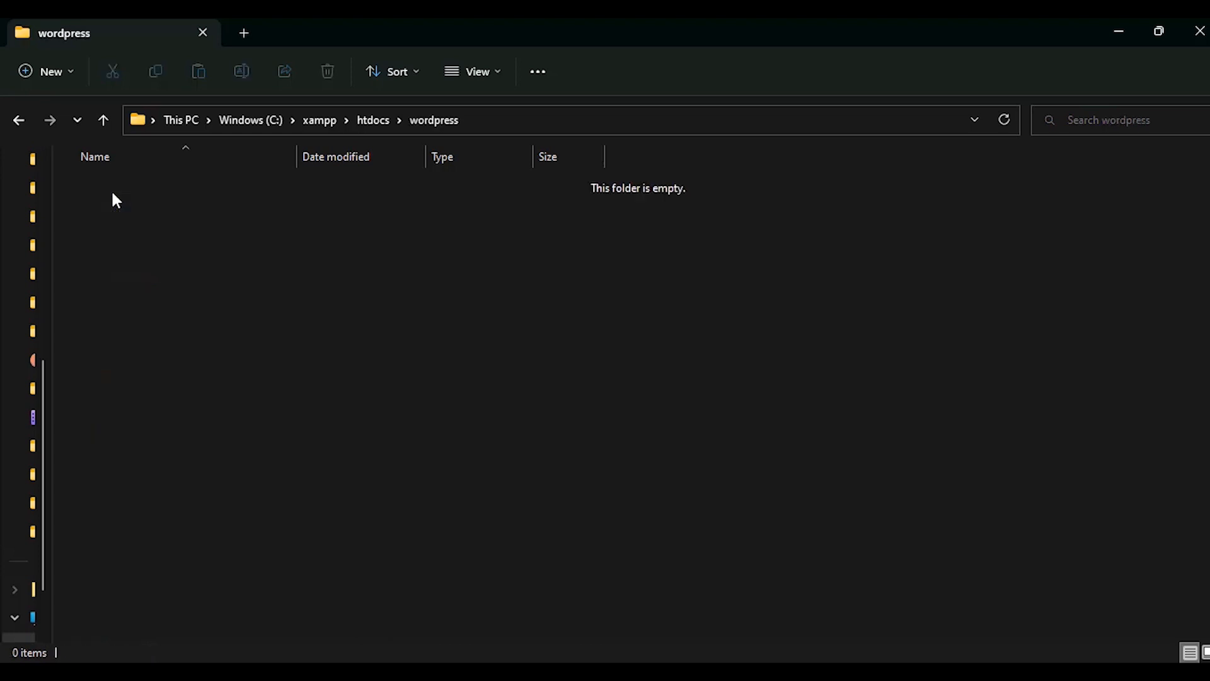
click(383, 119)
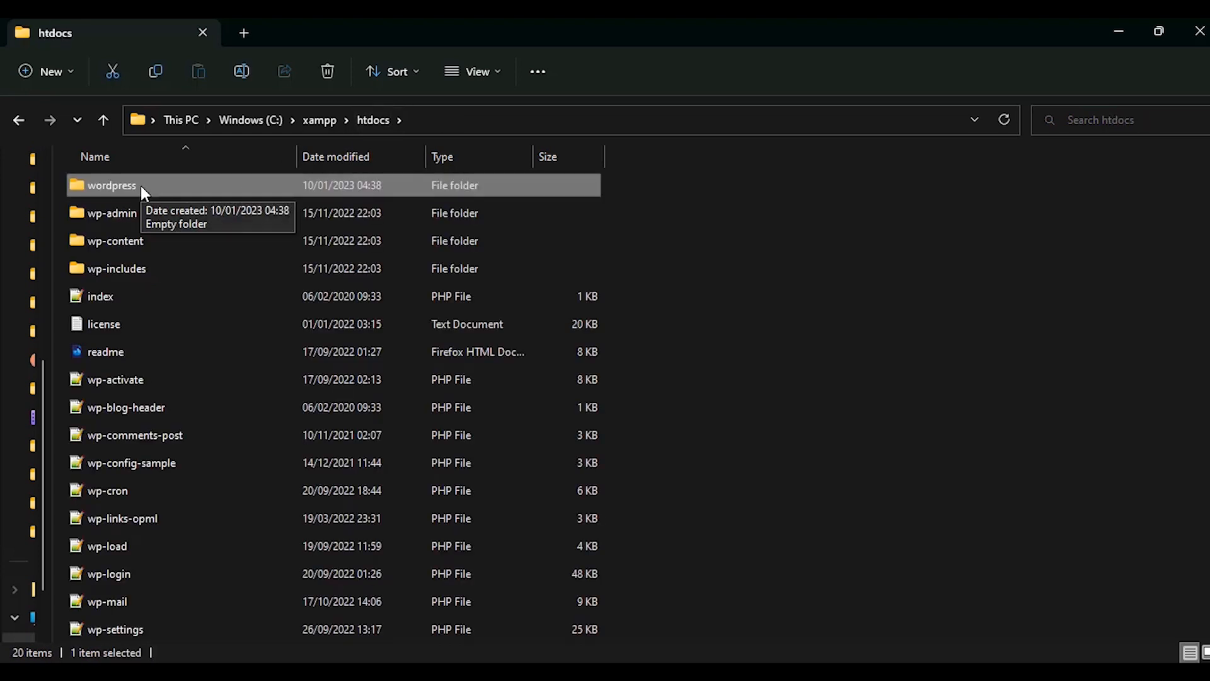
click(141, 186)
key(Delete)
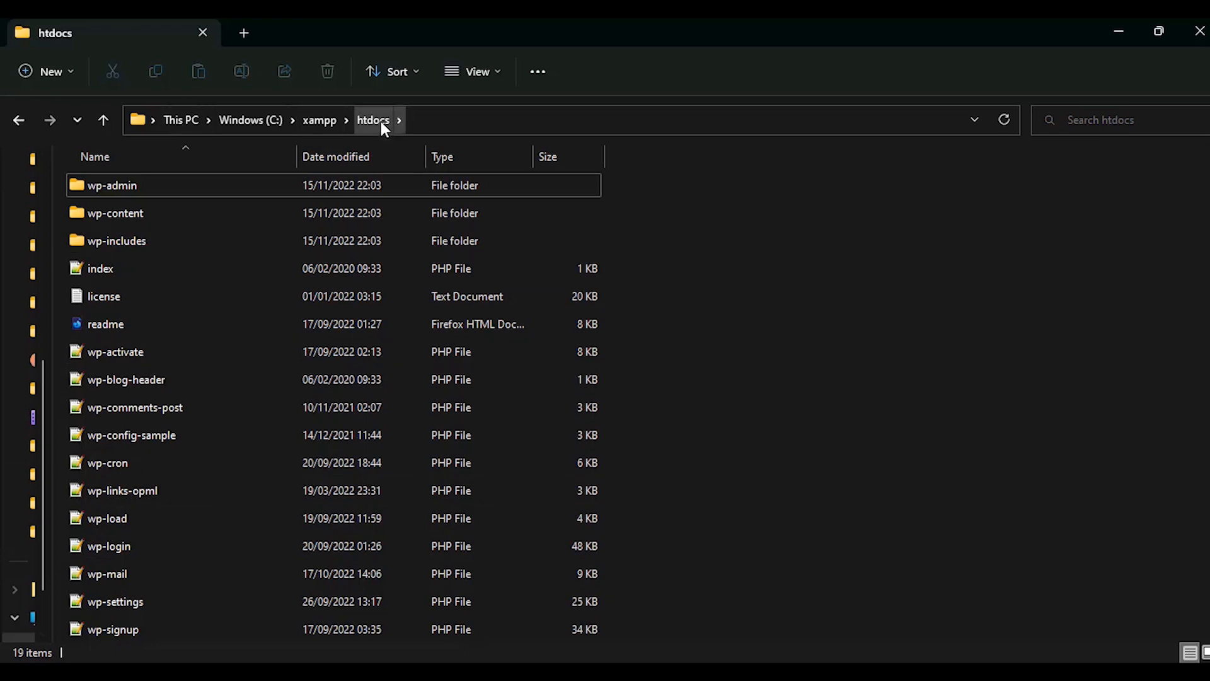
mouse_move(362, 671)
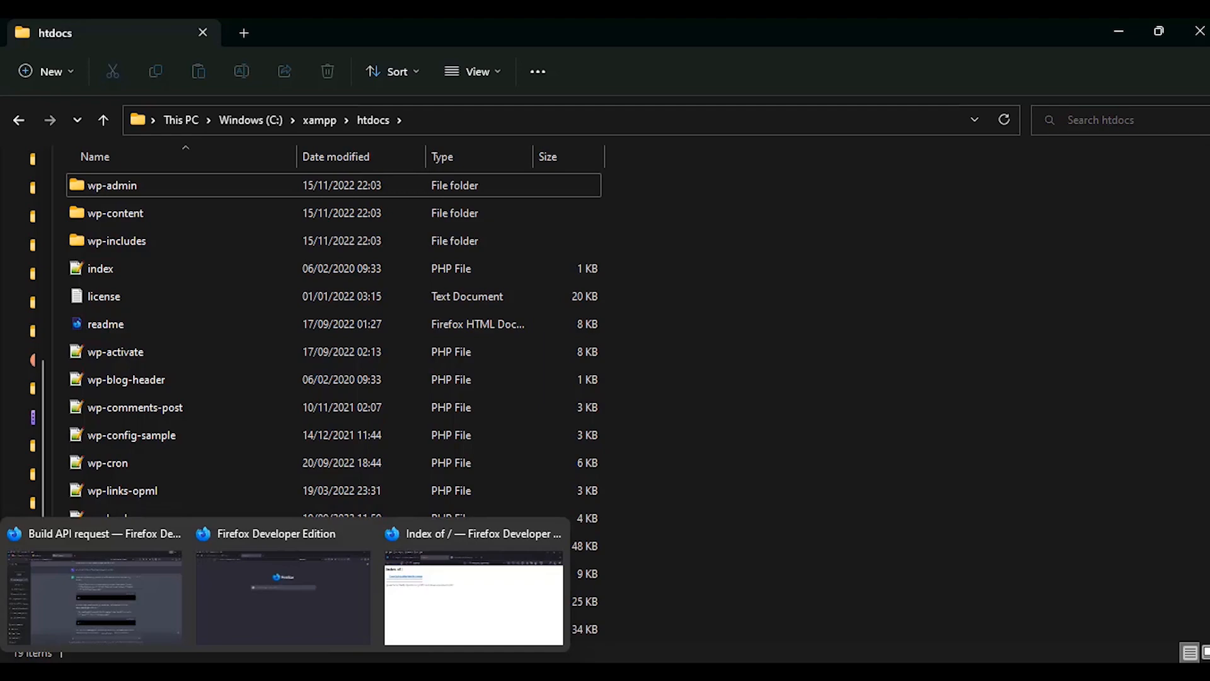
- Reload localhost in Firefox to bring up the WordPress setup language screen
click(472, 599)
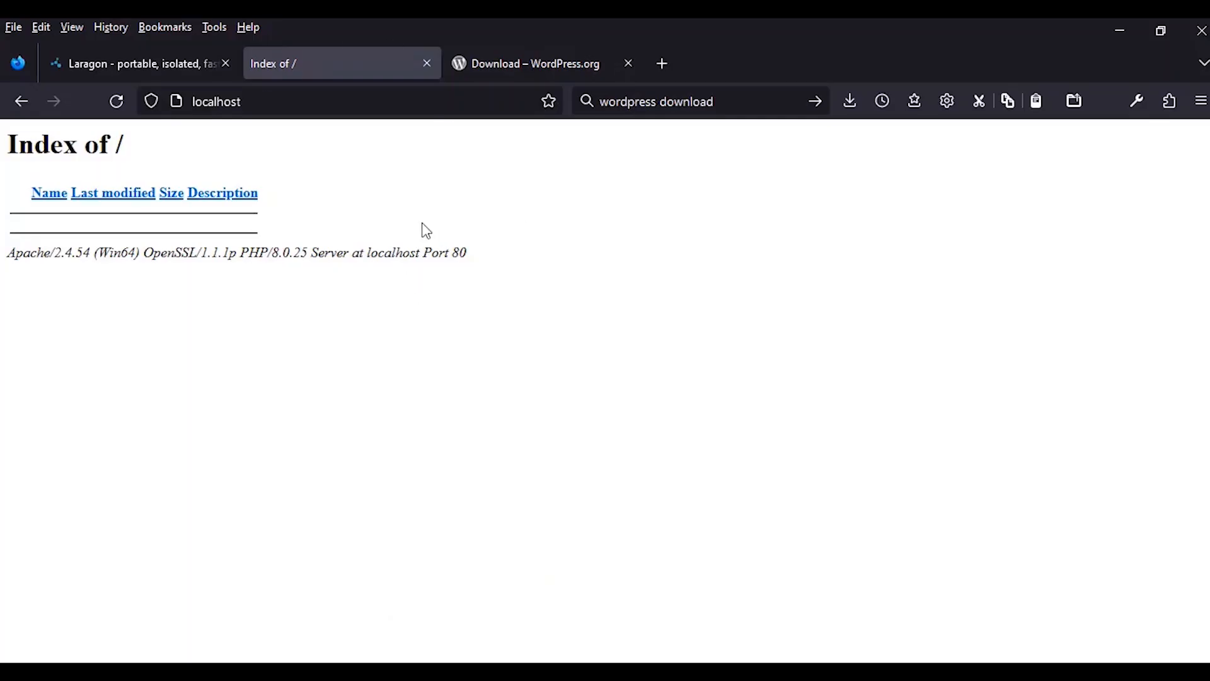
click(116, 103)
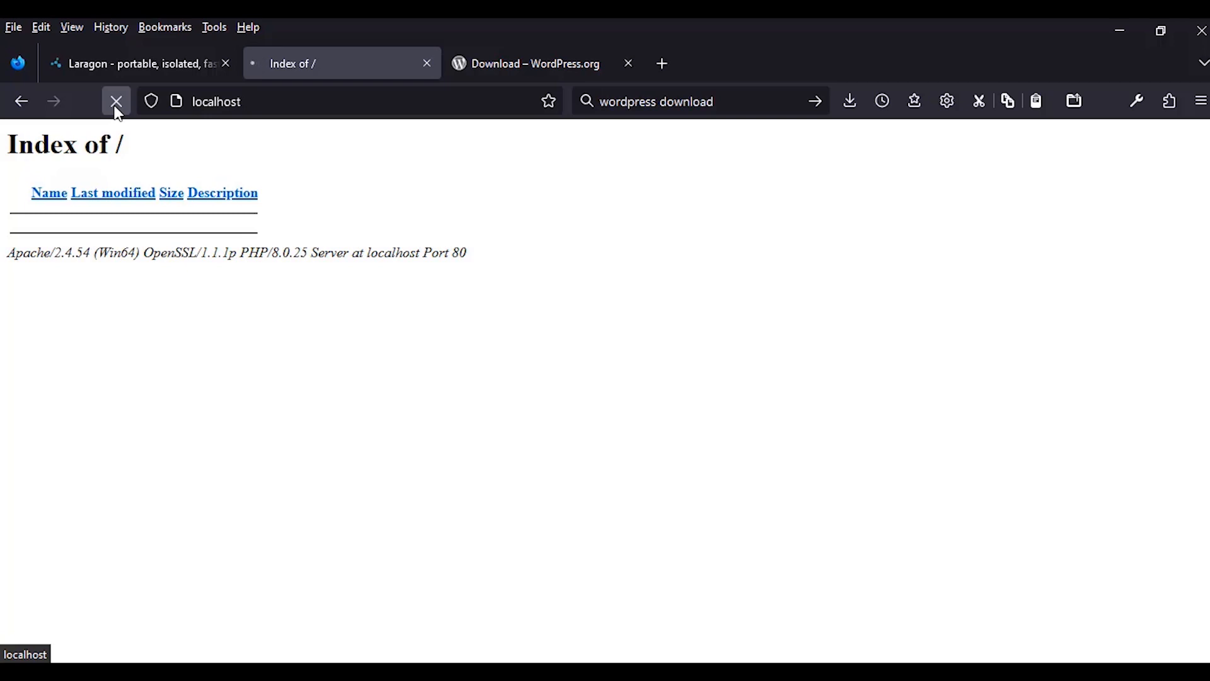
scroll(885, 418, down, 3)
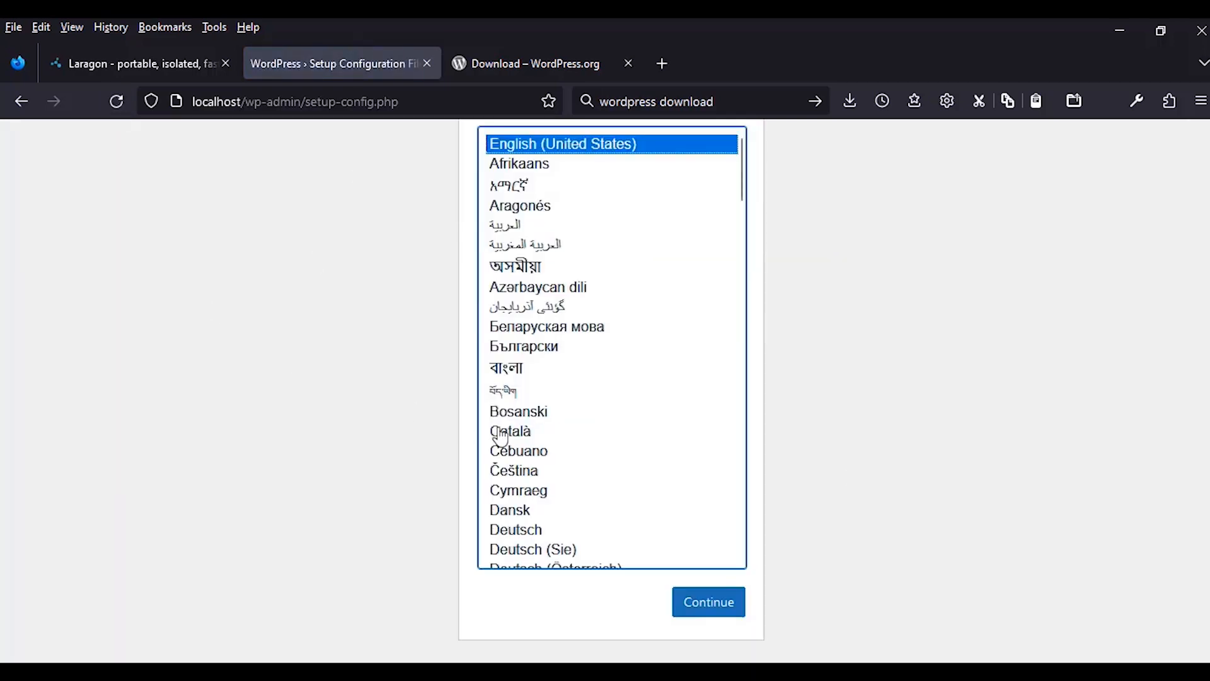
scroll(501, 435, up, 3)
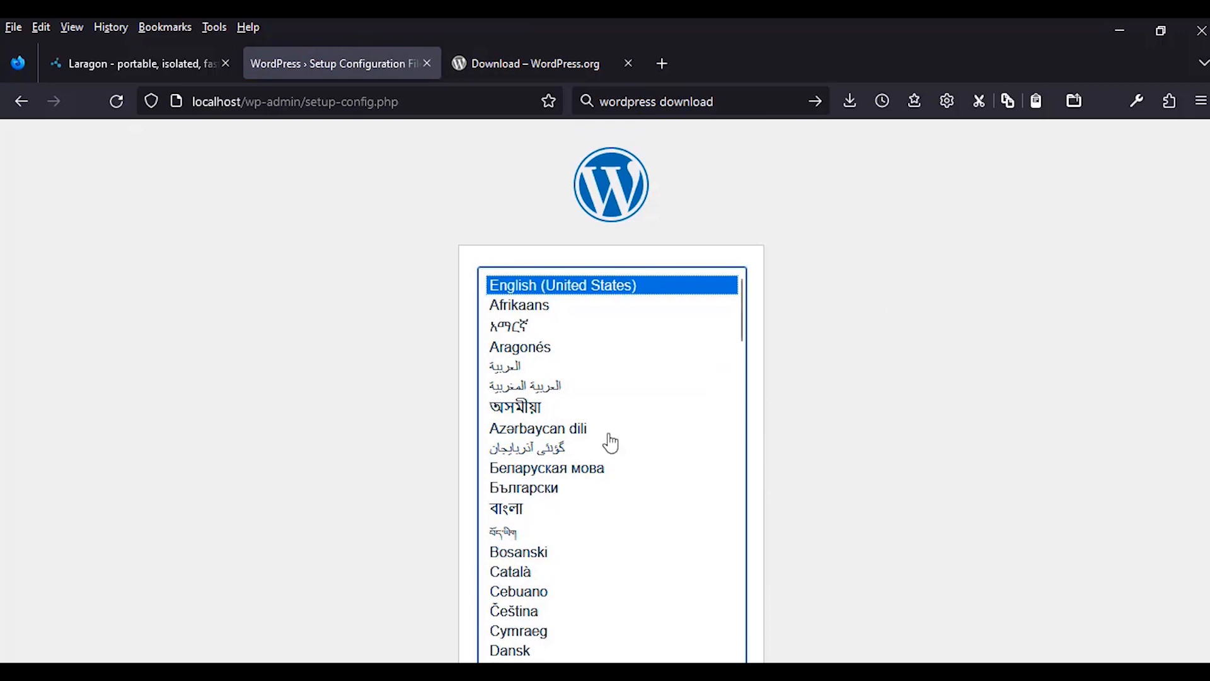
- Close the WordPress download tab and clear the old search text
click(628, 63)
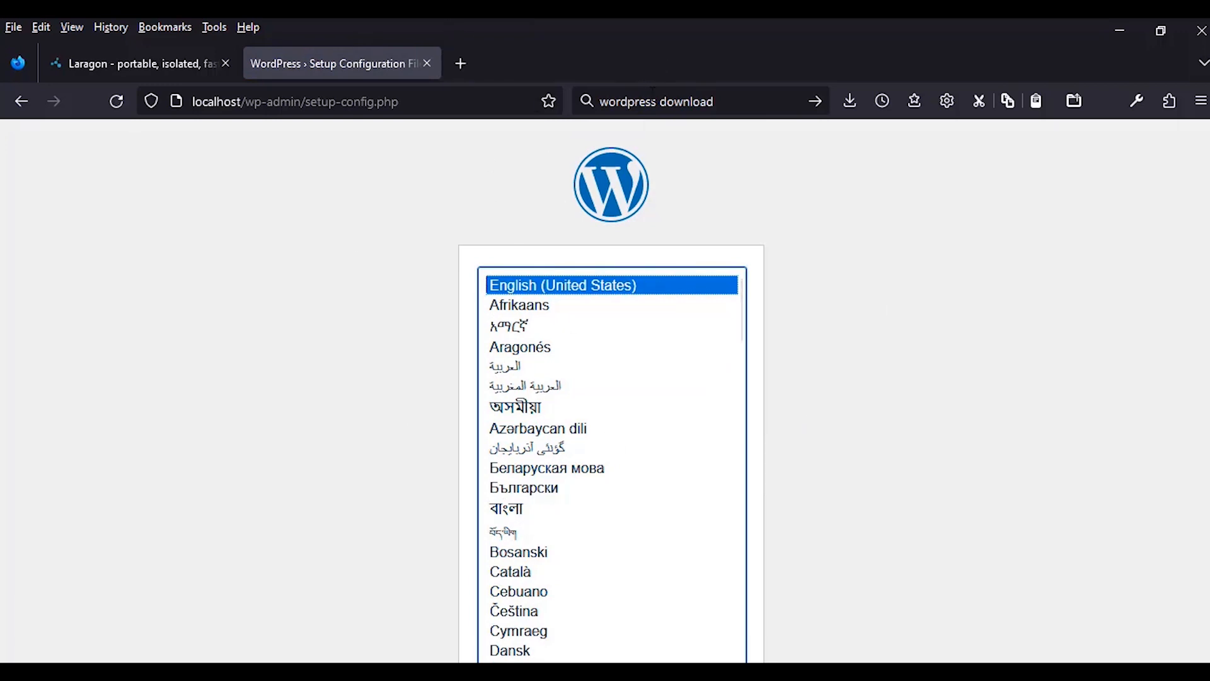
click(655, 94)
key(BackSpace)
click(1002, 244)
scroll(859, 462, down, 3)
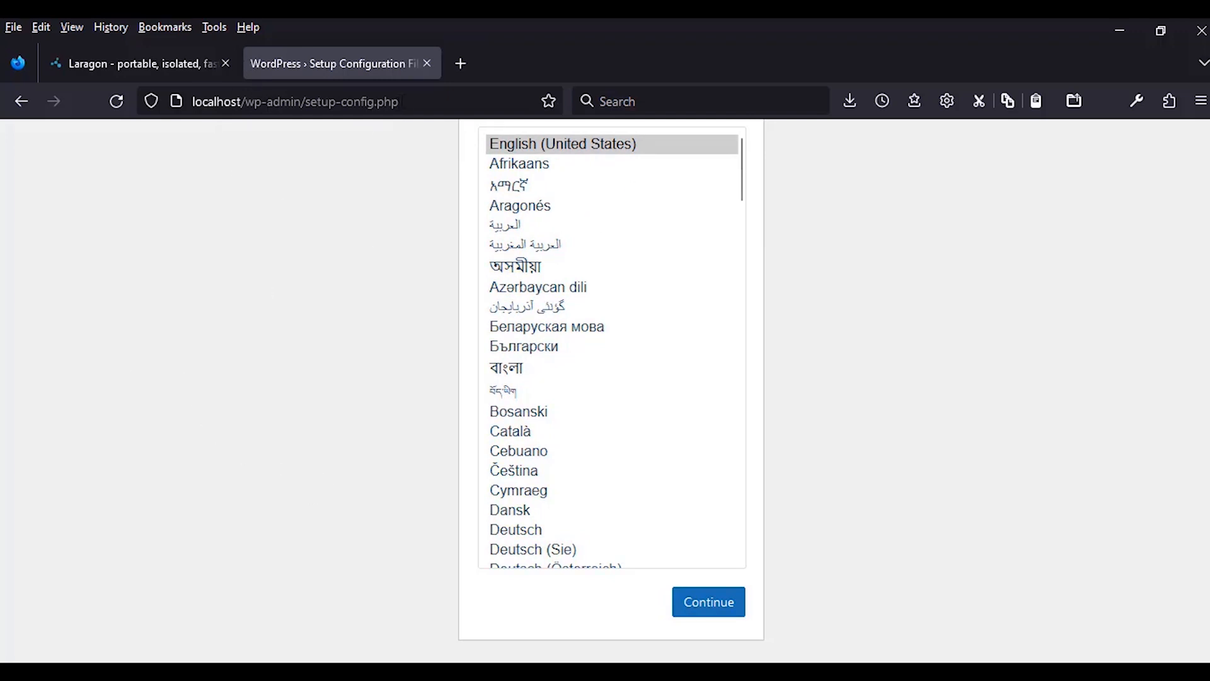
click(459, 63)
- Load localhost/phpmyadmin and enter wptutorial as the new database name under Databases
text(l)
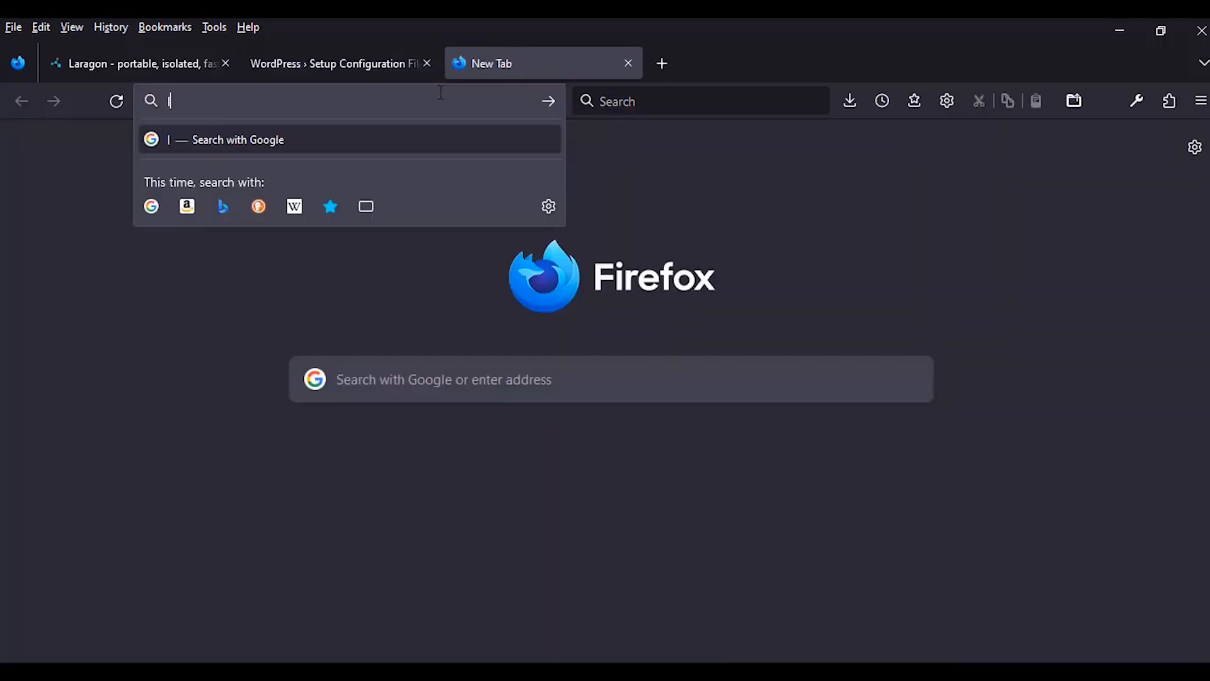
text(ocalhost/)
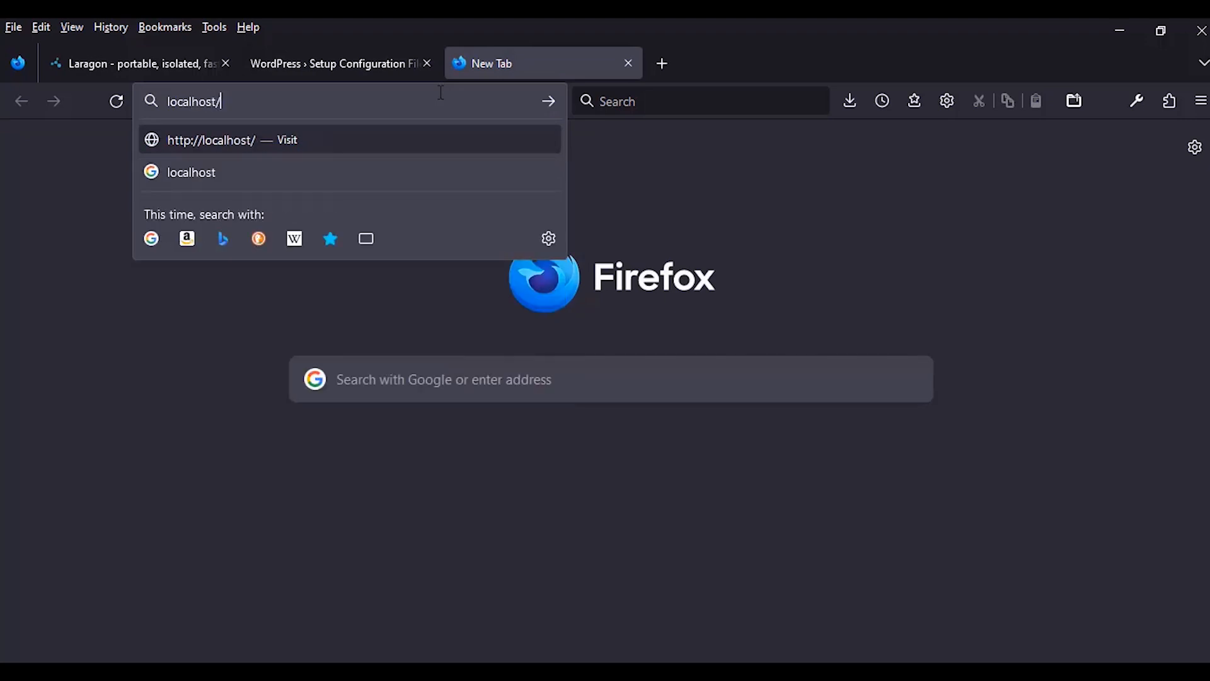
text(phpmyadmin)
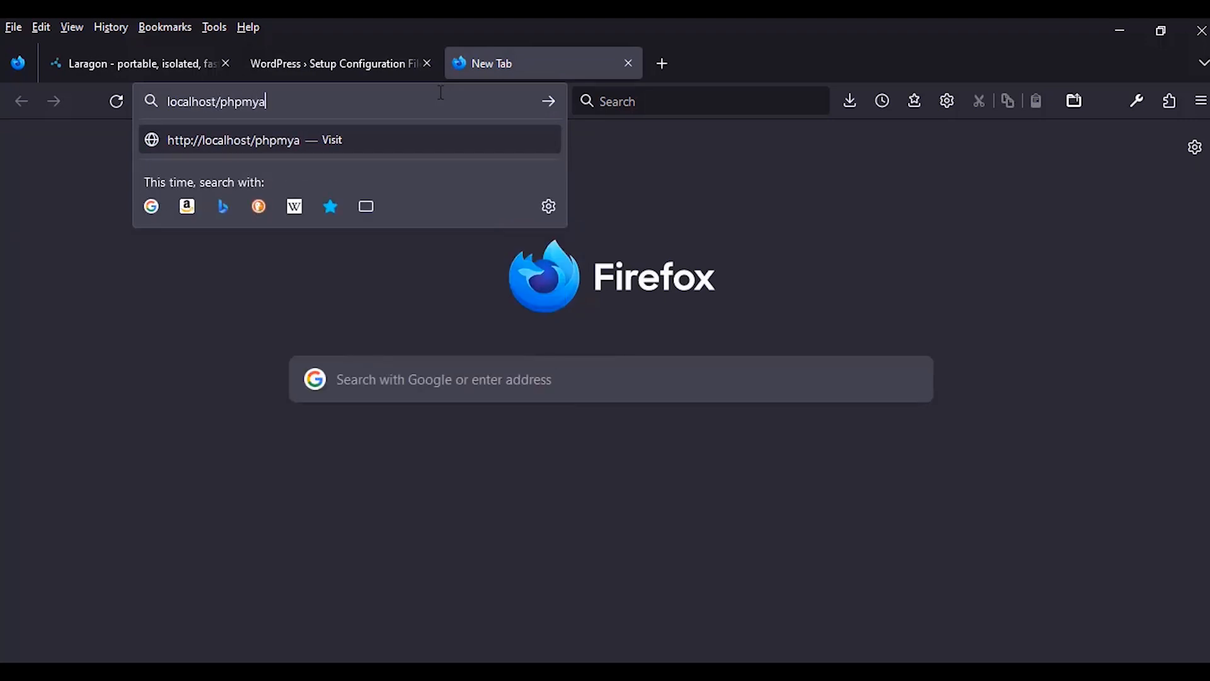
key(Return)
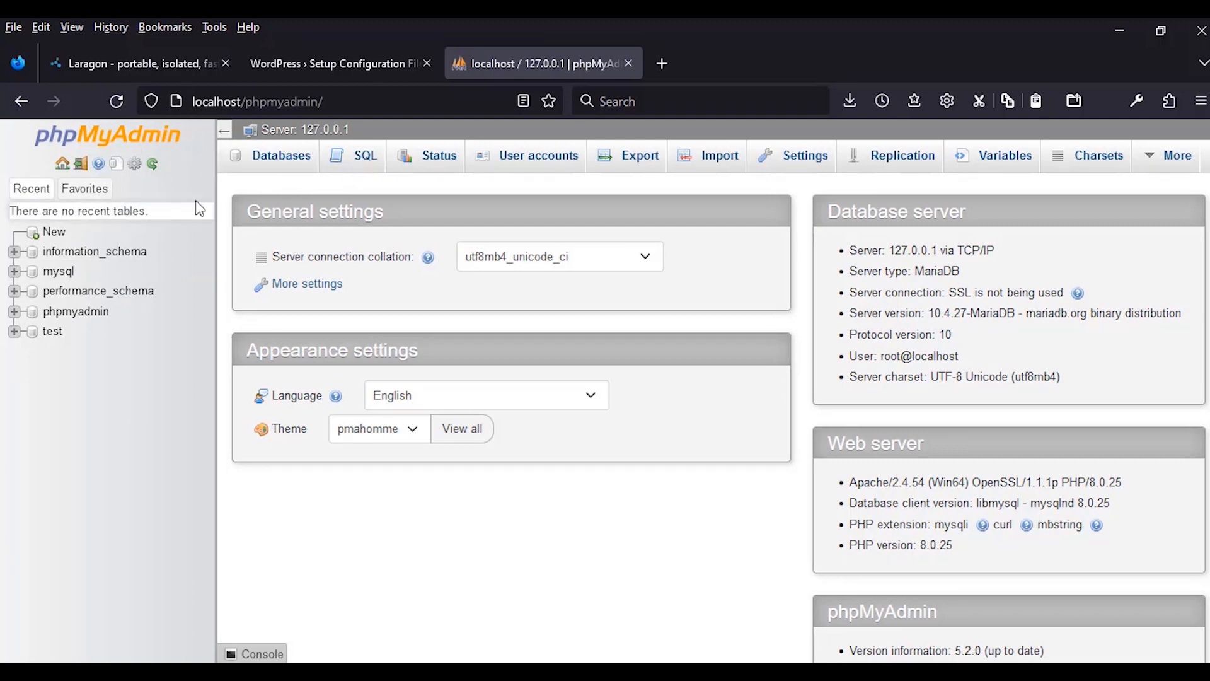
click(261, 165)
click(309, 307)
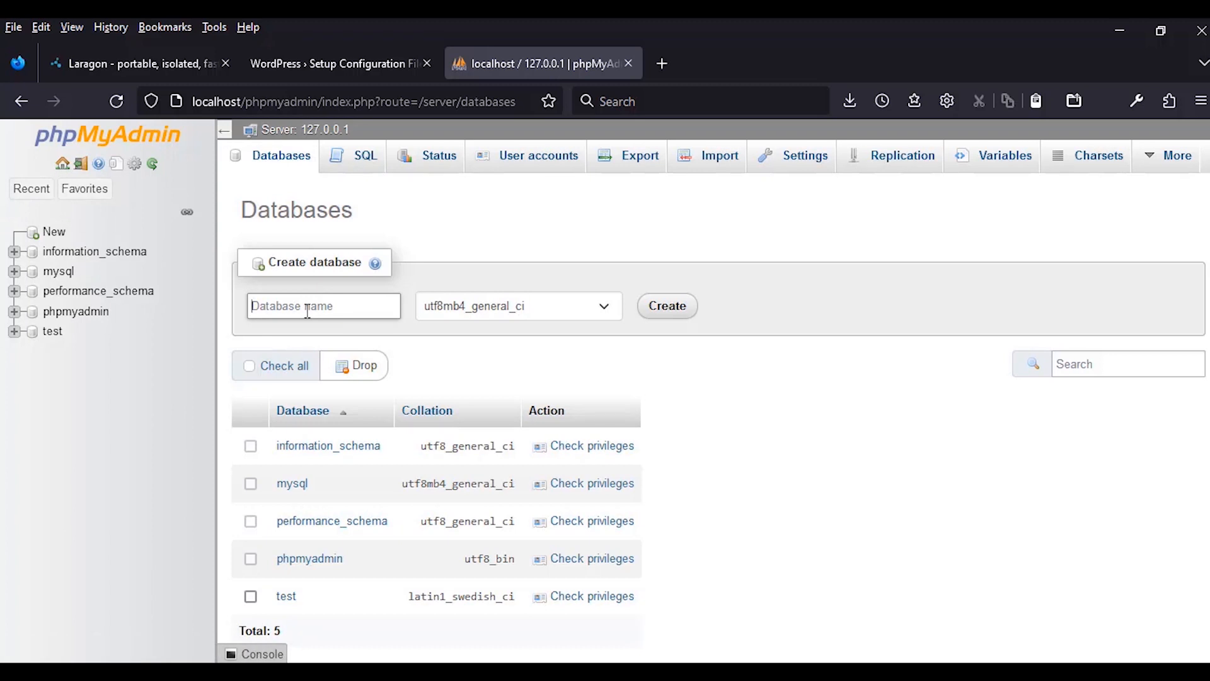
text(wp-d)
key(BackSpace)
key(BackSpace)
key(BackSpace)
text(tutorial)
key(BackSpace)
key(BackSpace)
- Discard the missing index.html prompt and start the notes with 'database name : wptutorial'
double_click(277, 308)
key(ctrl+c)
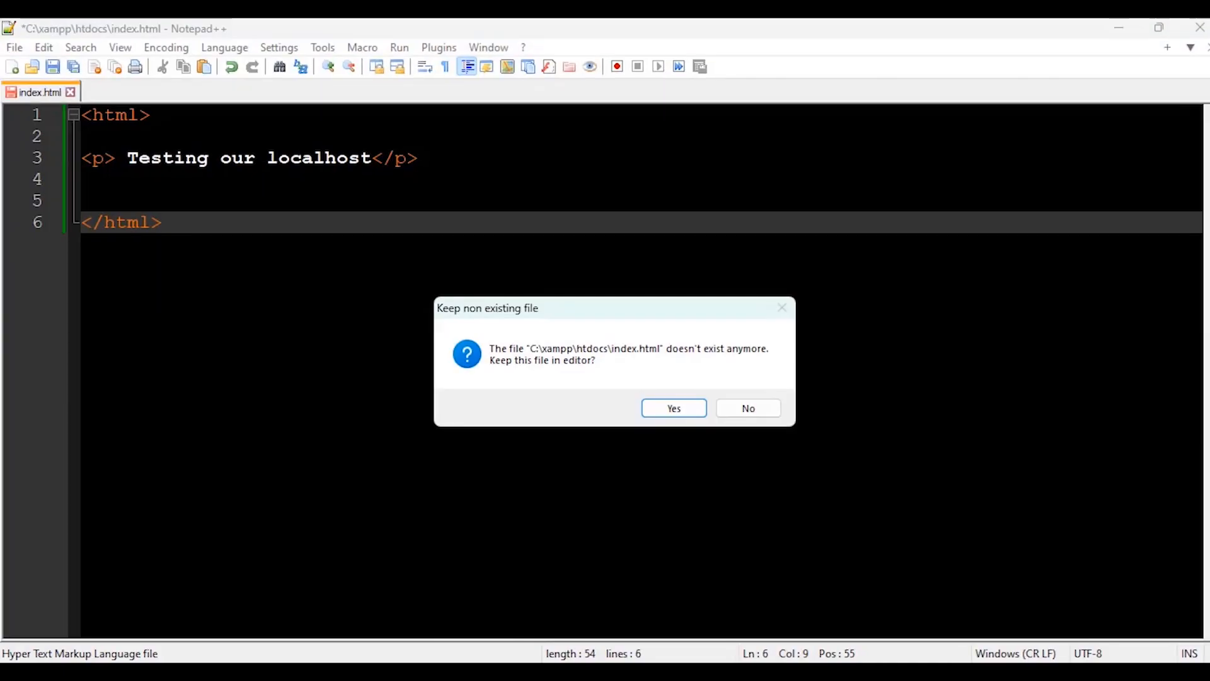
click(747, 407)
key(ctrl+v)
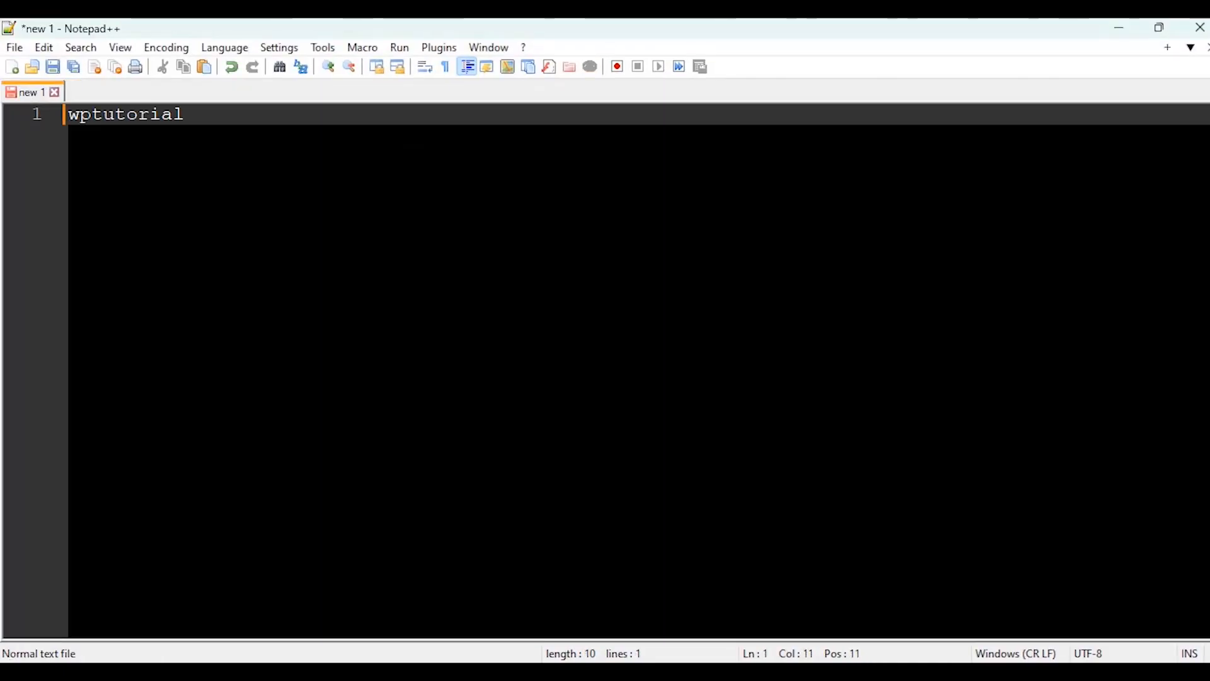
key(Home)
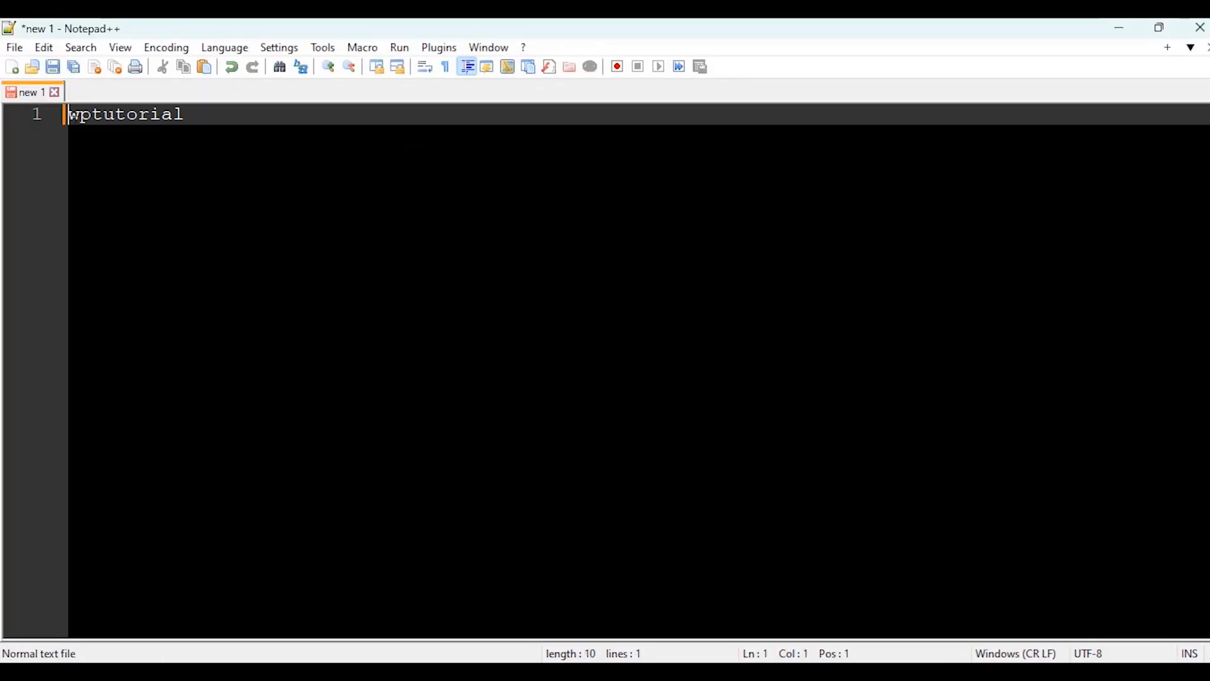
text(database )
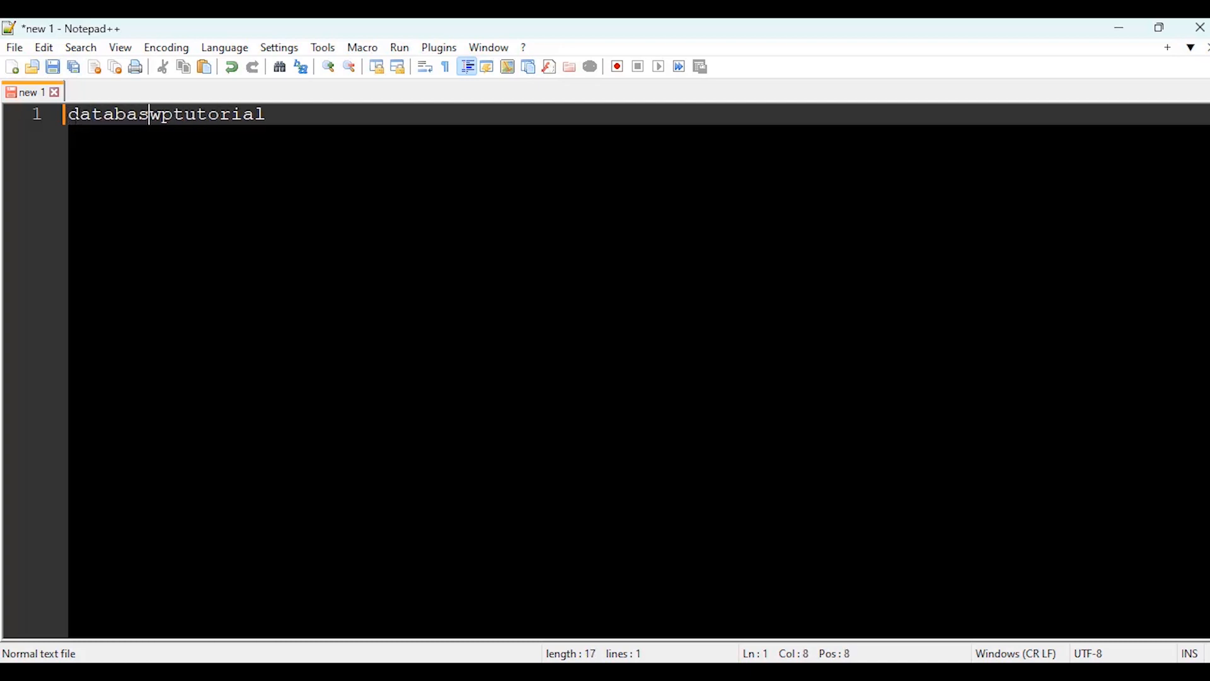
text(name :)
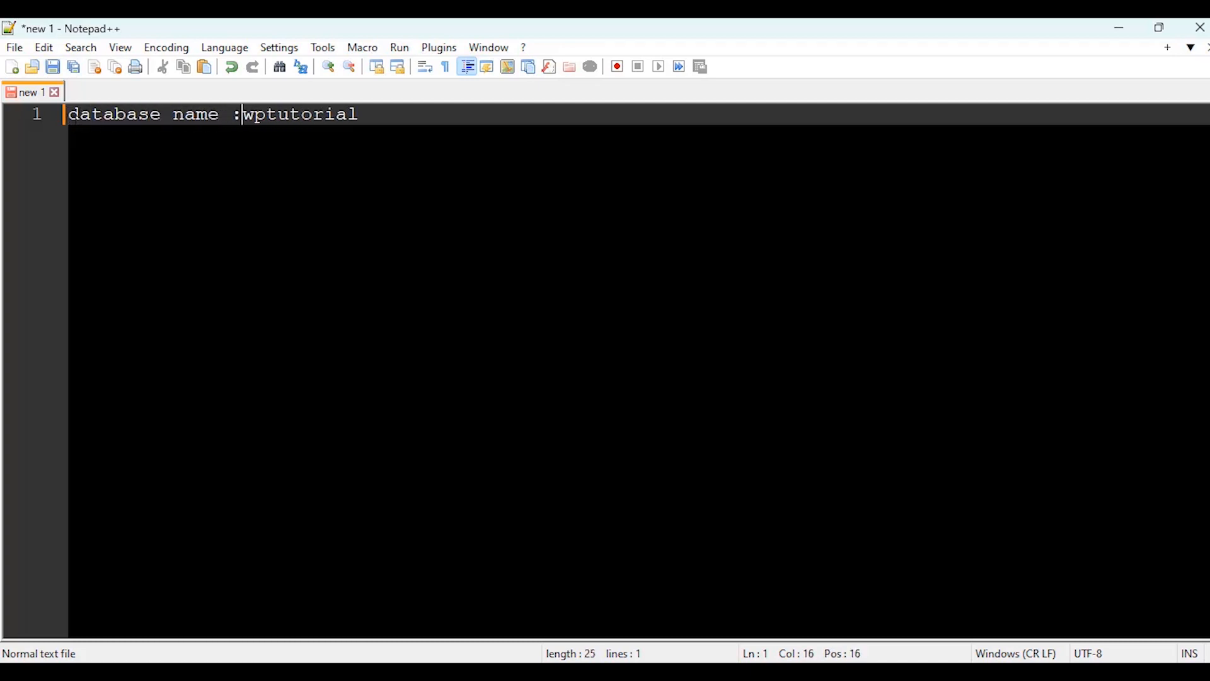
- Add a 'database user :' line with the user name and an empty 'database password :' line
click(419, 108)
key(Return)
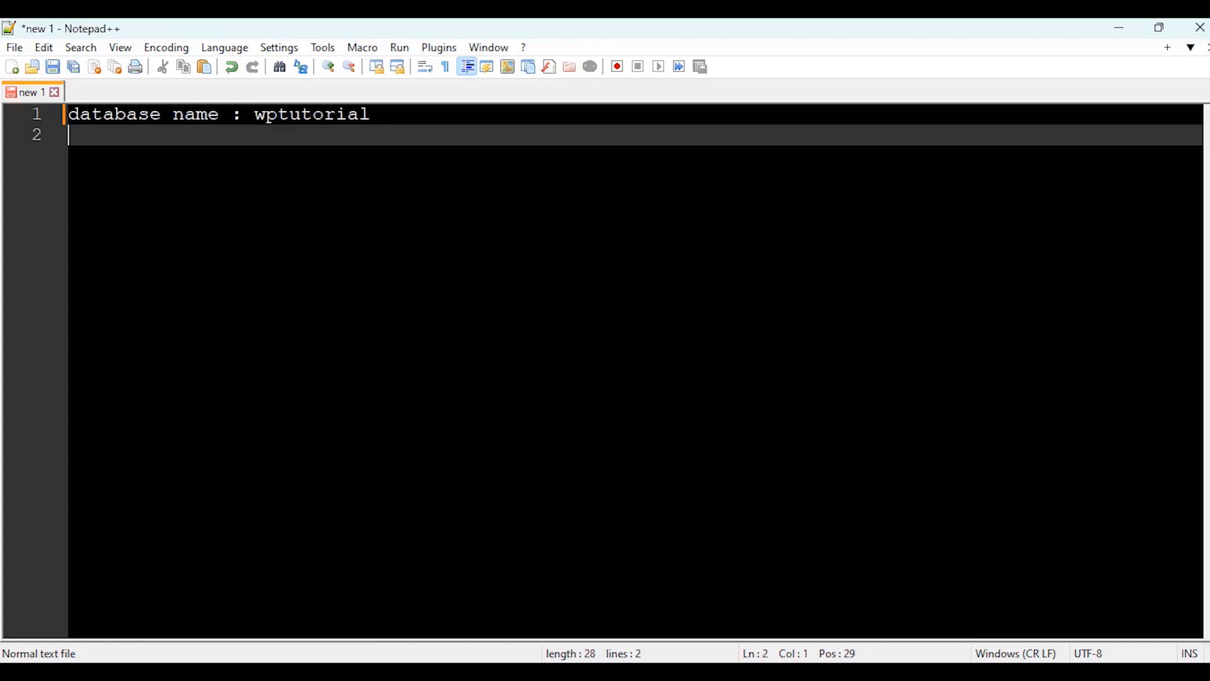
text(database user )
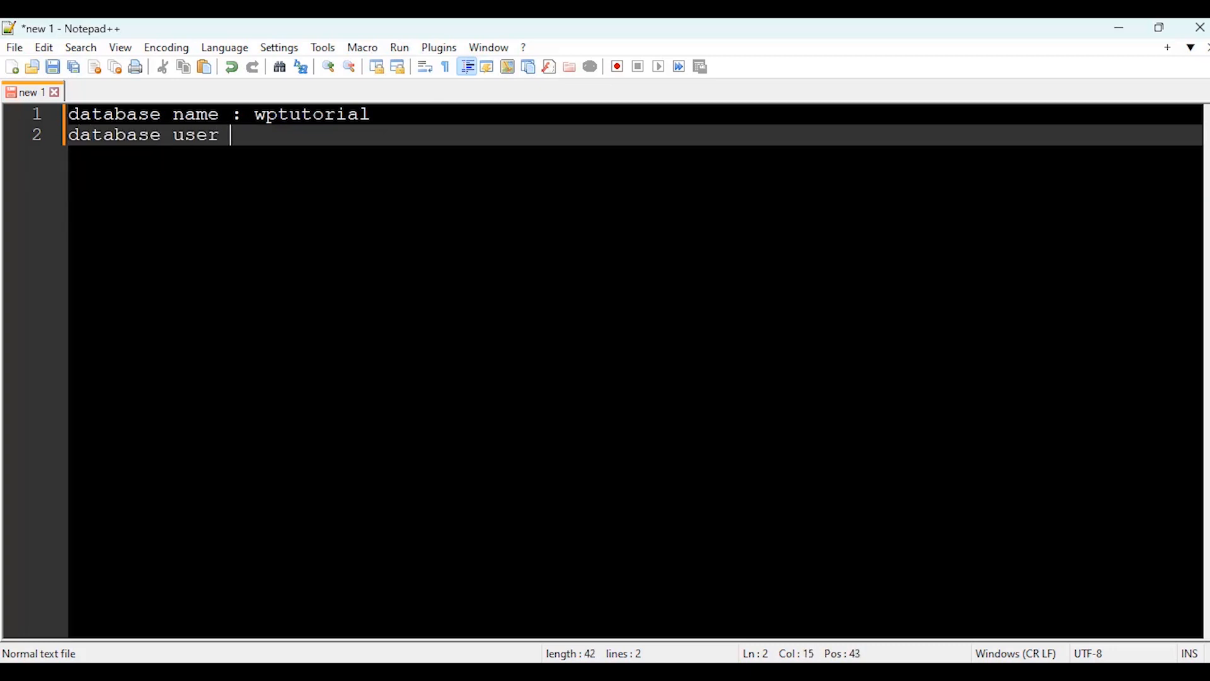
text(: Joe)
key(Return)
text(database passwors)
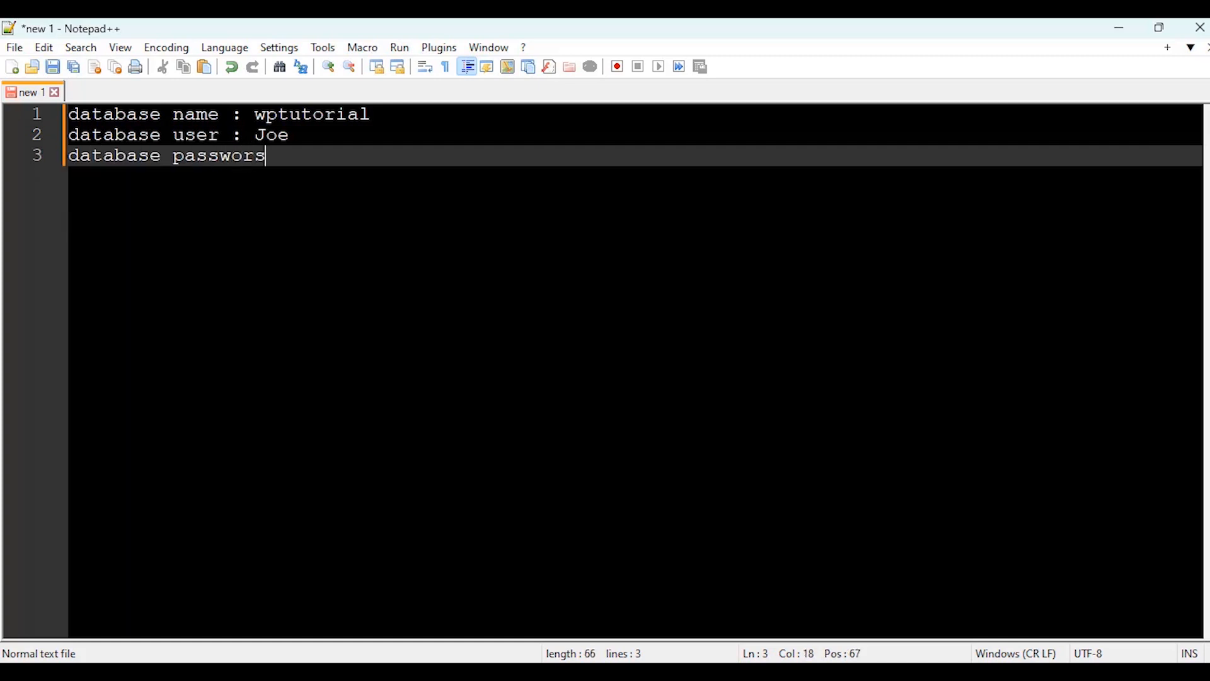
key(BackSpace)
text(d :)
click(1119, 28)
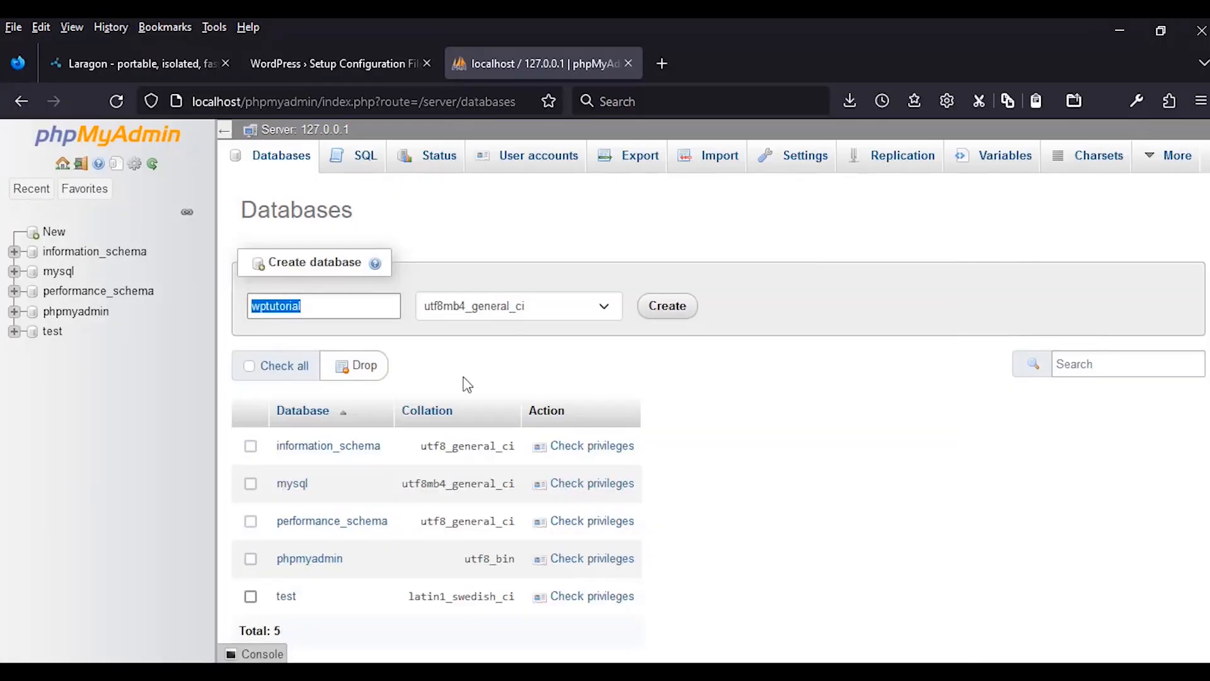
- Create the wptutorial database, view it in the tree, then return to the Databases list
click(297, 313)
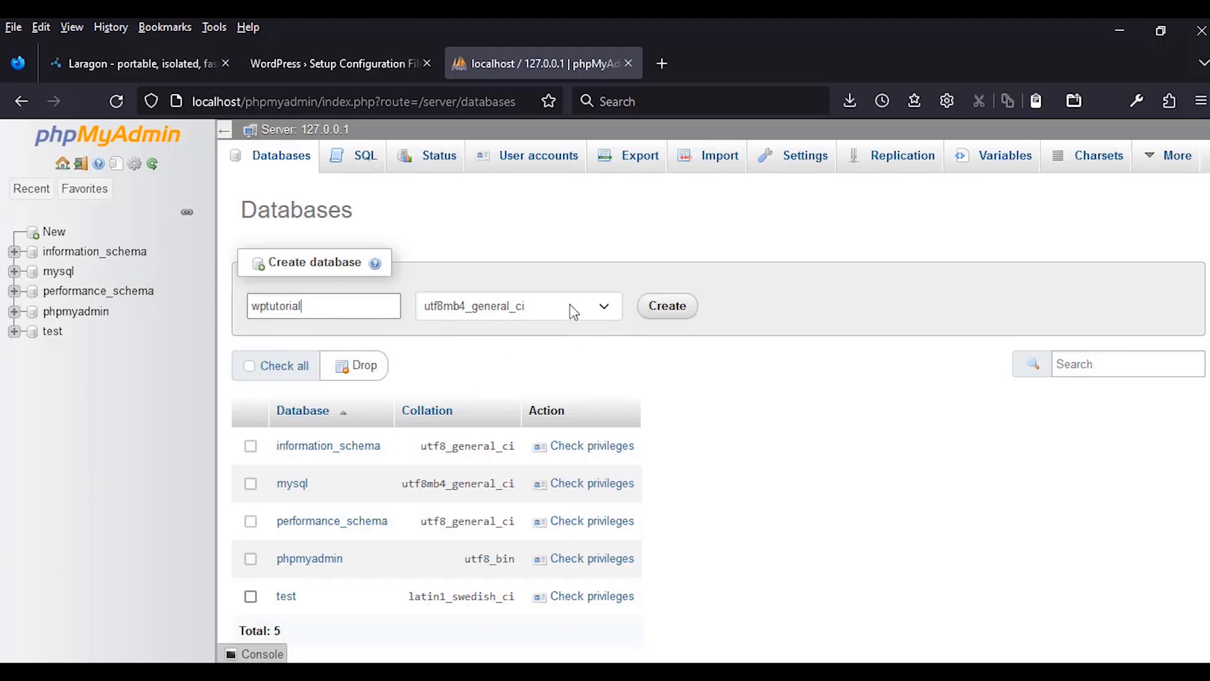
click(667, 311)
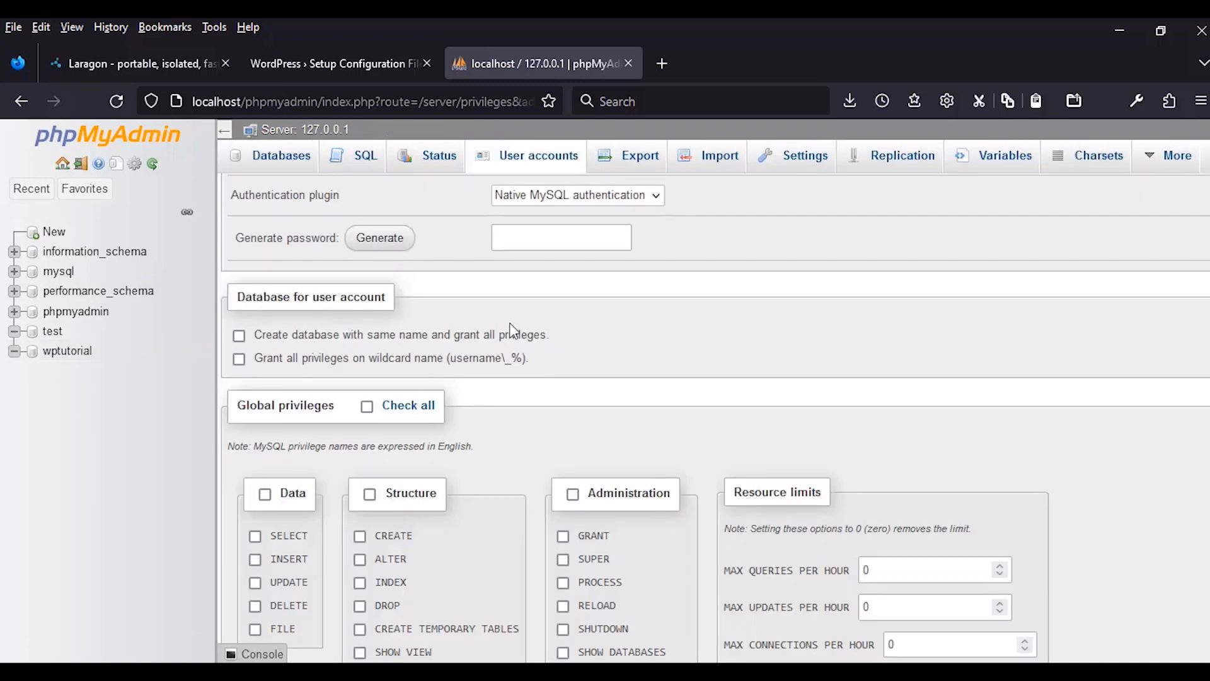
click(60, 360)
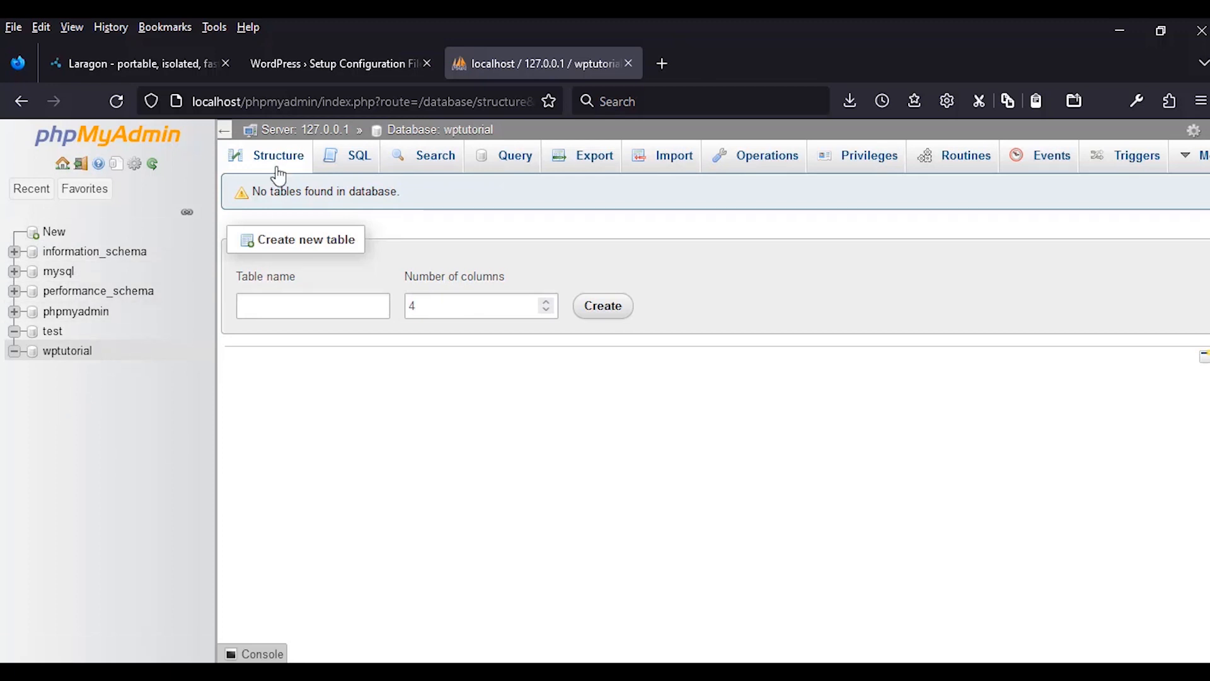
click(45, 232)
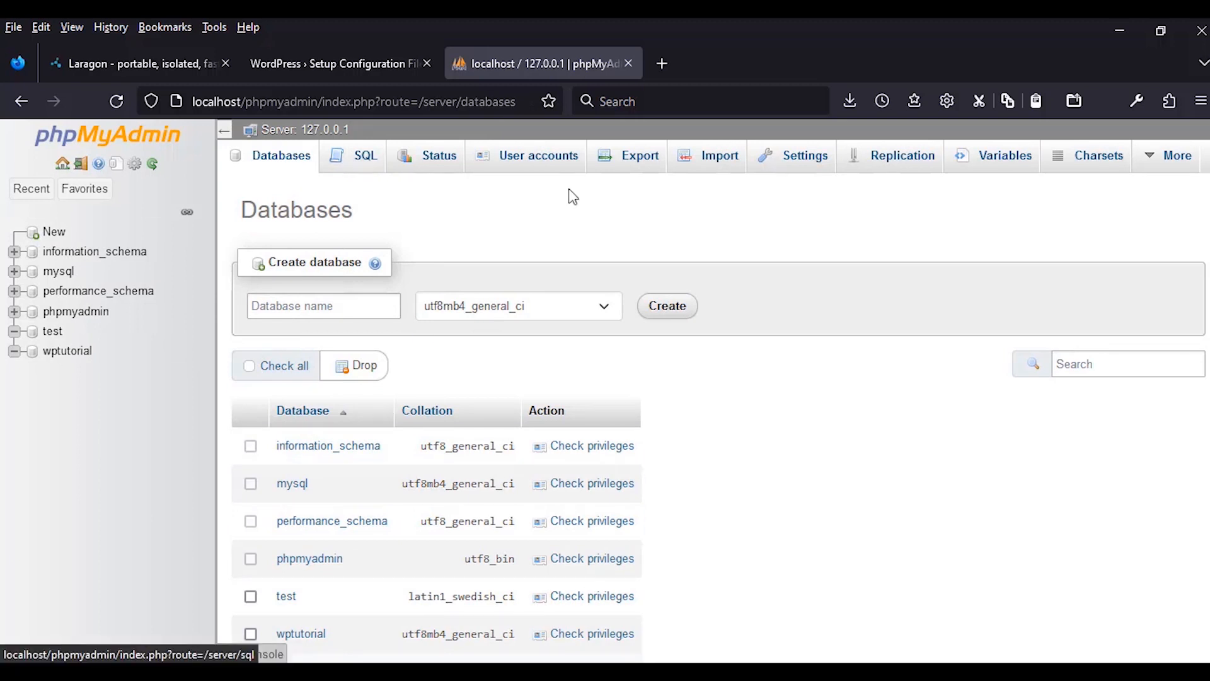
- Start a new user account with the database user name, Local host and a generated password
click(535, 169)
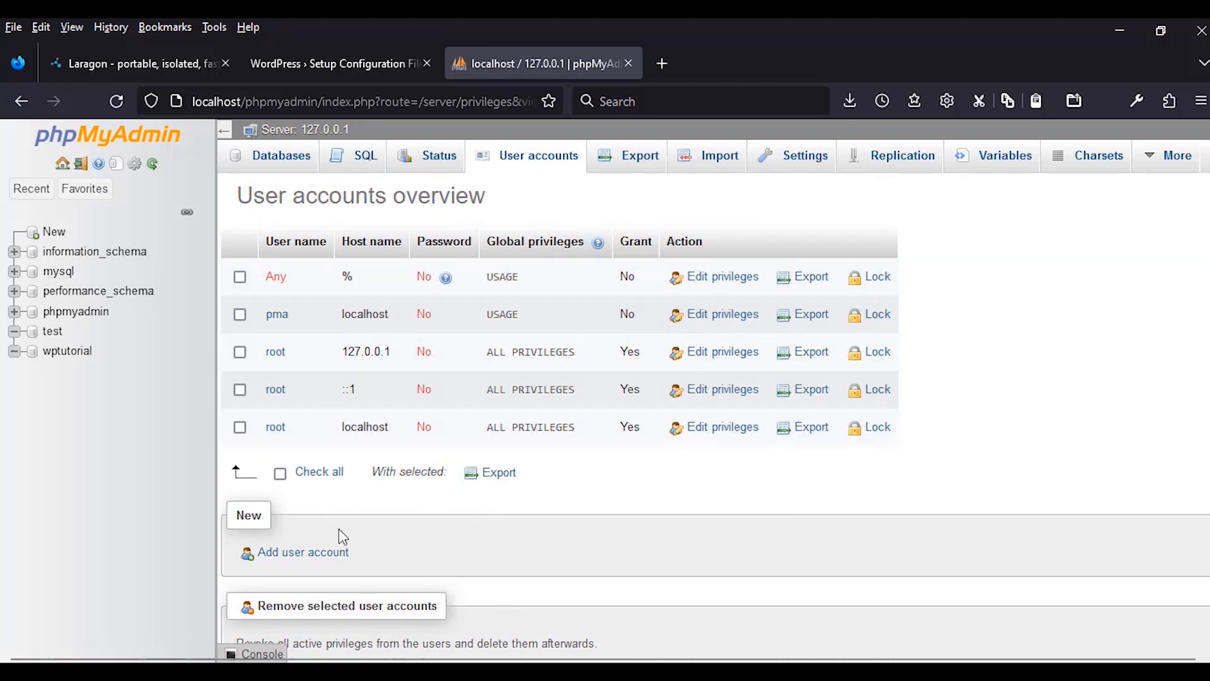
scroll(299, 572, down, 3)
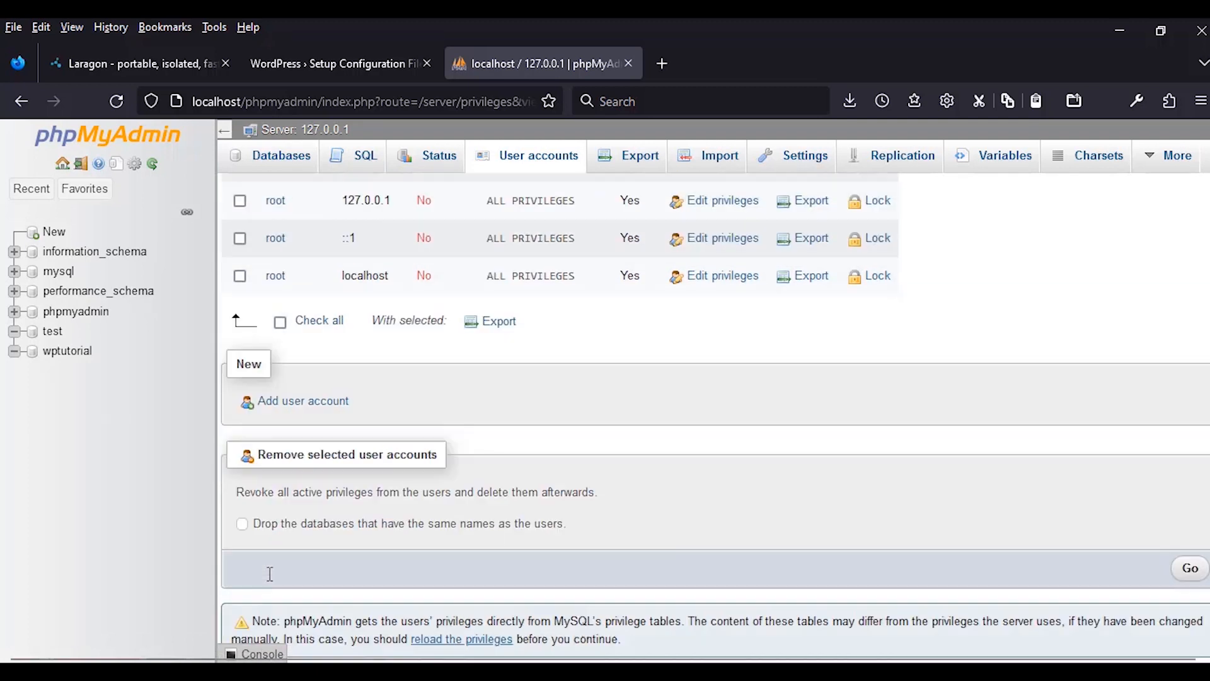
click(294, 372)
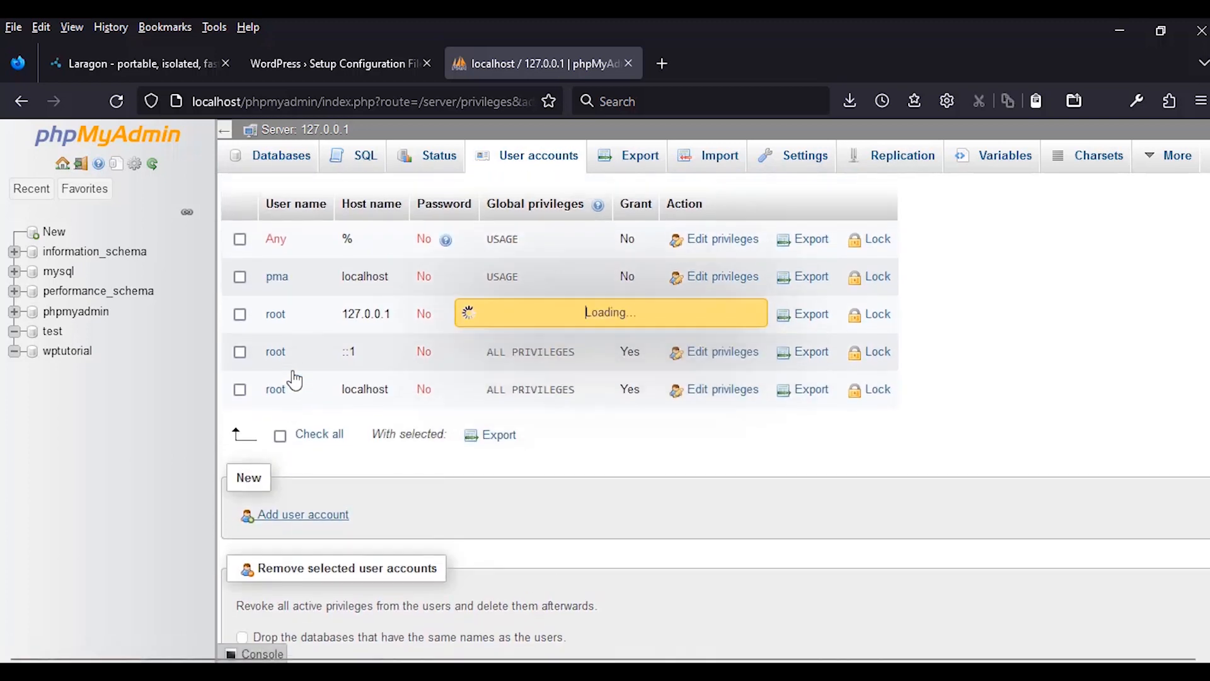
click(518, 290)
text(j)
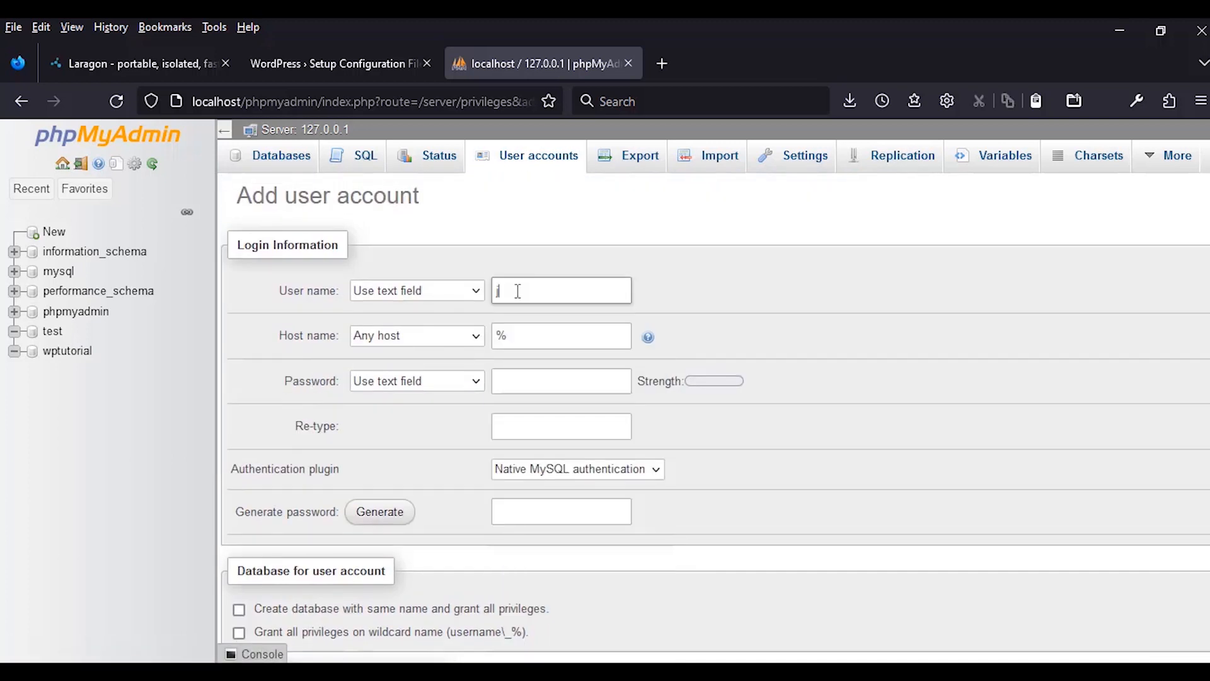
text(oe)
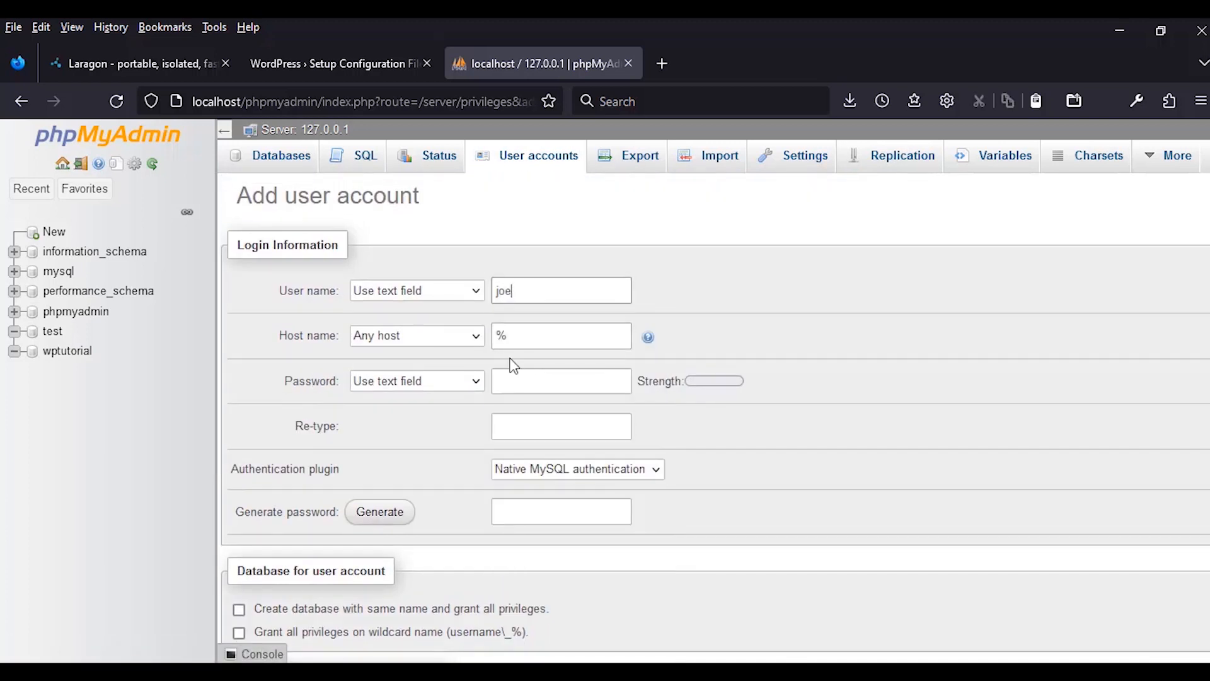
click(400, 337)
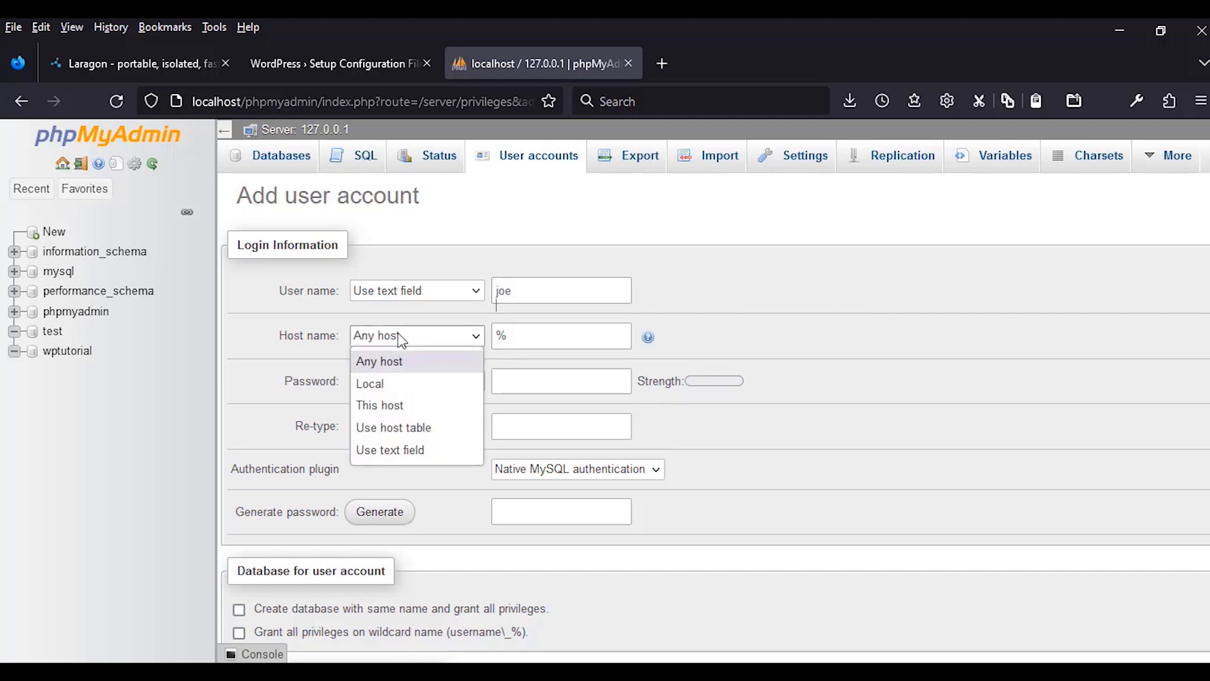
click(392, 383)
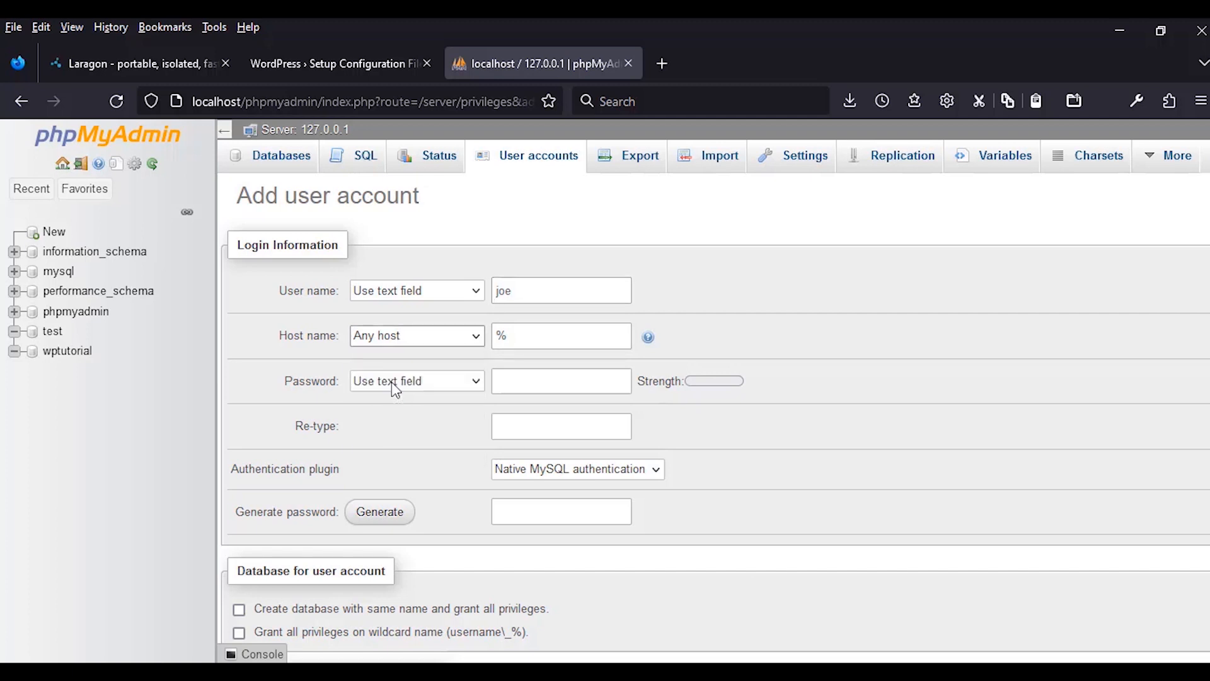
click(385, 512)
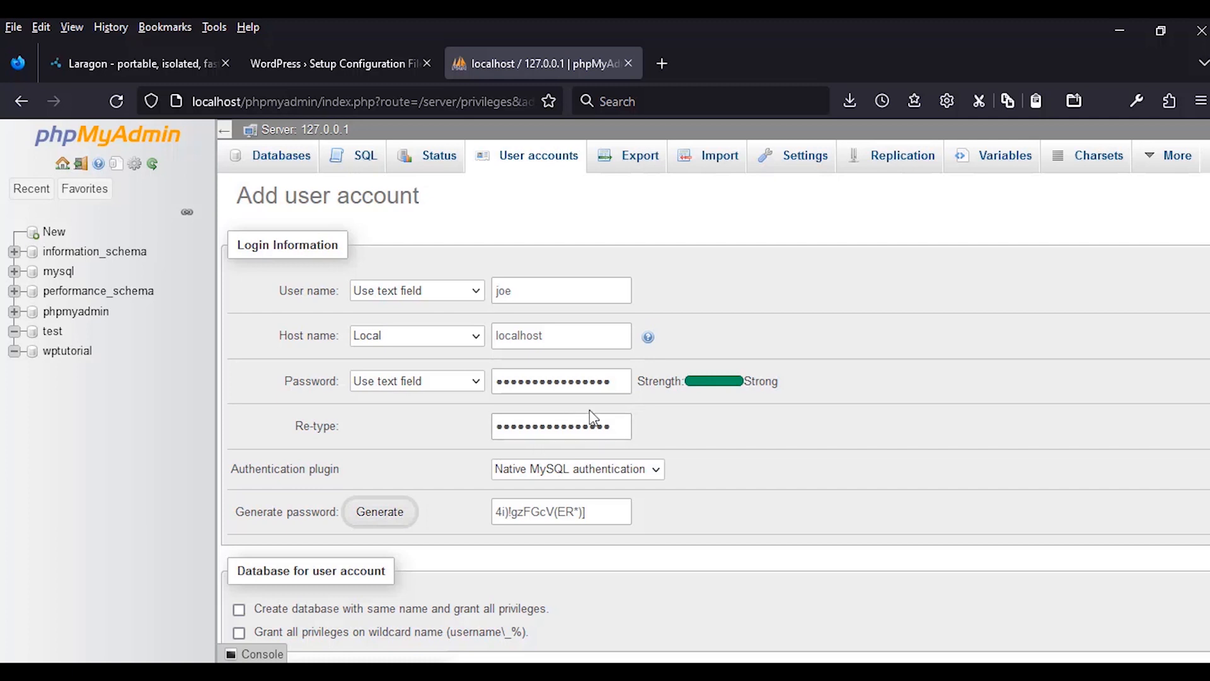
click(590, 381)
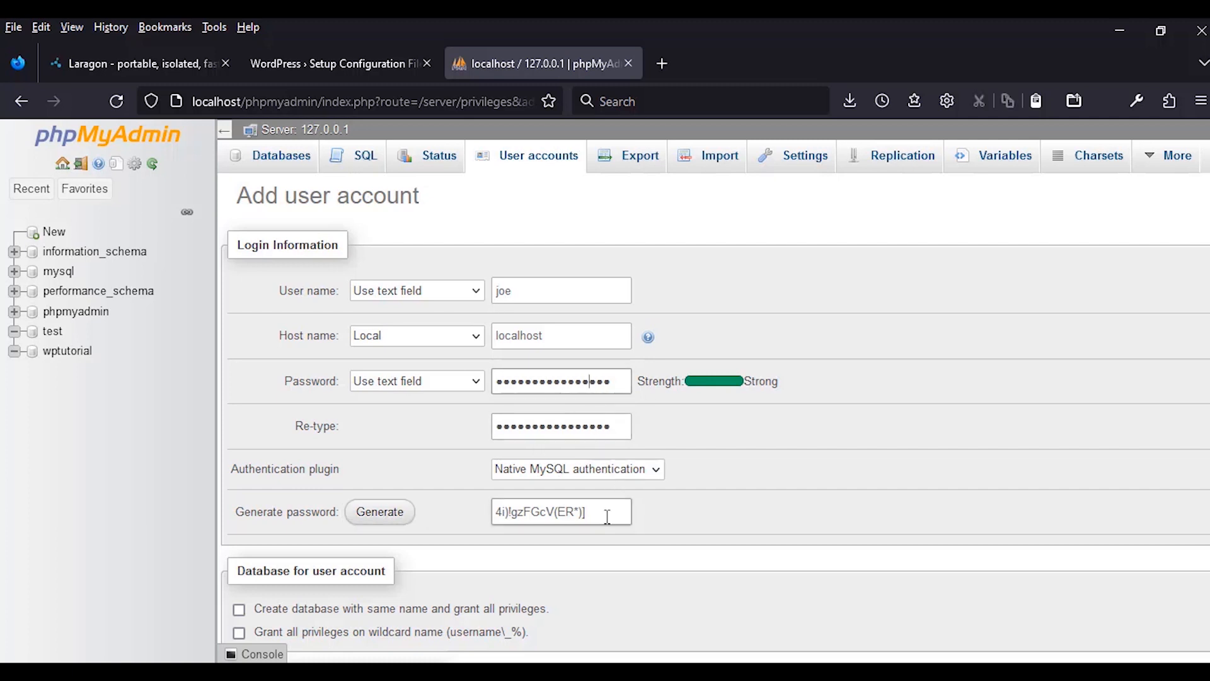
- Copy the generated password onto the notes' database password line
drag(607, 516, 479, 515)
key(ctrl+c)
key(alt+Tab)
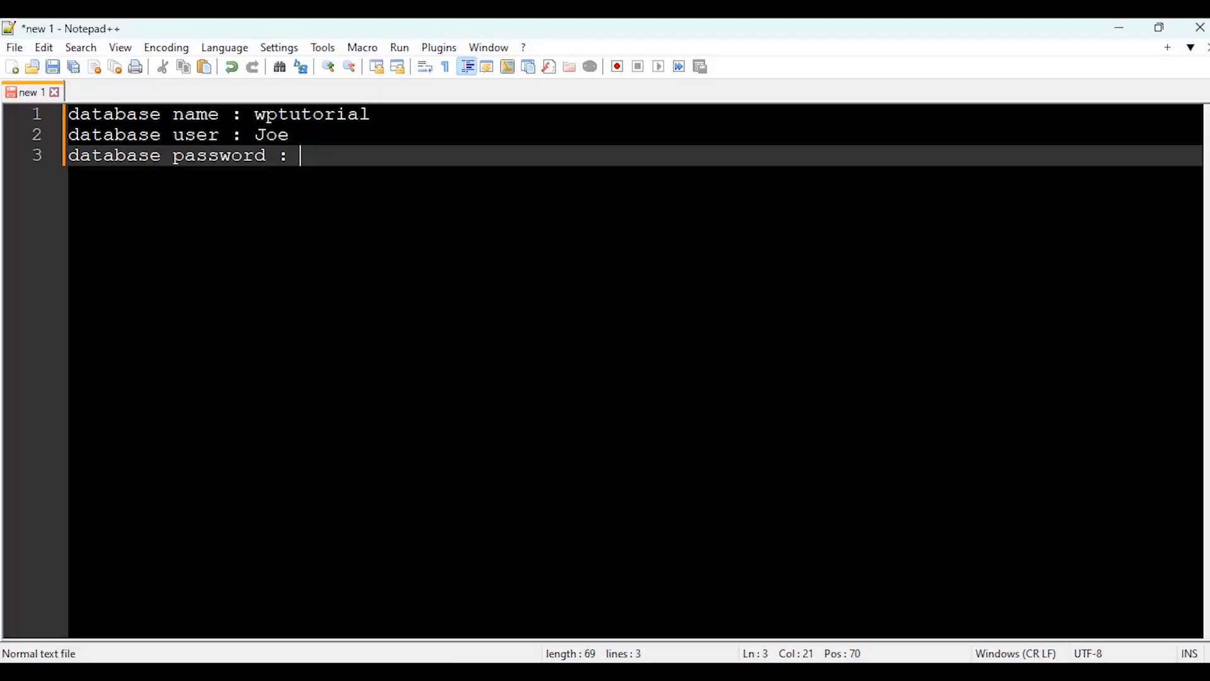
key(ctrl+v)
drag(290, 134, 257, 135)
click(1110, 24)
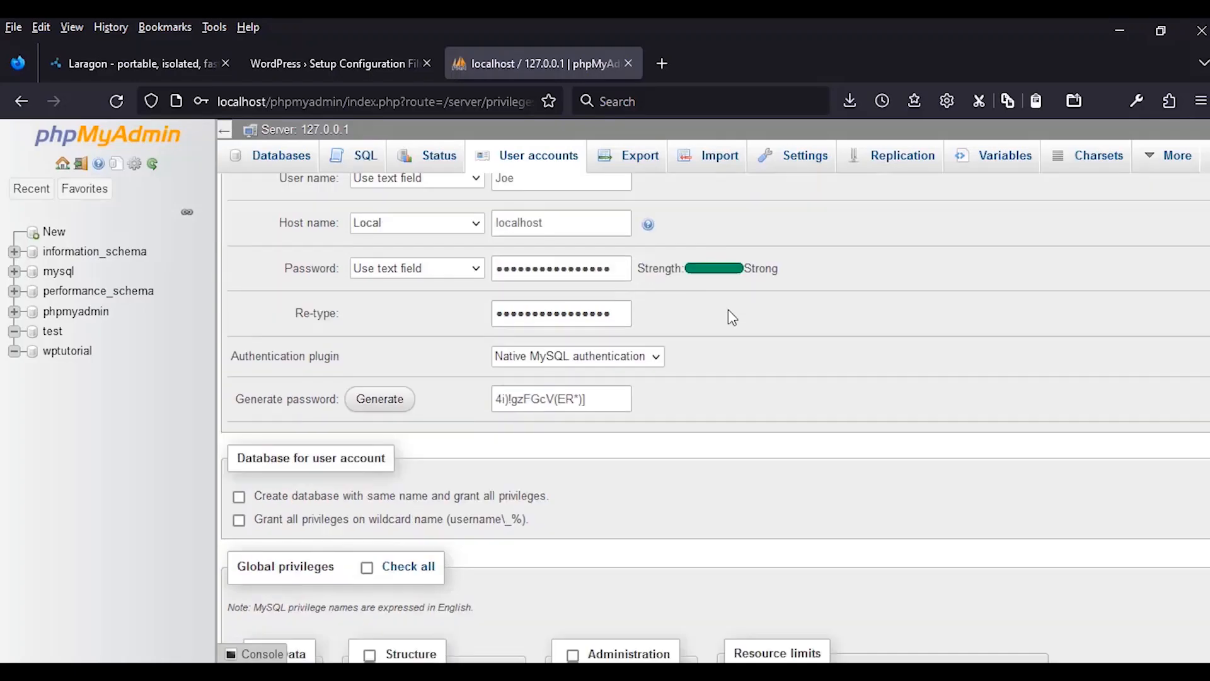
scroll(731, 334, down, 1)
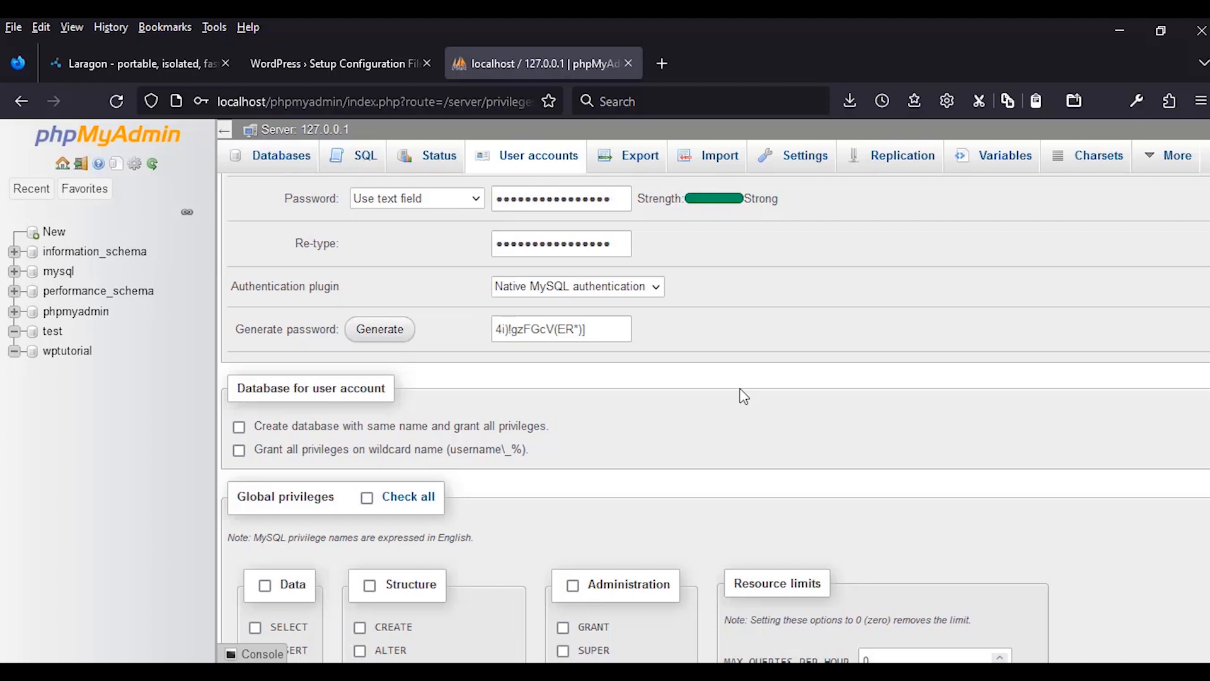
scroll(744, 396, down, 3)
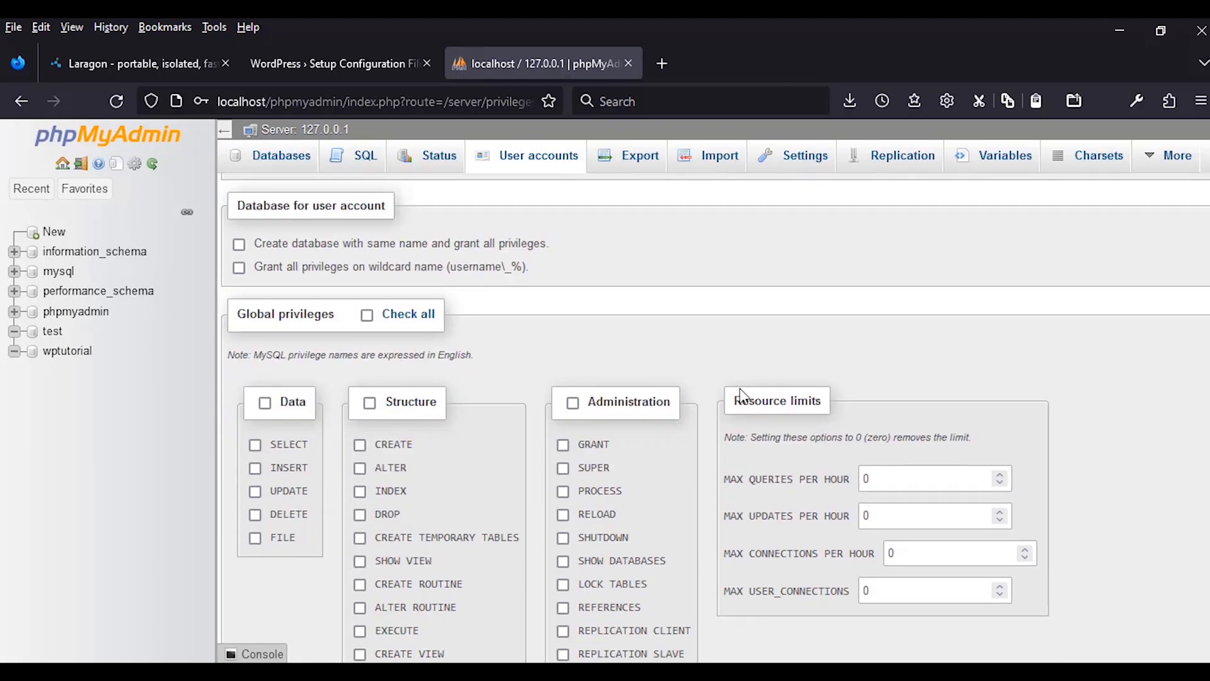
- Grant all global privileges and create the account, declining the browser's login save
click(368, 315)
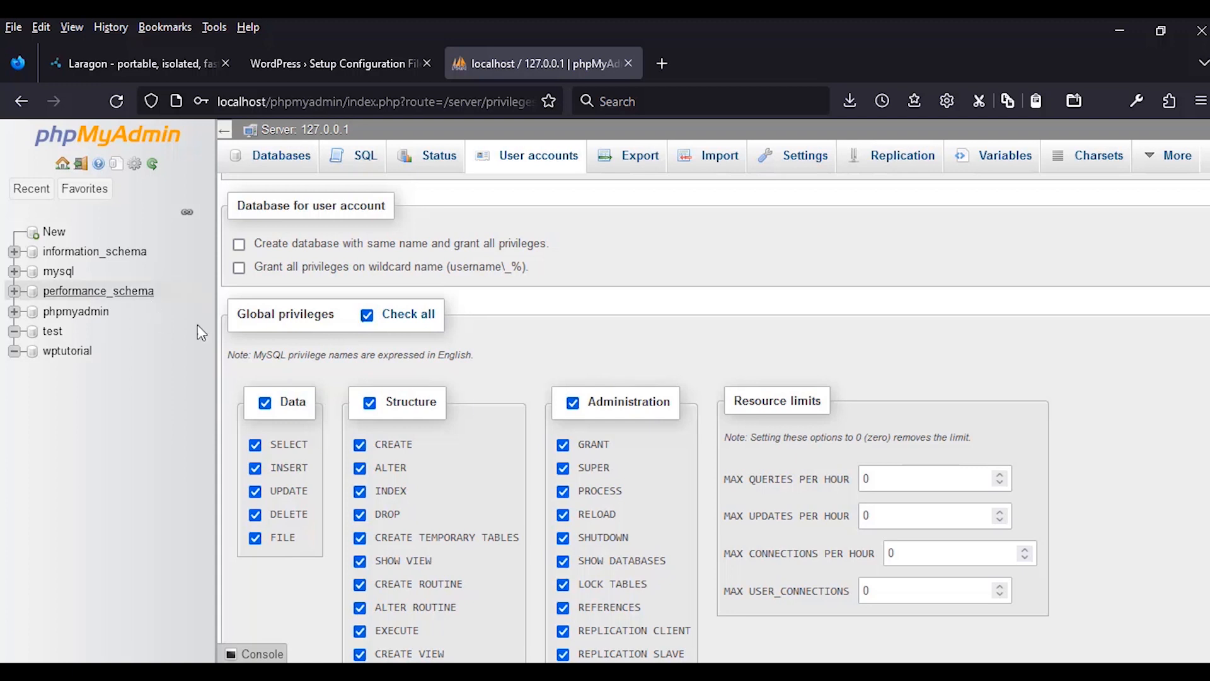
scroll(502, 399, down, 6)
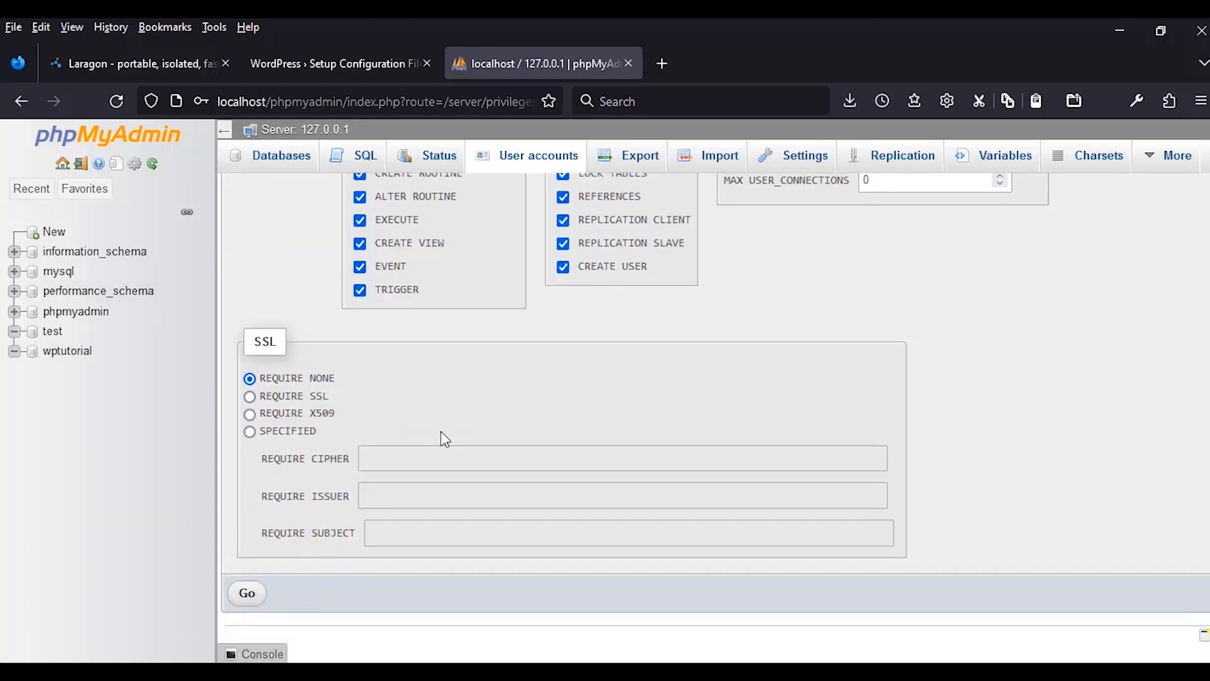
scroll(440, 431, up, 10)
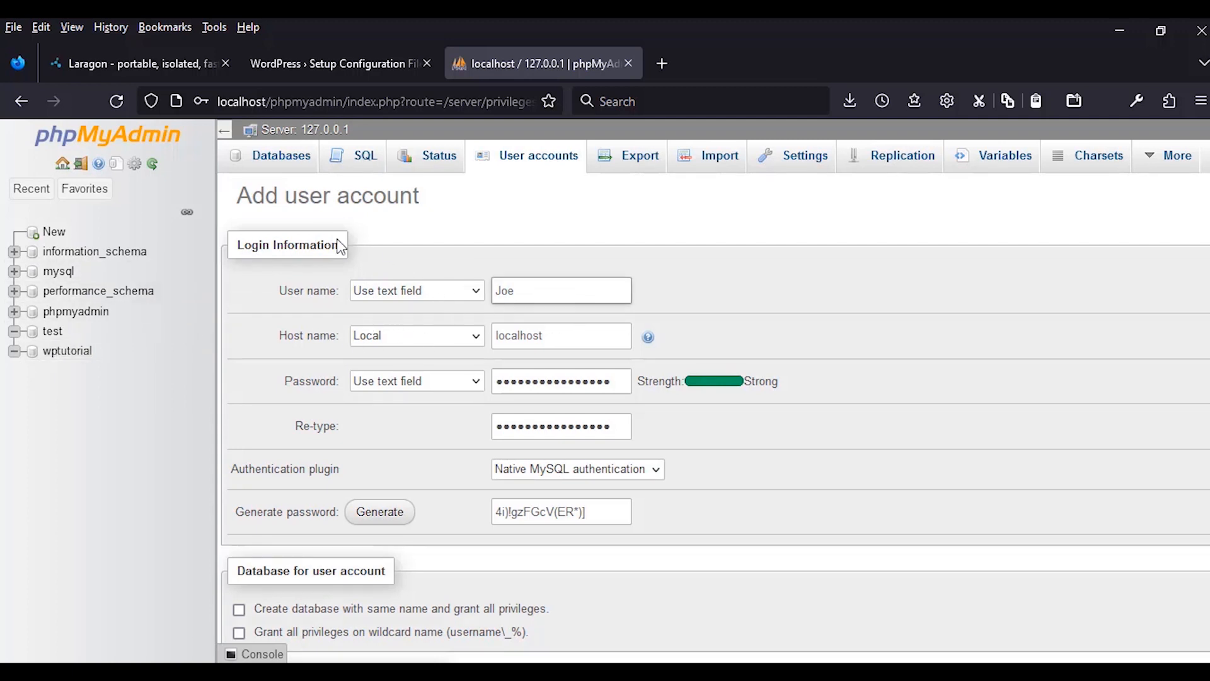
scroll(502, 405, down, 5)
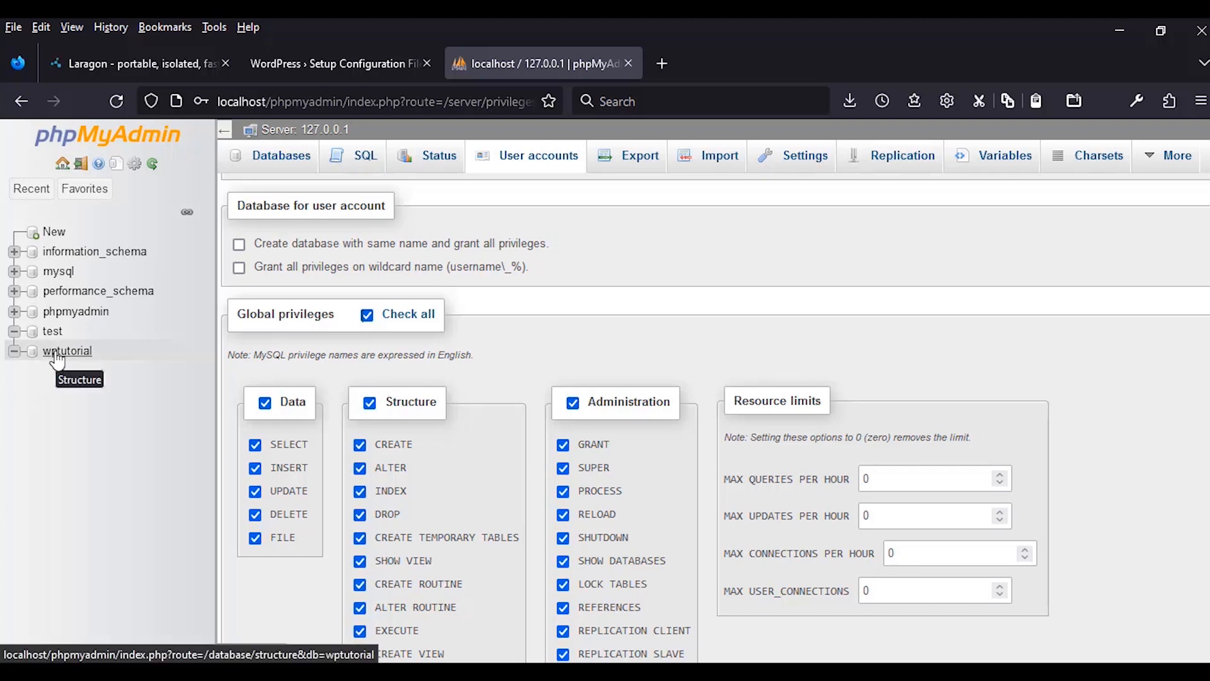
scroll(543, 189, up, 3)
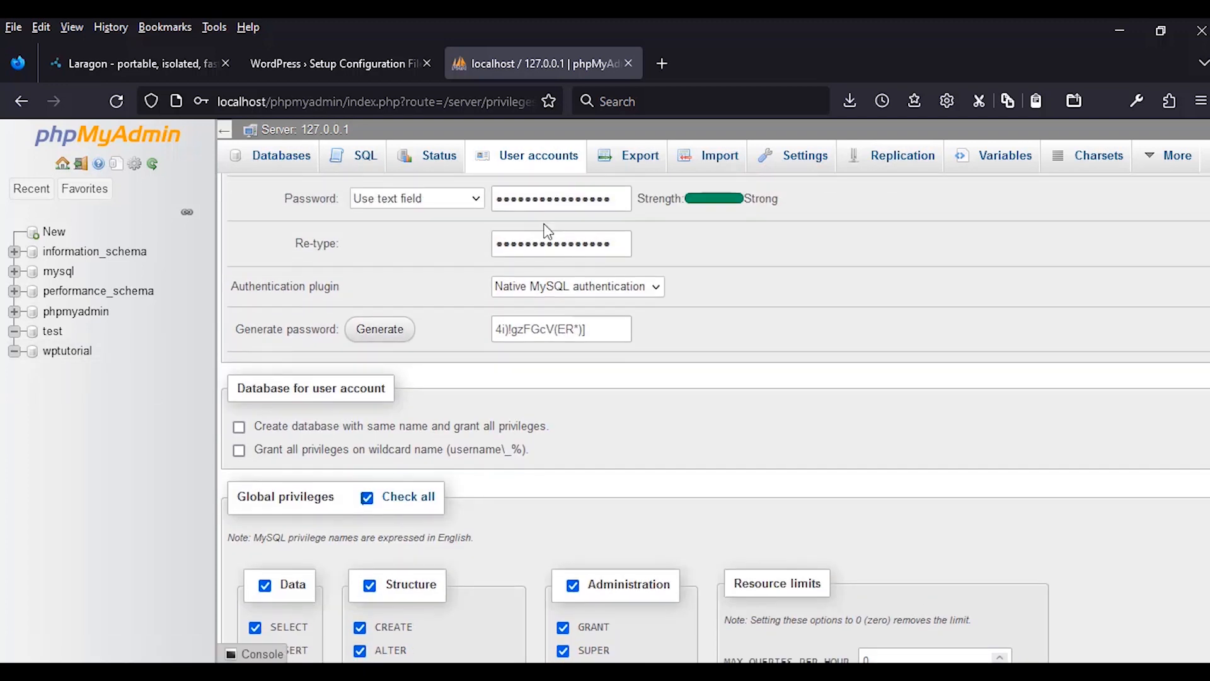
scroll(547, 232, up, 2)
click(541, 200)
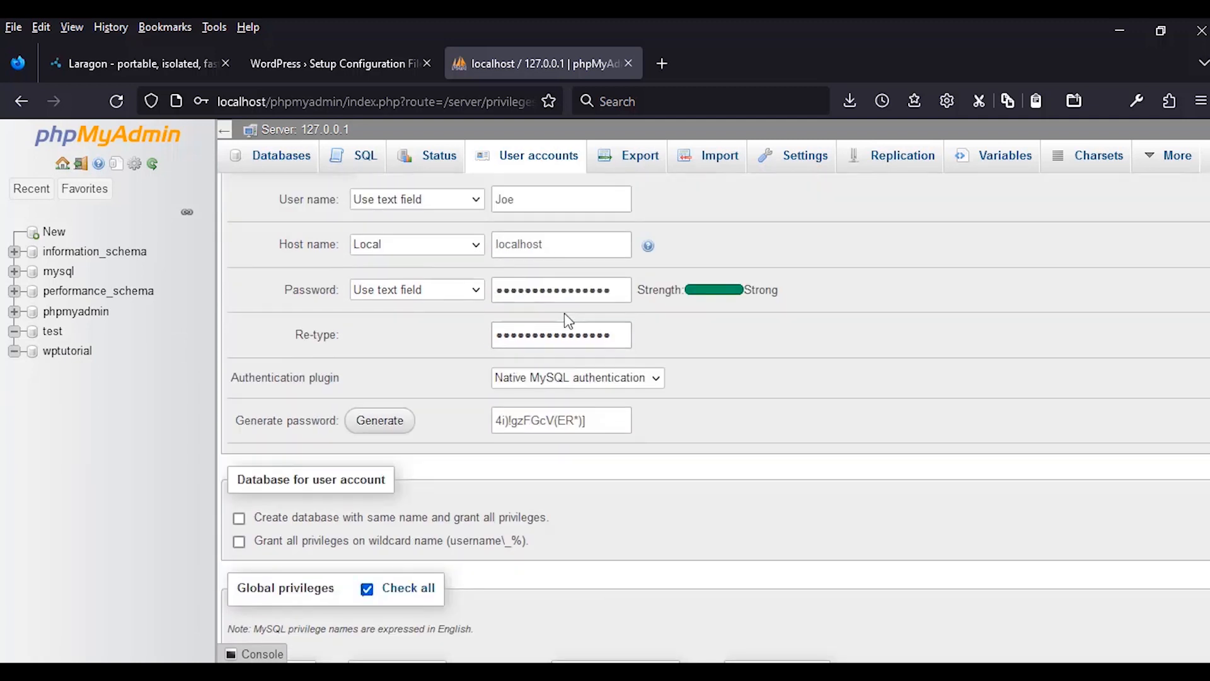
scroll(583, 428, down, 3)
scroll(587, 439, down, 2)
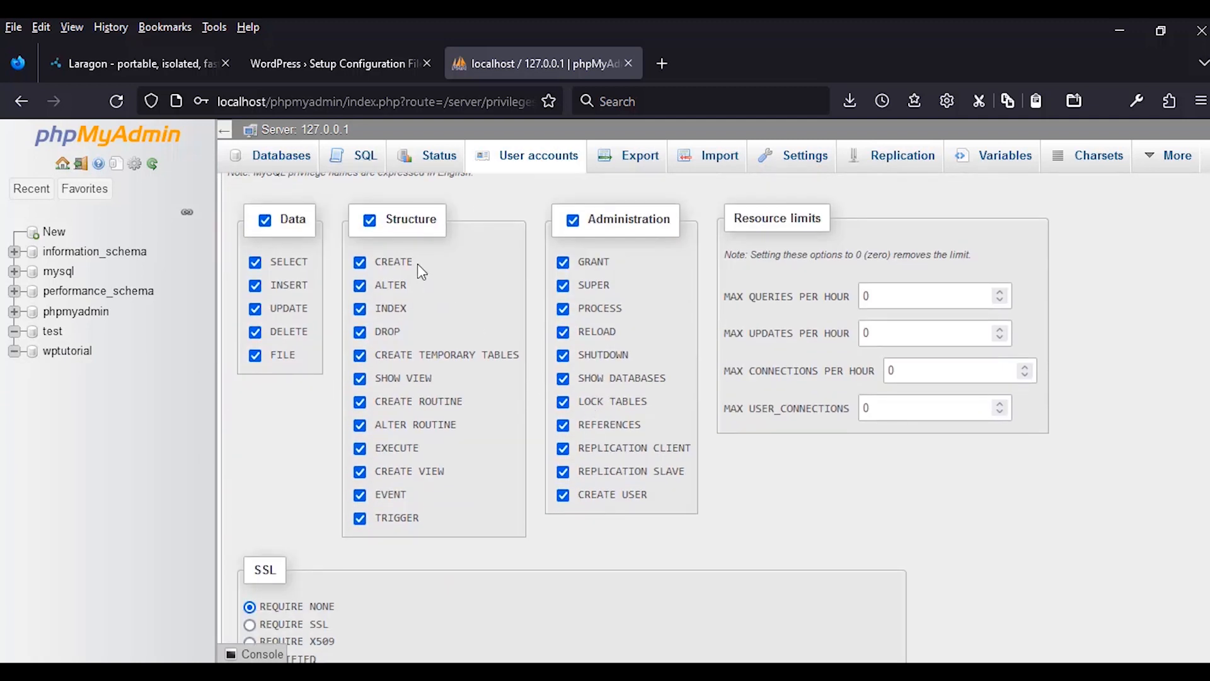
scroll(417, 265, down, 3)
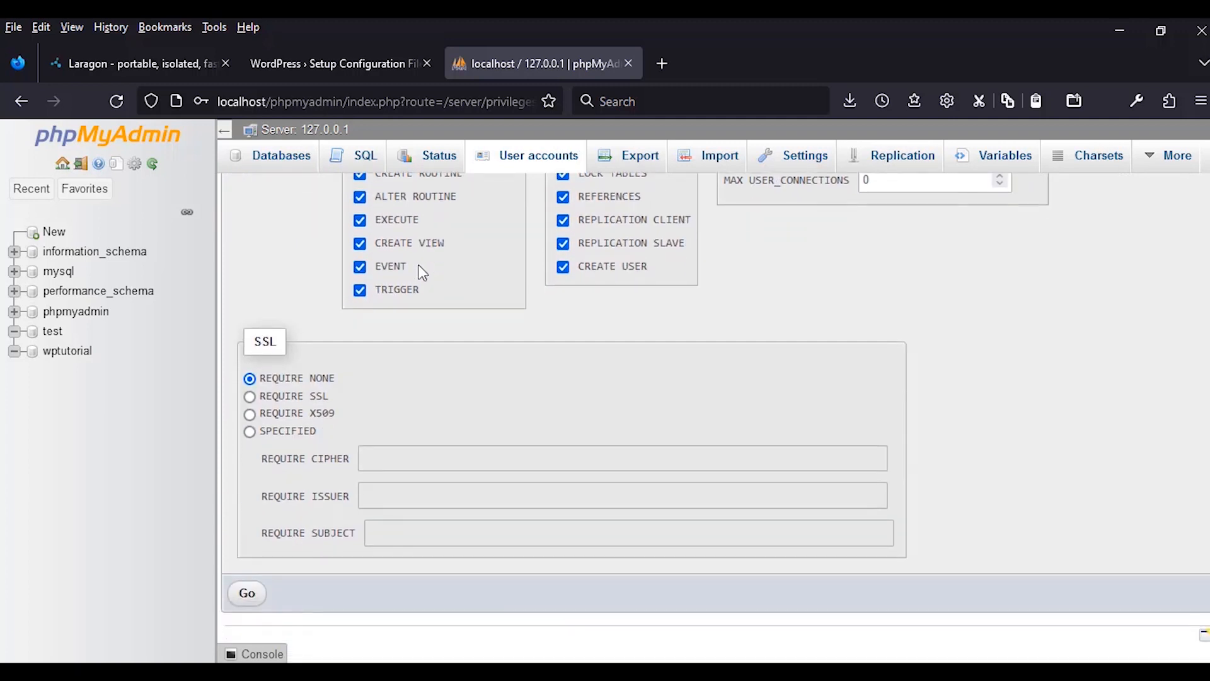
click(246, 593)
click(403, 334)
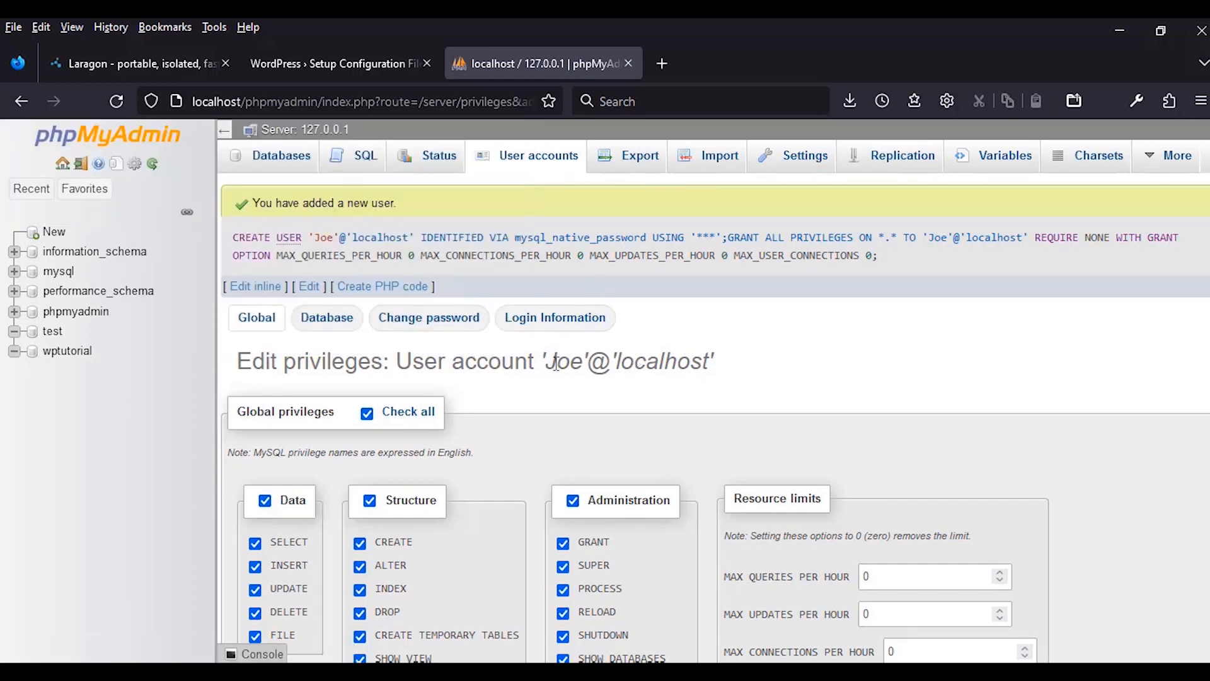
- Highlight the new localhost account heading, then return to the WordPress Setup Configuration tab
drag(548, 365, 710, 360)
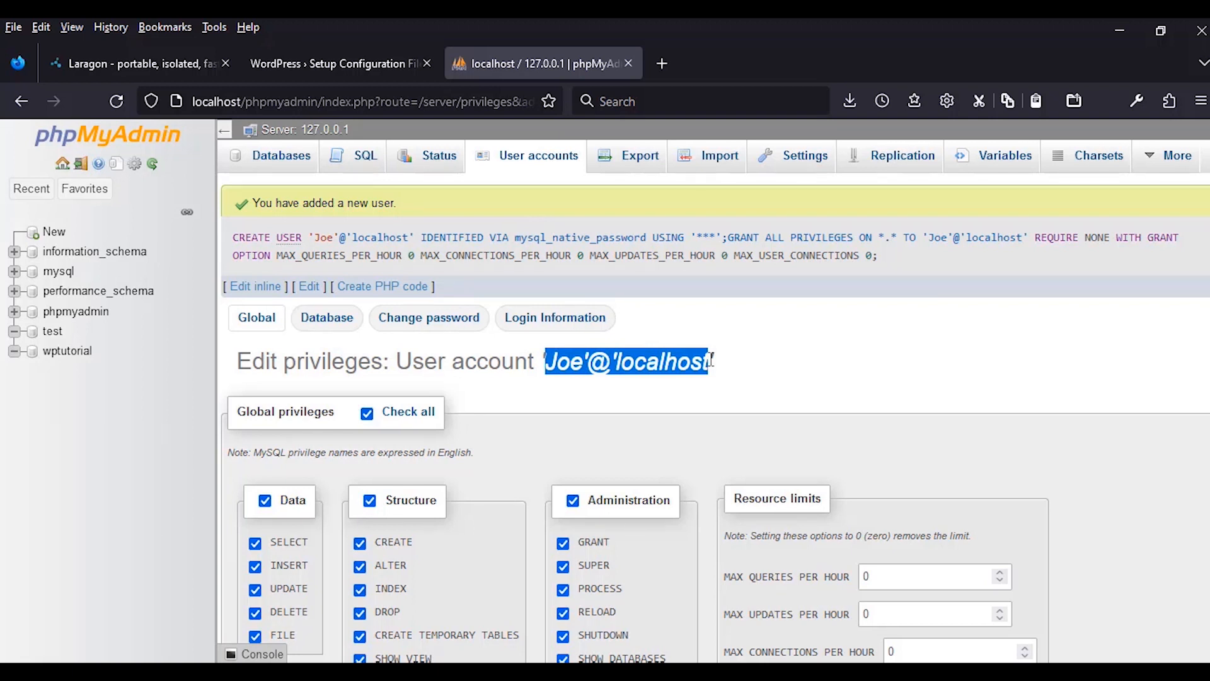
click(374, 66)
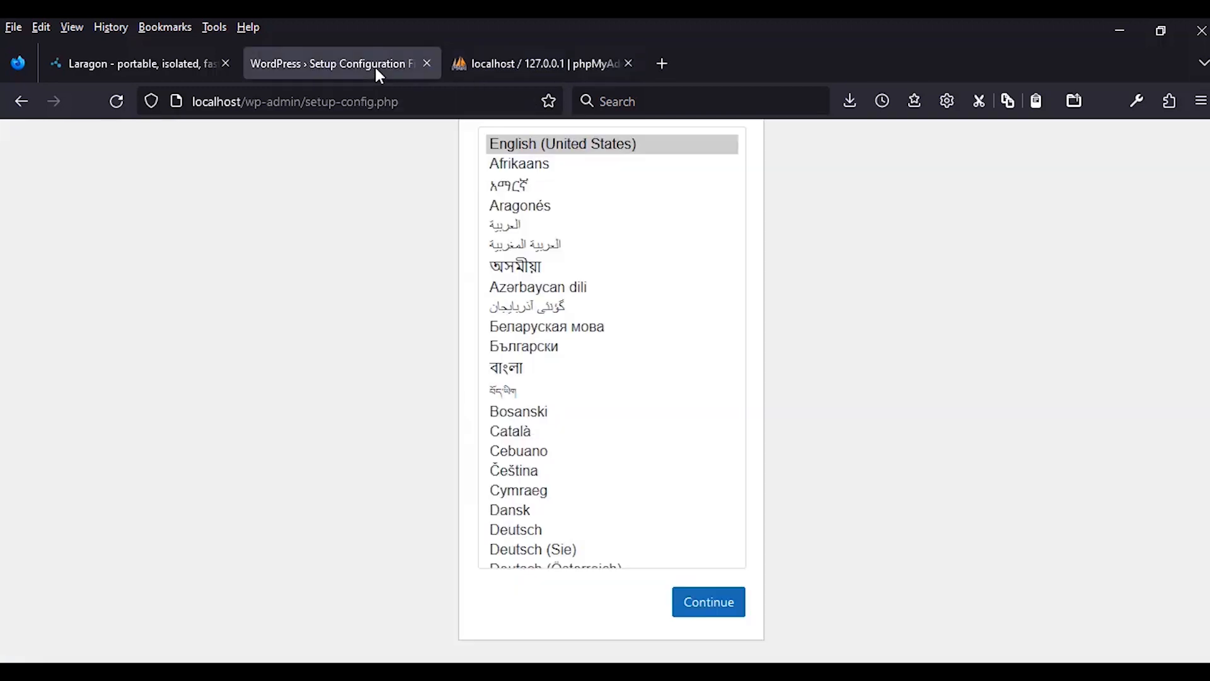
- Reload setup-config.php and continue in English (United States)
scroll(658, 424, up, 3)
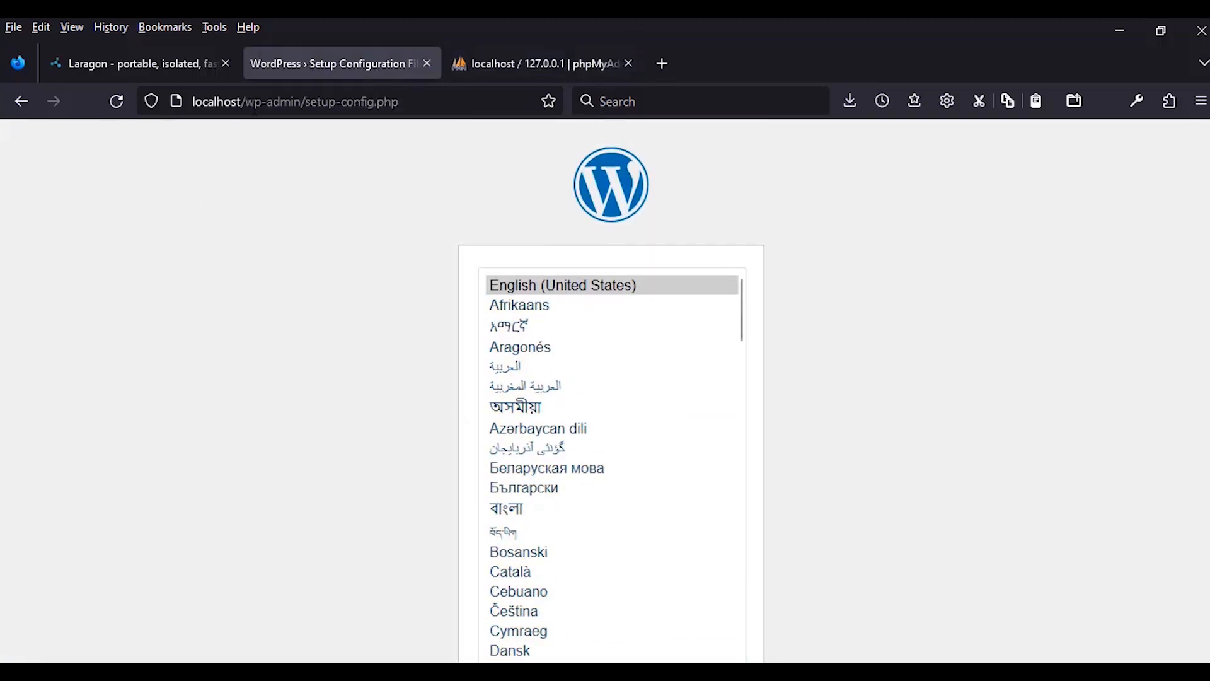
click(297, 101)
key(Return)
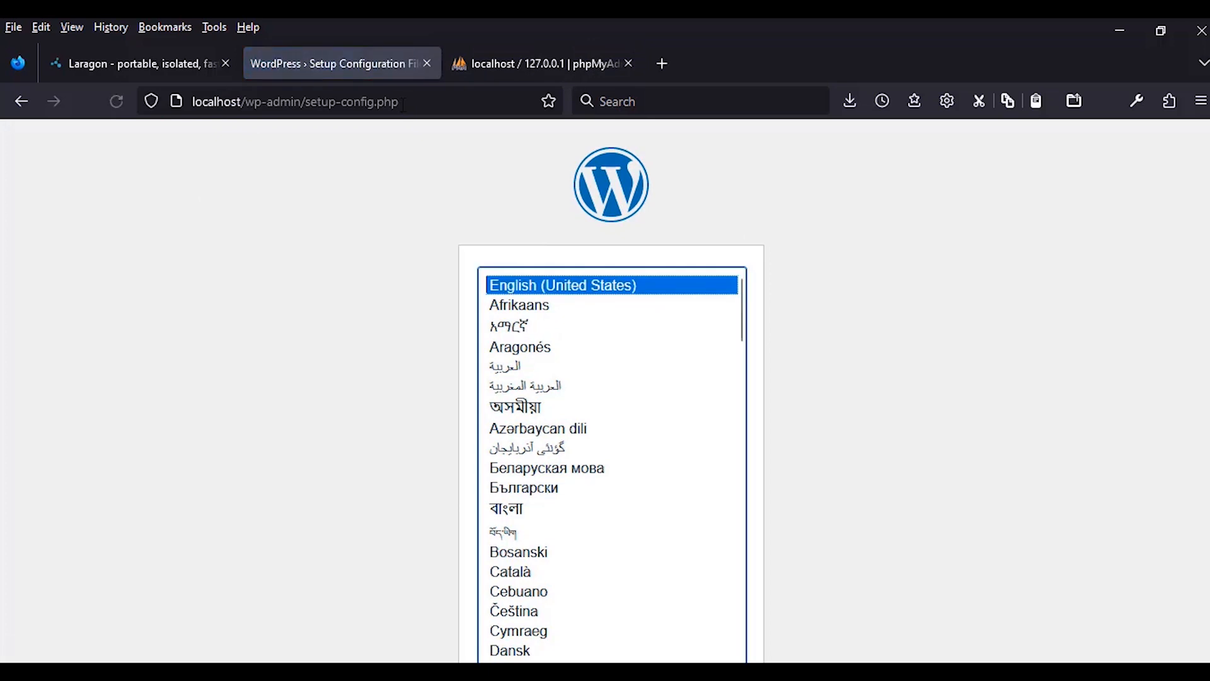
scroll(807, 255, down, 3)
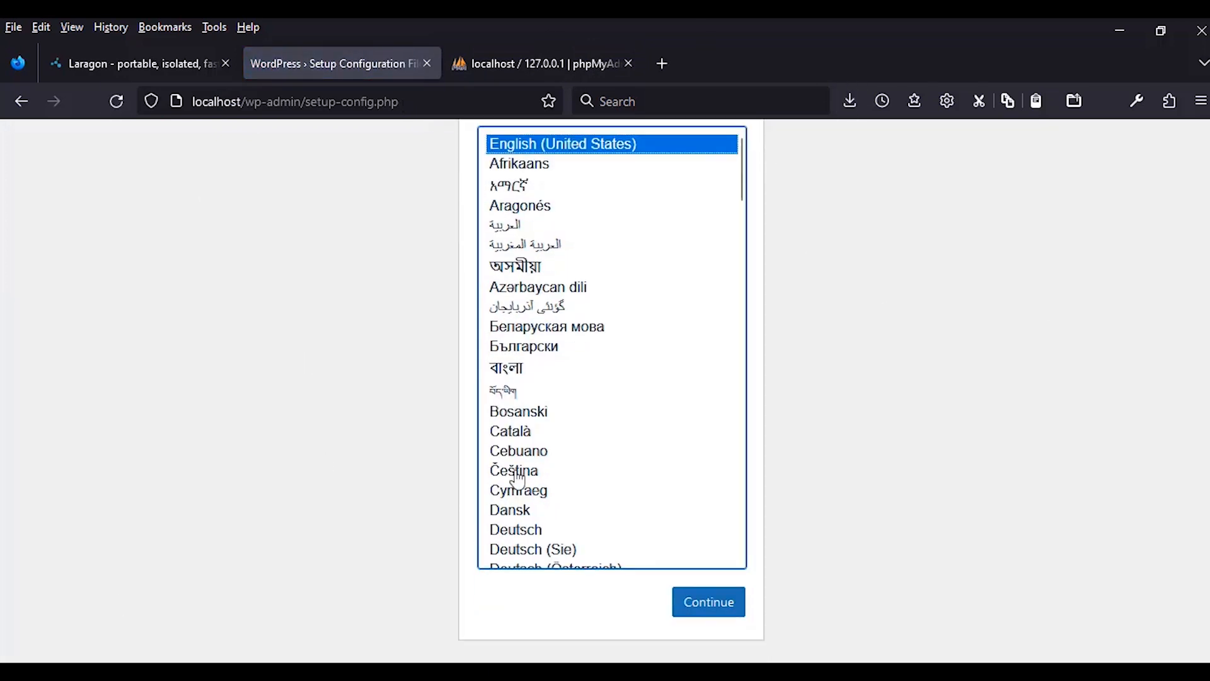
scroll(225, 182, up, 3)
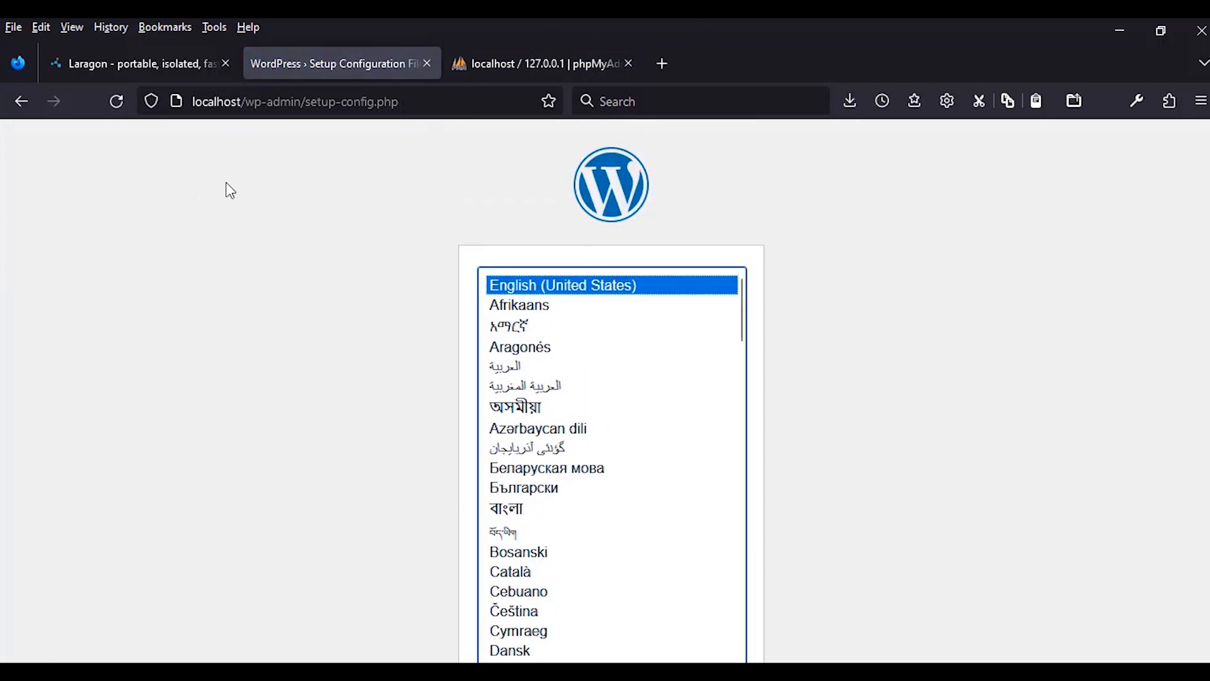
scroll(226, 189, down, 3)
scroll(634, 252, up, 3)
scroll(699, 331, down, 5)
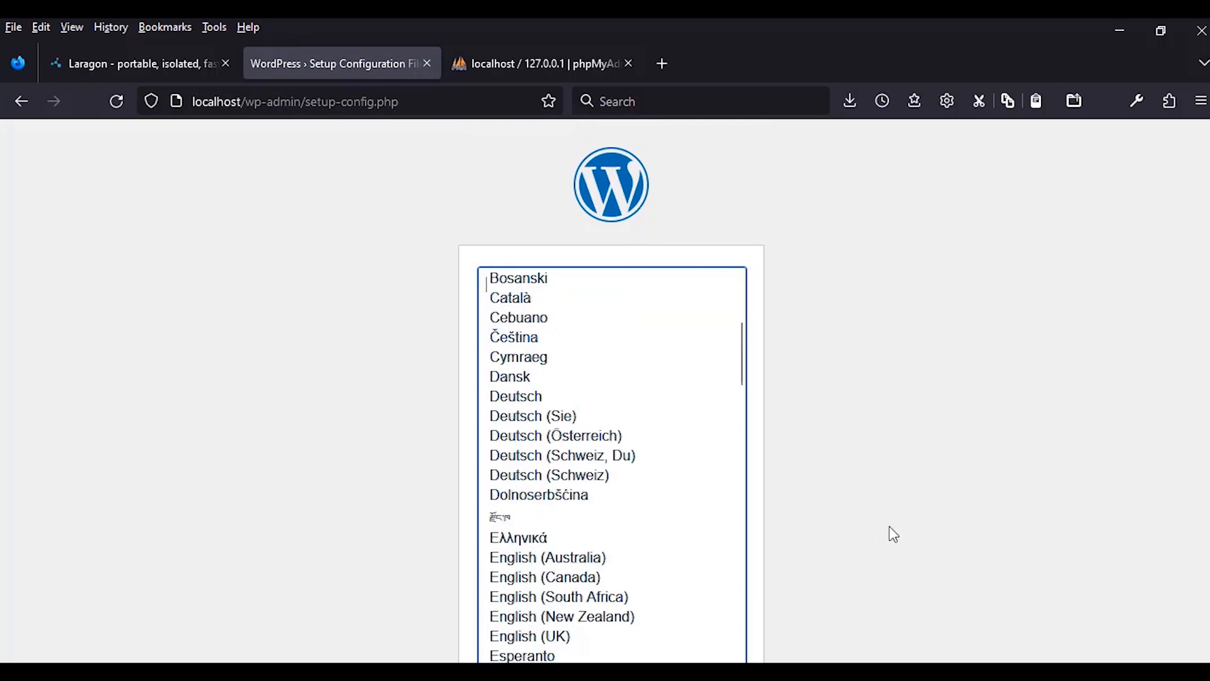
scroll(597, 465, up, 5)
scroll(863, 447, down, 3)
click(714, 609)
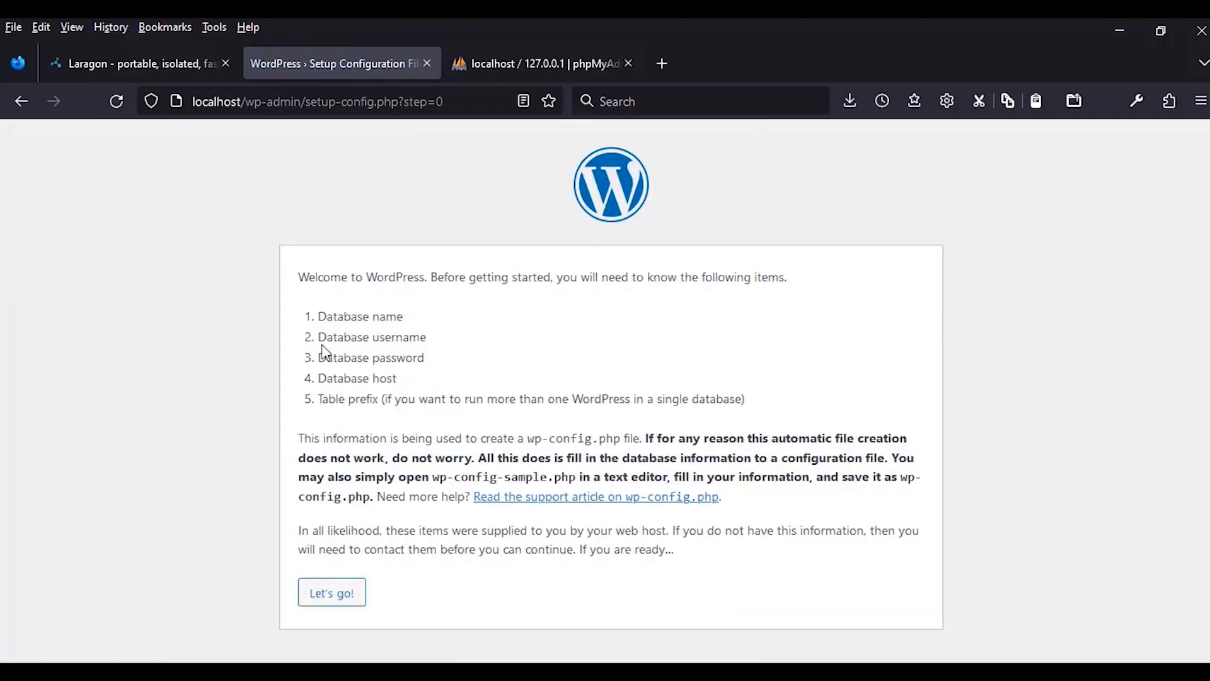
- Copy the five required database details and bring up the notes
drag(318, 315, 403, 390)
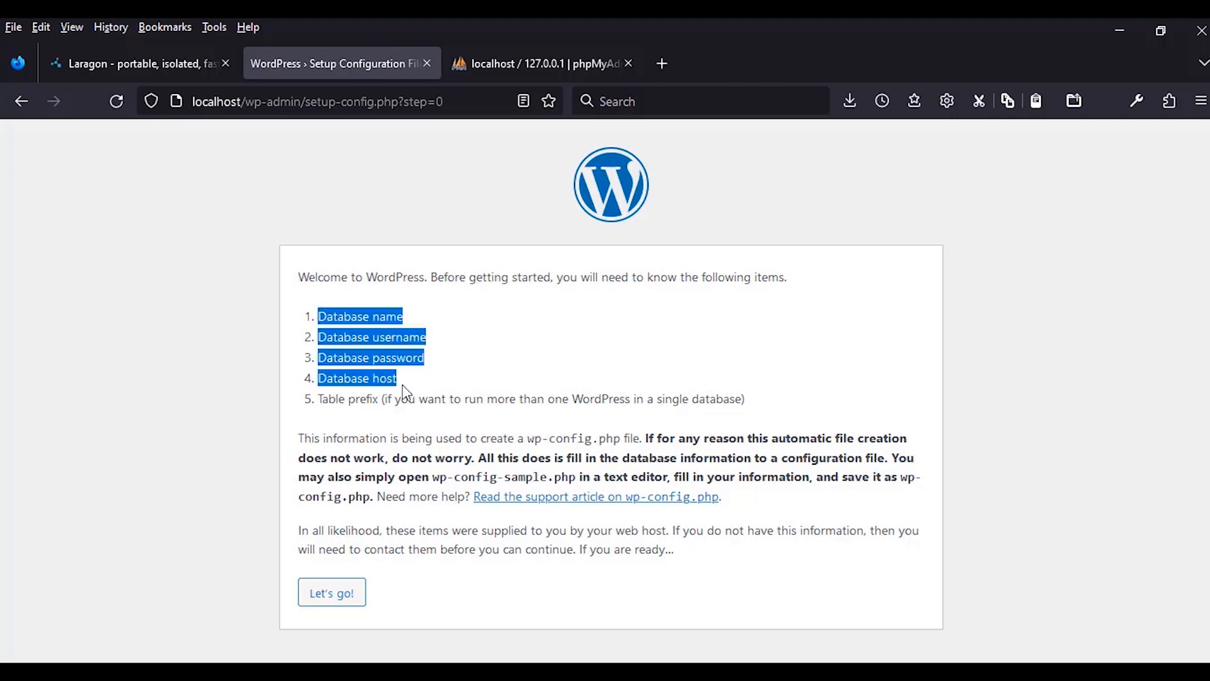
drag(745, 398, 309, 322)
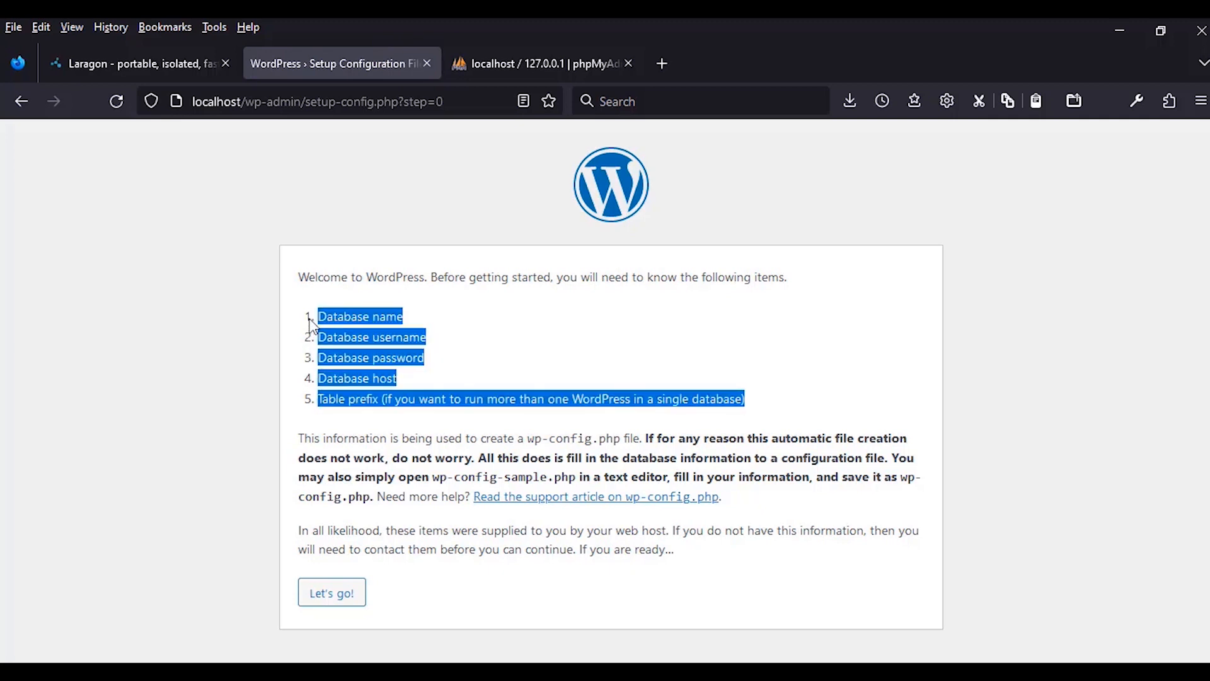
key(ctrl+c)
key(alt+Tab)
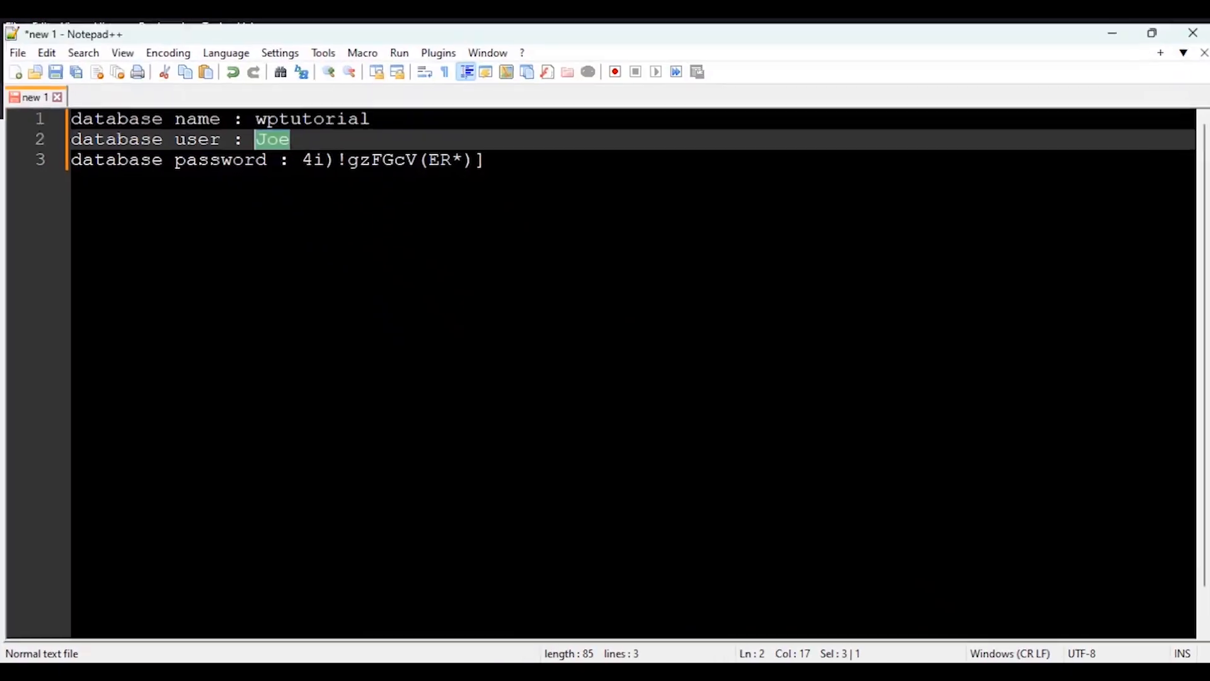
click(485, 155)
key(Return)
key(Return)
key(ctrl+v)
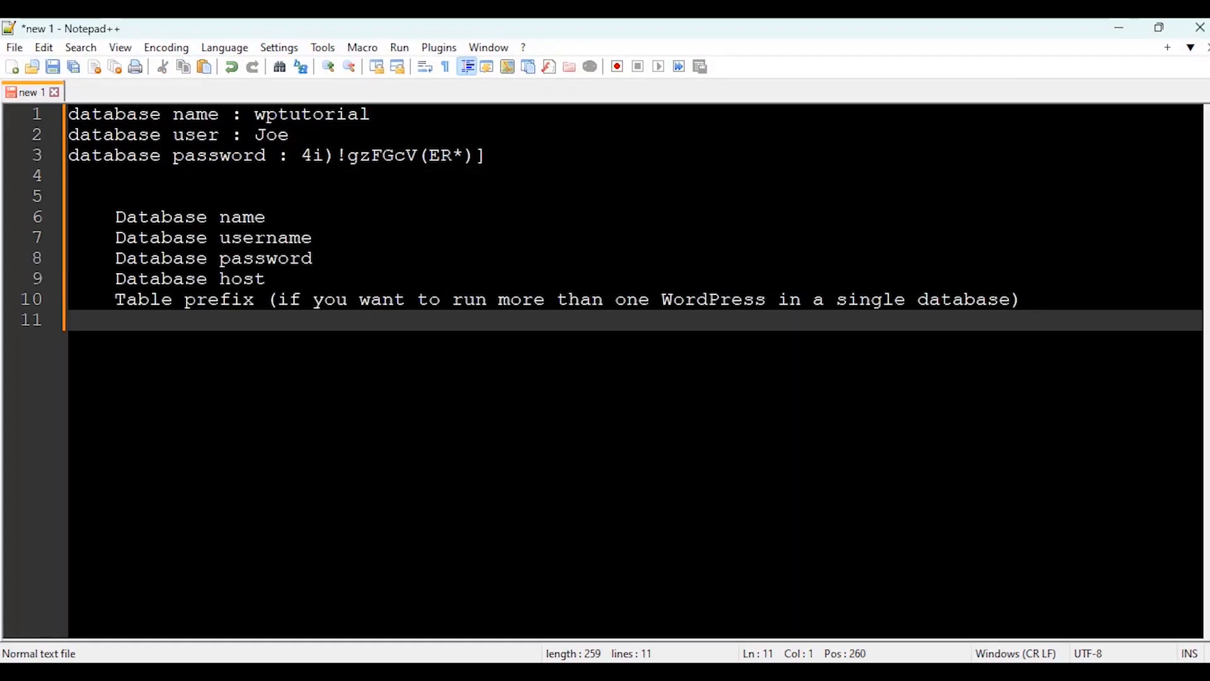
drag(266, 217, 80, 214)
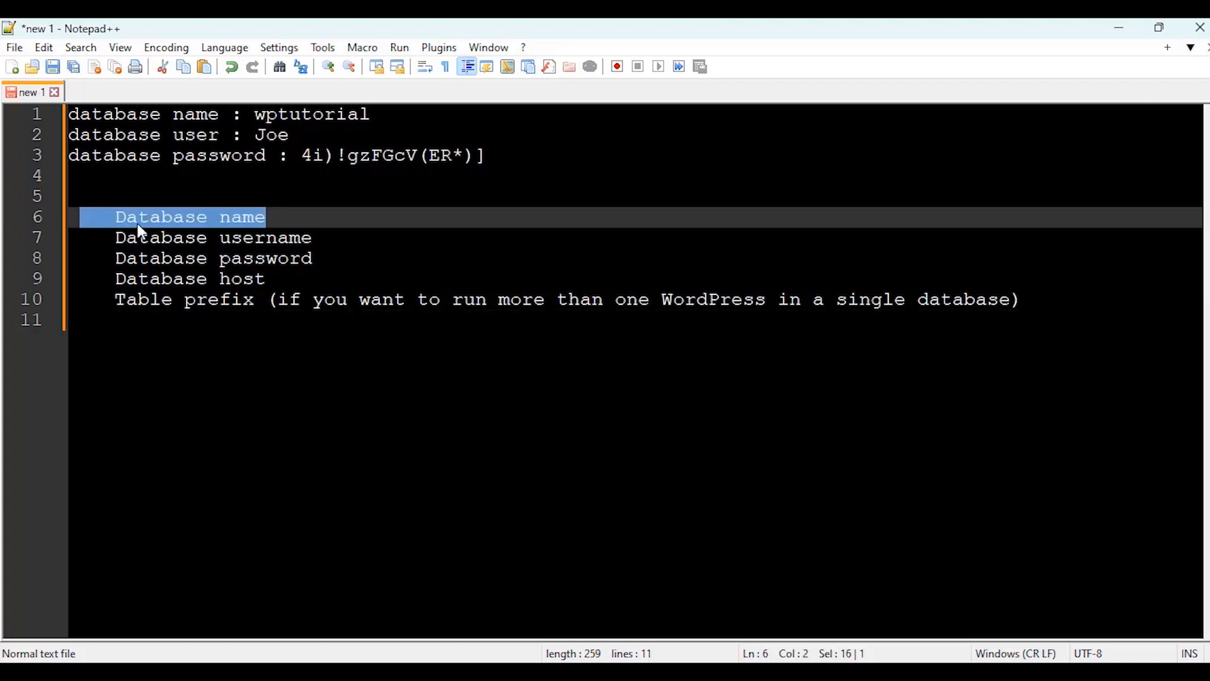
drag(313, 238, 138, 238)
drag(313, 258, 95, 258)
drag(266, 279, 105, 278)
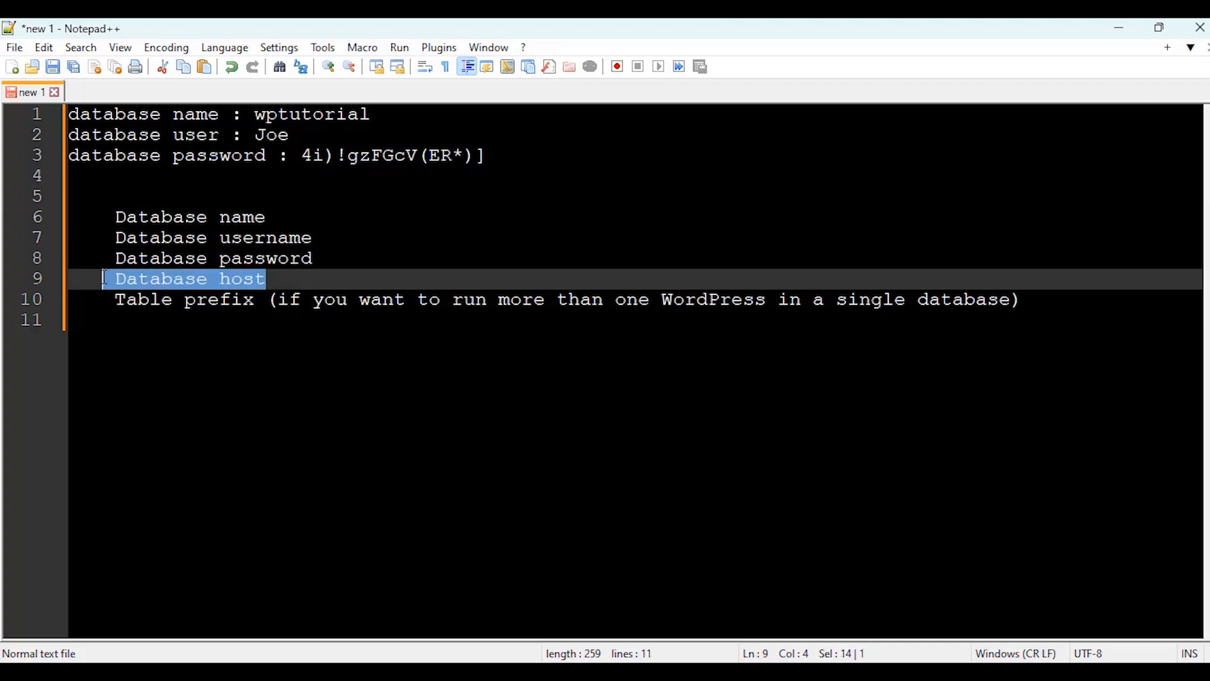
drag(114, 299, 256, 300)
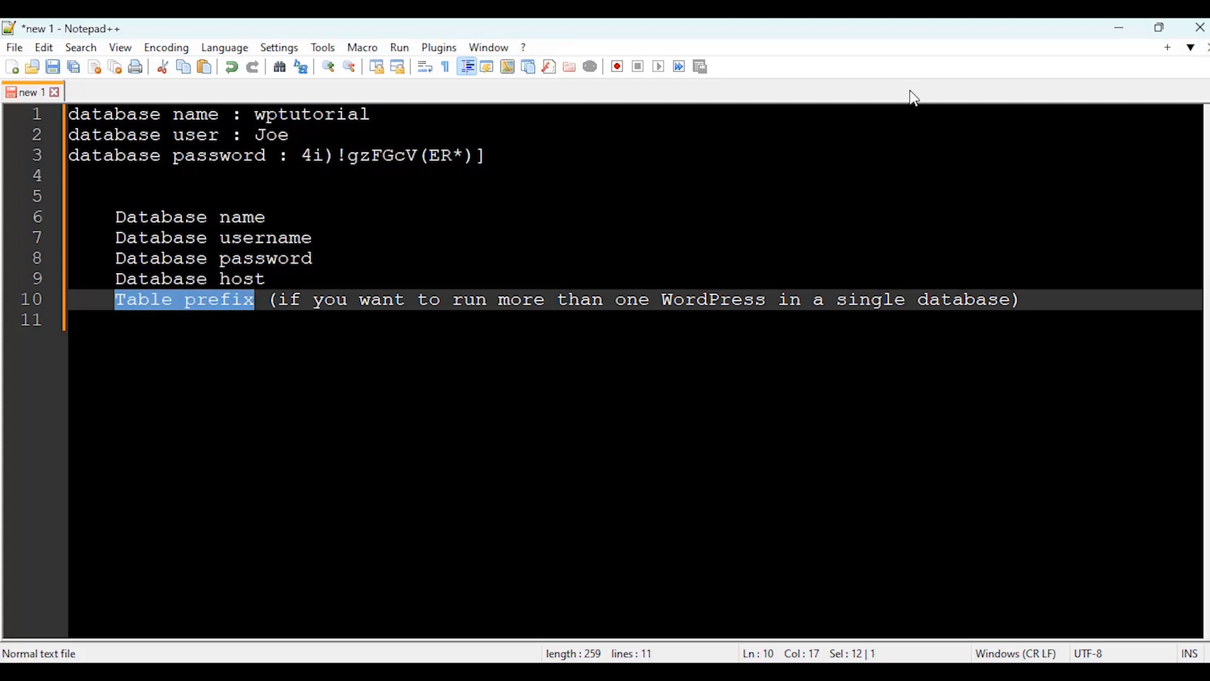
- Open the connection form and fill Database Name wptutorial and the database username
click(1120, 28)
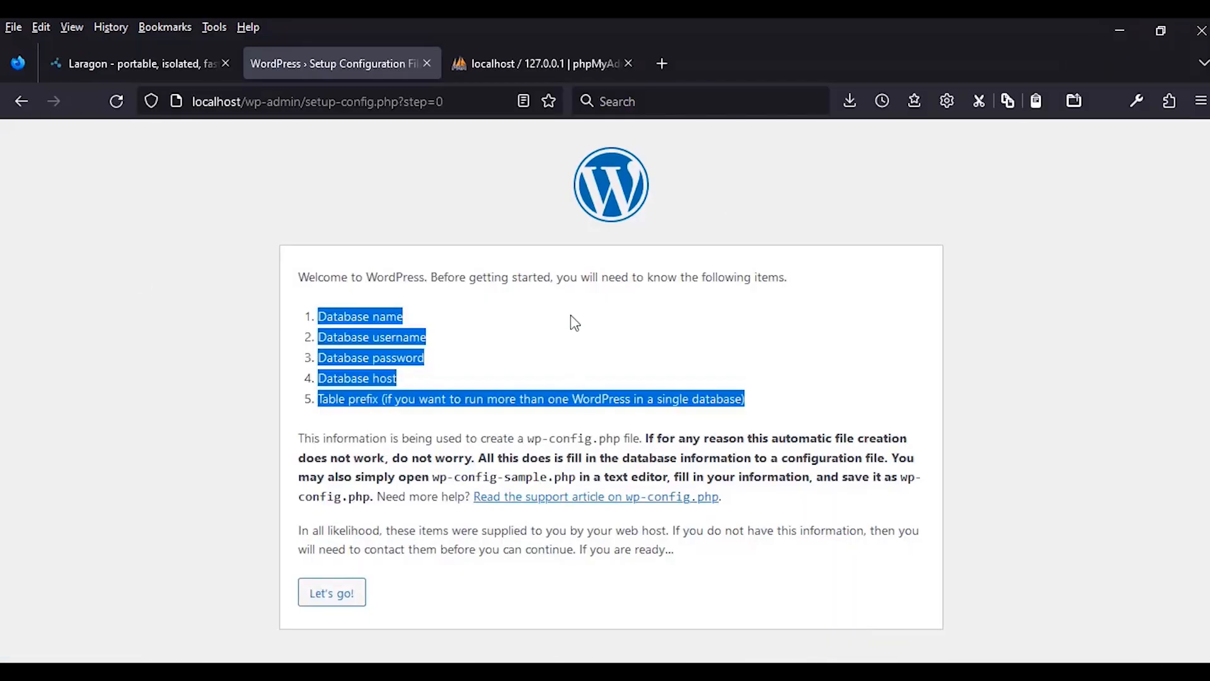
click(341, 599)
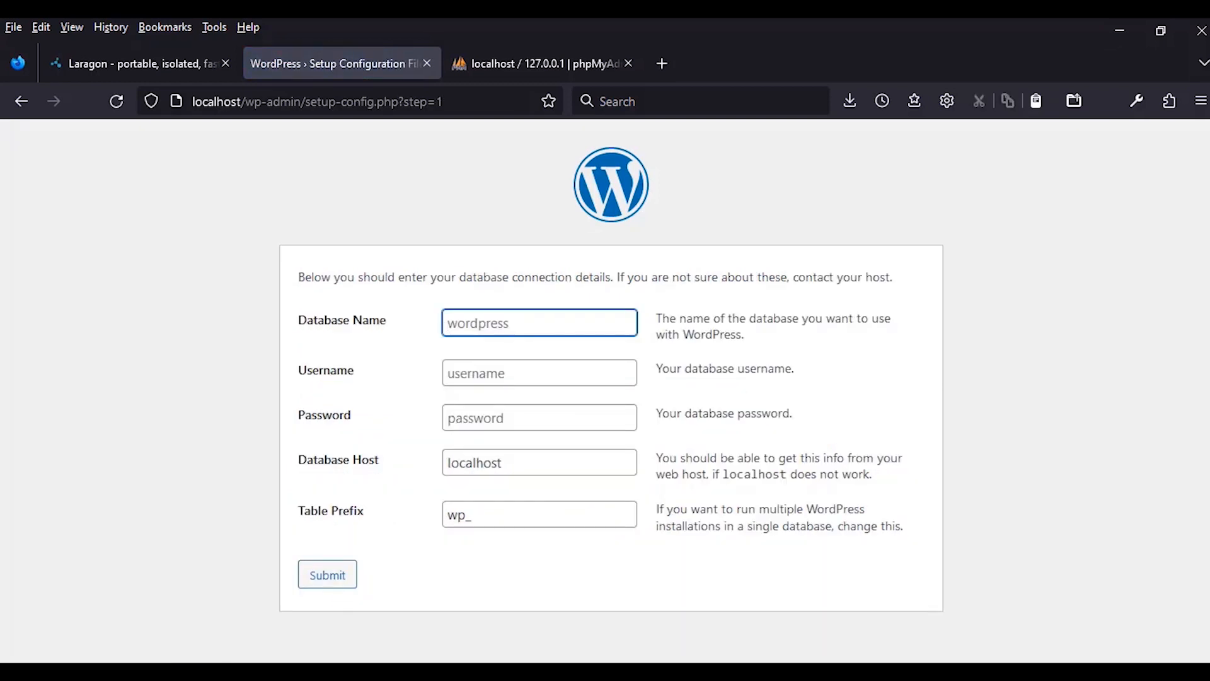
key(alt+Tab)
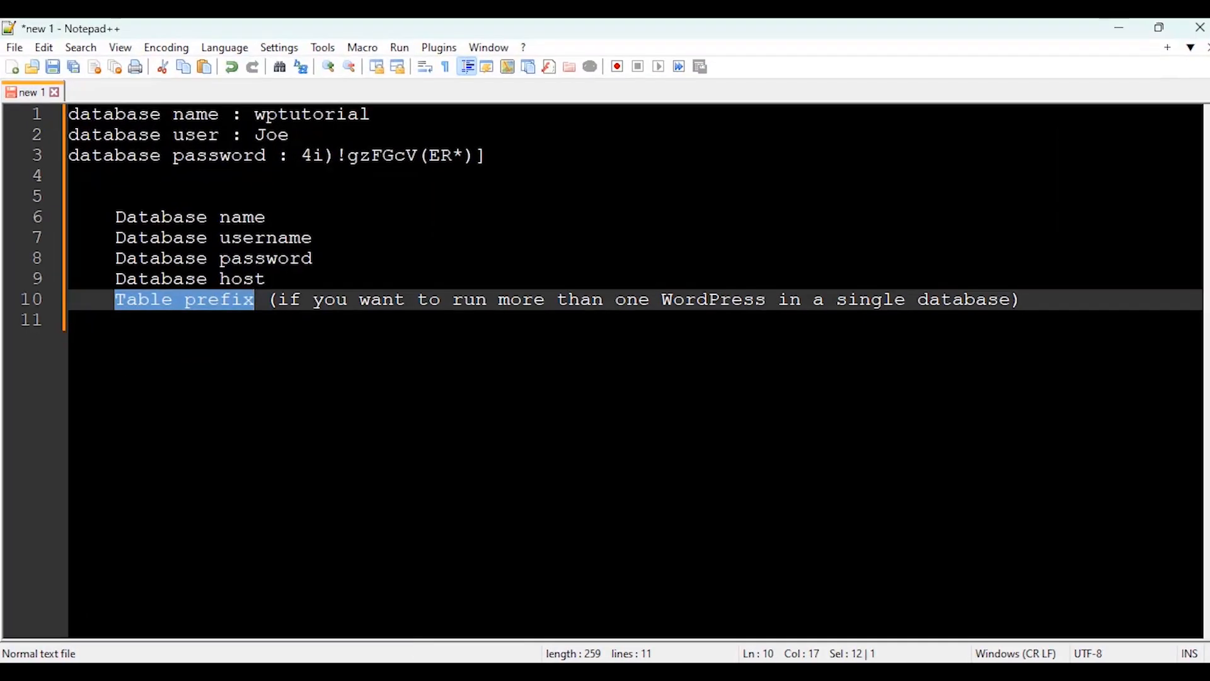
drag(369, 114, 254, 114)
key(ctrl+c)
key(alt+Tab)
key(ctrl+v)
click(485, 378)
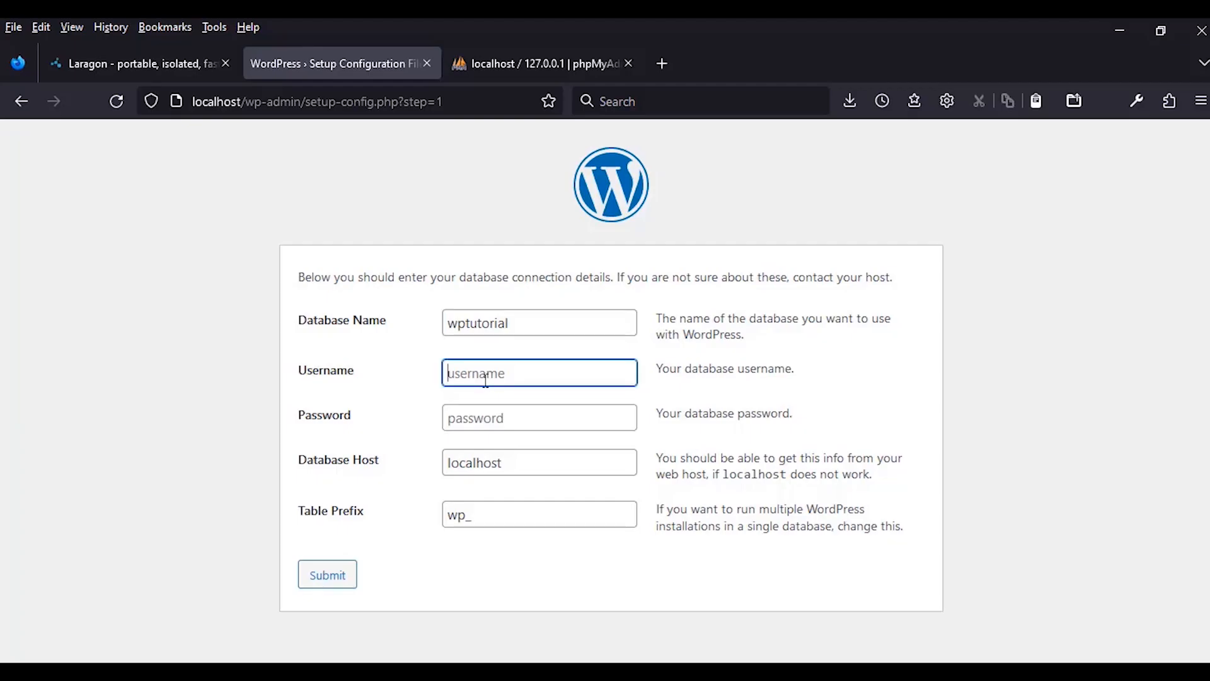
text(Joe)
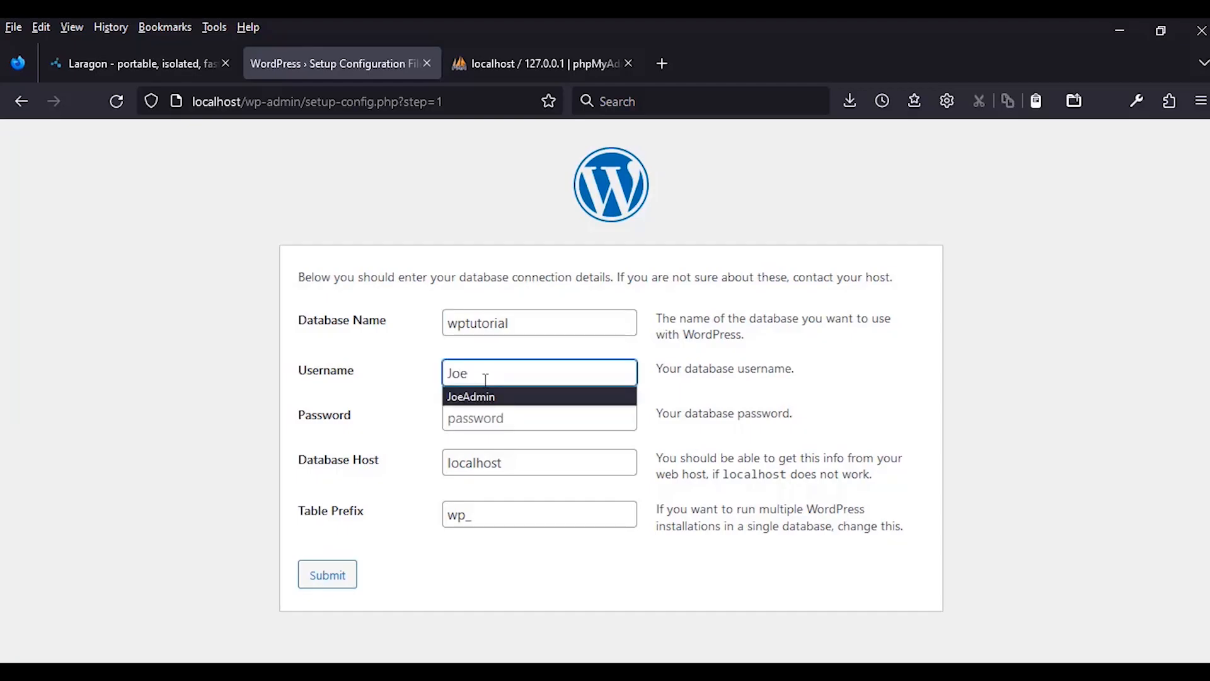
click(734, 332)
- Paste the database password from the notes, keep localhost and wp_, and submit
click(476, 419)
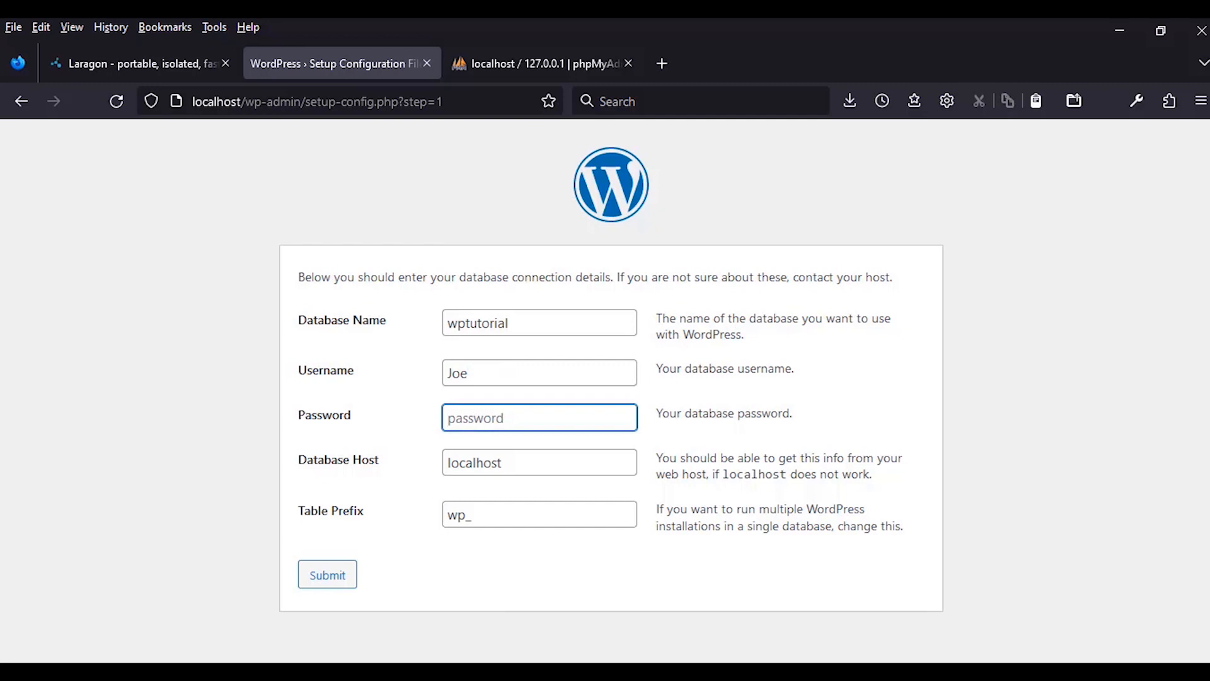
key(alt+Tab)
click(494, 157)
drag(495, 157, 301, 157)
key(ctrl+c)
key(alt+Tab)
key(ctrl+v)
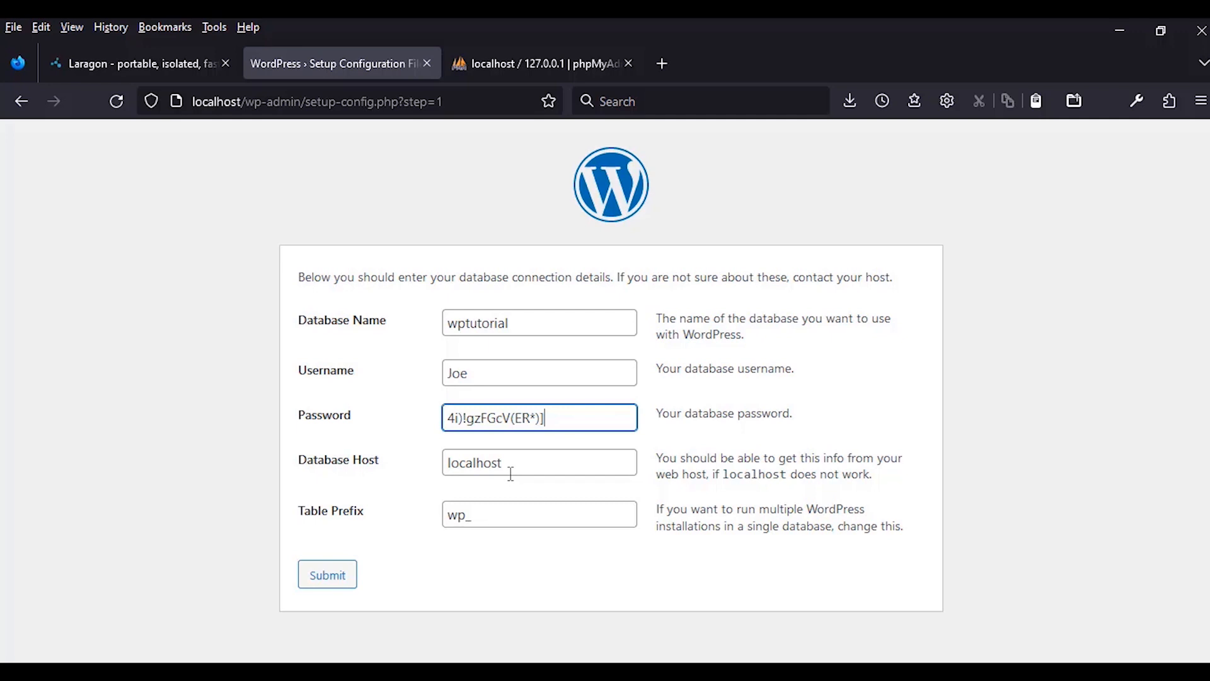
key(Tab)
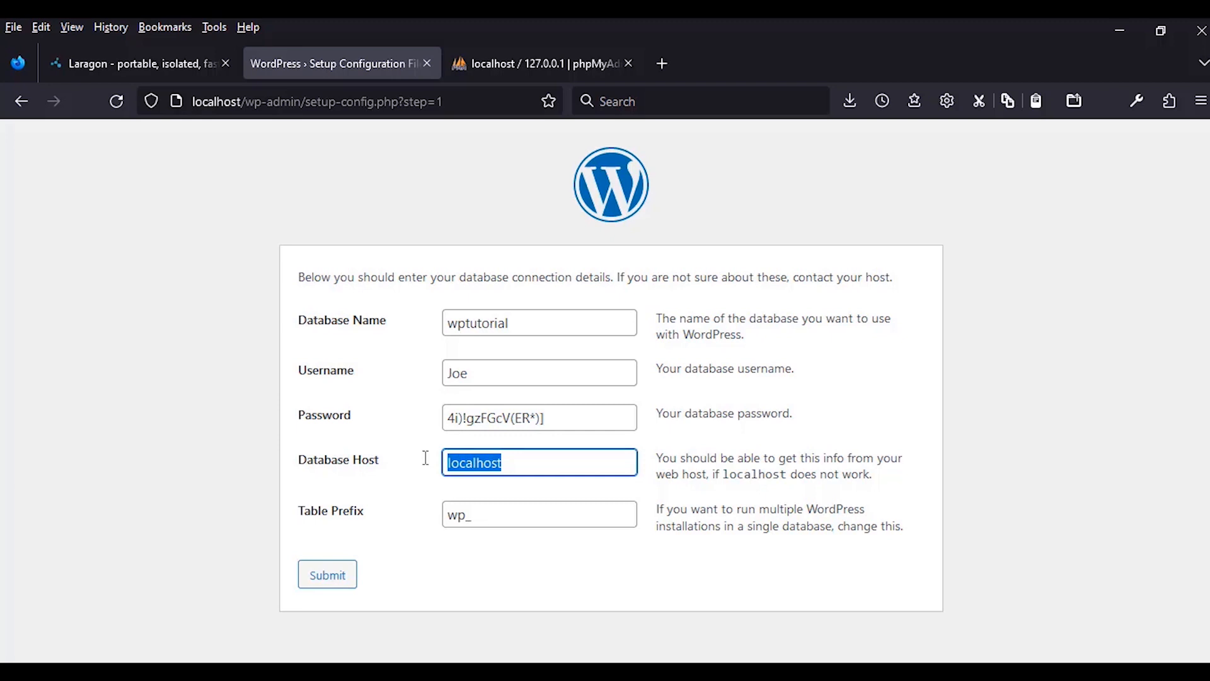
click(482, 519)
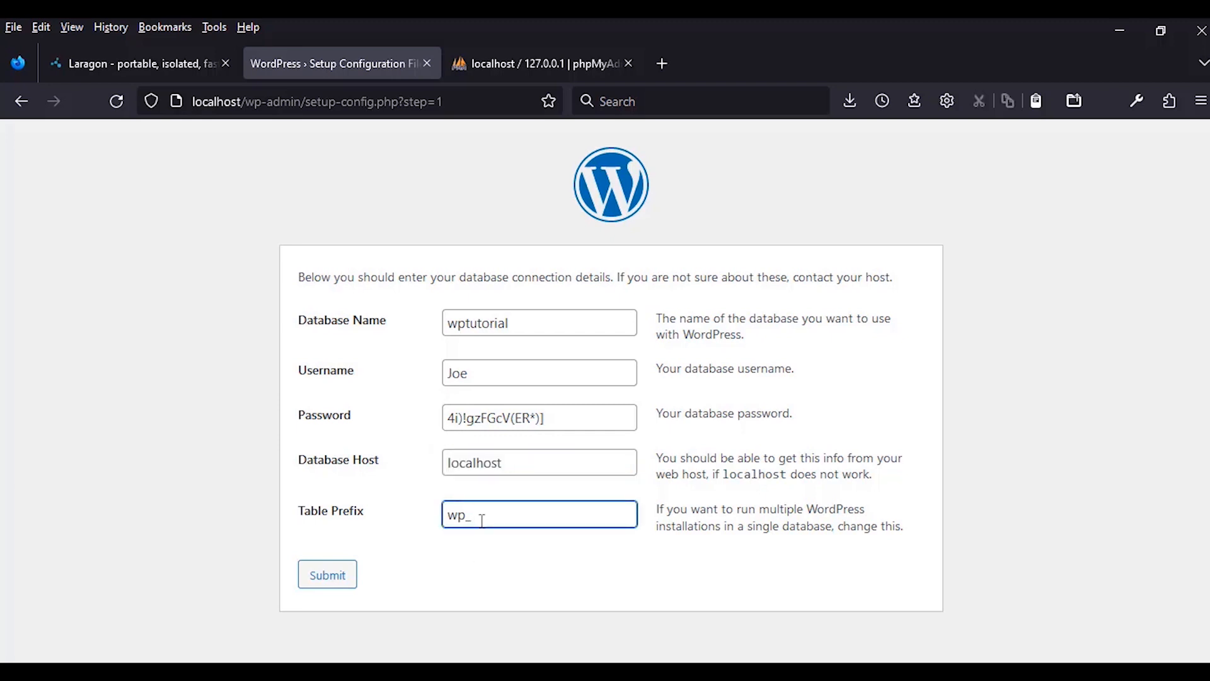
click(316, 576)
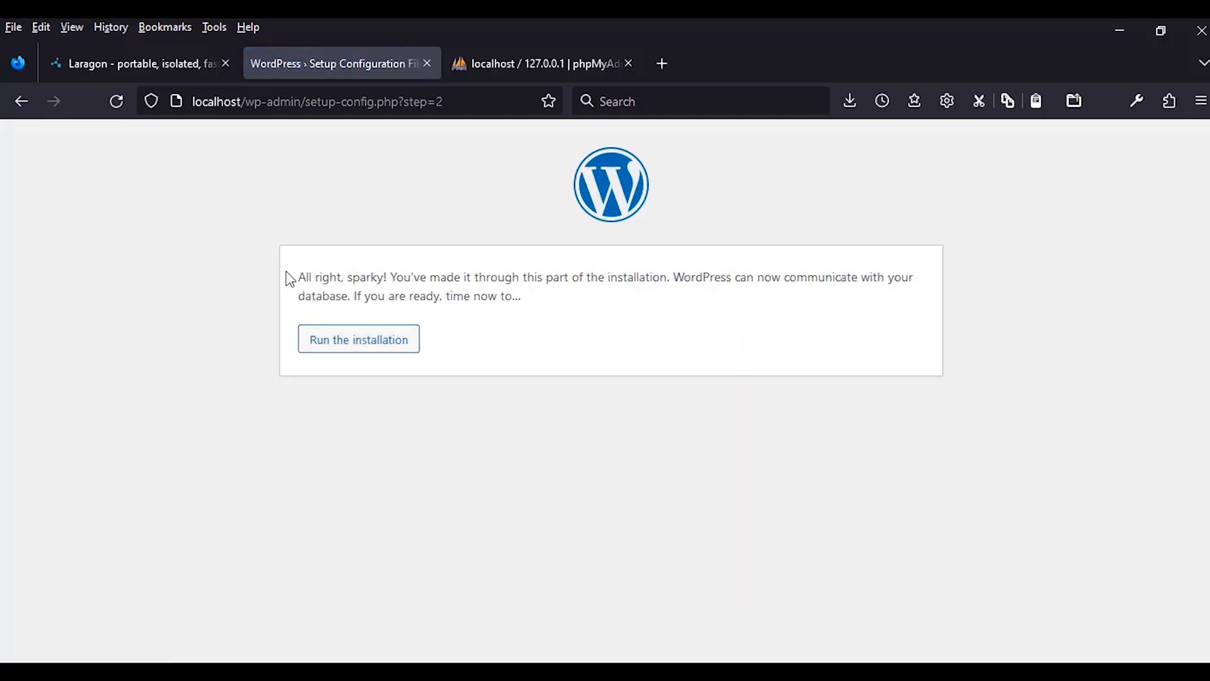
- Highlight the database connection confirmation and run the installation
drag(298, 276, 528, 301)
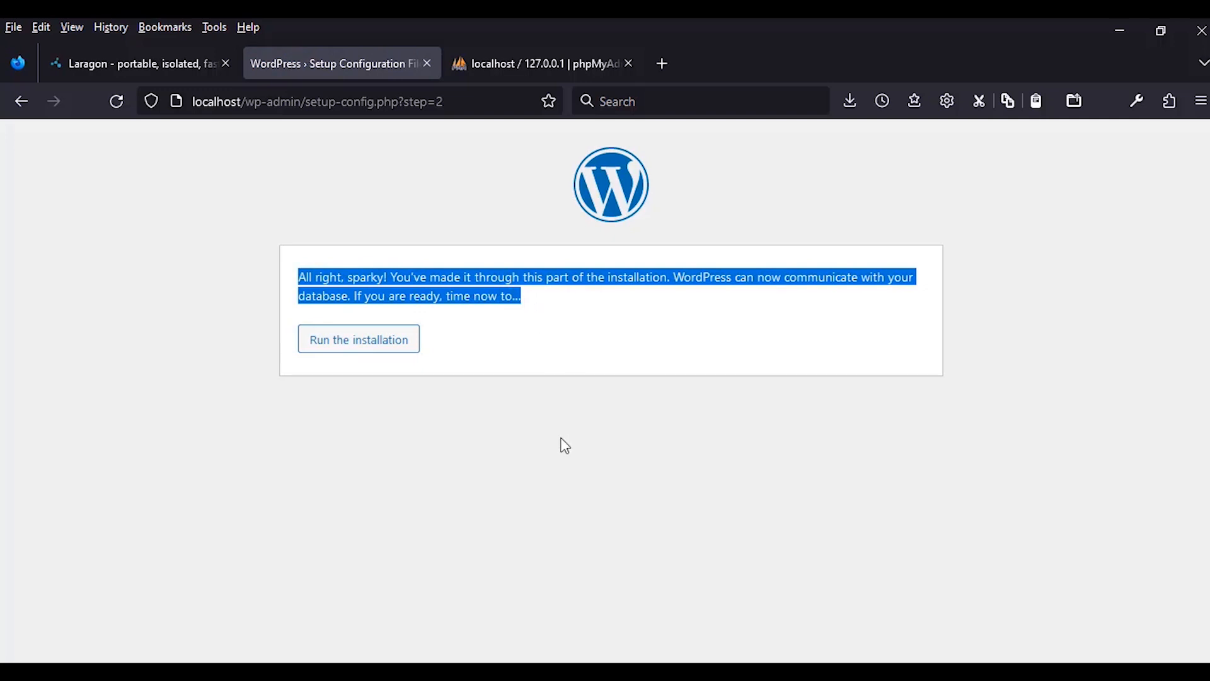
click(338, 340)
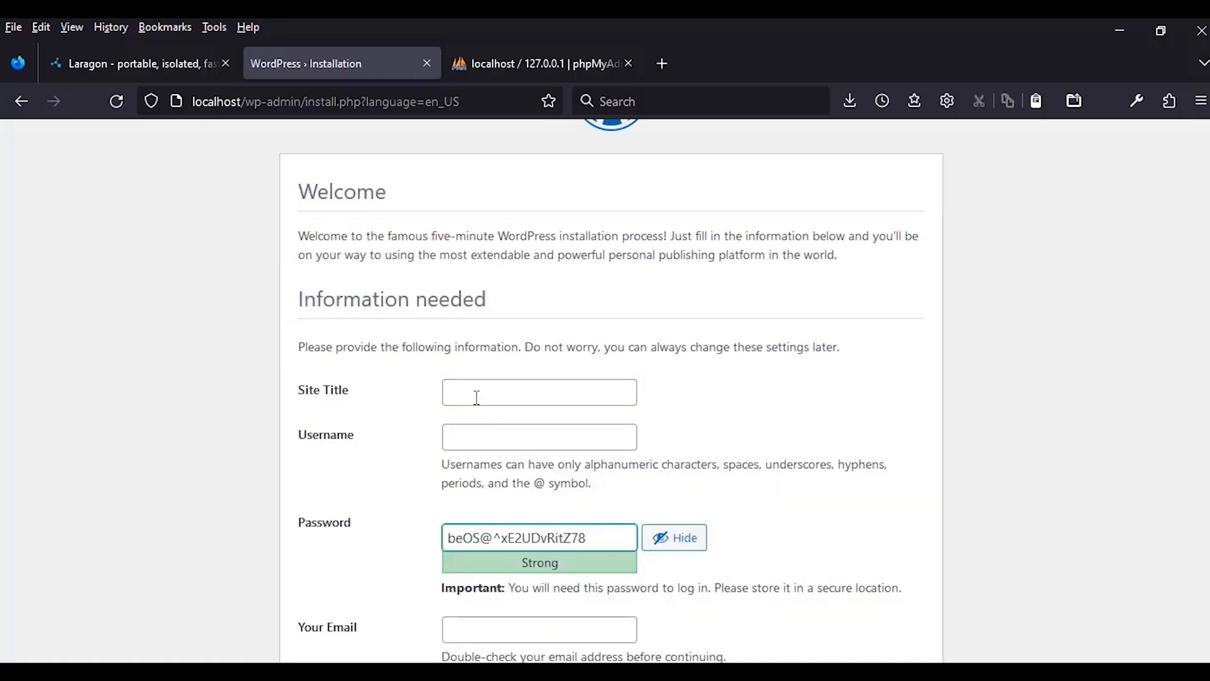
- Enter site title WP Dev Tutorial and an admin username, and paste the e-mail address
click(477, 396)
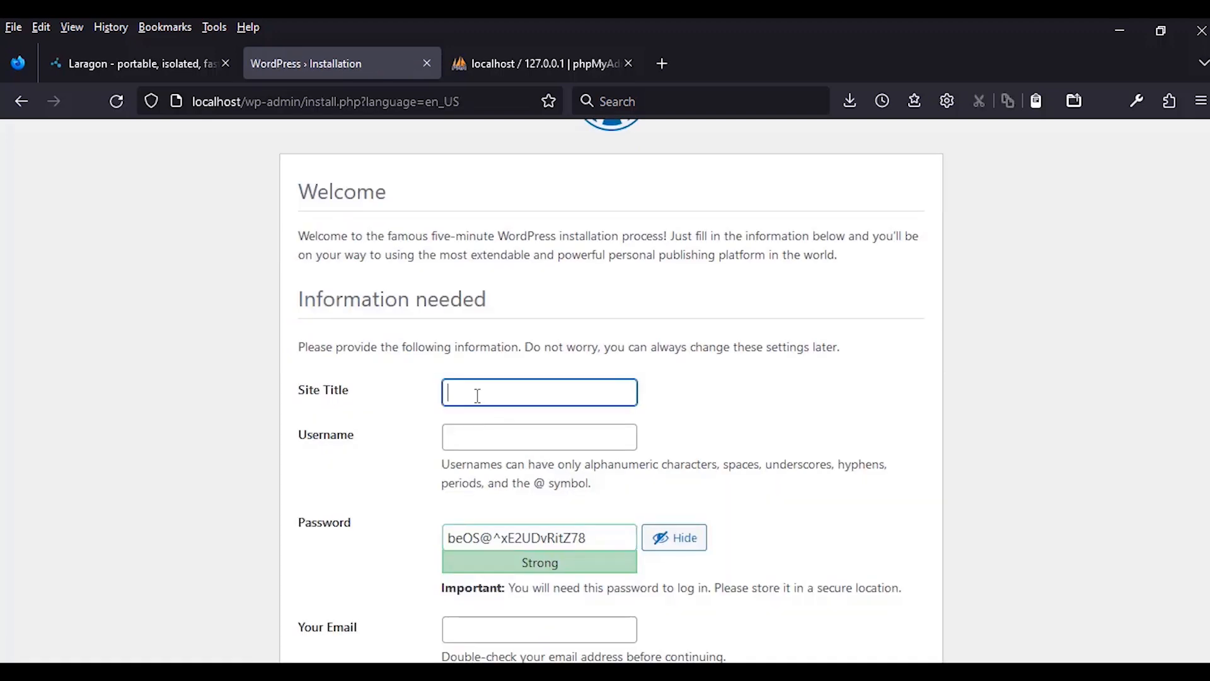
text(Wp)
scroll(477, 396, down, 2)
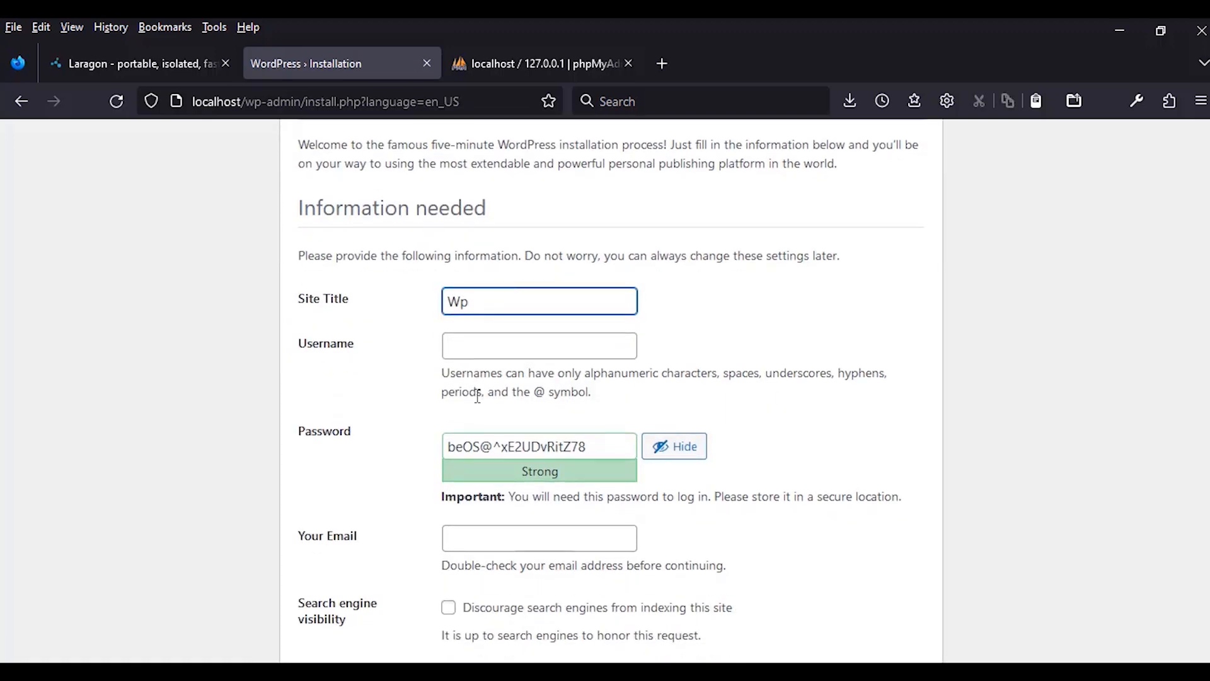
key(BackSpace)
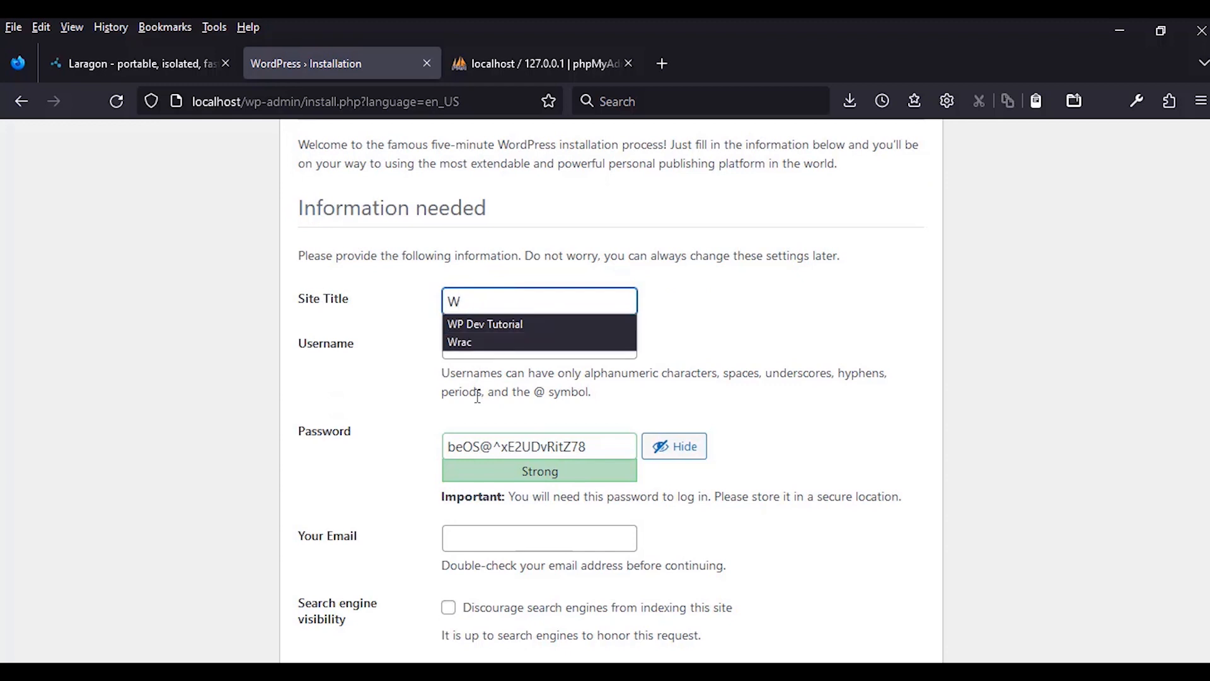
click(517, 322)
click(515, 342)
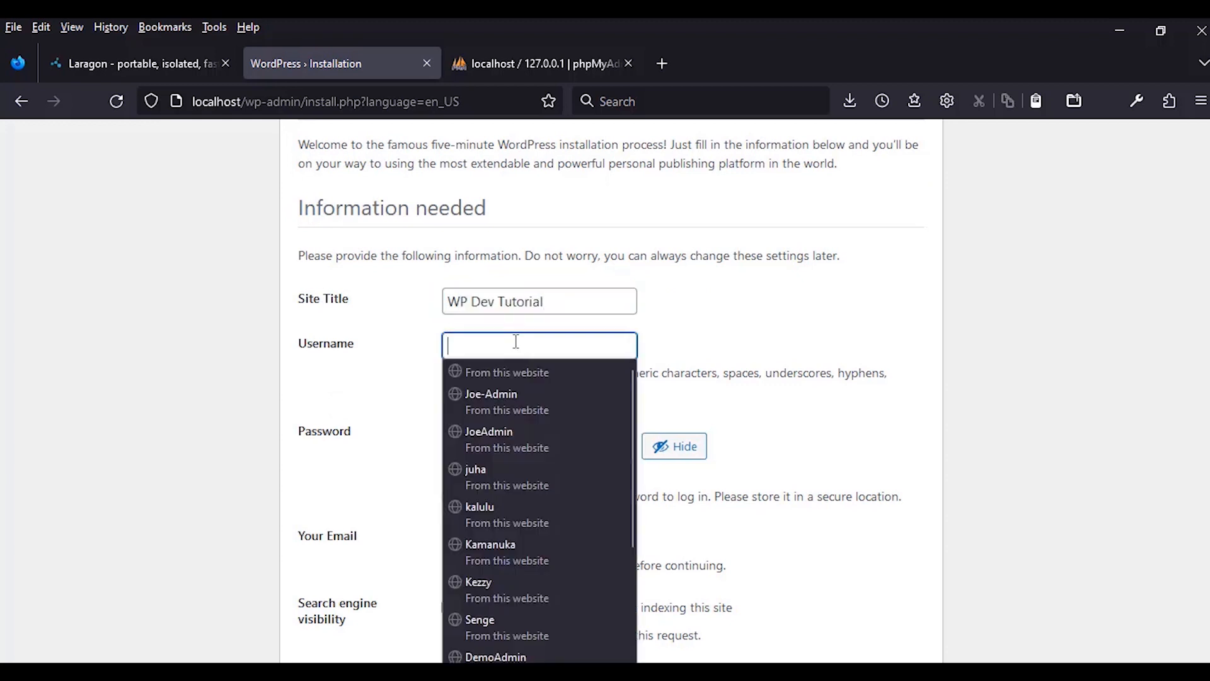
text(Joe)
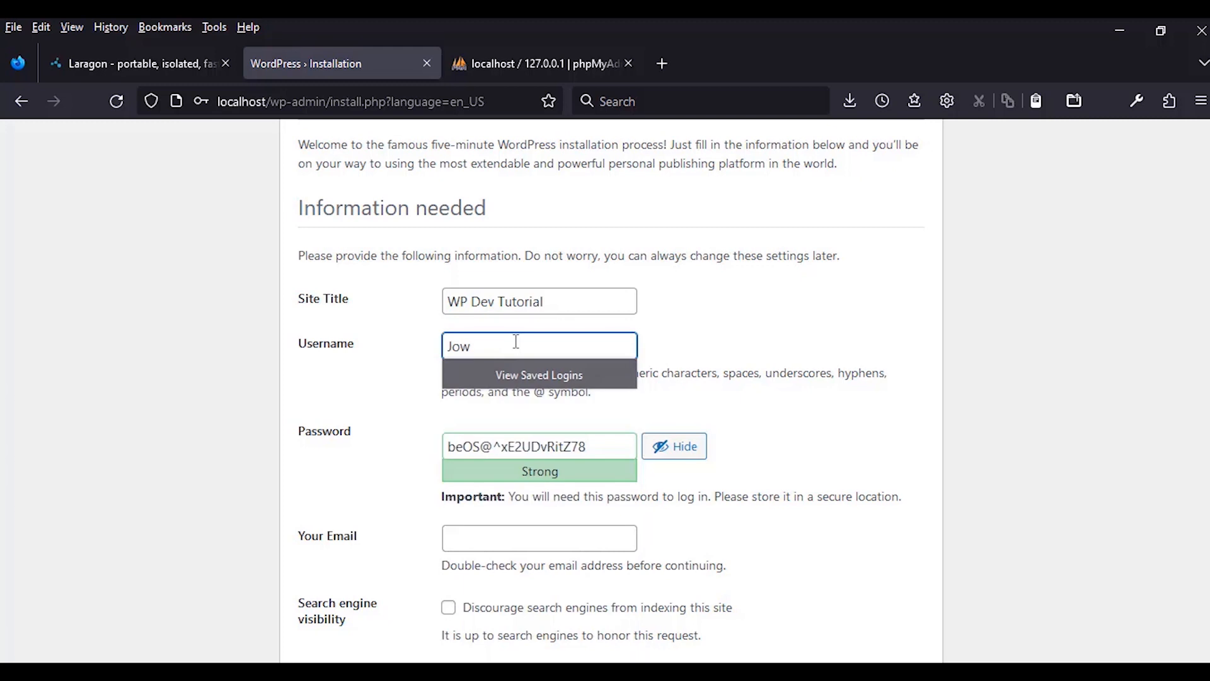
key(BackSpace)
text(e)
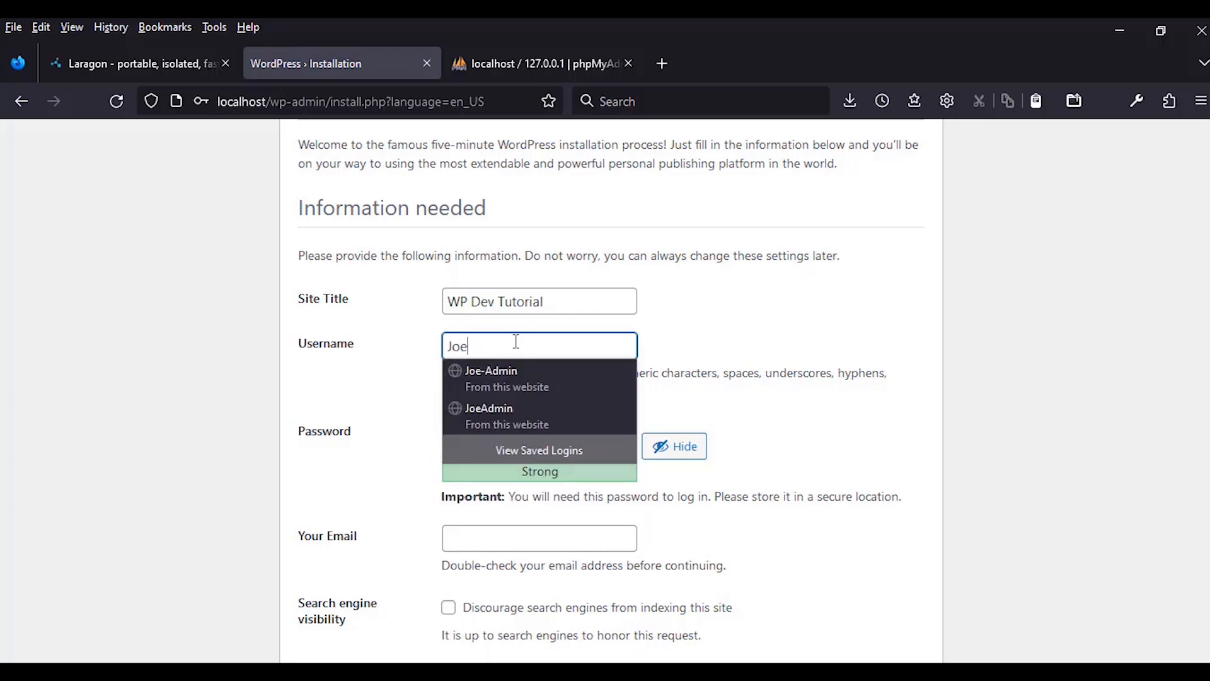
text(n)
scroll(674, 371, down, 3)
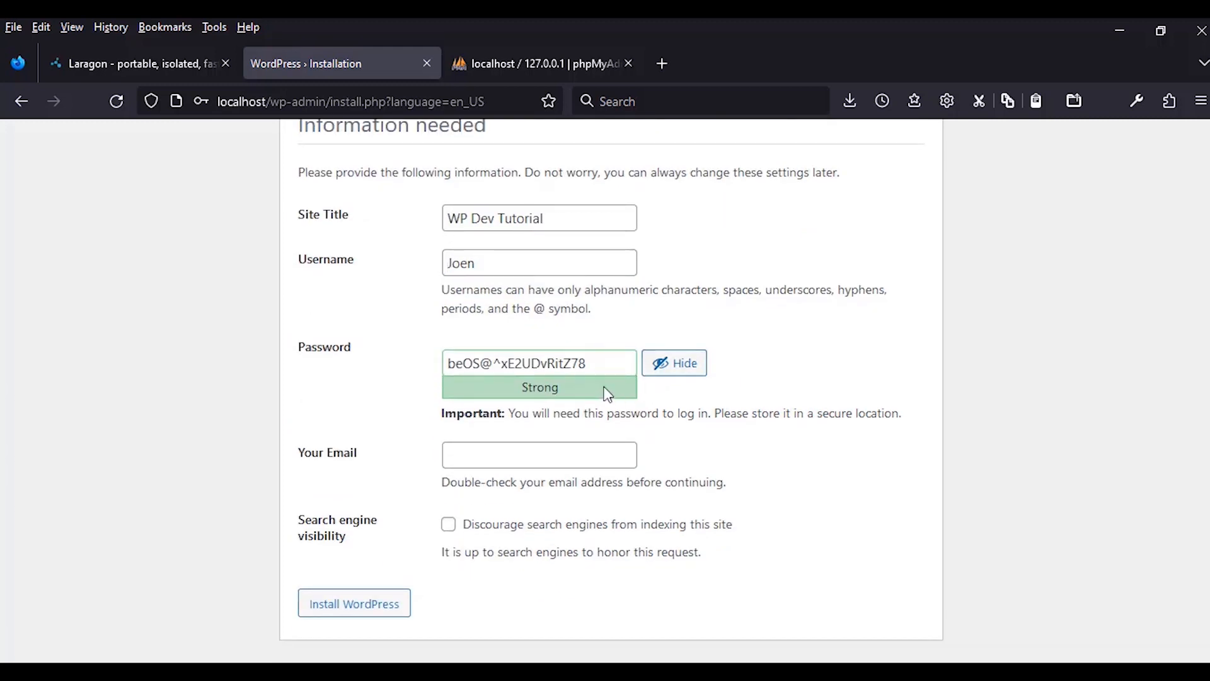
drag(596, 366, 448, 364)
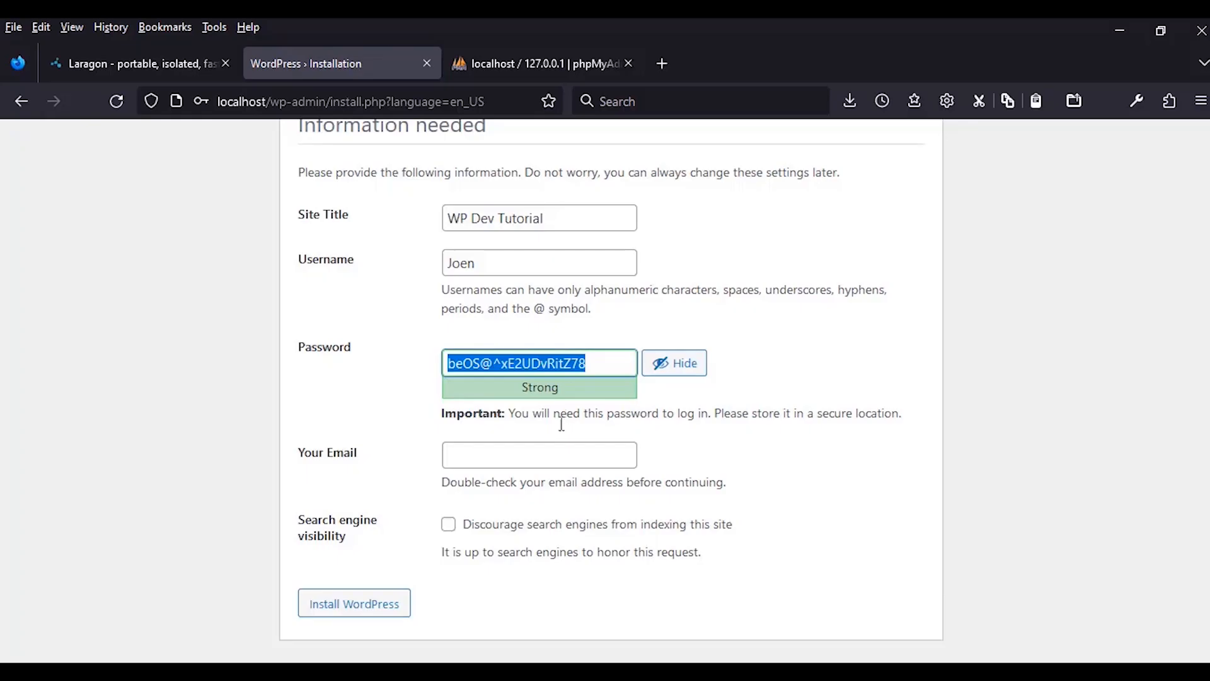
click(525, 459)
key(ctrl+v)
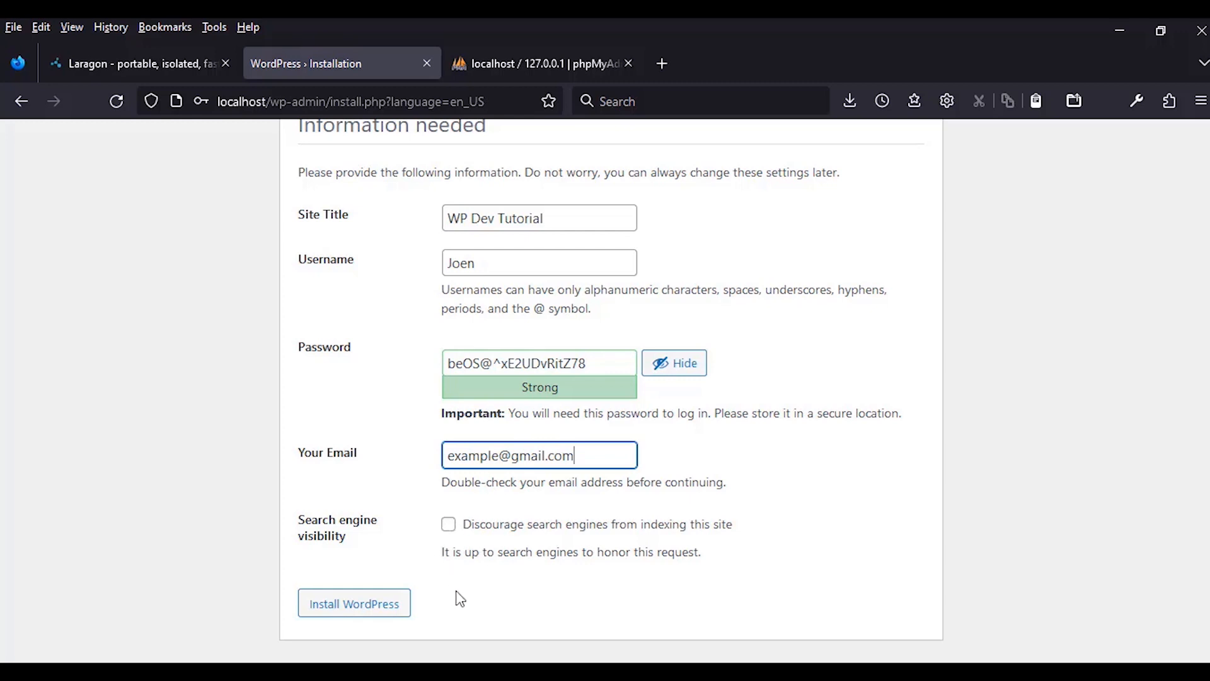
- Retype the admin username in full and highlight the generated strong password
scroll(542, 350, up, 2)
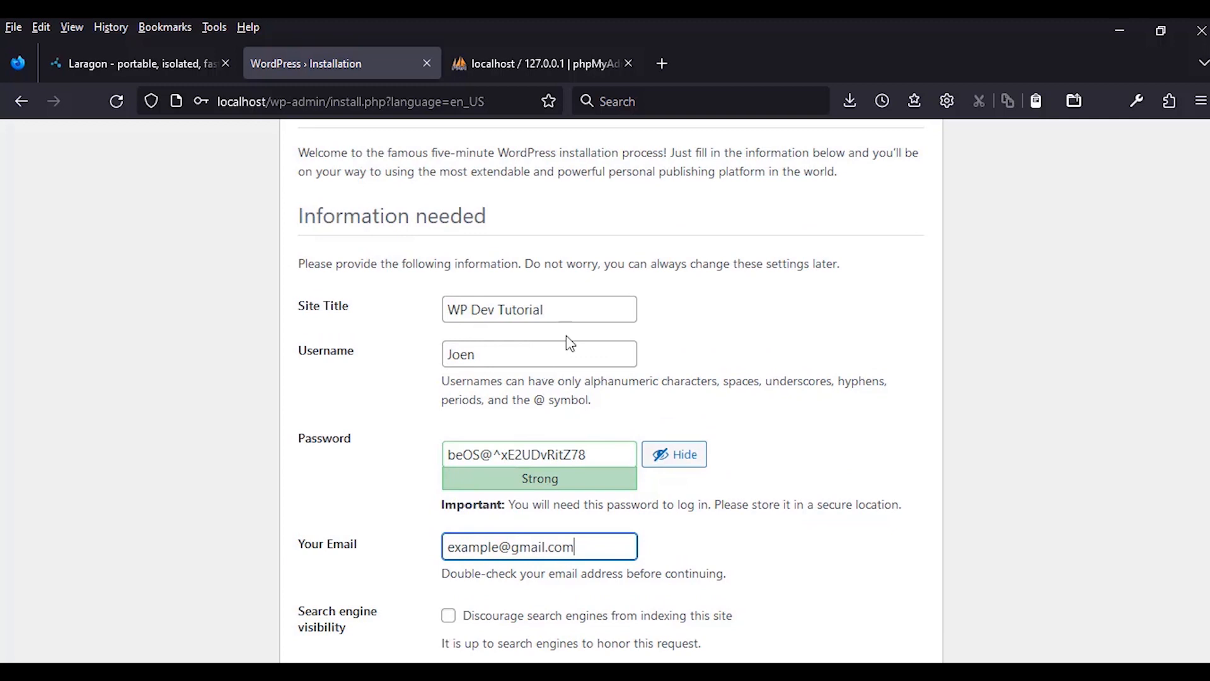
scroll(569, 342, up, 2)
scroll(570, 342, down, 2)
drag(300, 309, 359, 321)
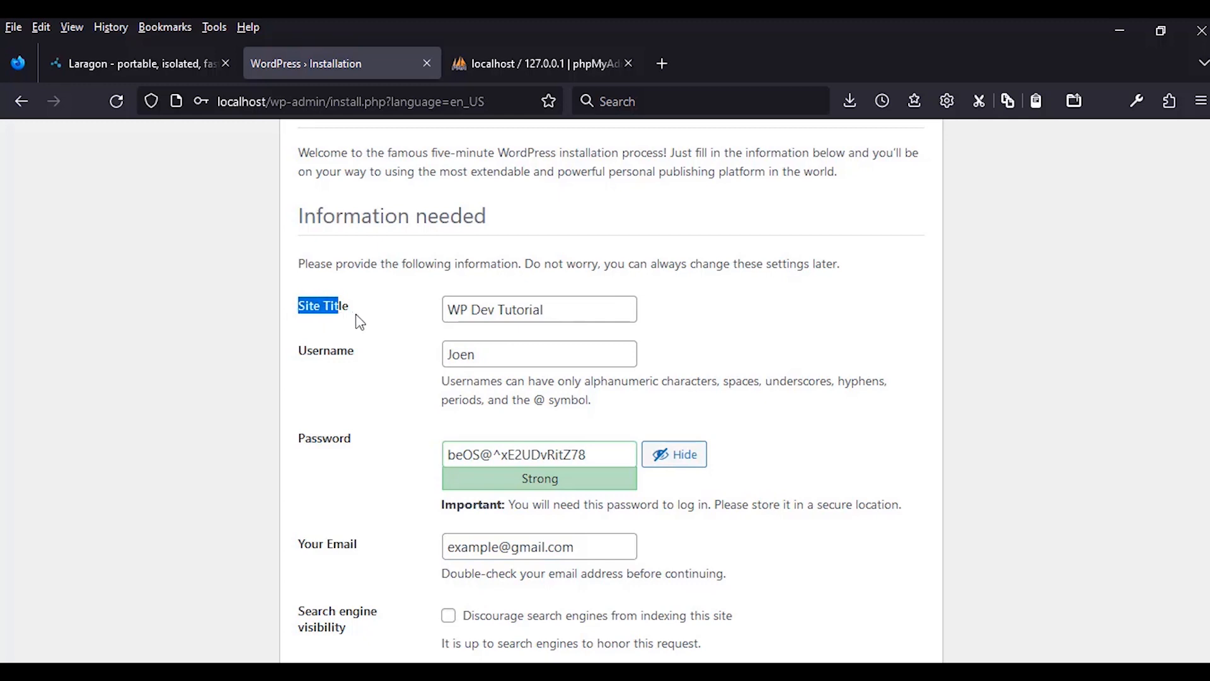
click(494, 357)
text(Joen)
key(BackSpace)
text(Njengah)
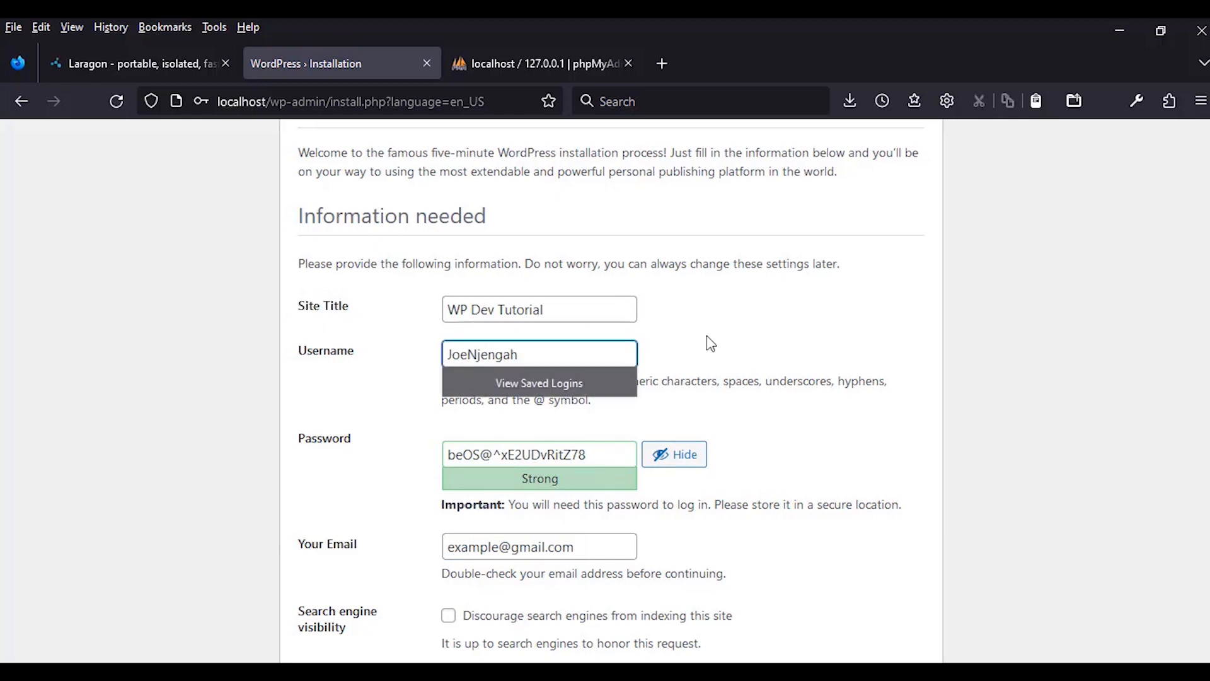
scroll(712, 344, down, 2)
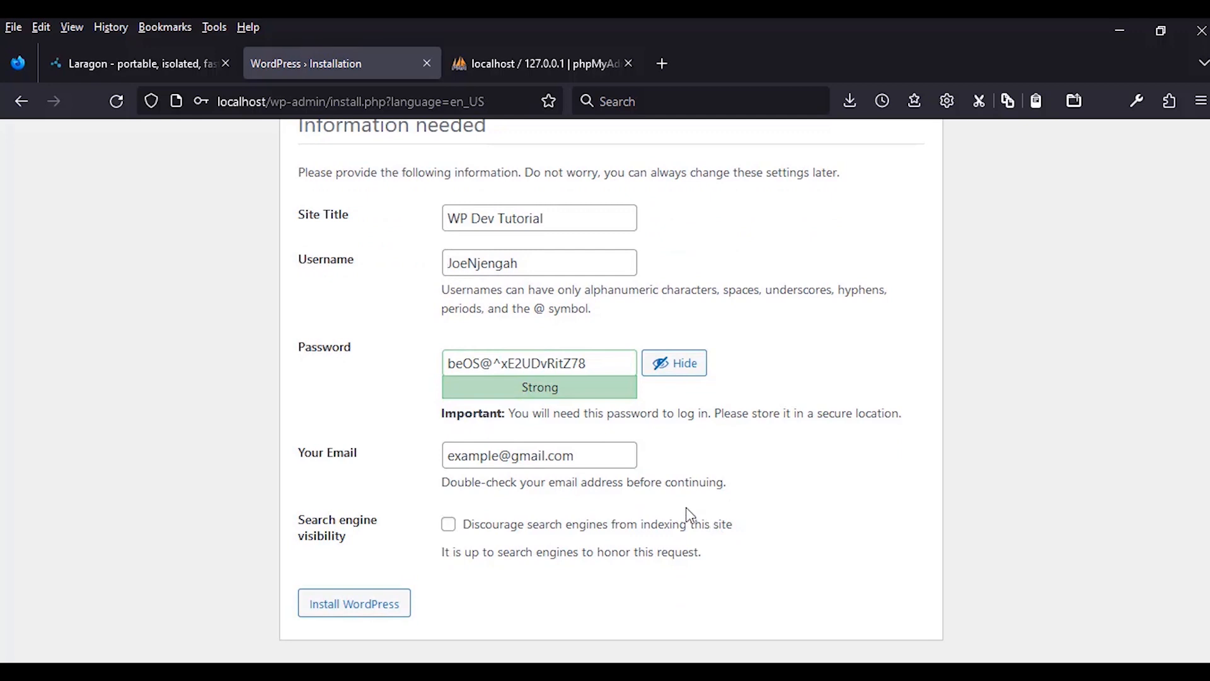
drag(587, 363, 430, 364)
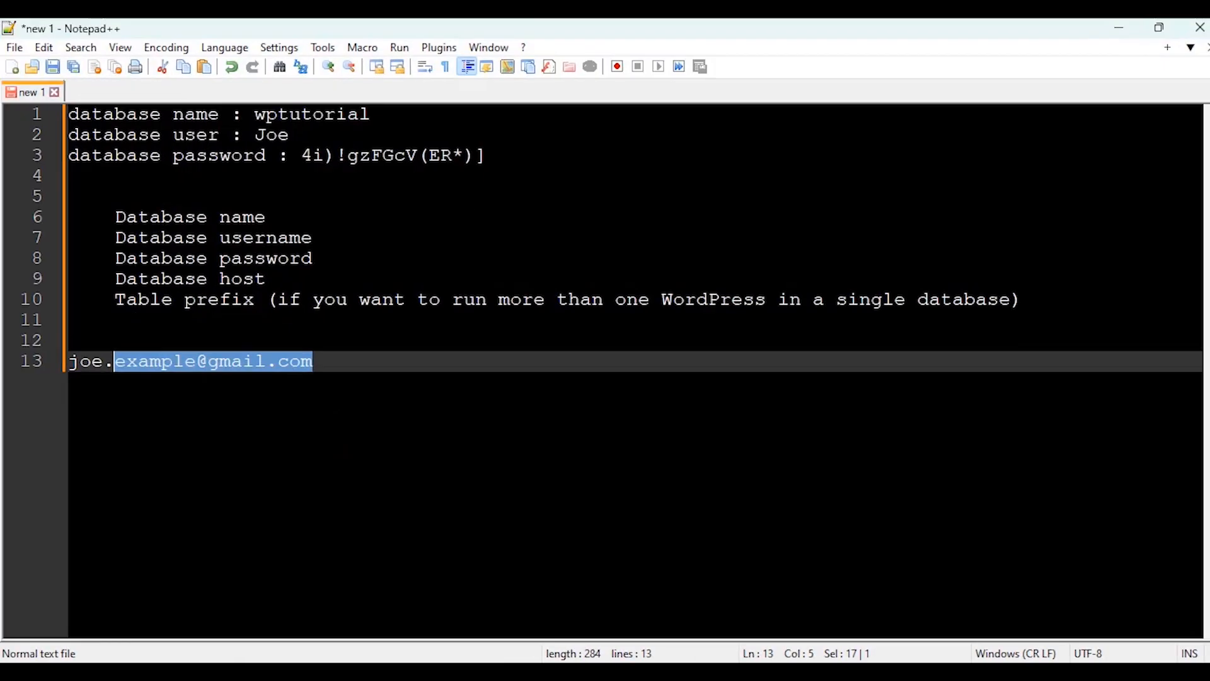
- Add a 'WordPress Installation Logins' heading with the admin credentials, then submit the install form
text(WordPres)
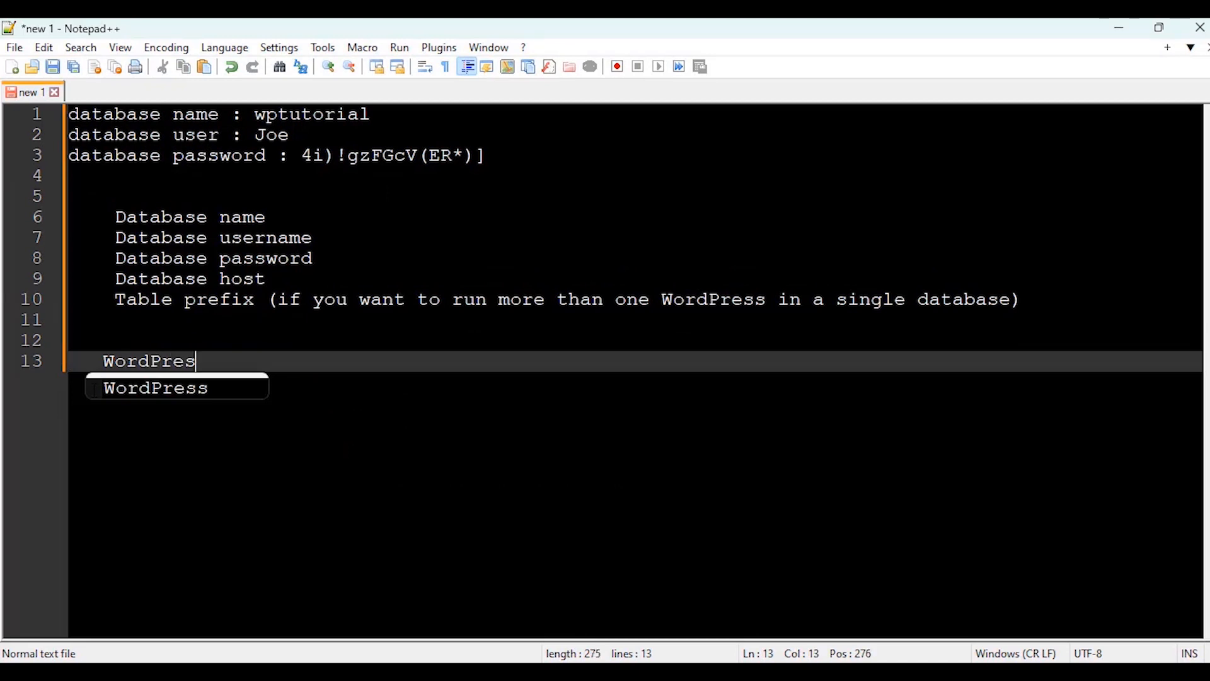
text(s Installation)
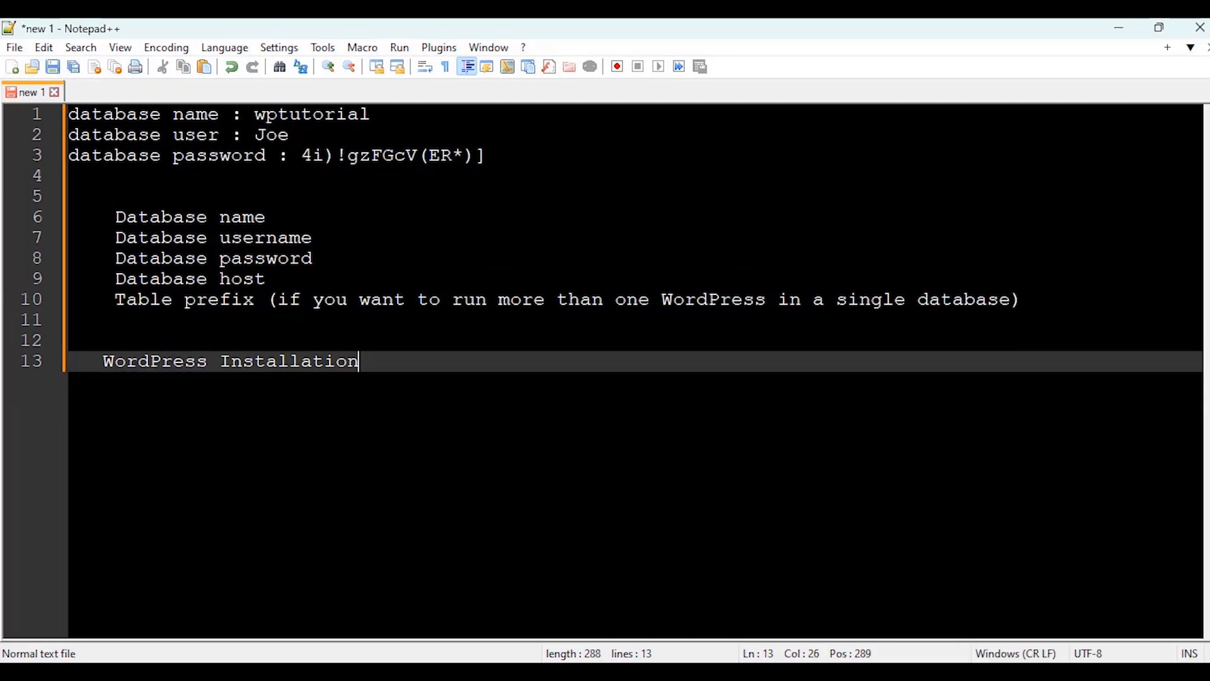
text( Logins)
key(Return)
key(Return)
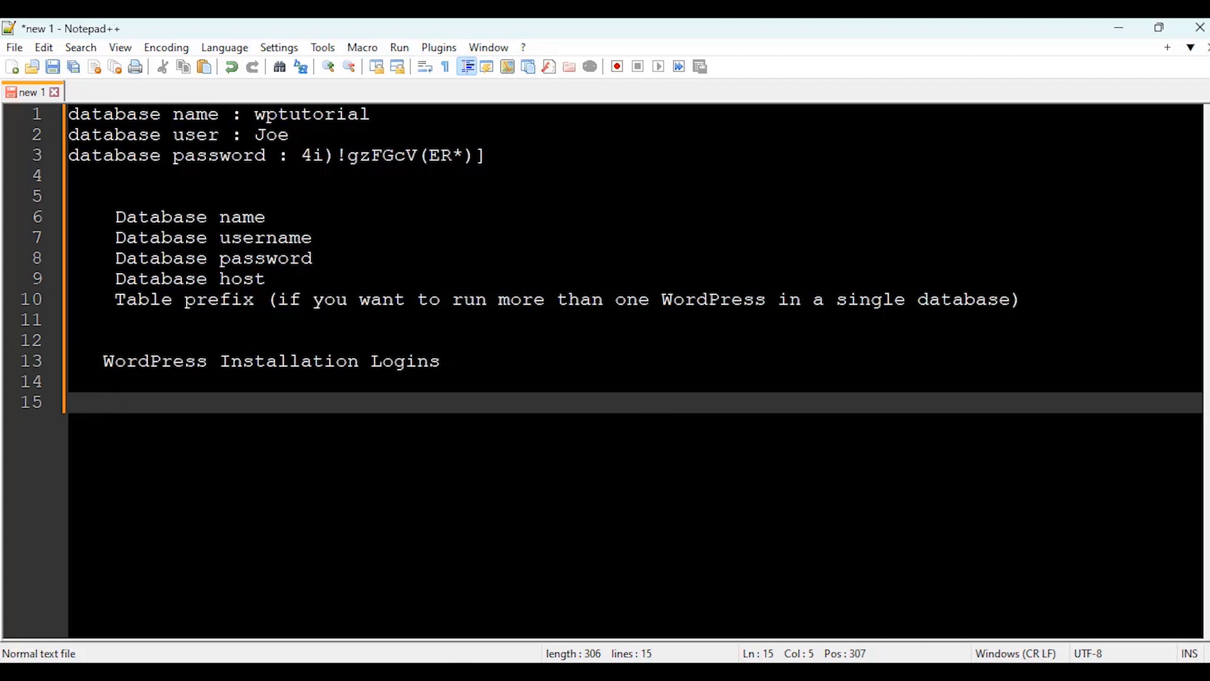
text(JoeNjengah)
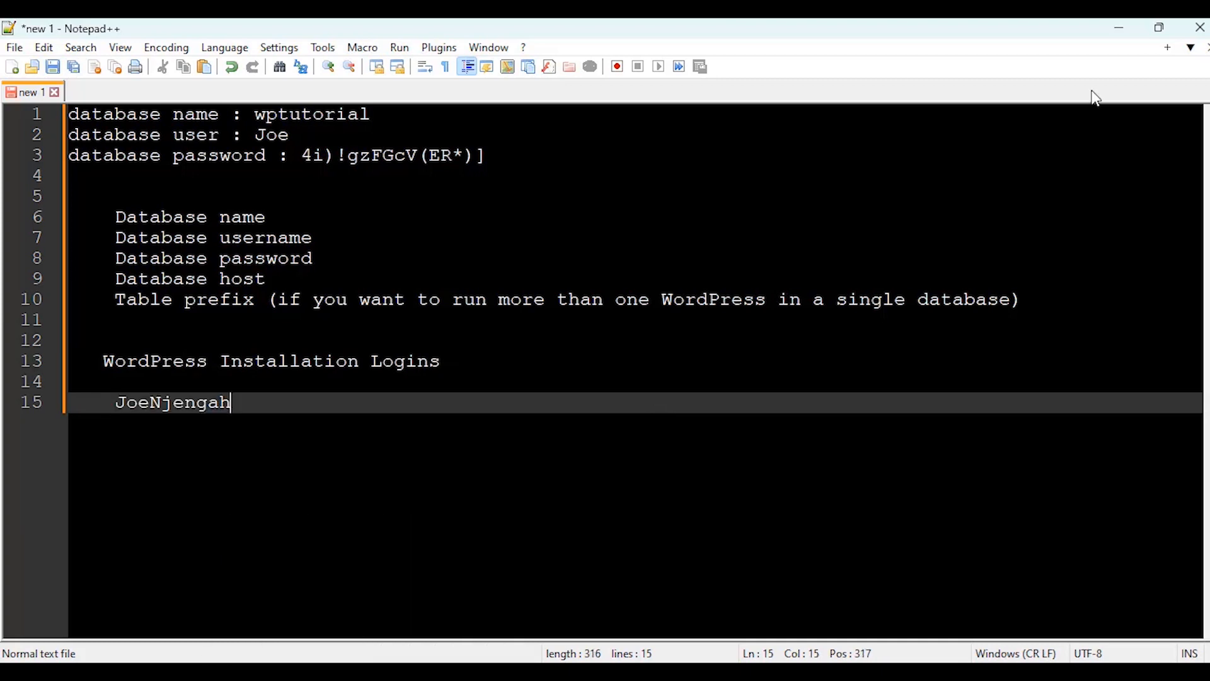
click(1119, 28)
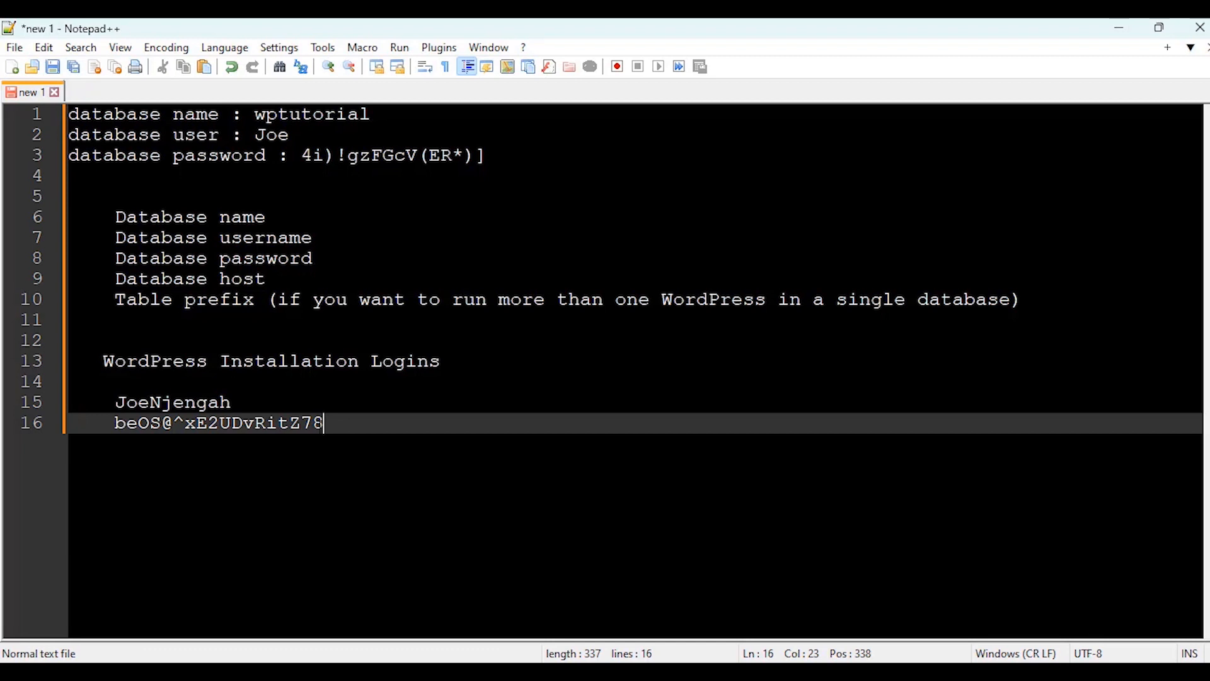
click(1120, 28)
click(343, 603)
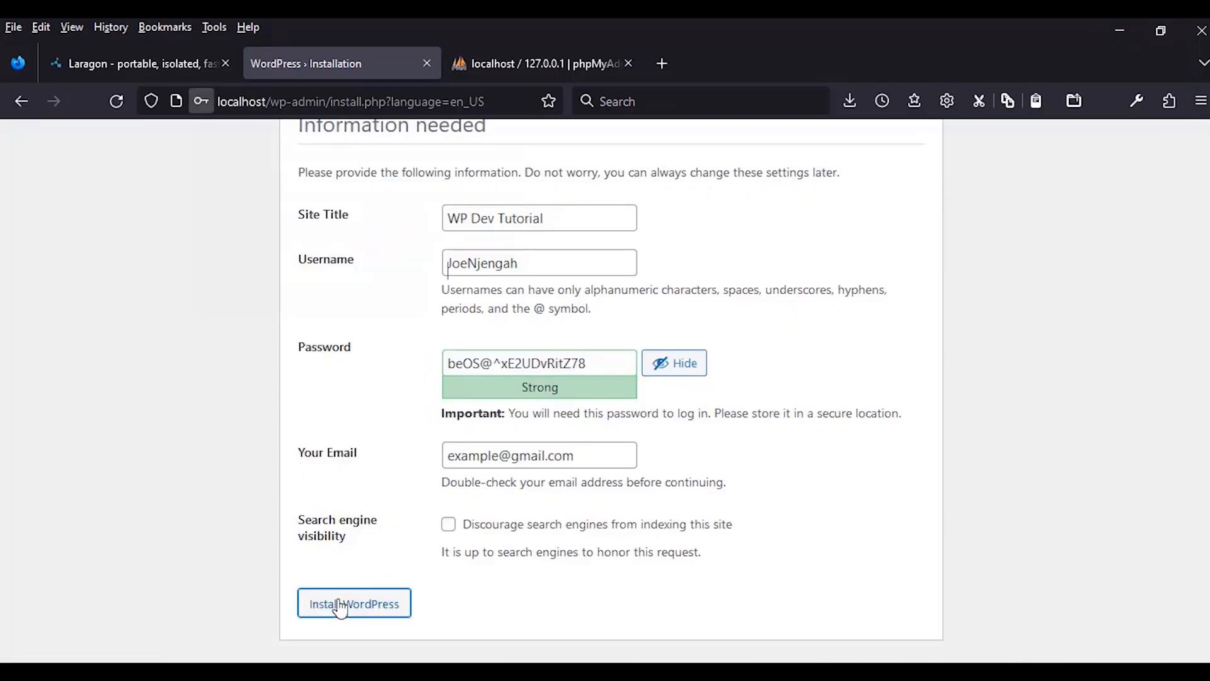
- Decline the browser save, enter the admin password and username to log in, then save the login
click(449, 332)
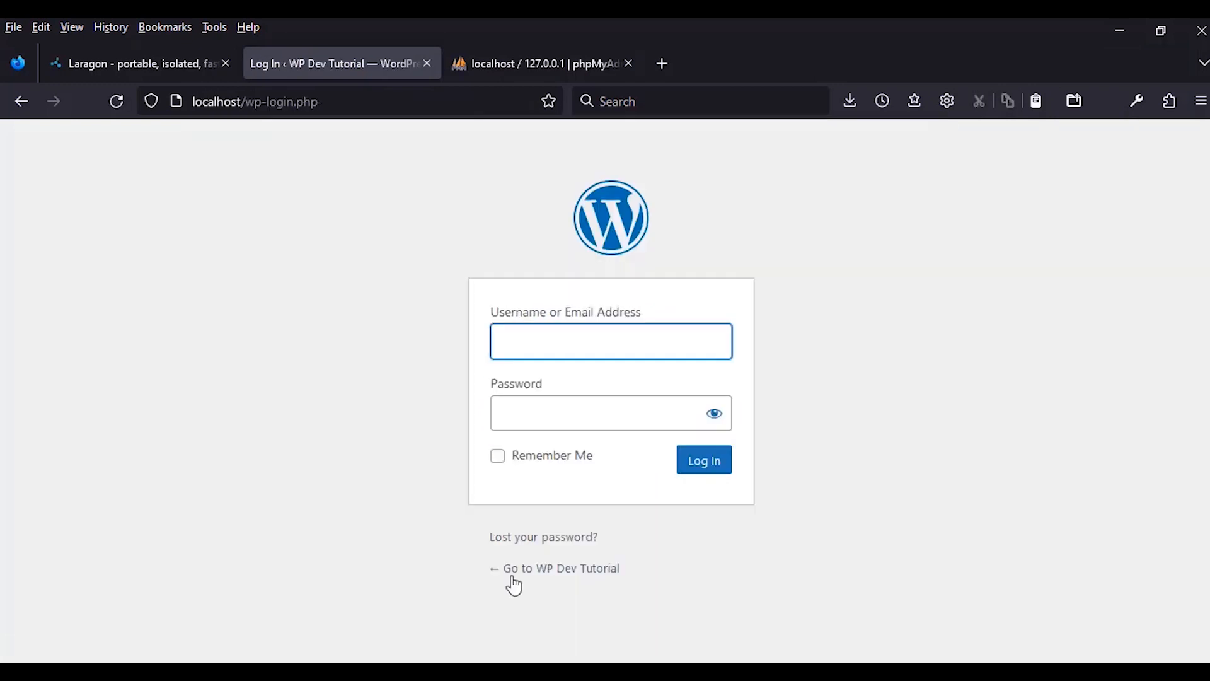
click(573, 414)
key(ctrl+v)
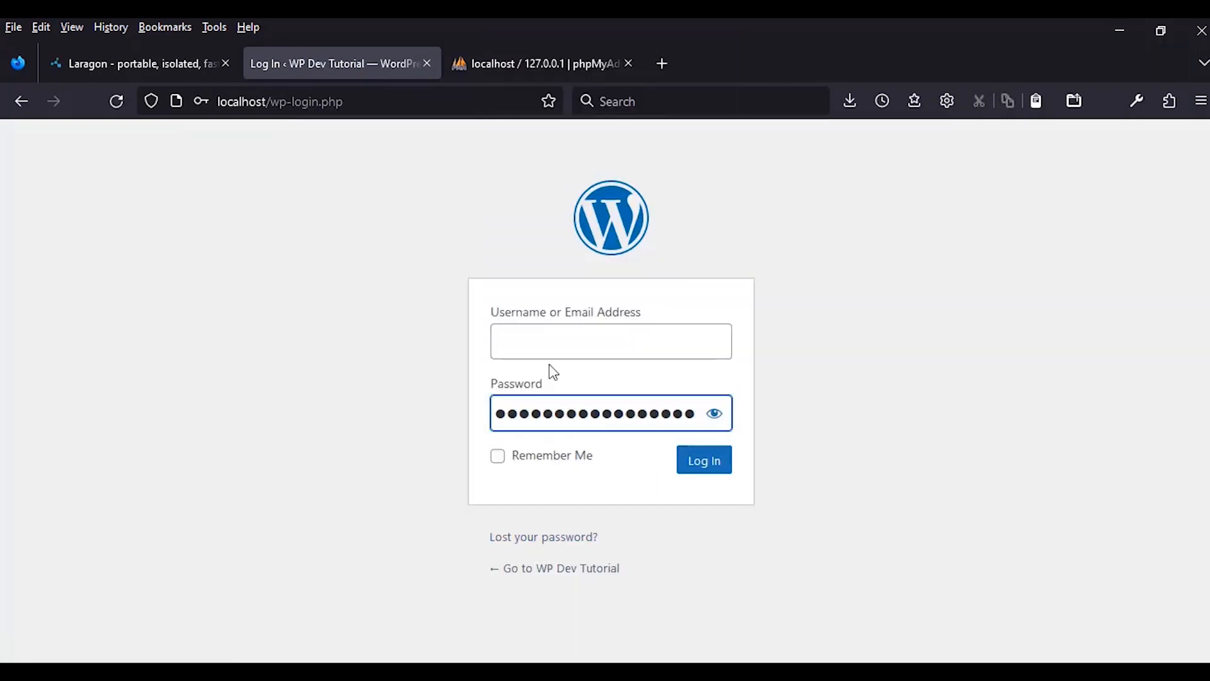
key(alt+Tab)
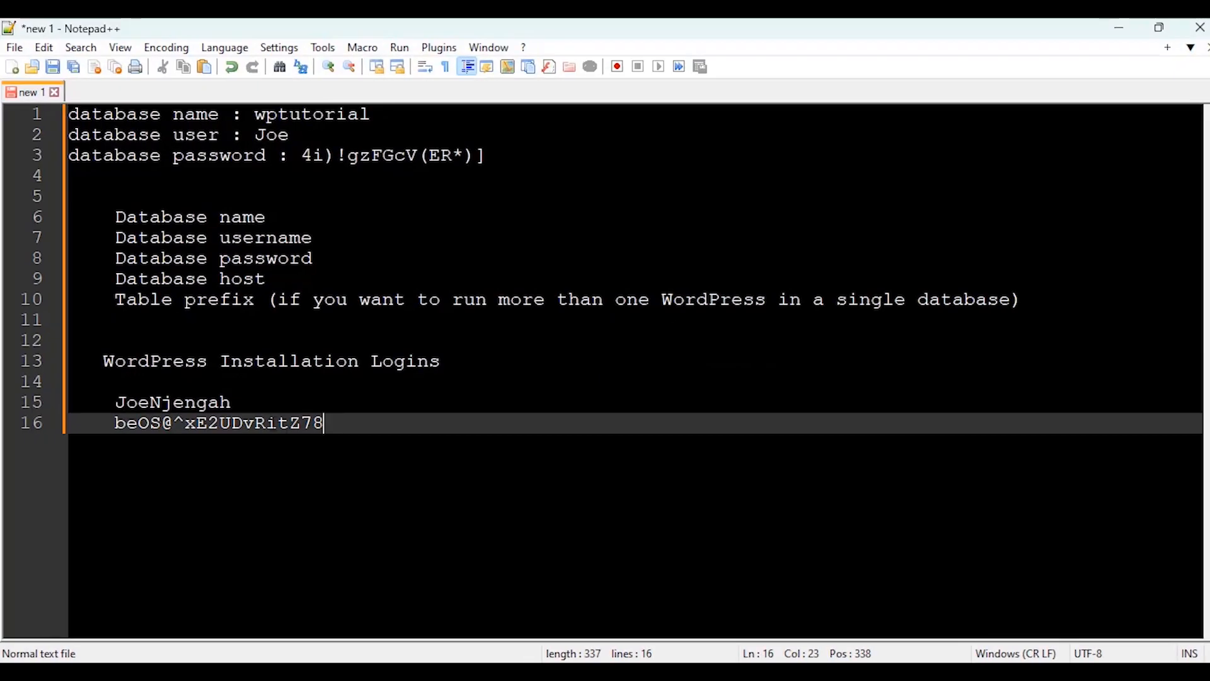
drag(240, 461, 267, 461)
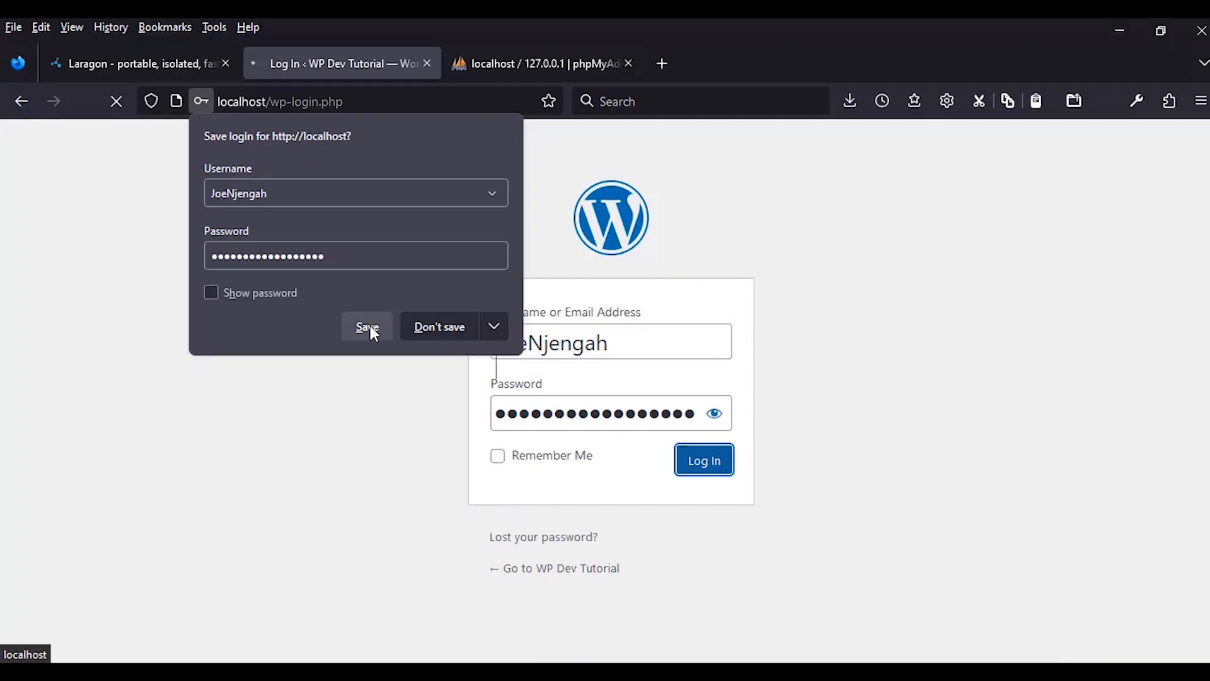
click(369, 325)
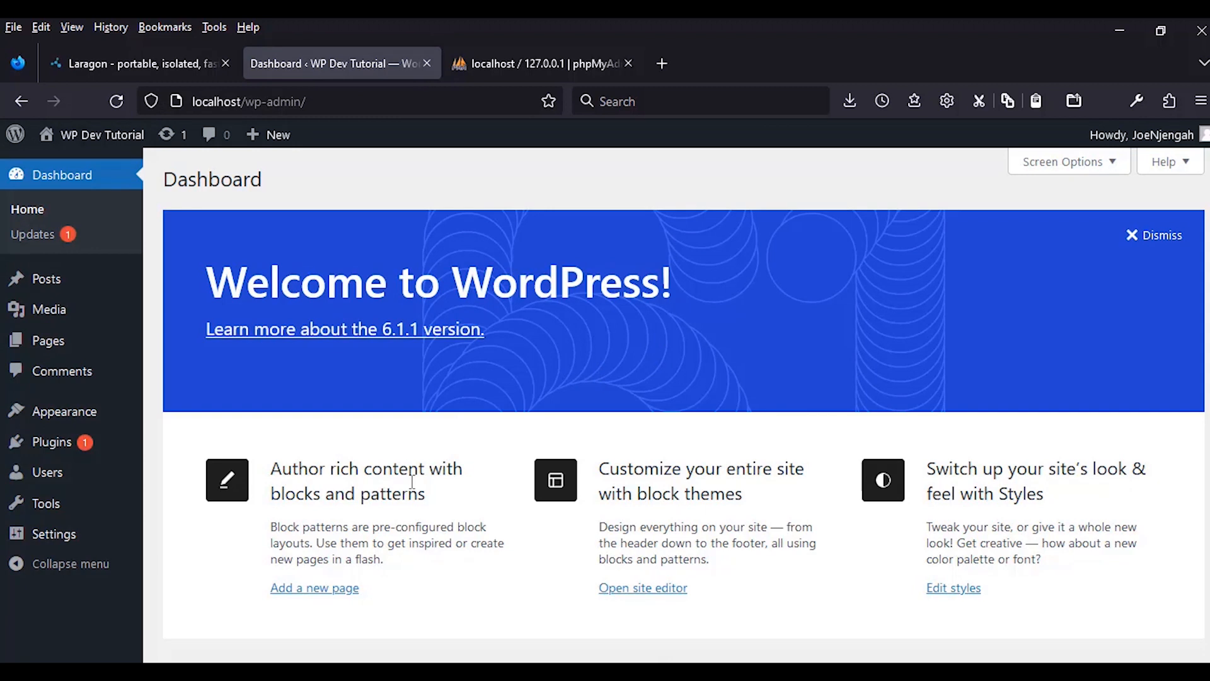
click(162, 67)
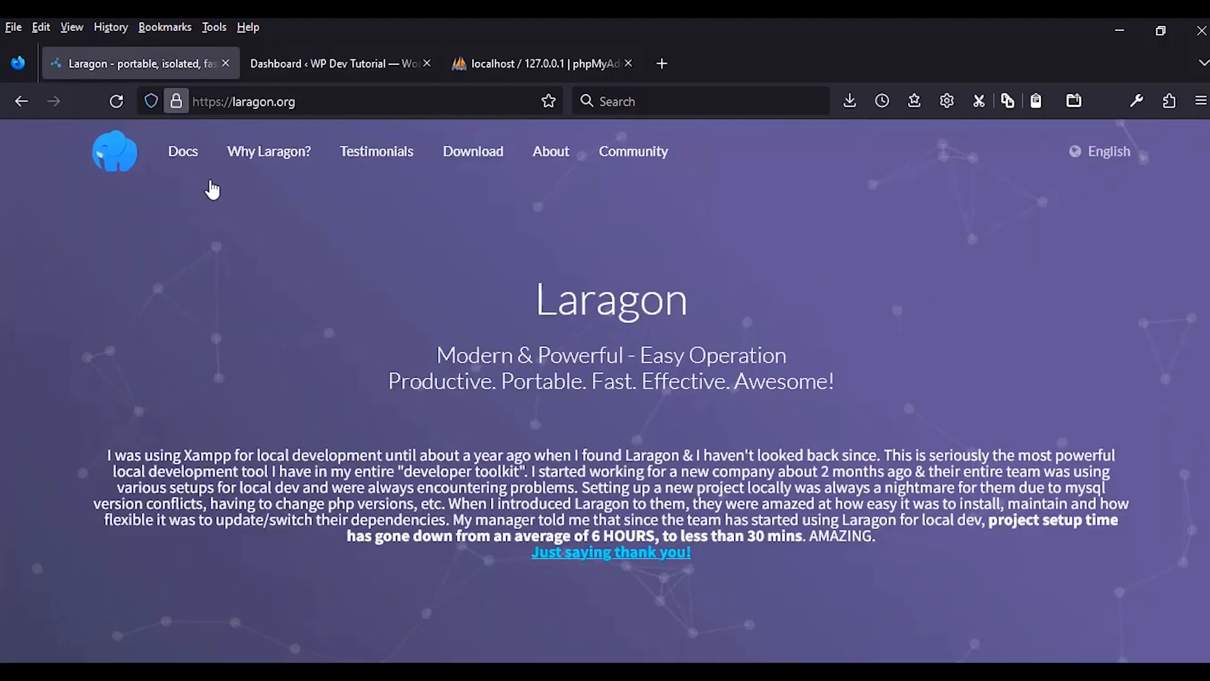
scroll(343, 418, down, 8)
scroll(354, 410, up, 10)
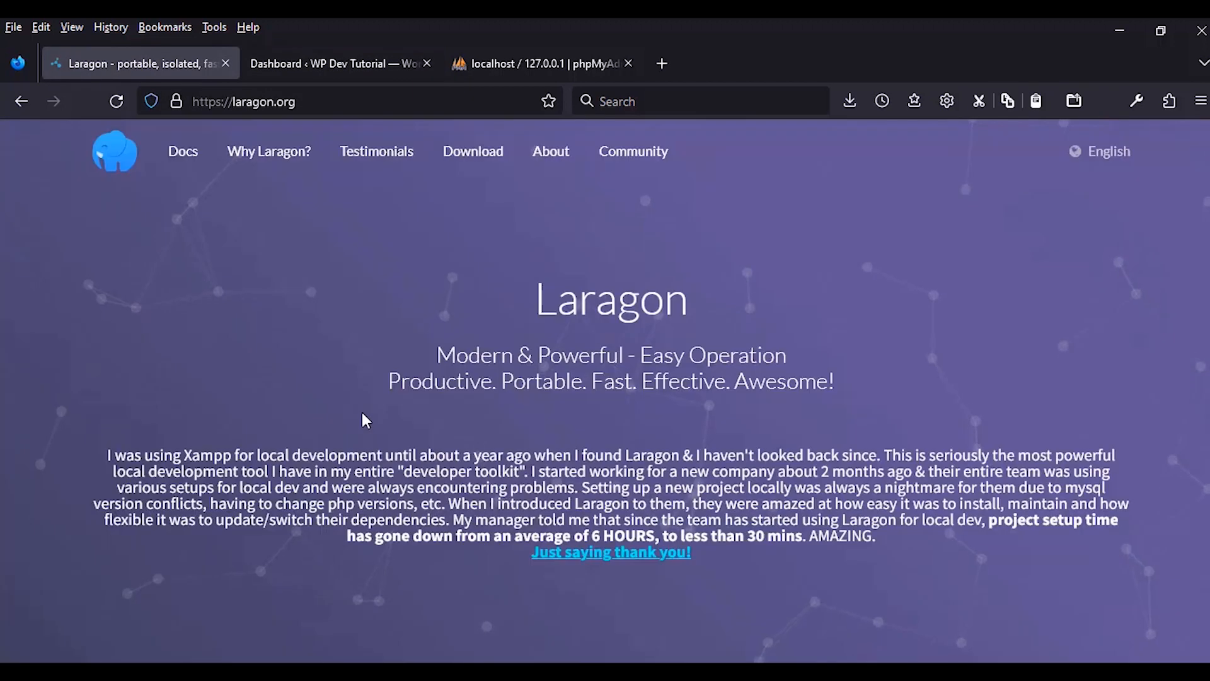
drag(530, 311, 702, 305)
click(741, 302)
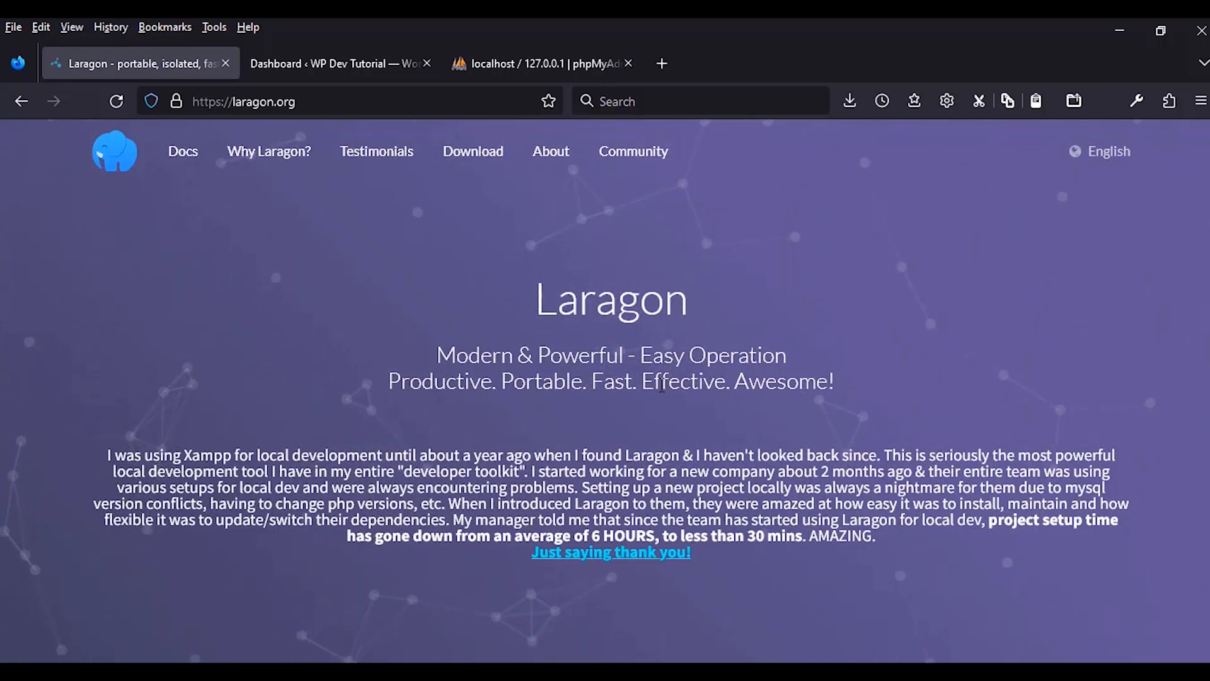
scroll(662, 385, down, 3)
scroll(660, 384, down, 4)
scroll(659, 384, up, 10)
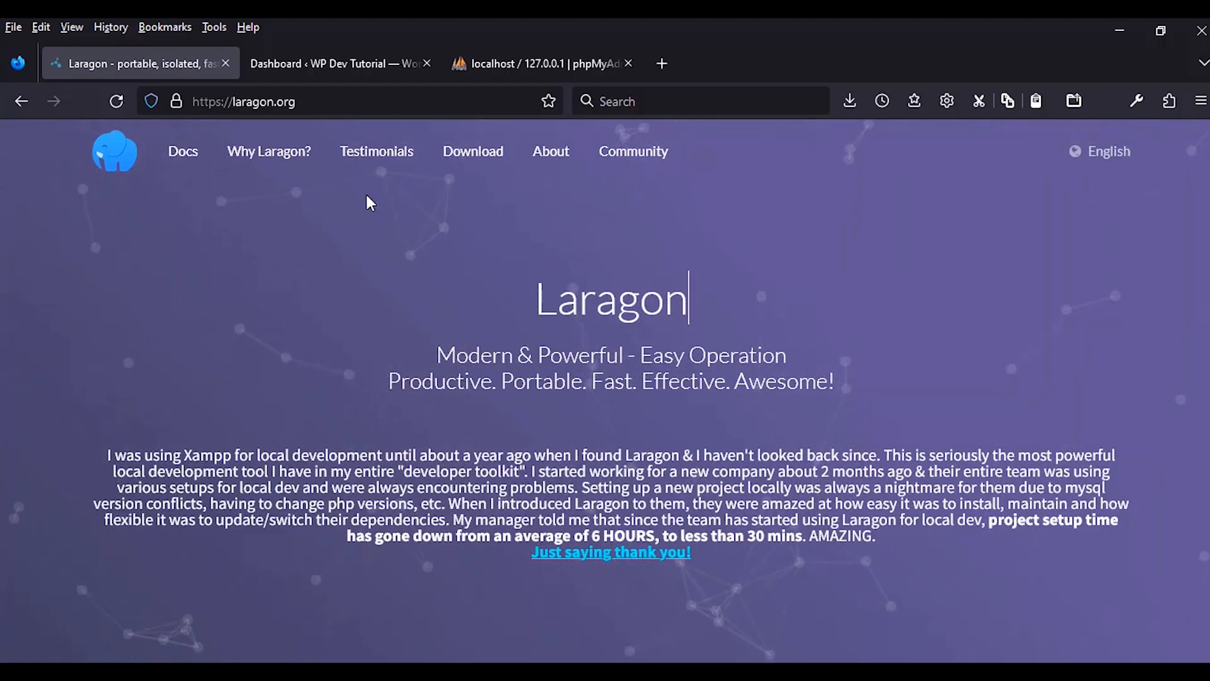
drag(698, 303, 490, 289)
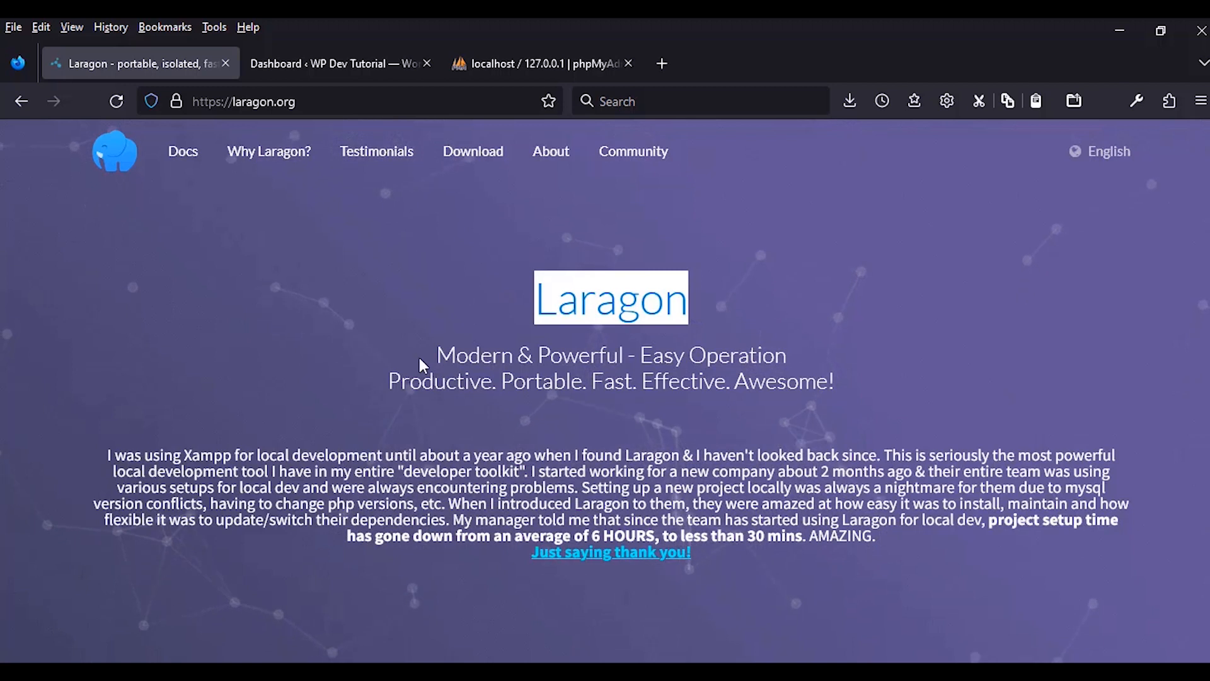
scroll(383, 332, down, 5)
click(310, 64)
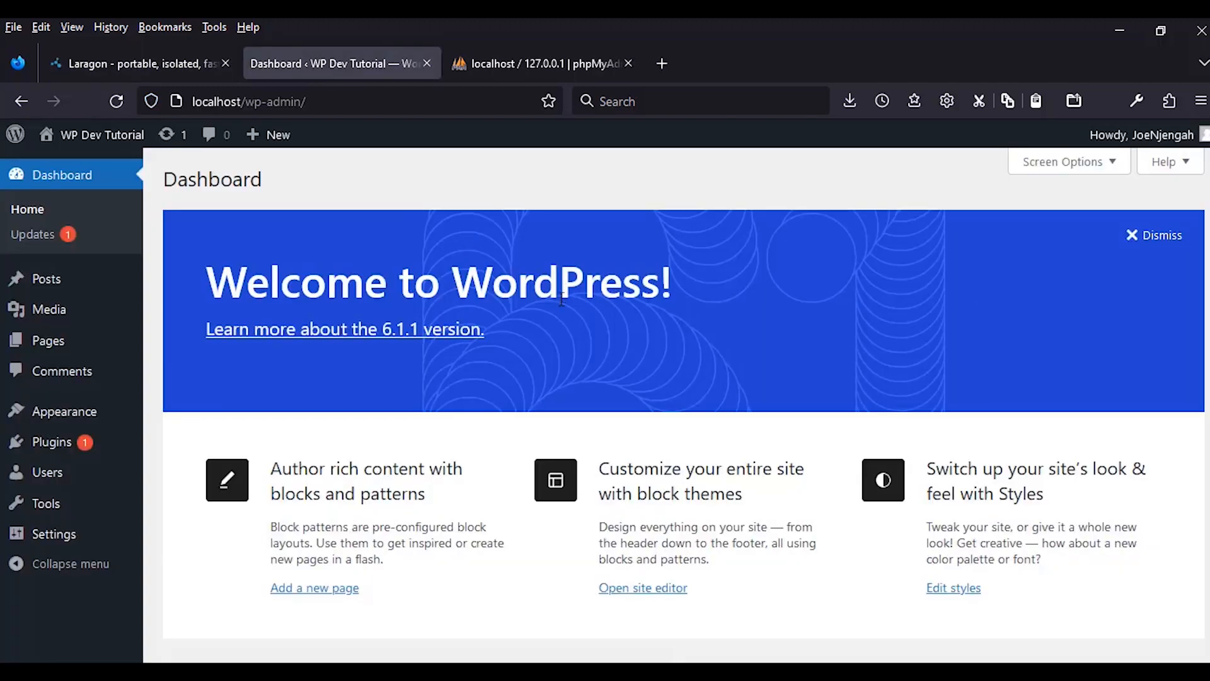
- Scroll the Dashboard, visit the live WP Dev Tutorial homepage, then return to the Brackets outline
scroll(554, 366, down, 3)
scroll(557, 369, down, 8)
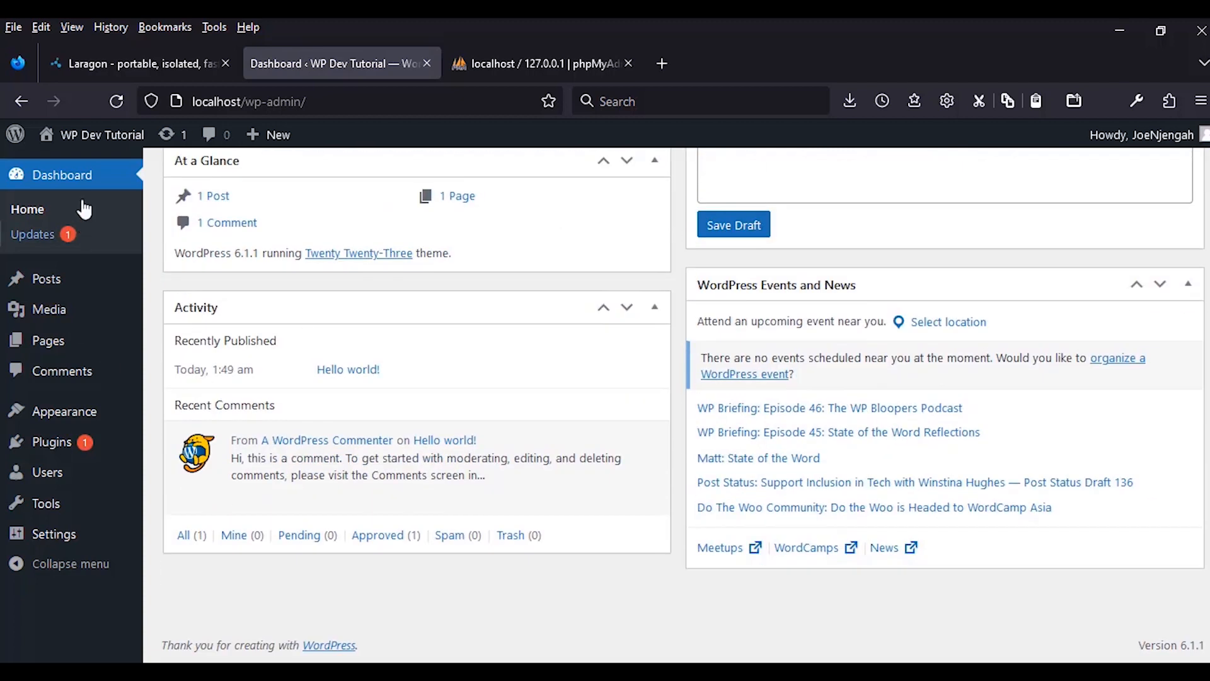
mouse_move(87, 140)
click(71, 163)
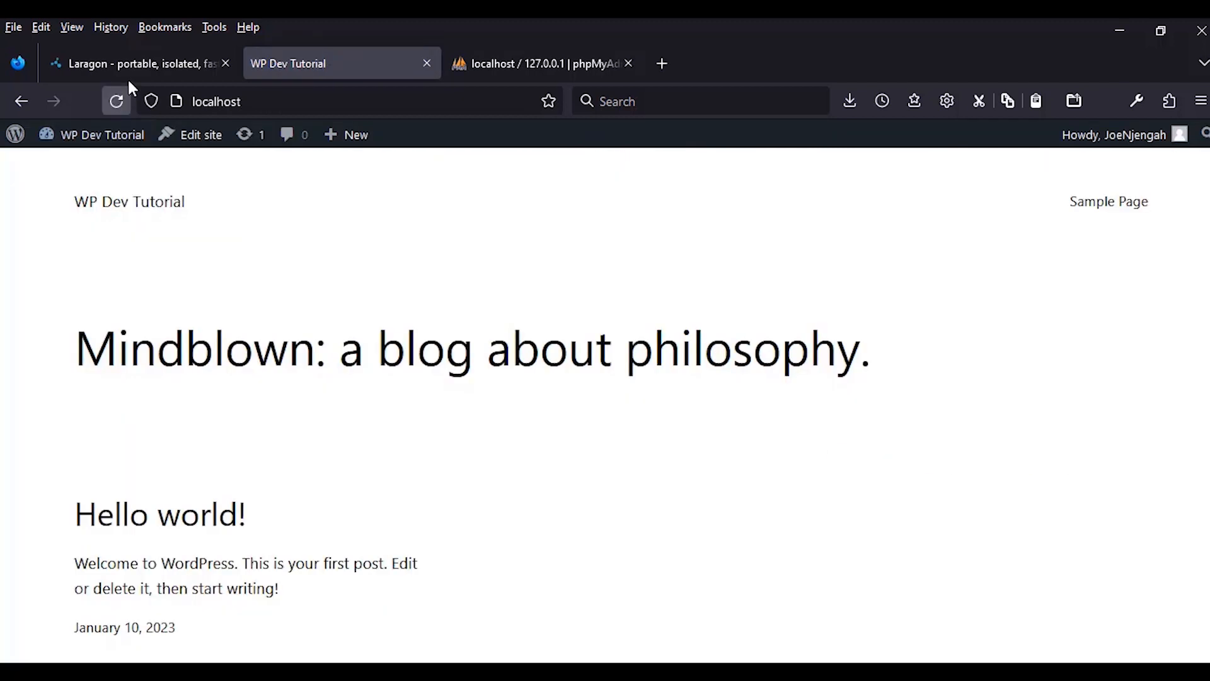
click(441, 672)
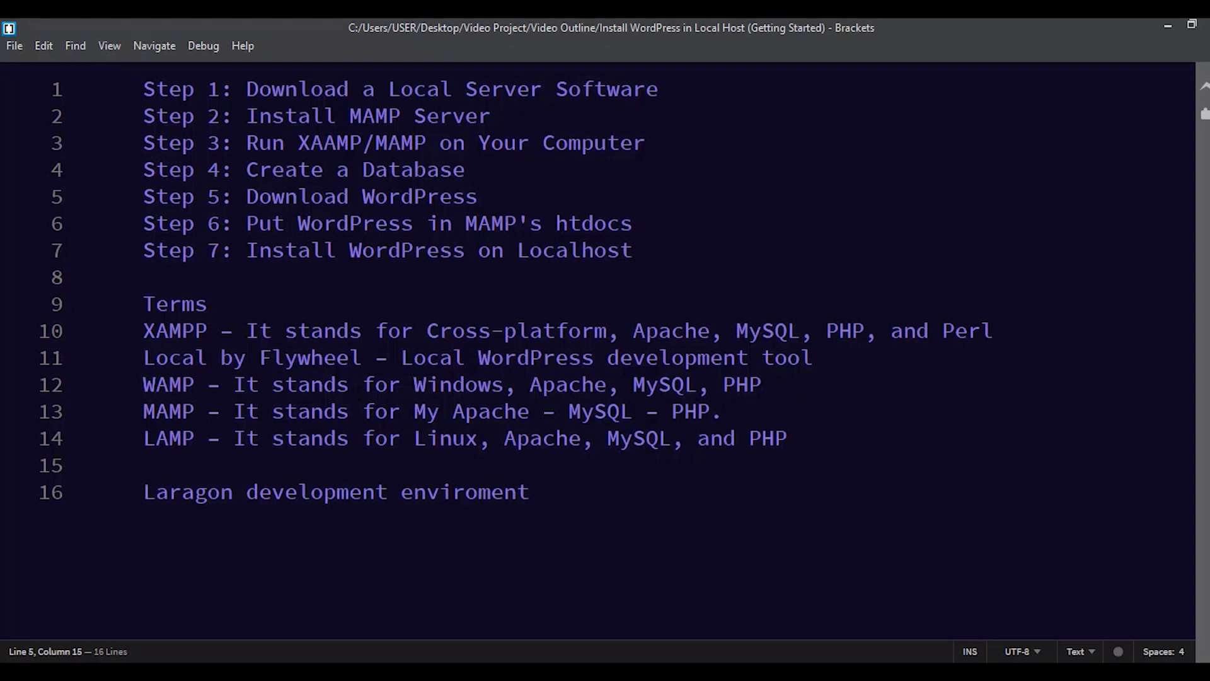
- Copy XAAMP from Step 3 and insert it as 'XAAMP/' before MAMP in Step 2
triple_click(378, 89)
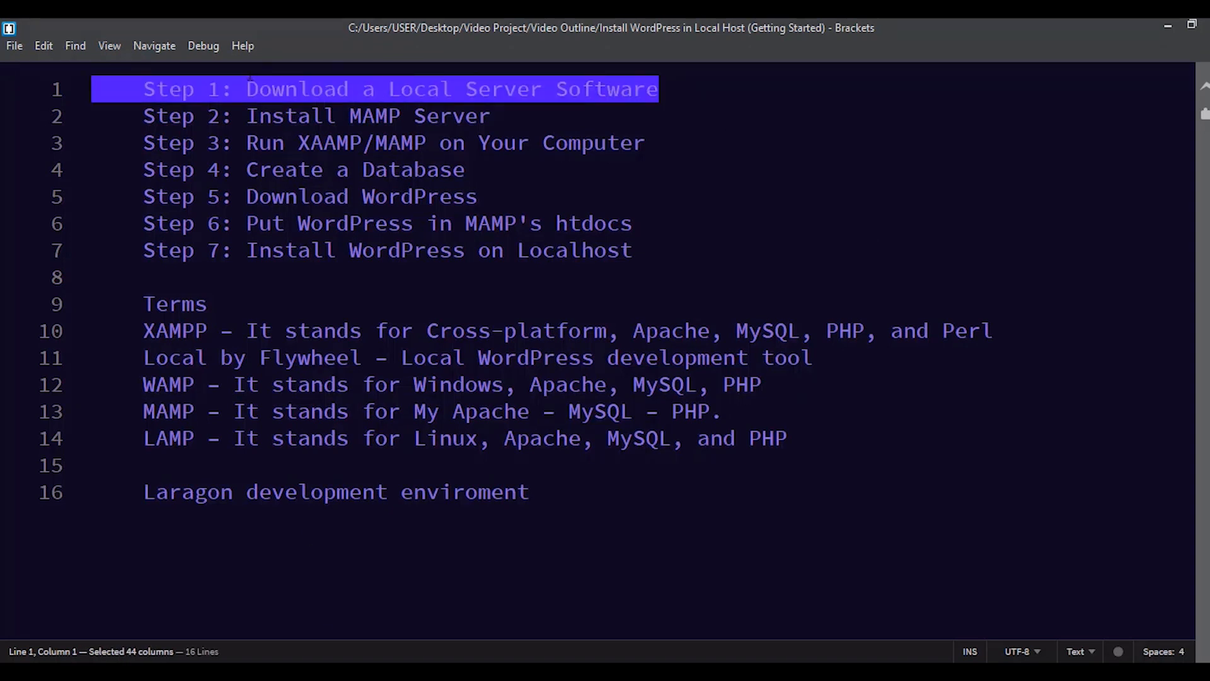
click(401, 116)
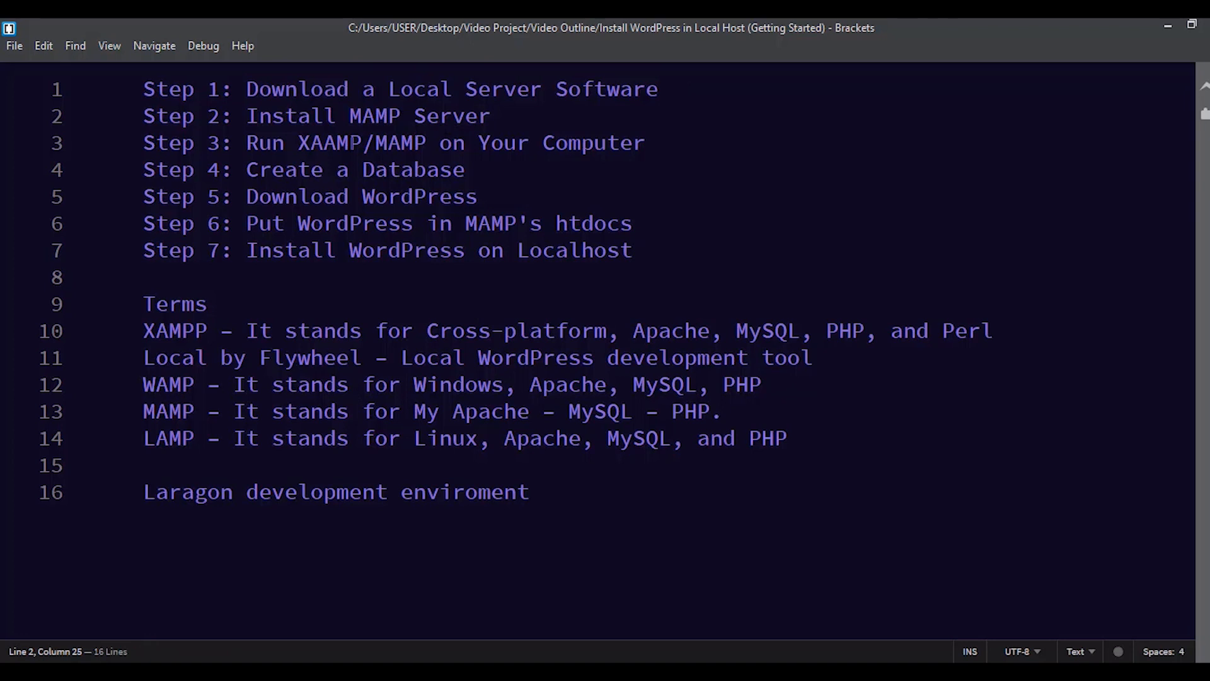
drag(363, 143, 299, 143)
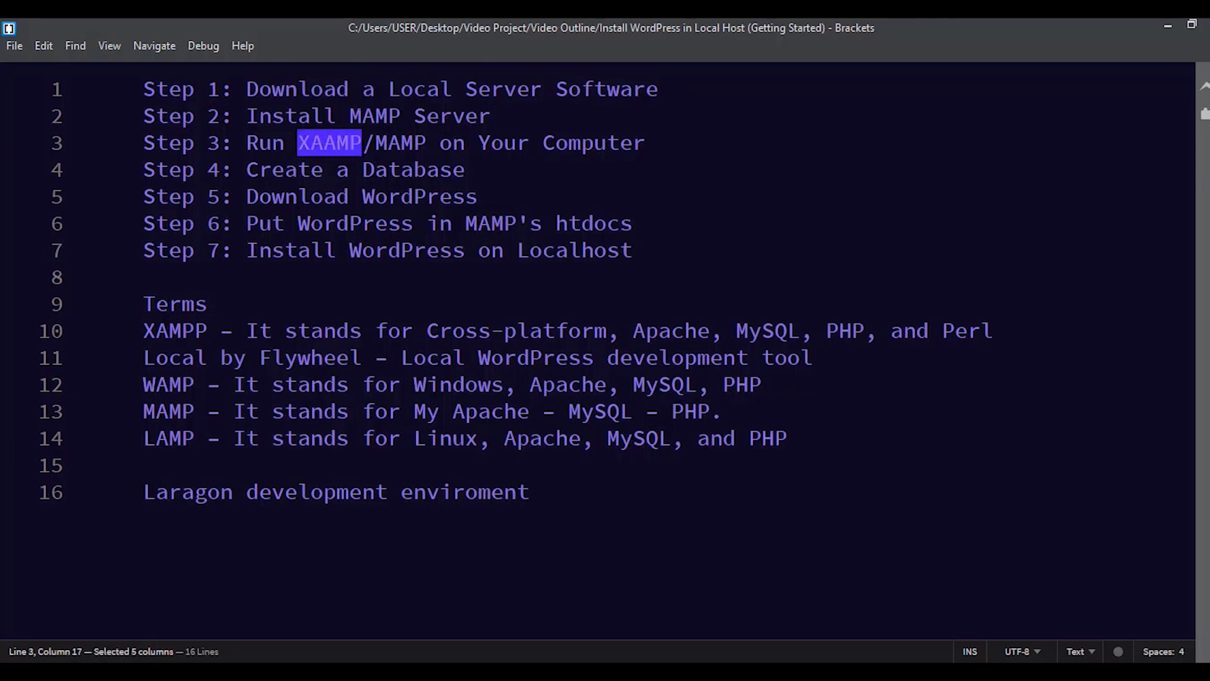
key(ctrl+c)
click(350, 116)
key(ctrl+v)
text(/)
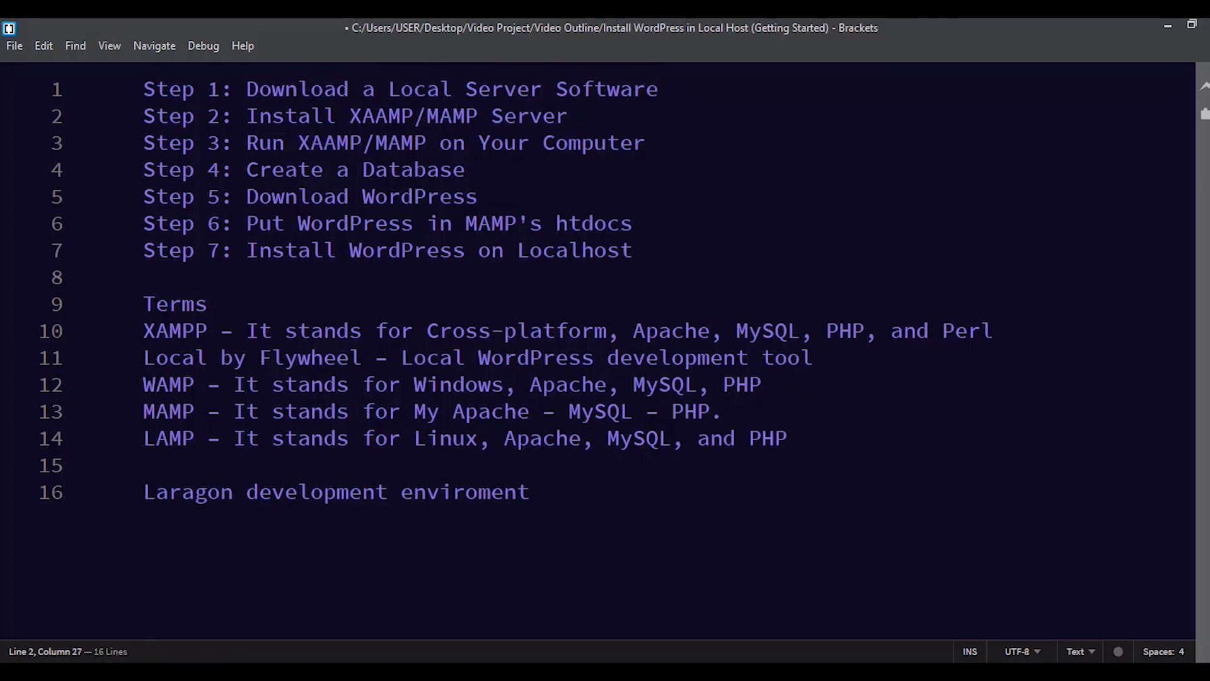
- Append '/XAAMP's' after MAMP's in the Step 6 line
drag(465, 170, 259, 170)
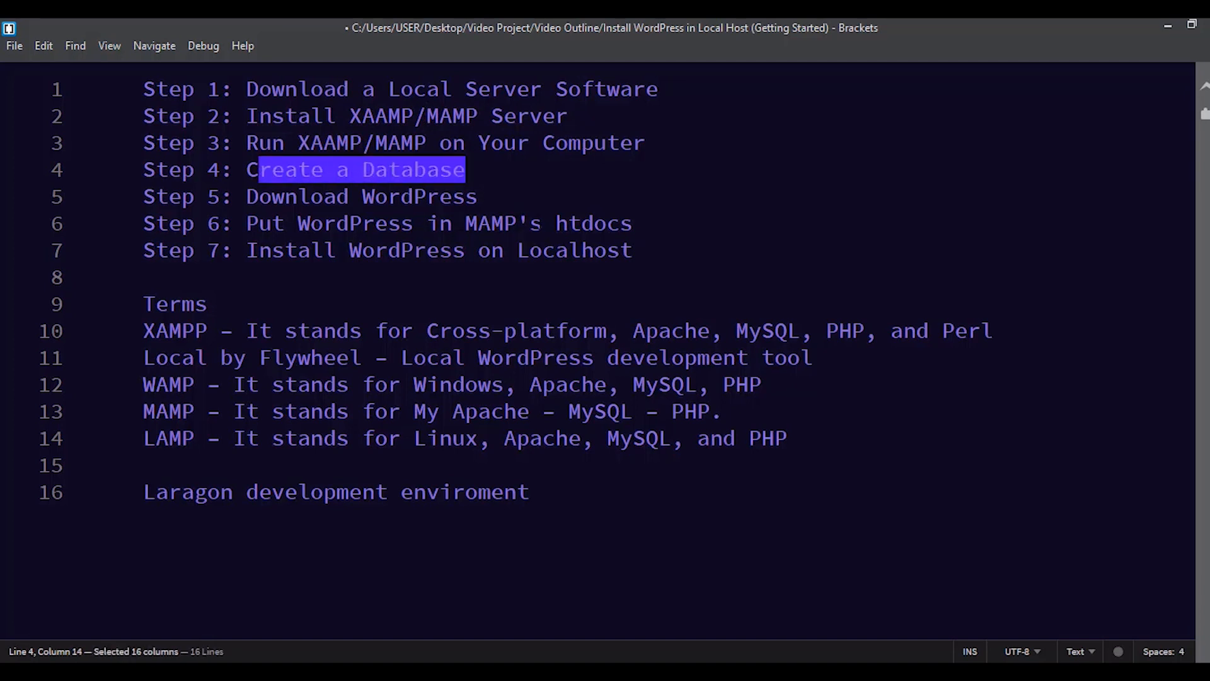
click(543, 223)
text(/XAAMP's)
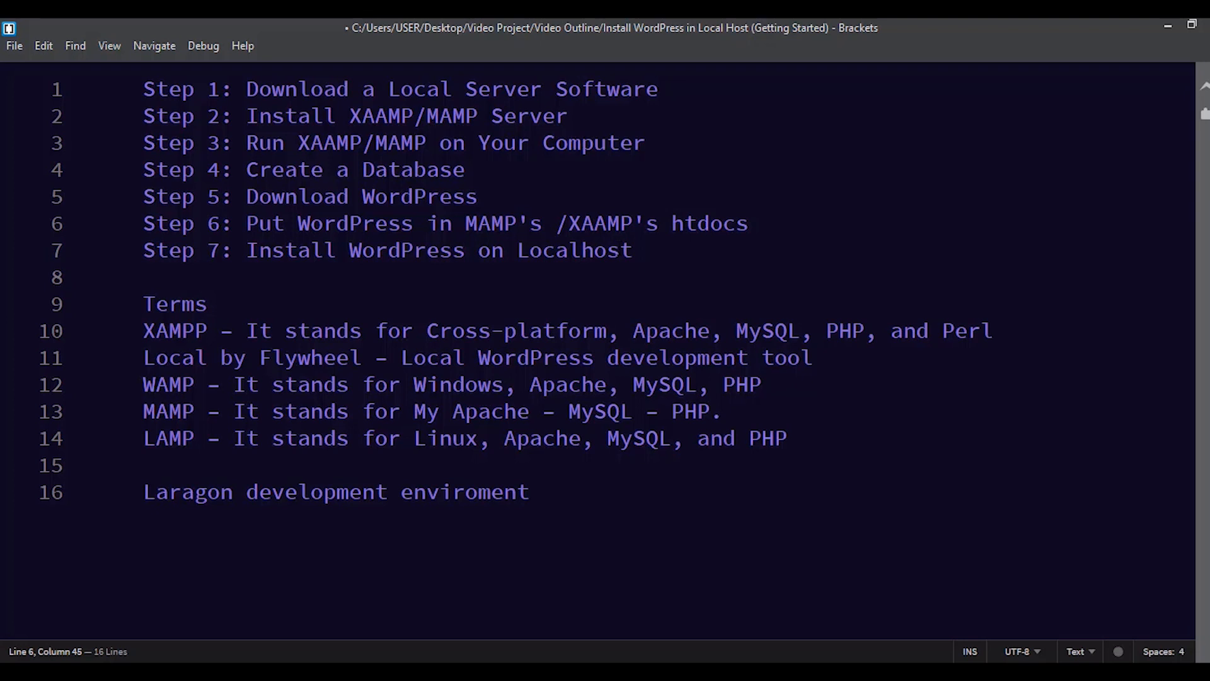
- Highlight the terms XAMPP, Local by Flywheel, WAMP and the Laragon development environment line
click(194, 330)
drag(194, 331, 162, 333)
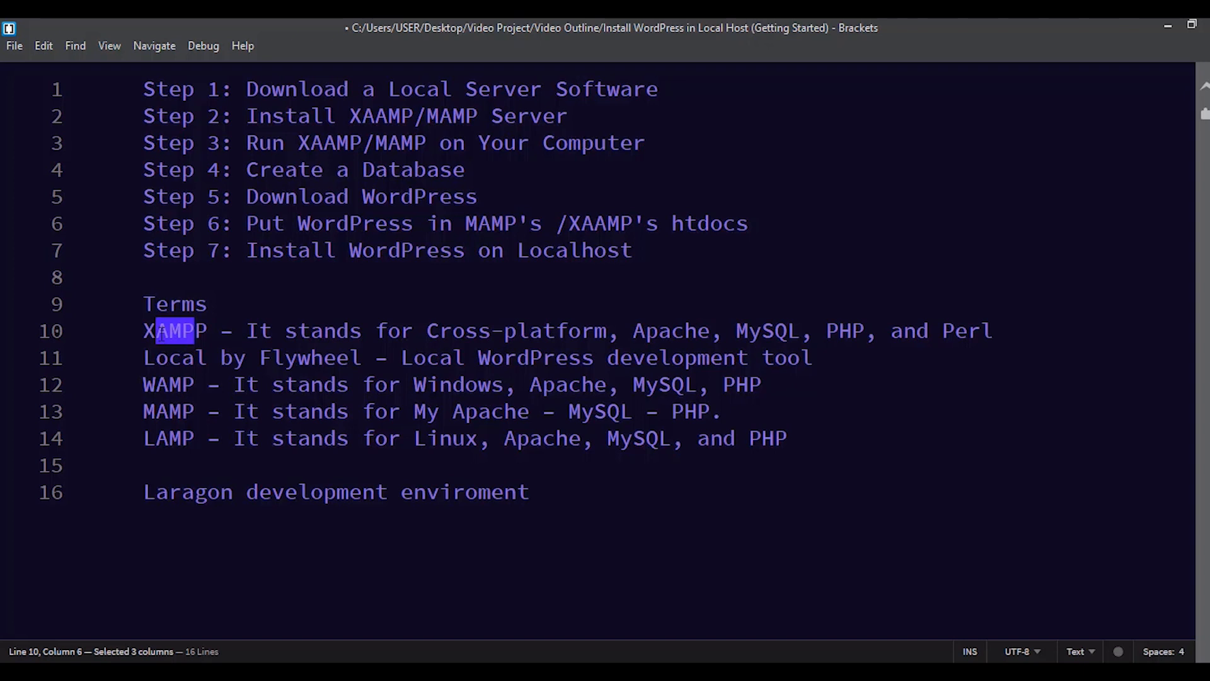
drag(361, 357, 157, 357)
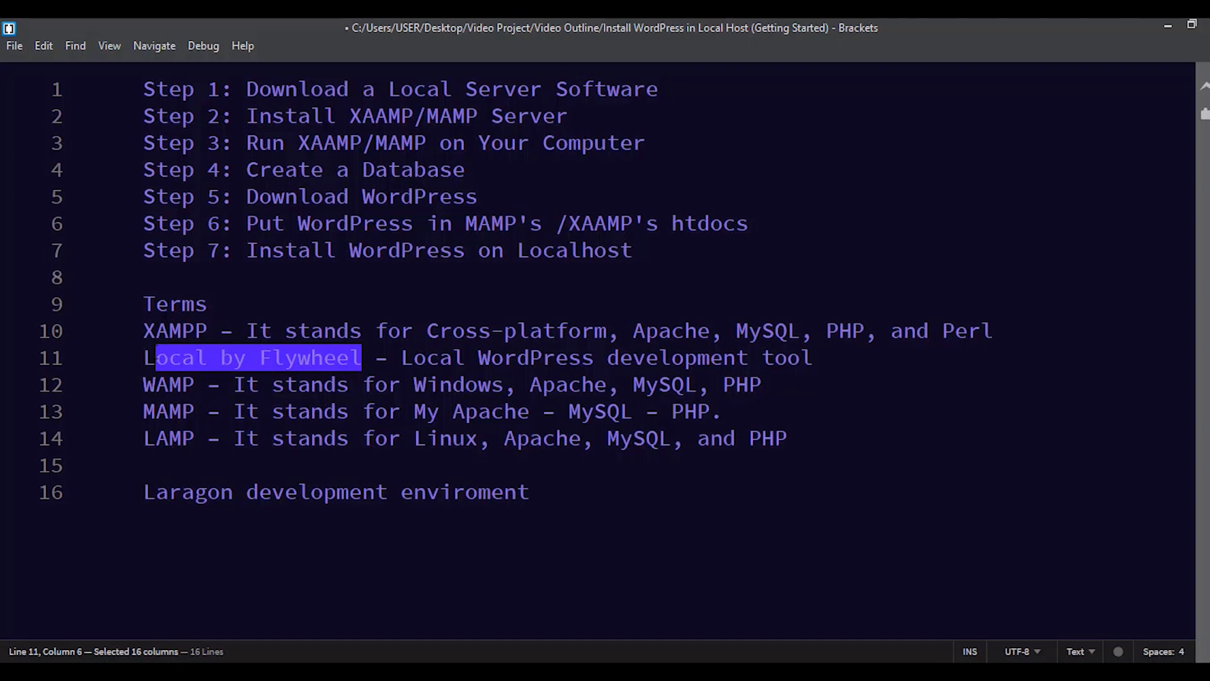
drag(208, 331, 362, 357)
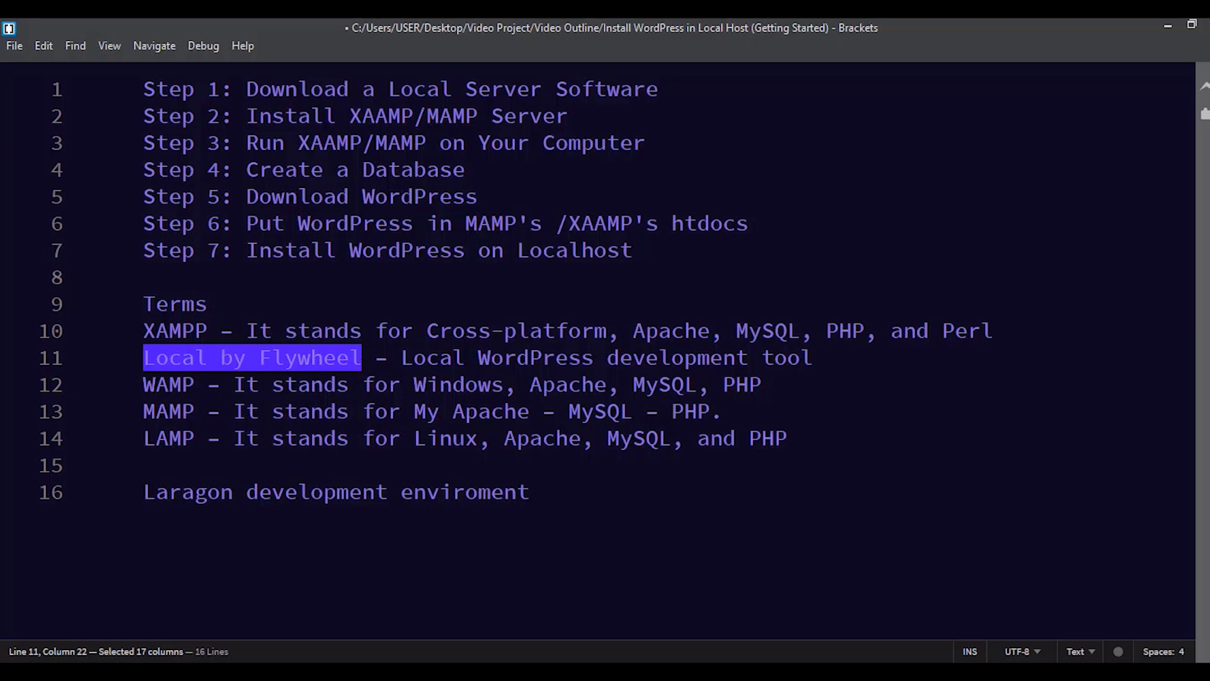
double_click(169, 385)
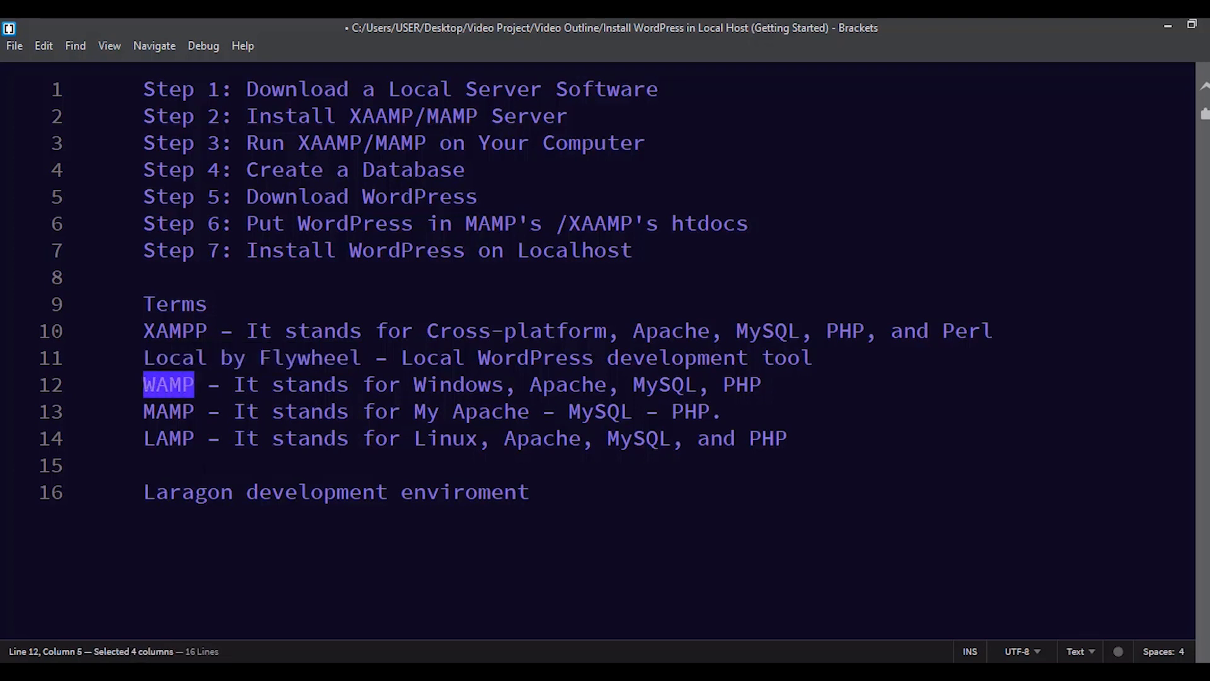
drag(144, 492, 529, 491)
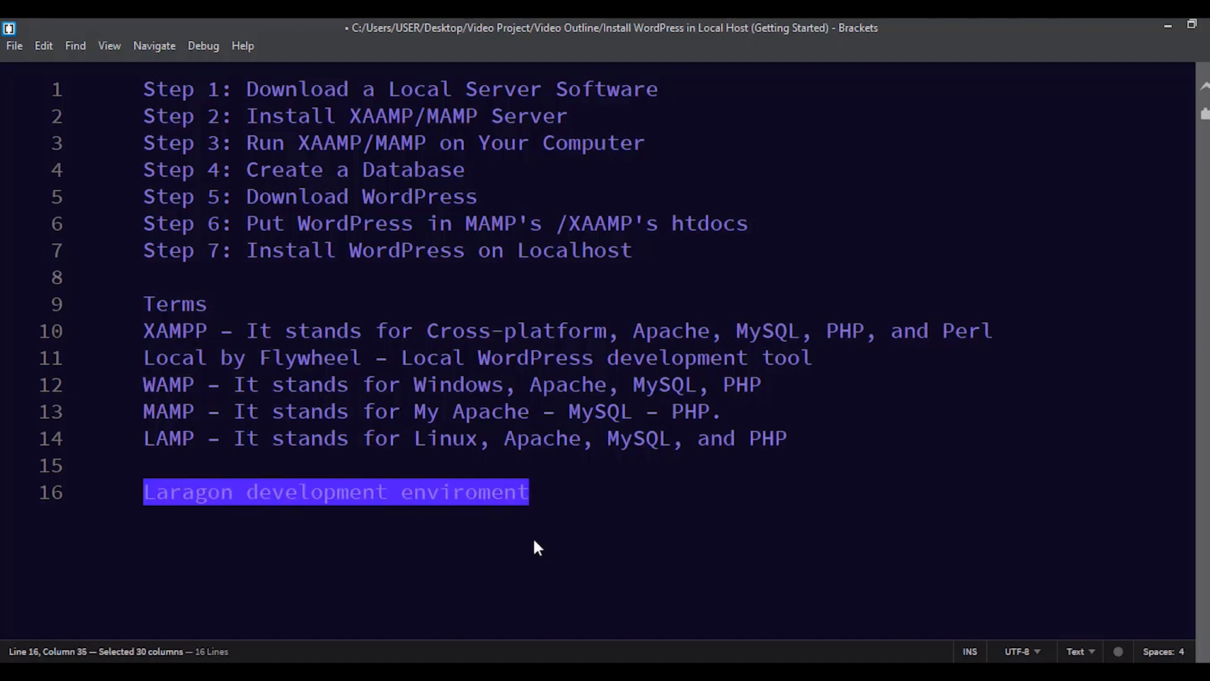